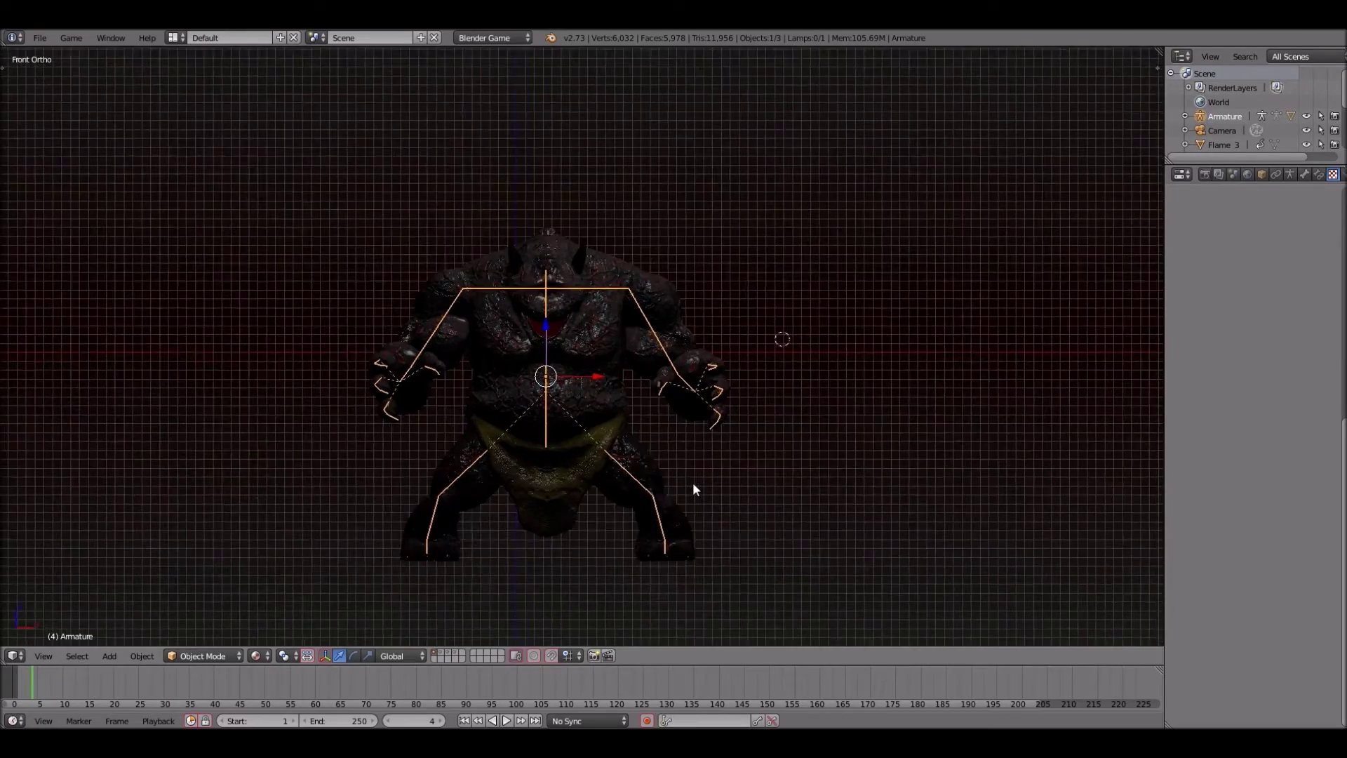
pyautogui.scroll(2, 694, 489)
# - Append the war hammer object from the war hammer.blend file in Game Assets into the scene
pyautogui.scroll(-4, 694, 489)
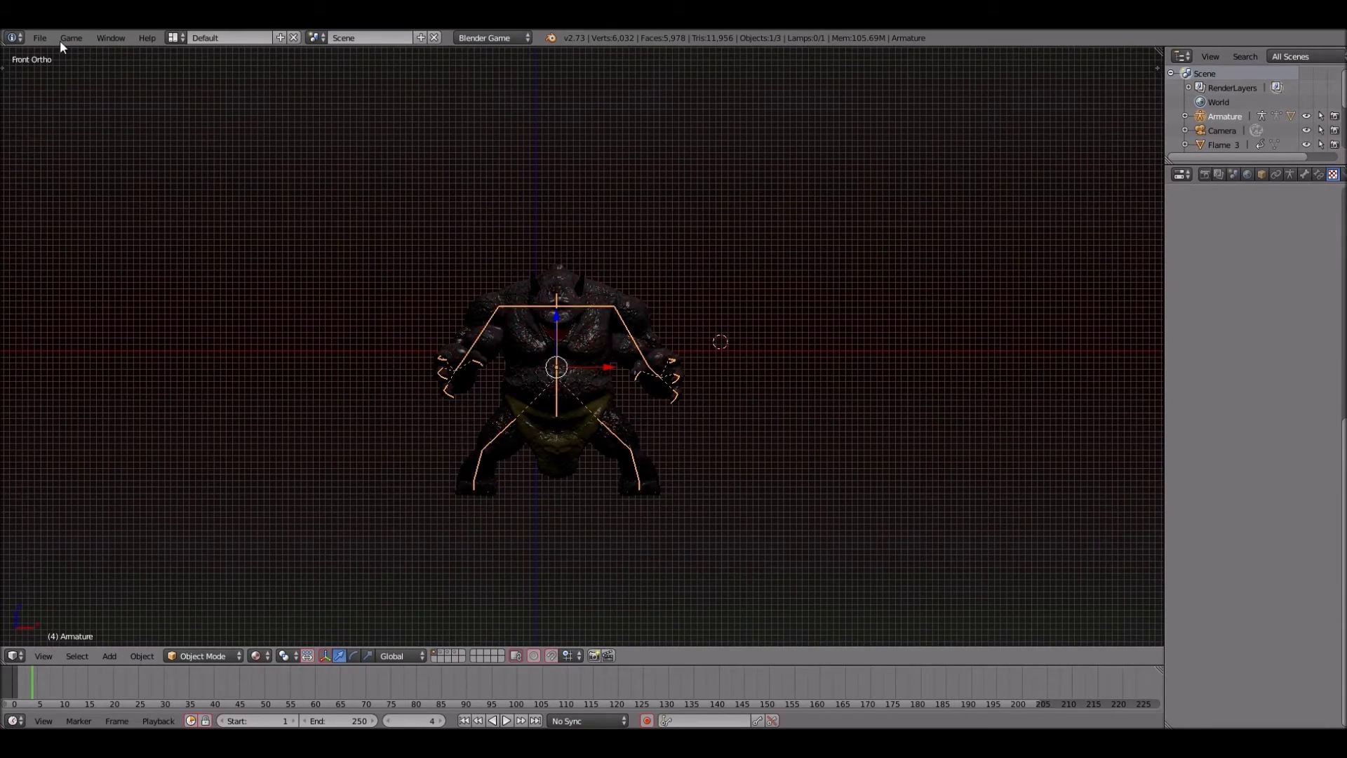
pyautogui.click(40, 38)
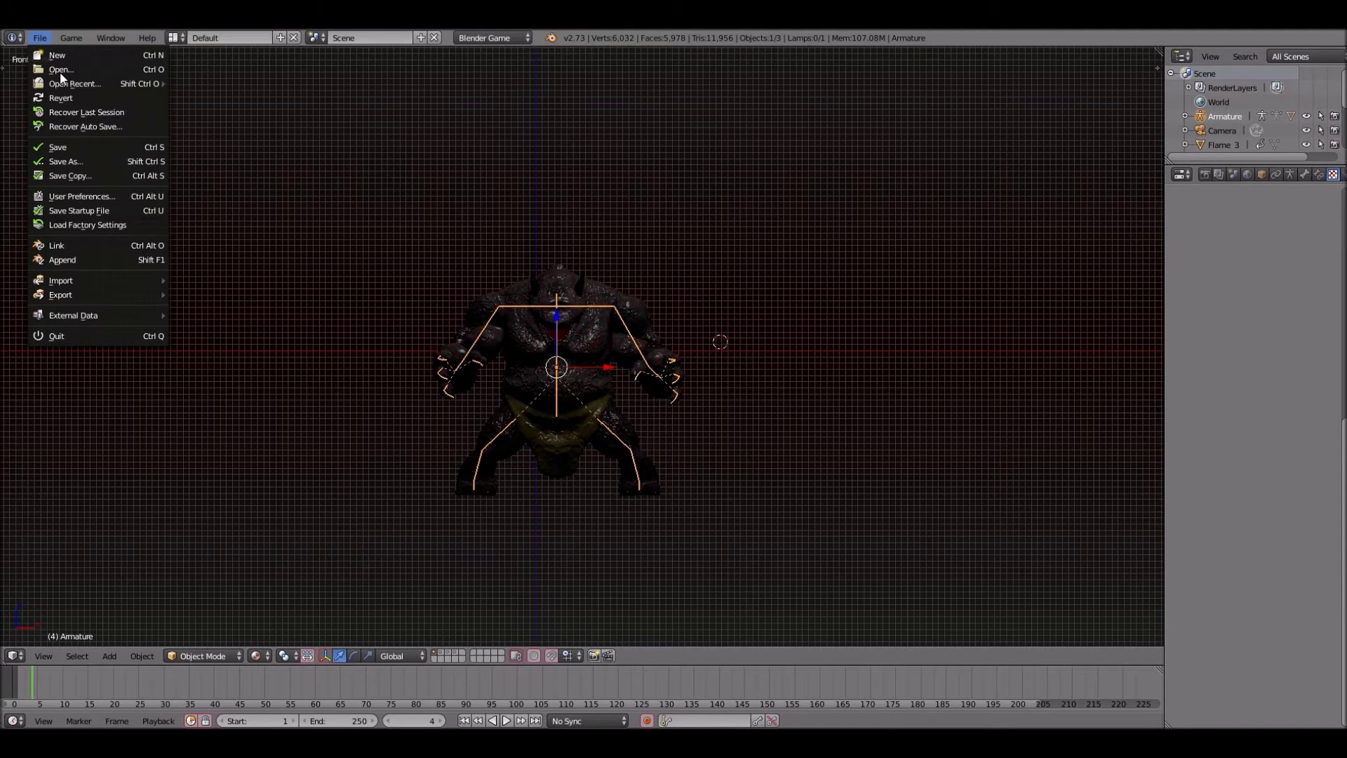
pyautogui.click(94, 260)
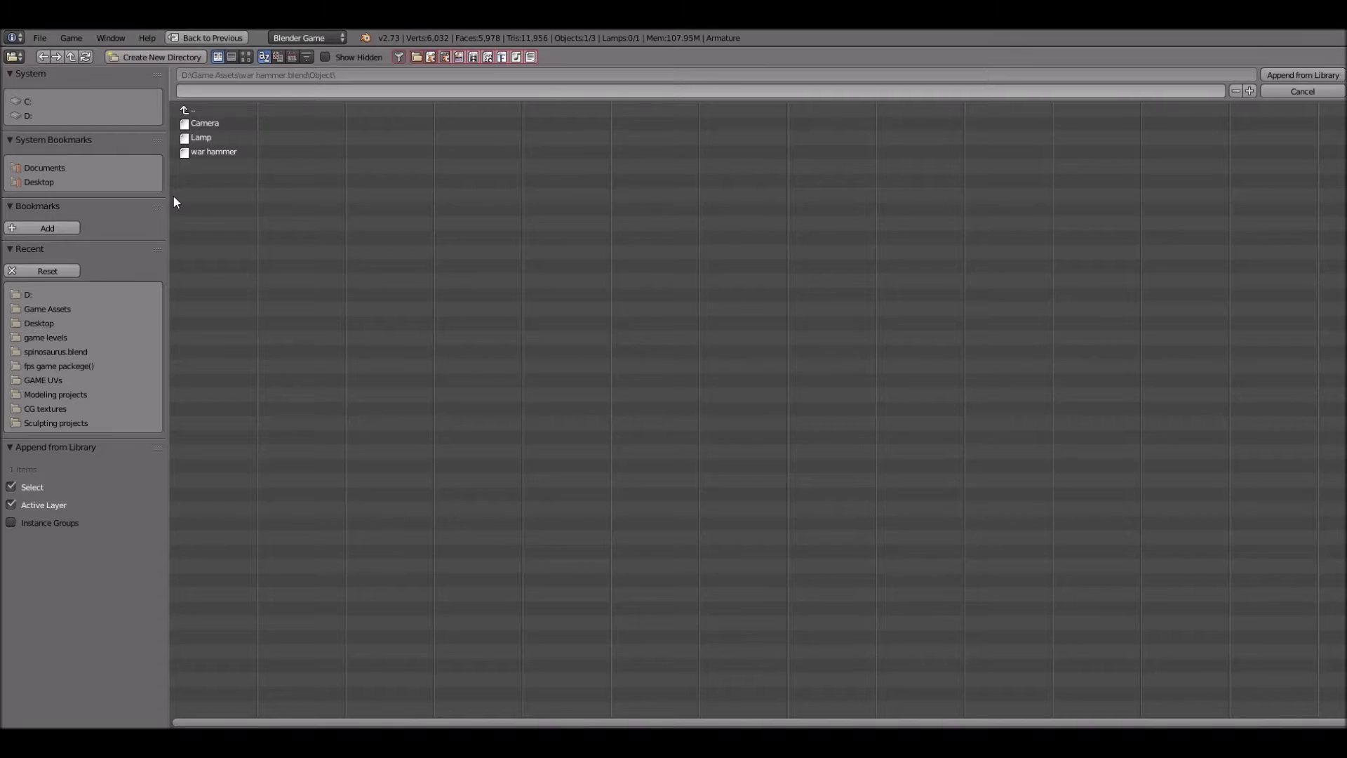
pyautogui.click(203, 152)
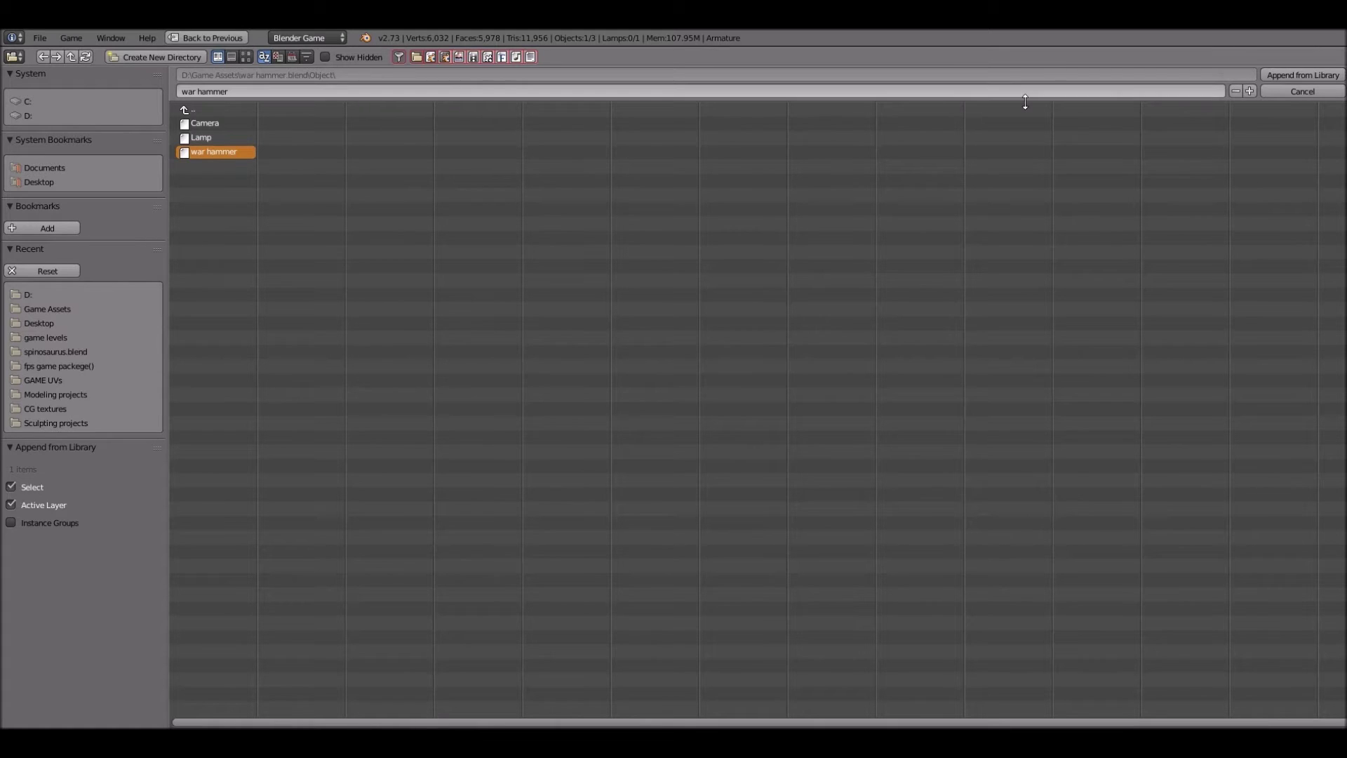
pyautogui.click(1308, 76)
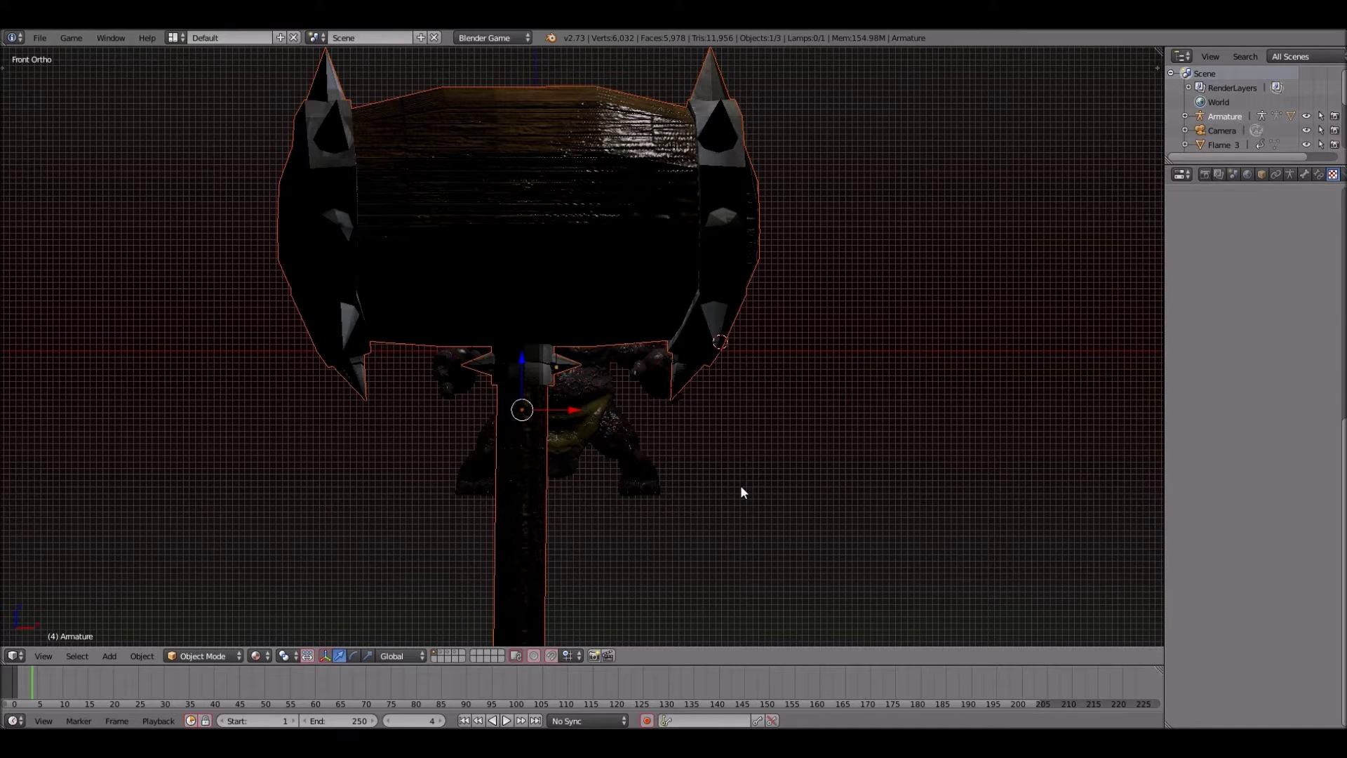
# - Scale the war hammer down uniformly until it is shorter than the creature
pyautogui.hotkey('shift', 'd')
pyautogui.press('s')
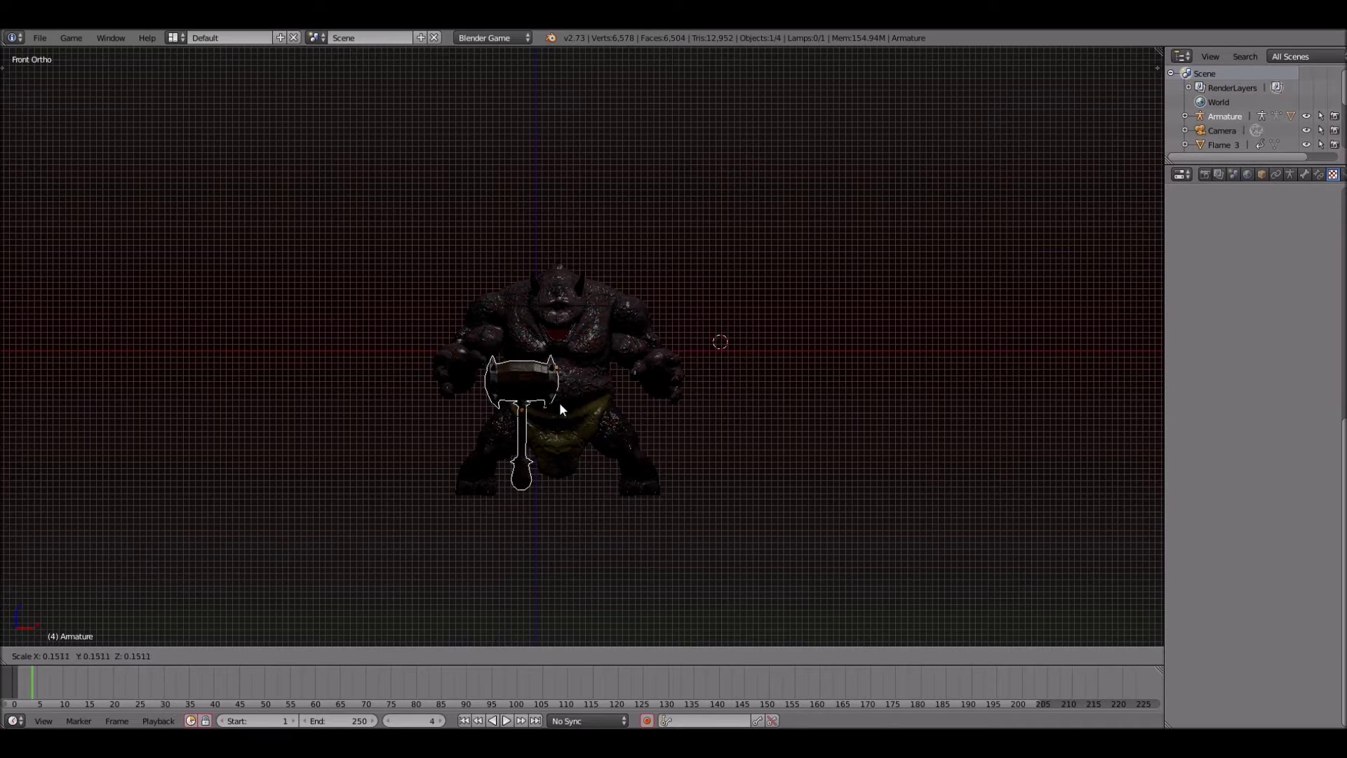
pyautogui.click(562, 406)
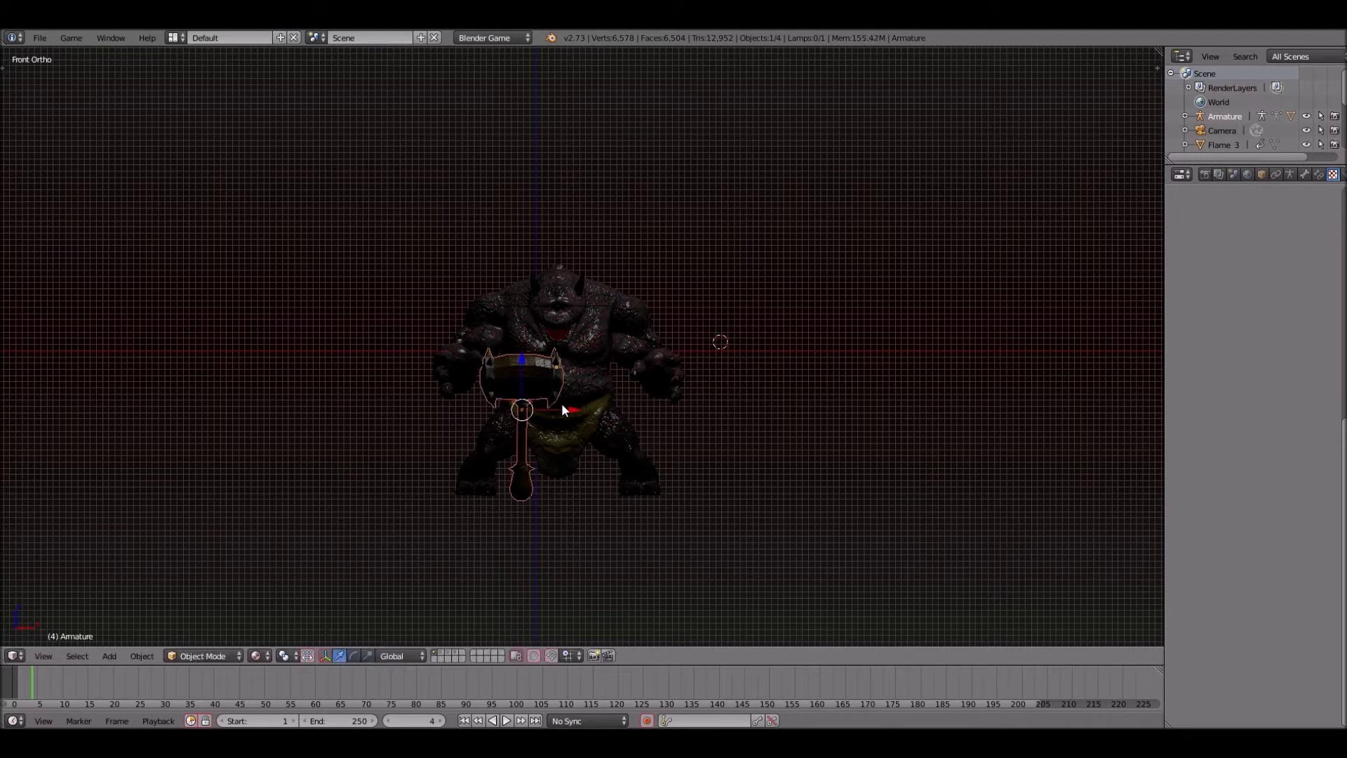
# - Turn off the World Background display in the 3D view
pyautogui.press('KP_3')
pyautogui.press('ctrl+KP_1')
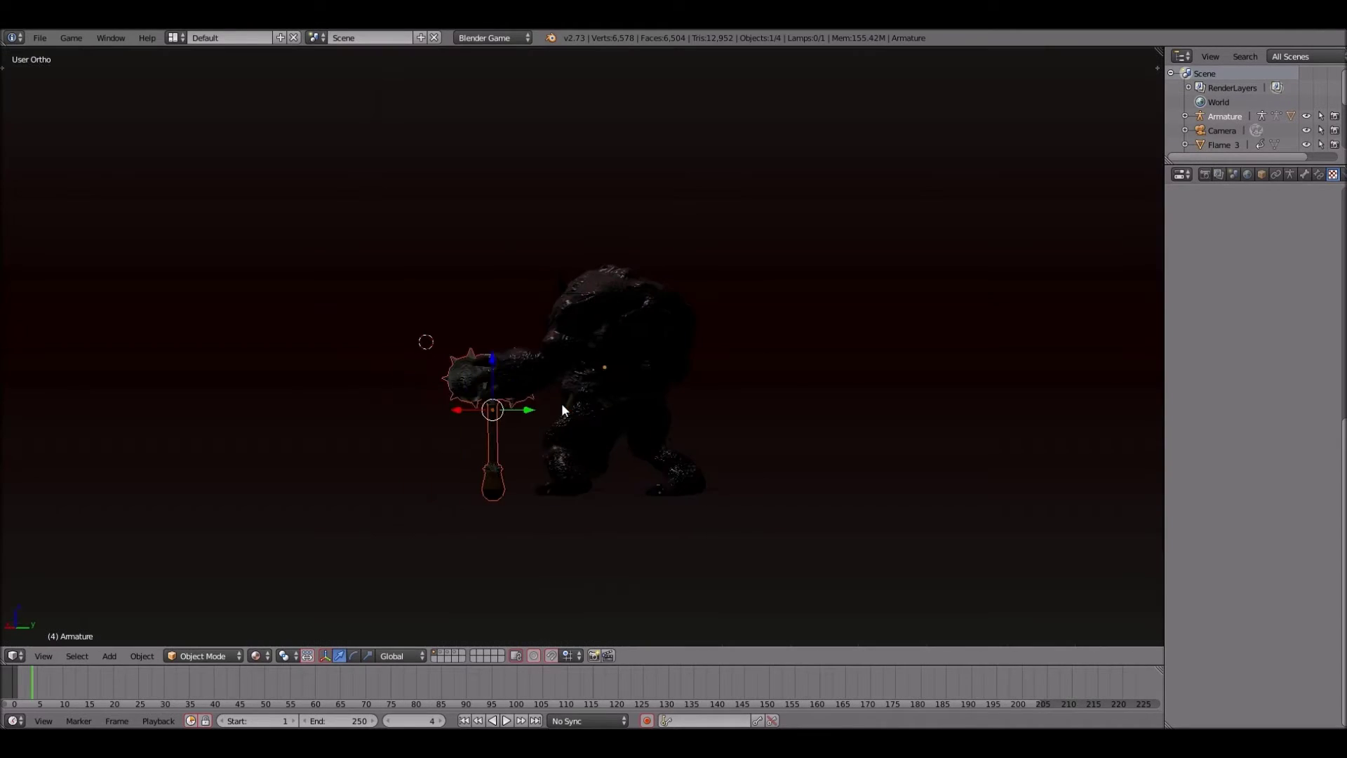
pyautogui.press('KP_6')
pyautogui.press('KP_6')
pyautogui.press('KP_6')
pyautogui.press('KP_6')
pyautogui.press('KP_6')
pyautogui.press('KP_6')
pyautogui.press('KP_6')
pyautogui.press('KP_6')
pyautogui.press('KP_6')
pyautogui.press('KP_6')
pyautogui.press('KP_6')
pyautogui.press('KP_6')
pyautogui.press('KP_6')
pyautogui.press('KP_6')
pyautogui.press('KP_6')
pyautogui.press('KP_1')
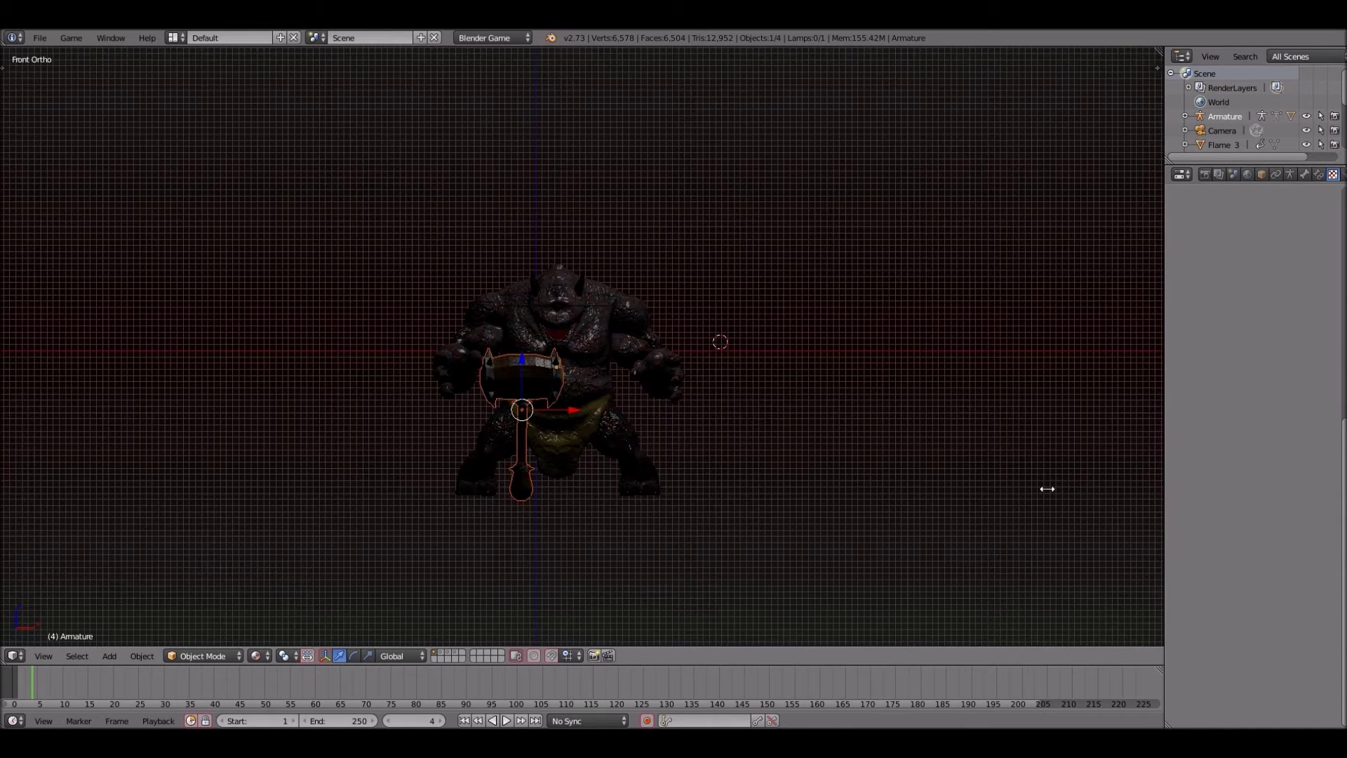
pyautogui.press('n')
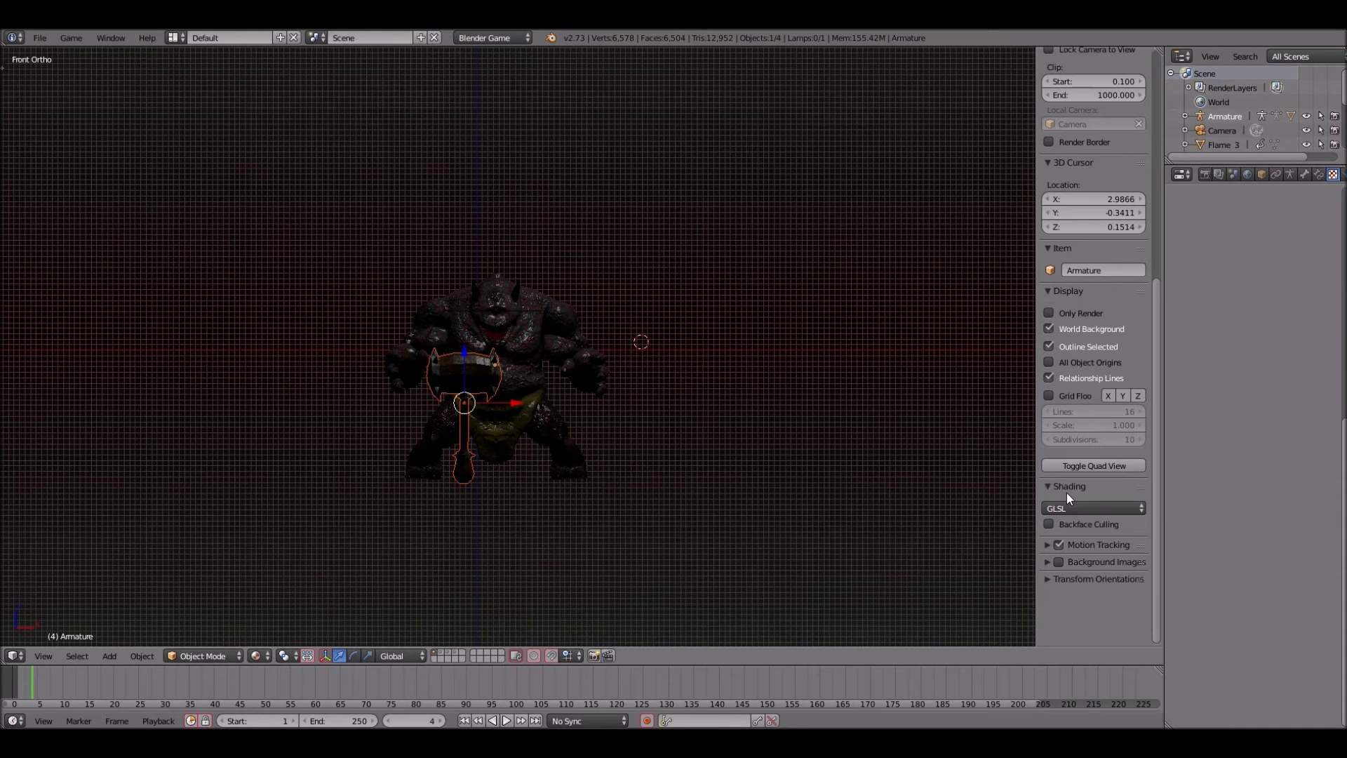
pyautogui.click(1049, 329)
pyautogui.press('n')
pyautogui.scroll(4, 709, 422)
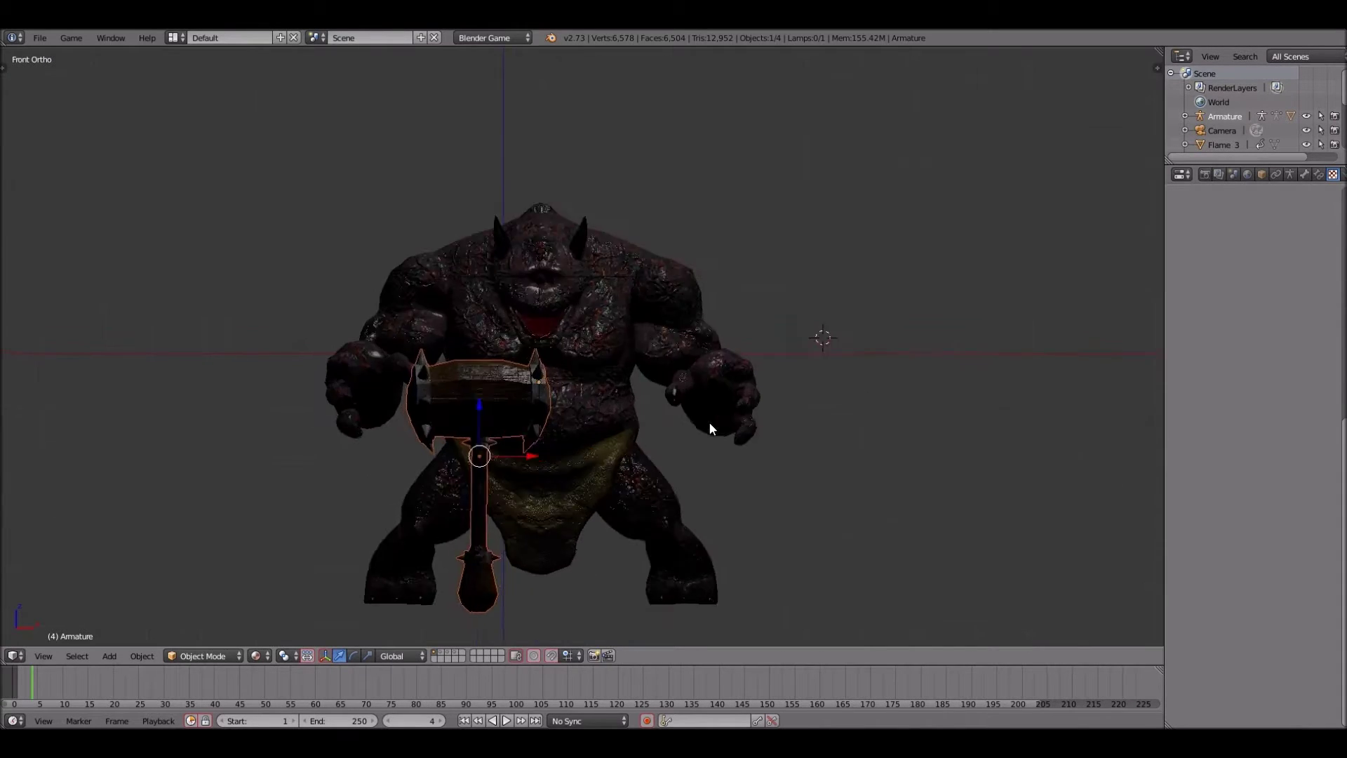
# - Rotate the war hammer about a quarter turn around the global Z axis so its striking face points forward
pyautogui.press('KP_6')
pyautogui.press('KP_6')
pyautogui.press('KP_6')
pyautogui.press('KP_6')
pyautogui.press('KP_6')
pyautogui.press('KP_6')
pyautogui.press('KP_6')
pyautogui.press('KP_6')
pyautogui.press('KP_6')
pyautogui.press('KP_6')
pyautogui.press('KP_6')
pyautogui.press('KP_6')
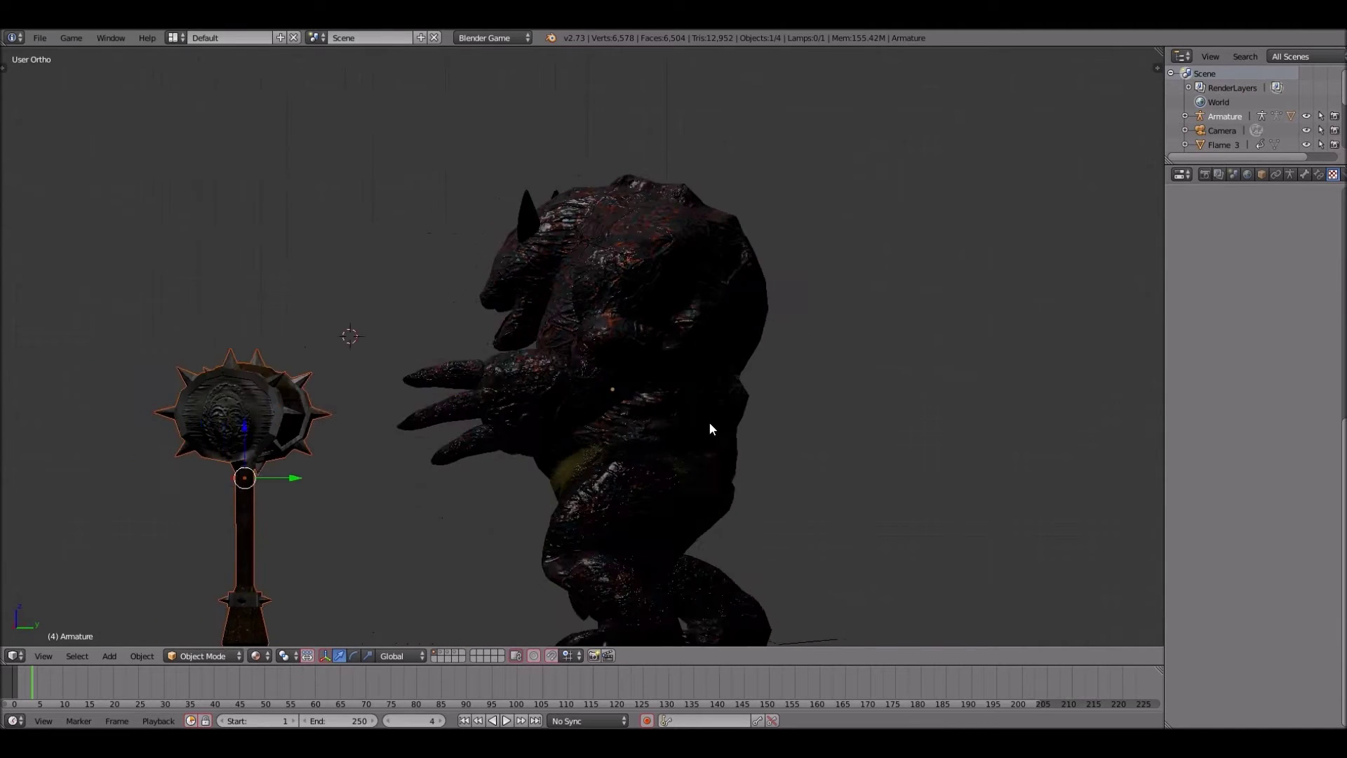
pyautogui.press('KP_4')
pyautogui.press('KP_4')
pyautogui.press('KP_4')
pyautogui.press('KP_4')
pyautogui.press('KP_4')
pyautogui.press('KP_4')
pyautogui.press('KP_4')
pyautogui.press('KP_4')
pyautogui.press('KP_4')
pyautogui.press('KP_4')
pyautogui.press('KP_4')
pyautogui.press('KP_4')
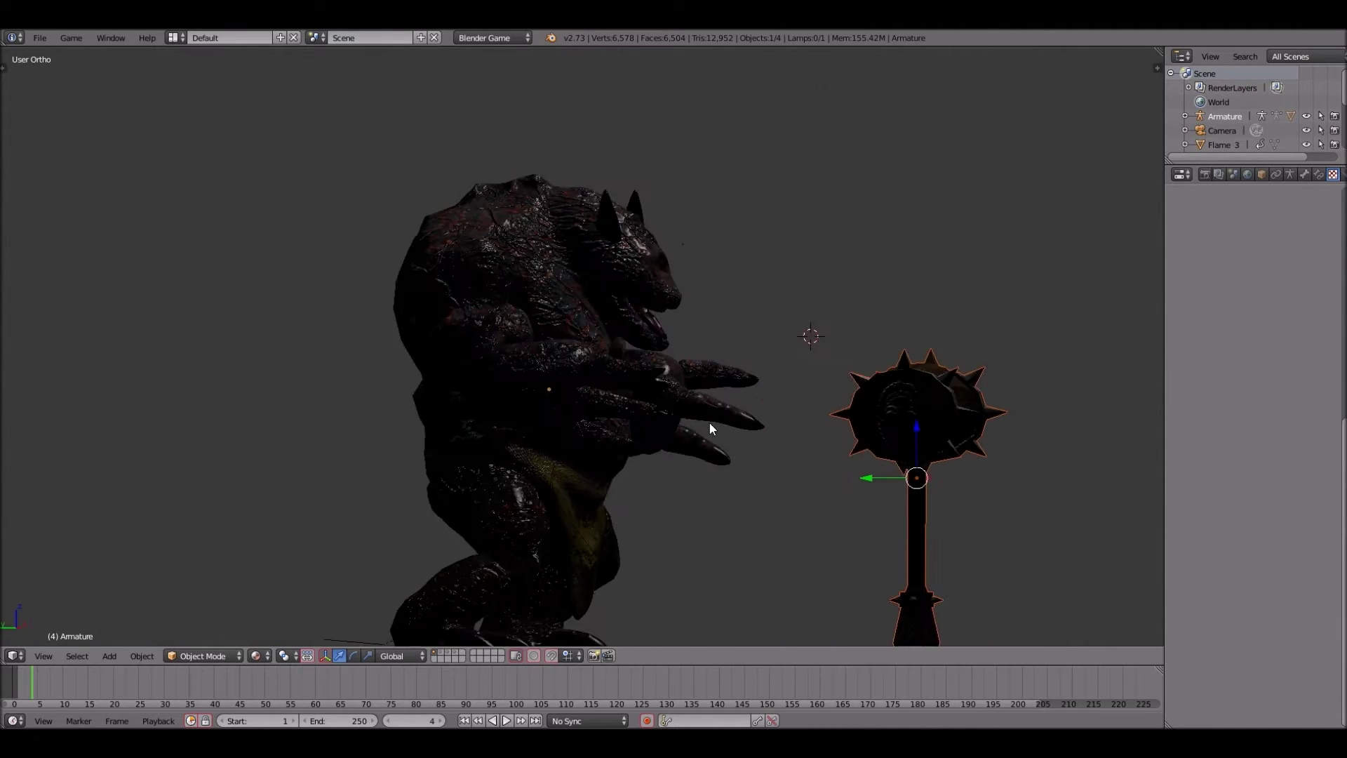
pyautogui.press('KP_1')
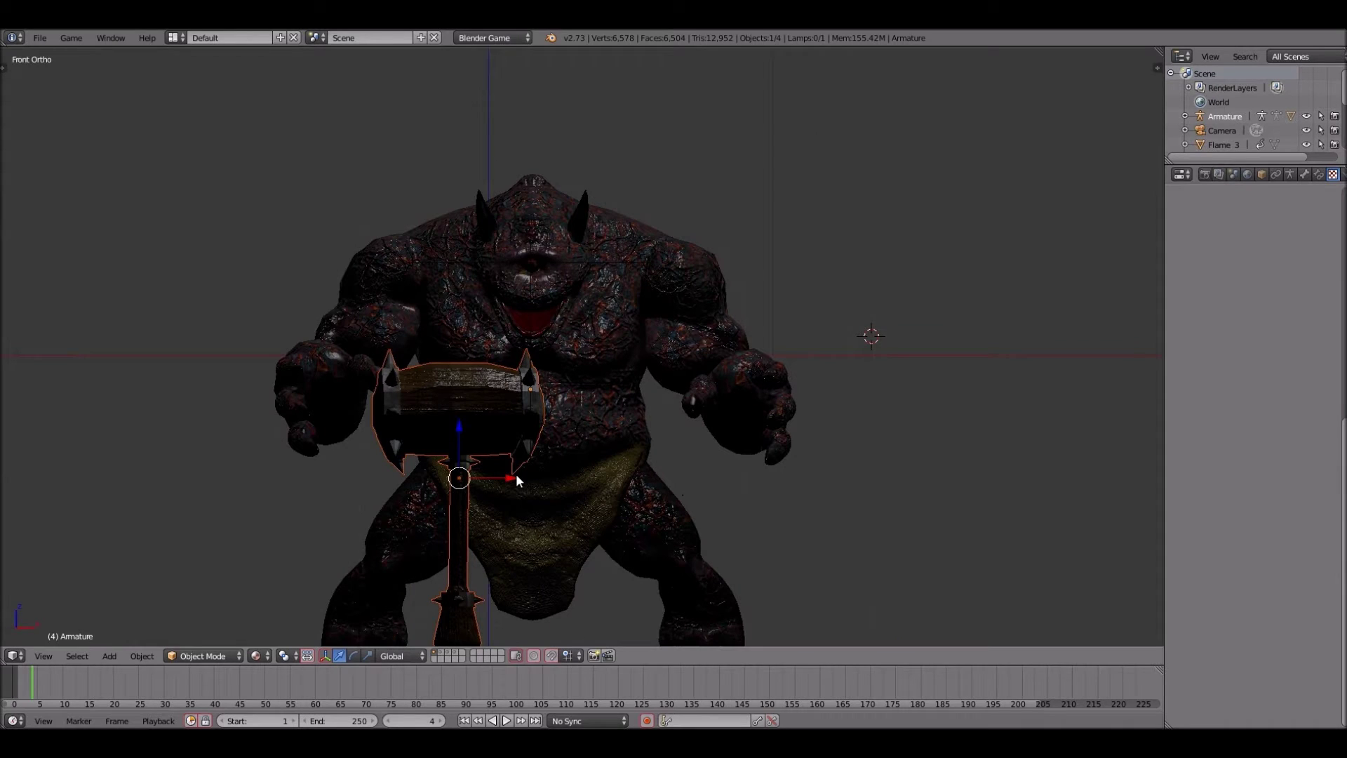
pyautogui.press('r')
pyautogui.press('z')
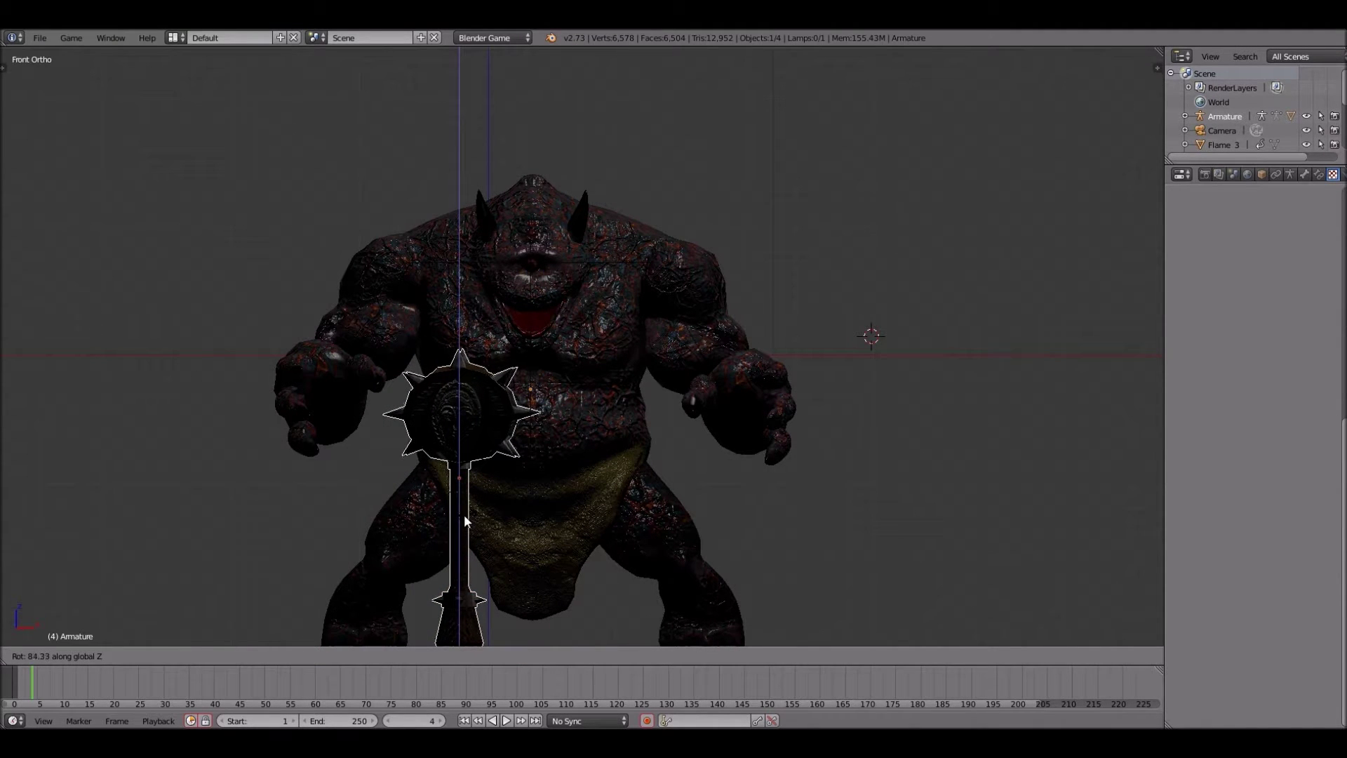
pyautogui.click(477, 478)
# - Raise the war hammer along Z until its handle is level with the creature's right hand
pyautogui.press('g')
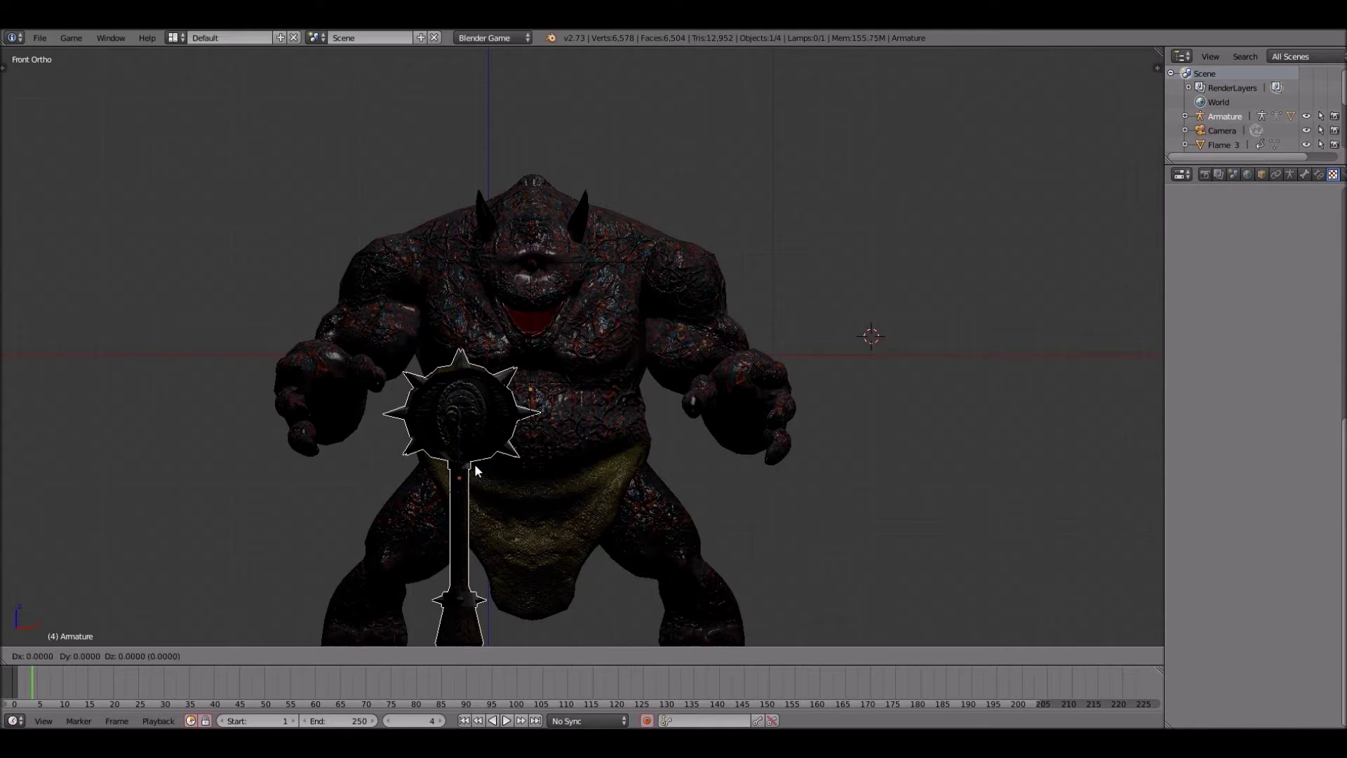
pyautogui.press('z')
pyautogui.click(456, 343)
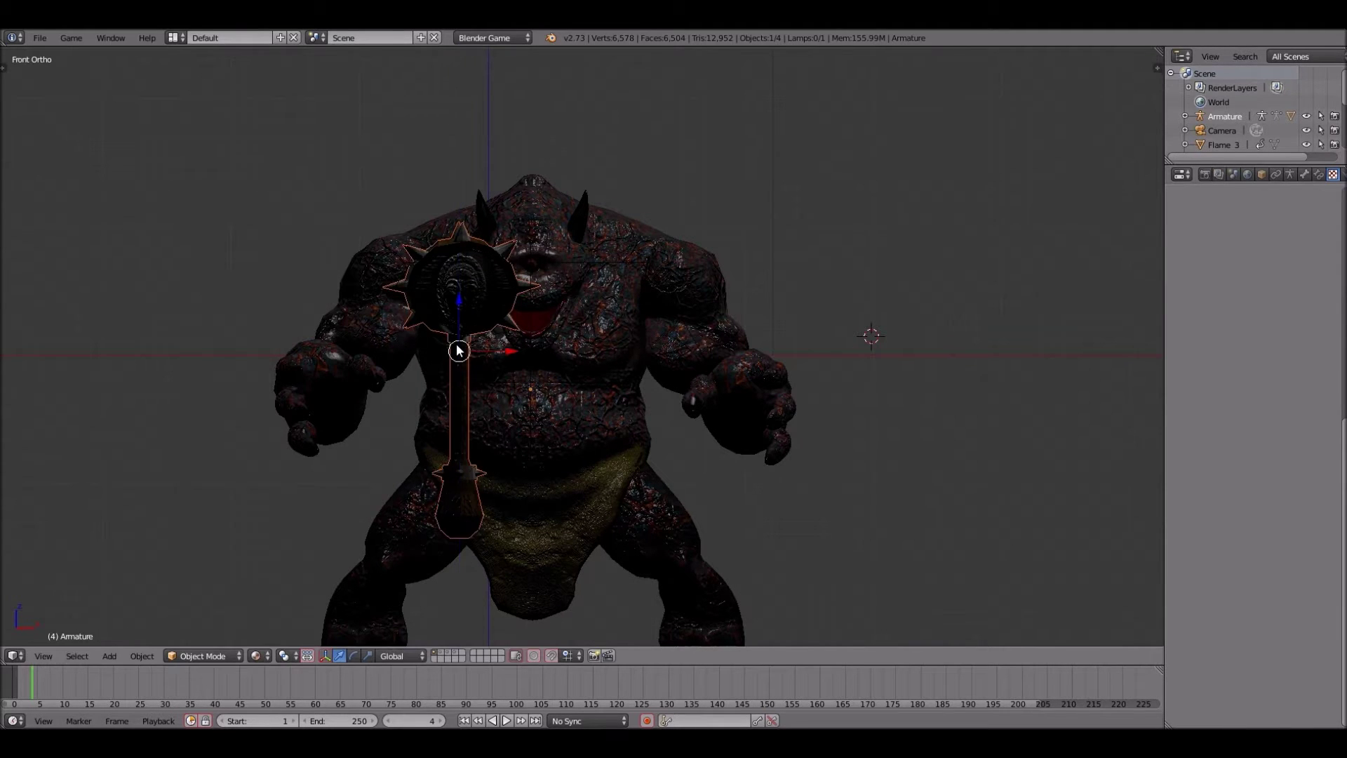
# - Move the war hammer along X and Y to bring it to the creature's right hand
pyautogui.press('KP_7')
pyautogui.scroll(4, 456, 343)
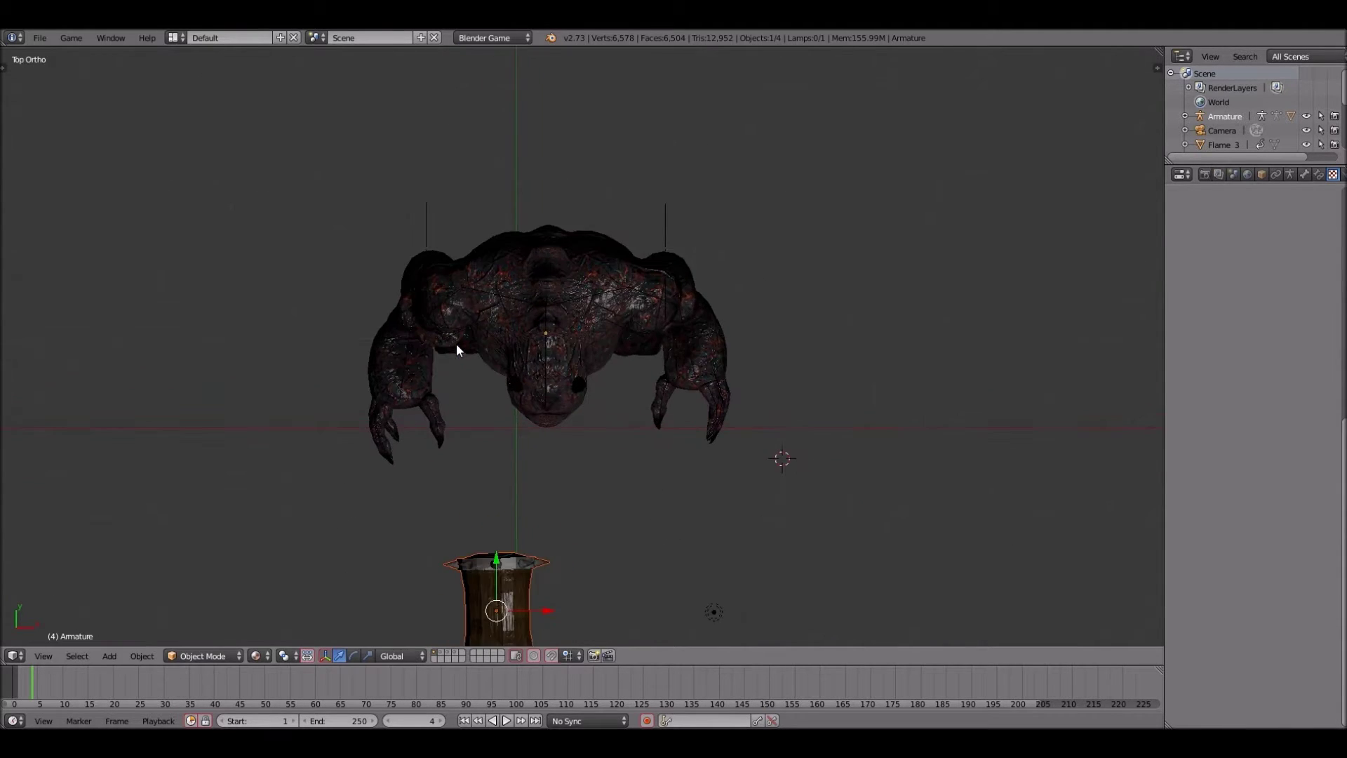
pyautogui.press('g')
pyautogui.press('y')
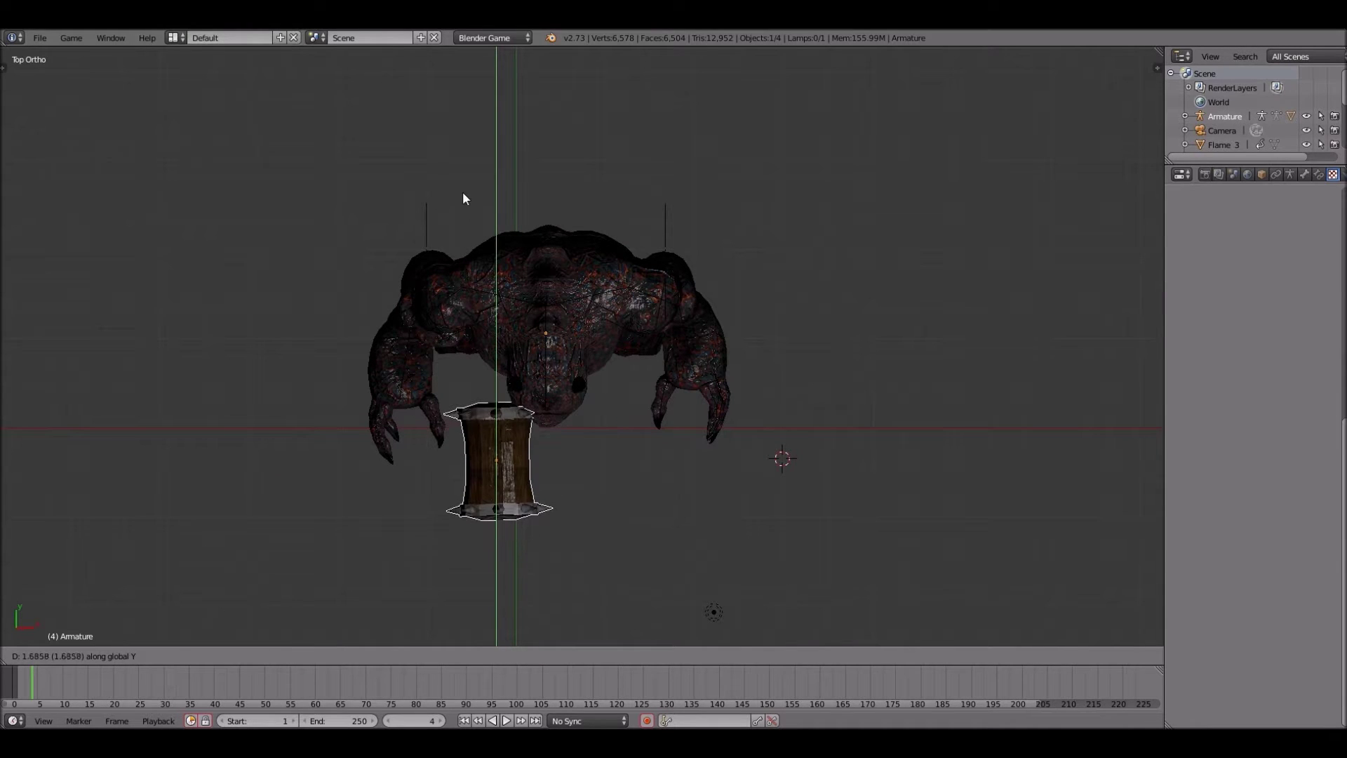
pyautogui.press('x')
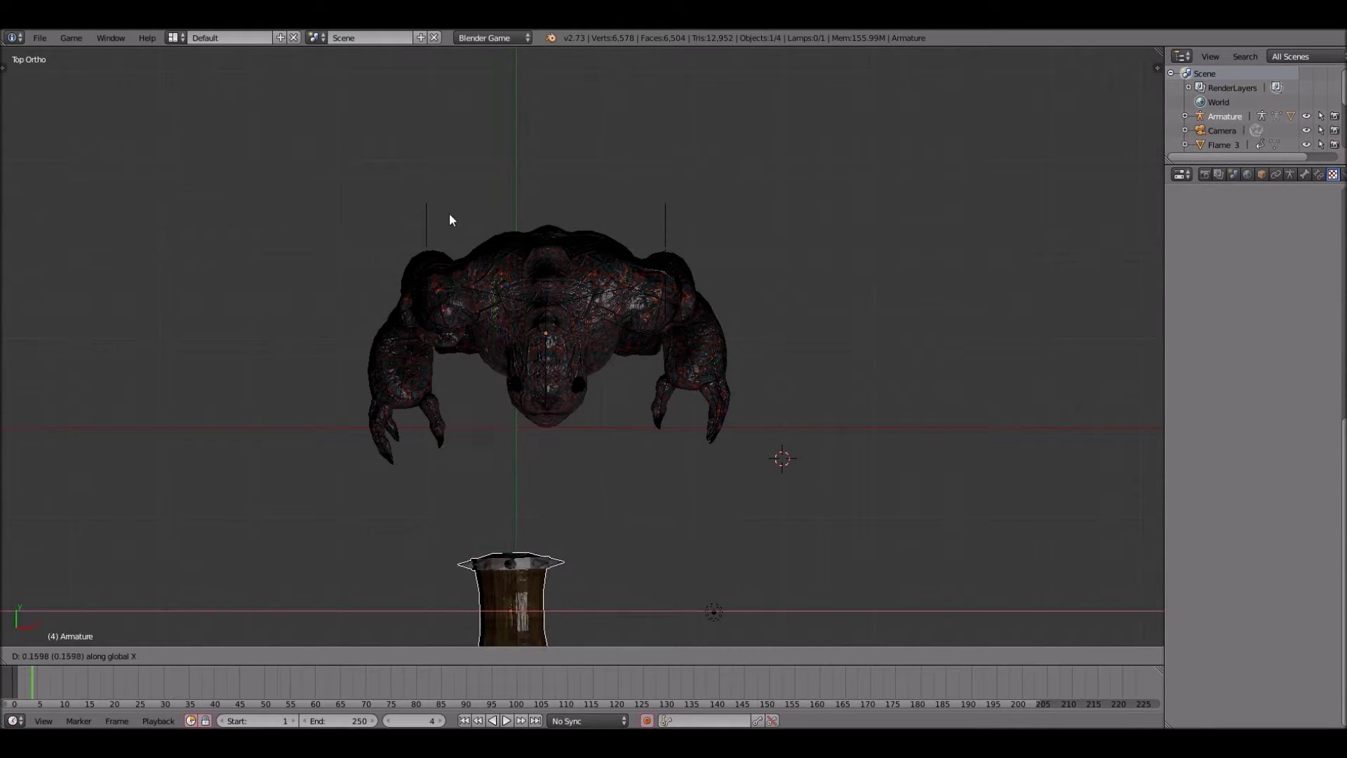
pyautogui.click(377, 216)
pyautogui.press('g')
pyautogui.press('y')
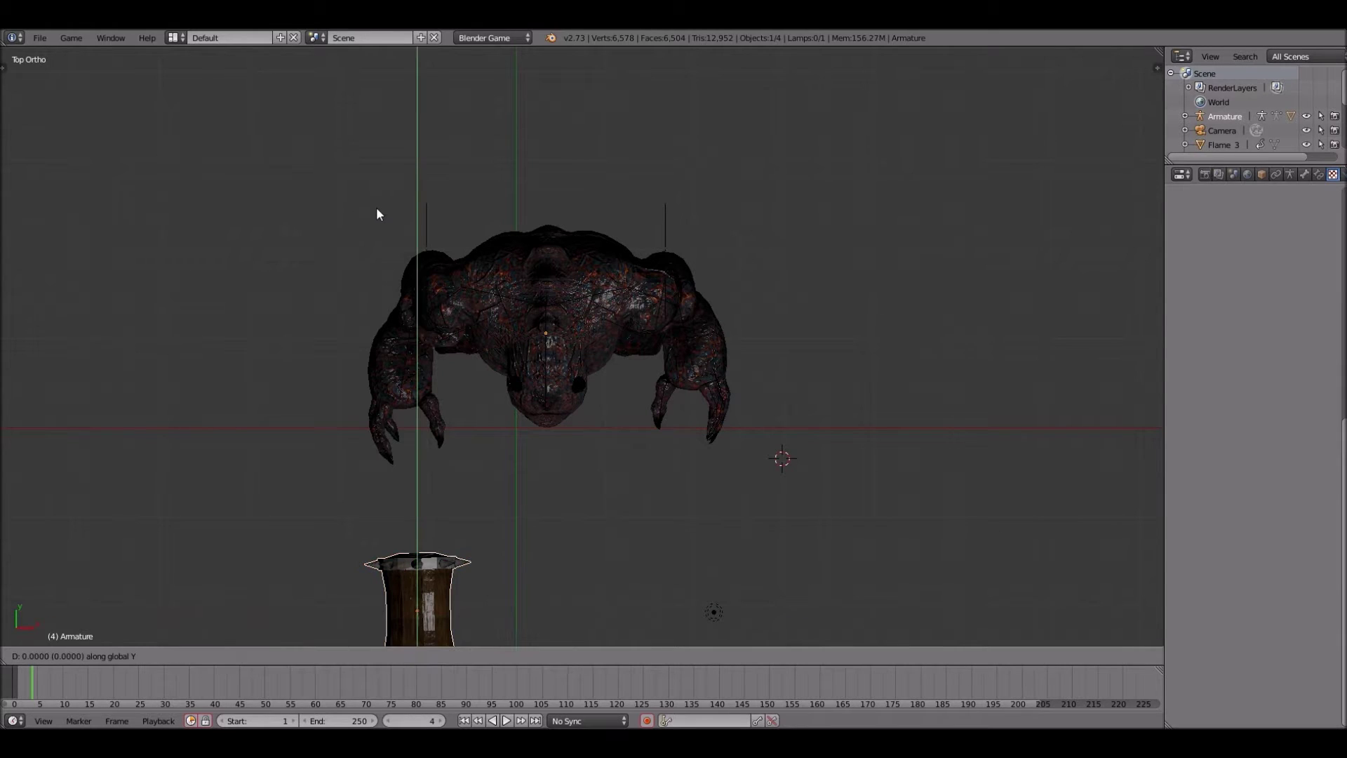
pyautogui.click(369, 57)
# - Scale the war hammer up to suit the creature and raise it about 0.3 units along Z
pyautogui.press('KP_1')
pyautogui.scroll(7, 368, 50)
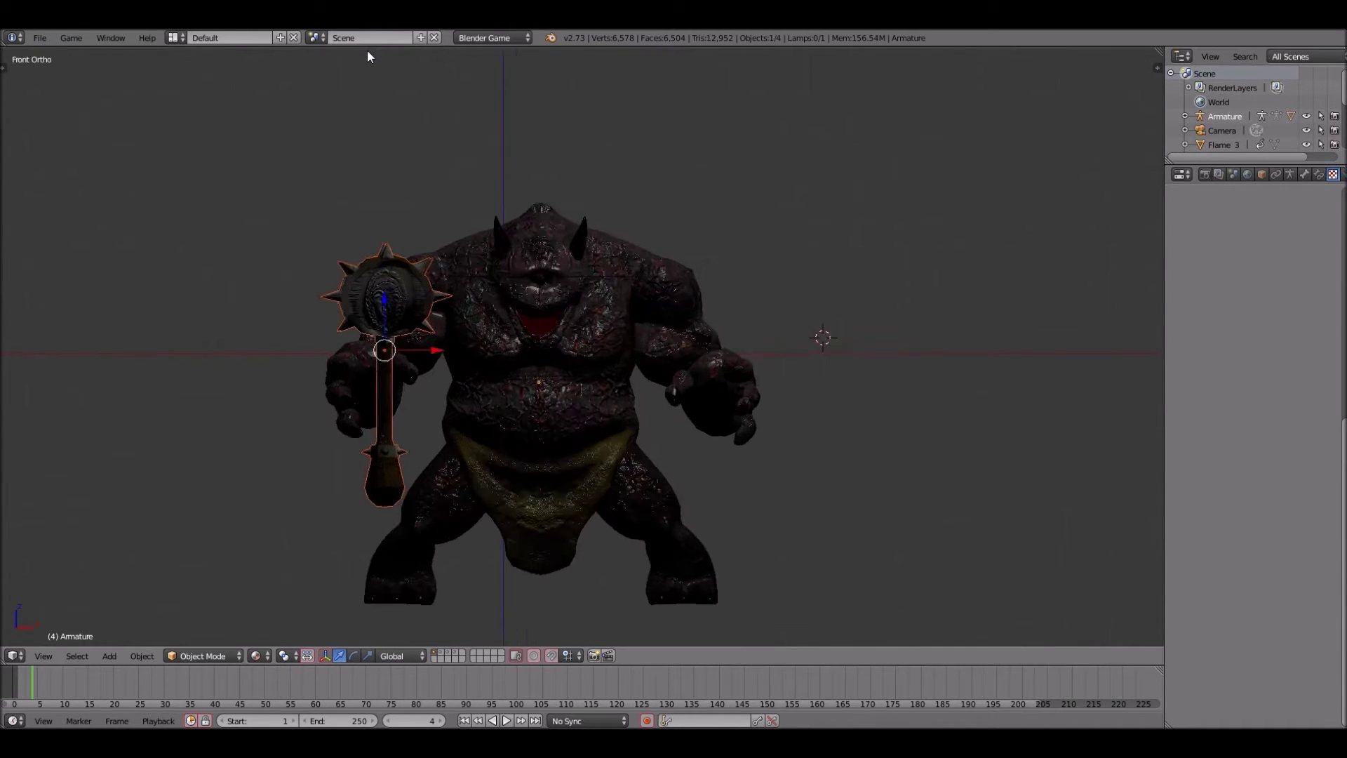
pyautogui.press('s')
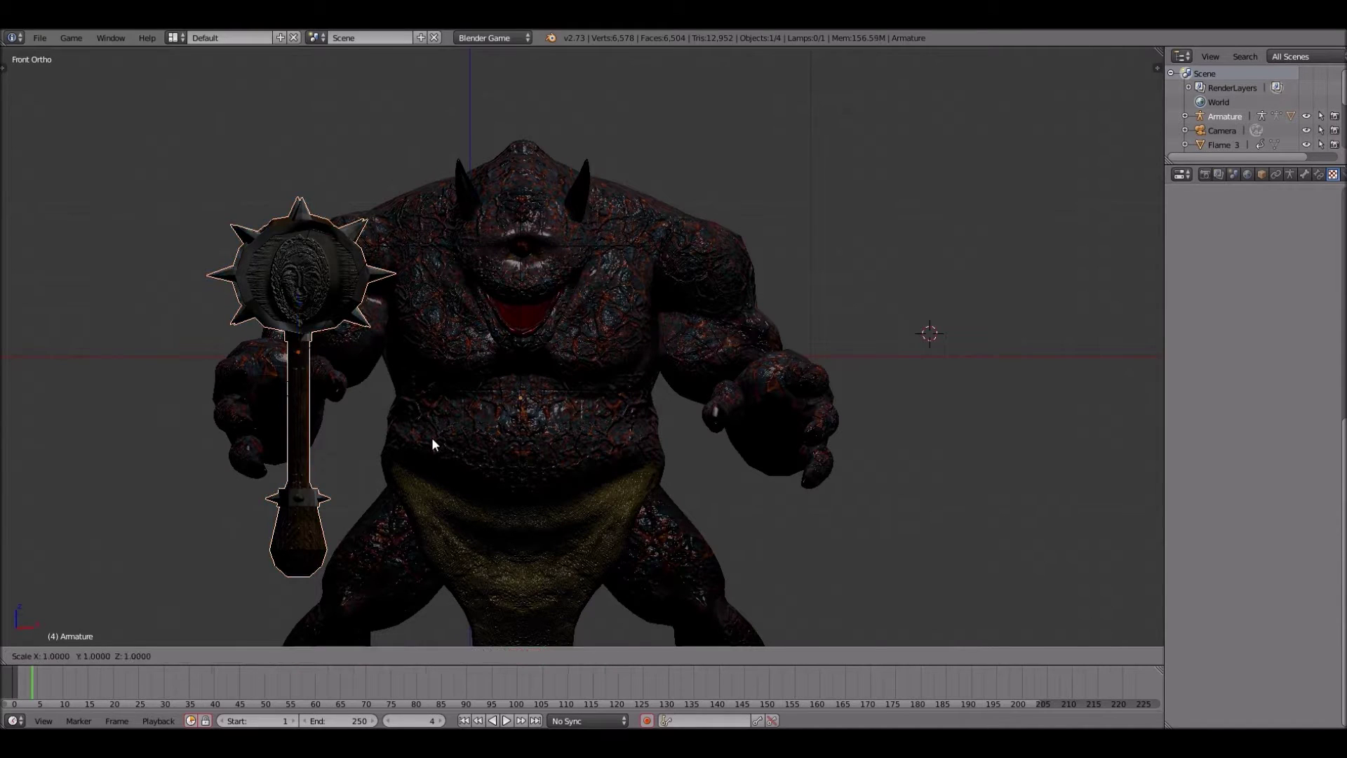
pyautogui.click(343, 521)
pyautogui.press('g')
pyautogui.press('z')
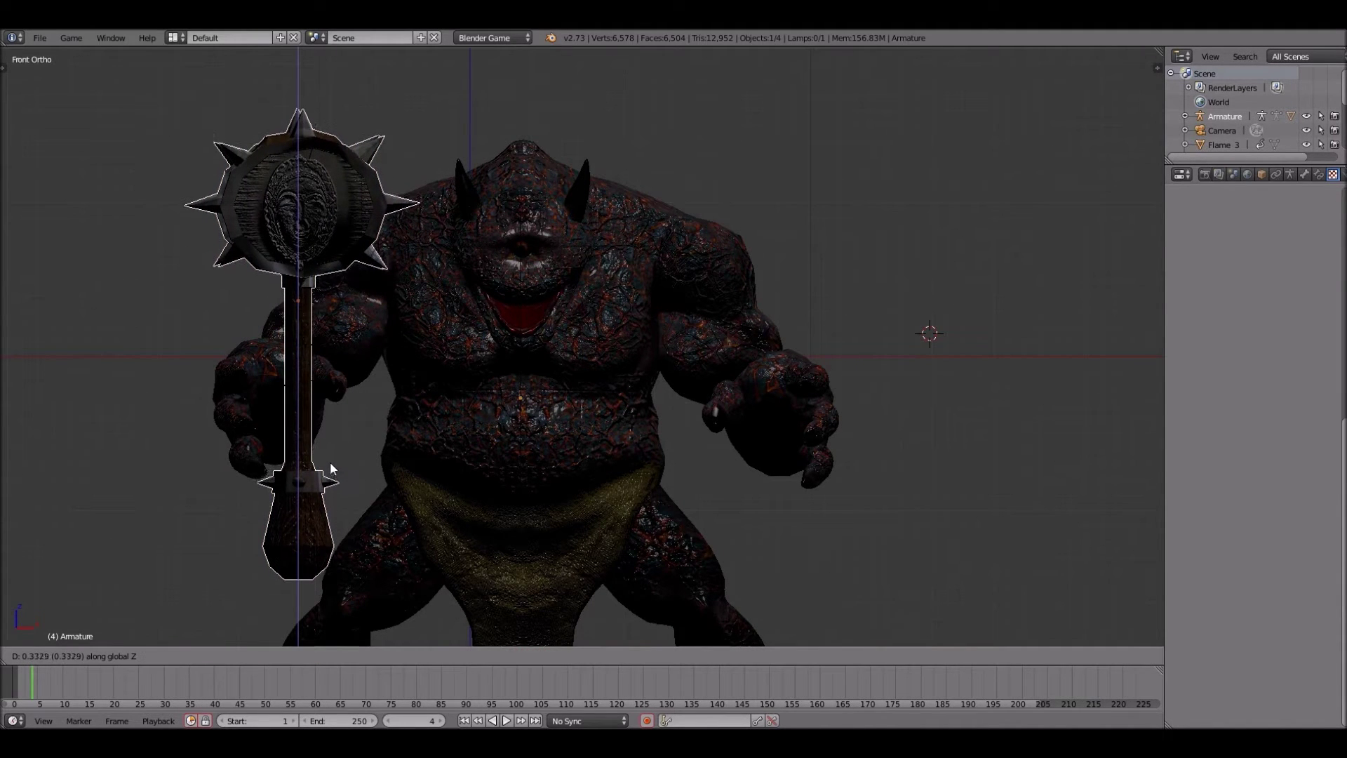
pyautogui.click(388, 463)
# - Tilt the war hammer slightly in the side view so its handle leans toward the creature's palm
pyautogui.press('KP_3')
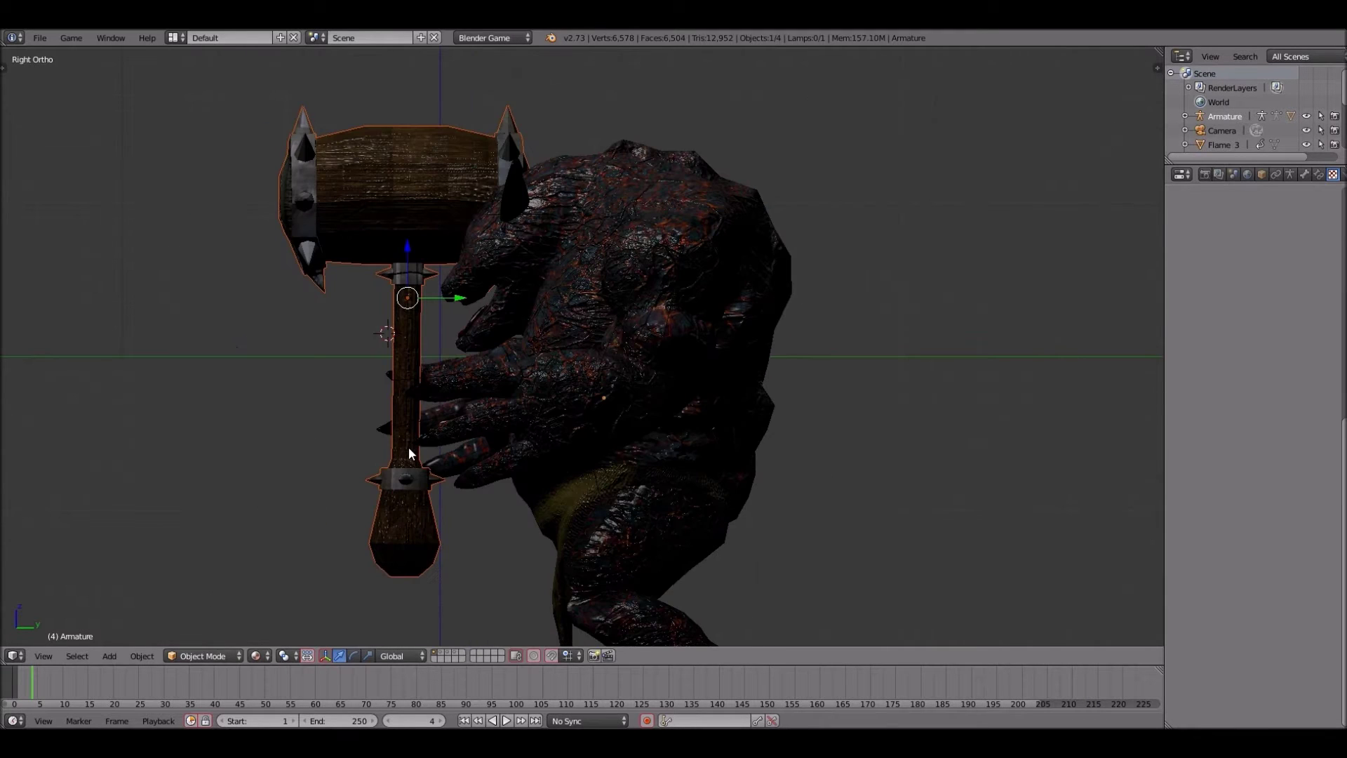
pyautogui.press('KP_1')
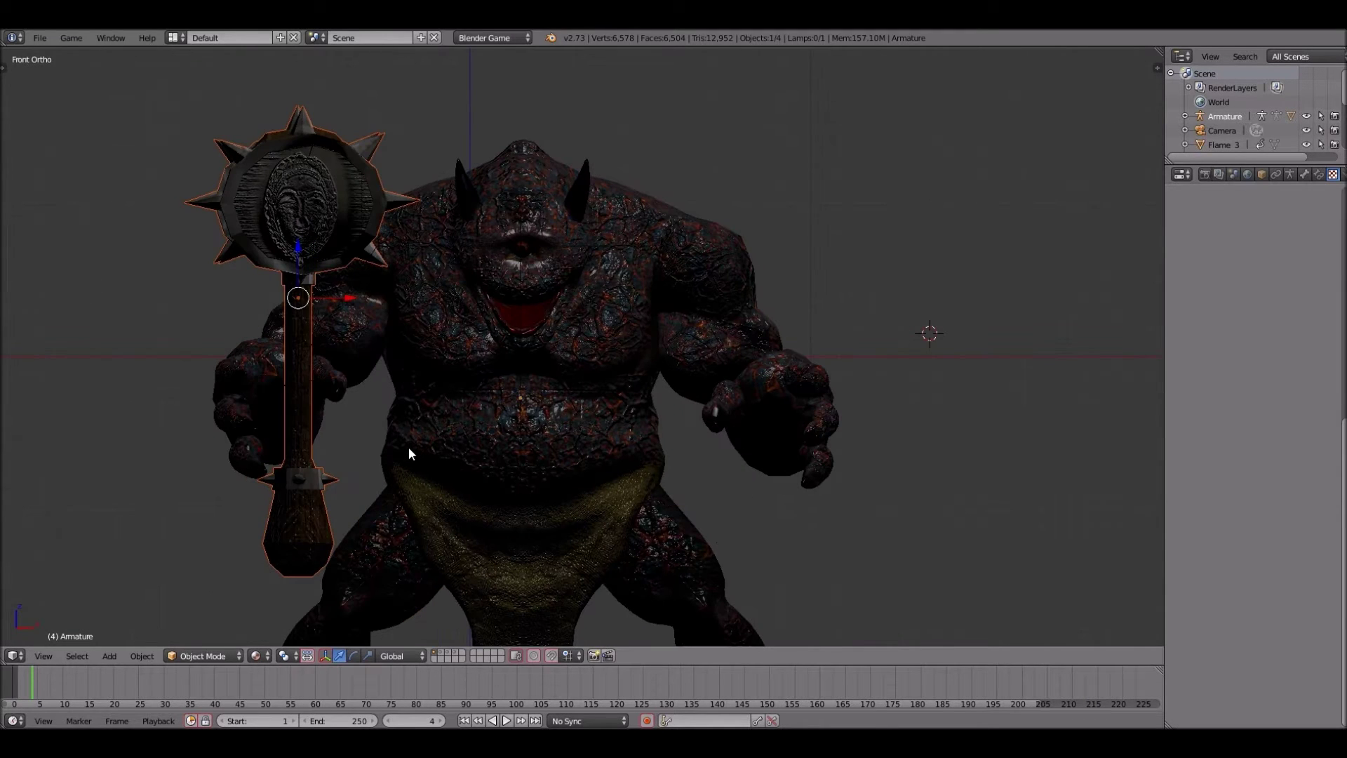
pyautogui.press('KP_3')
pyautogui.press('r')
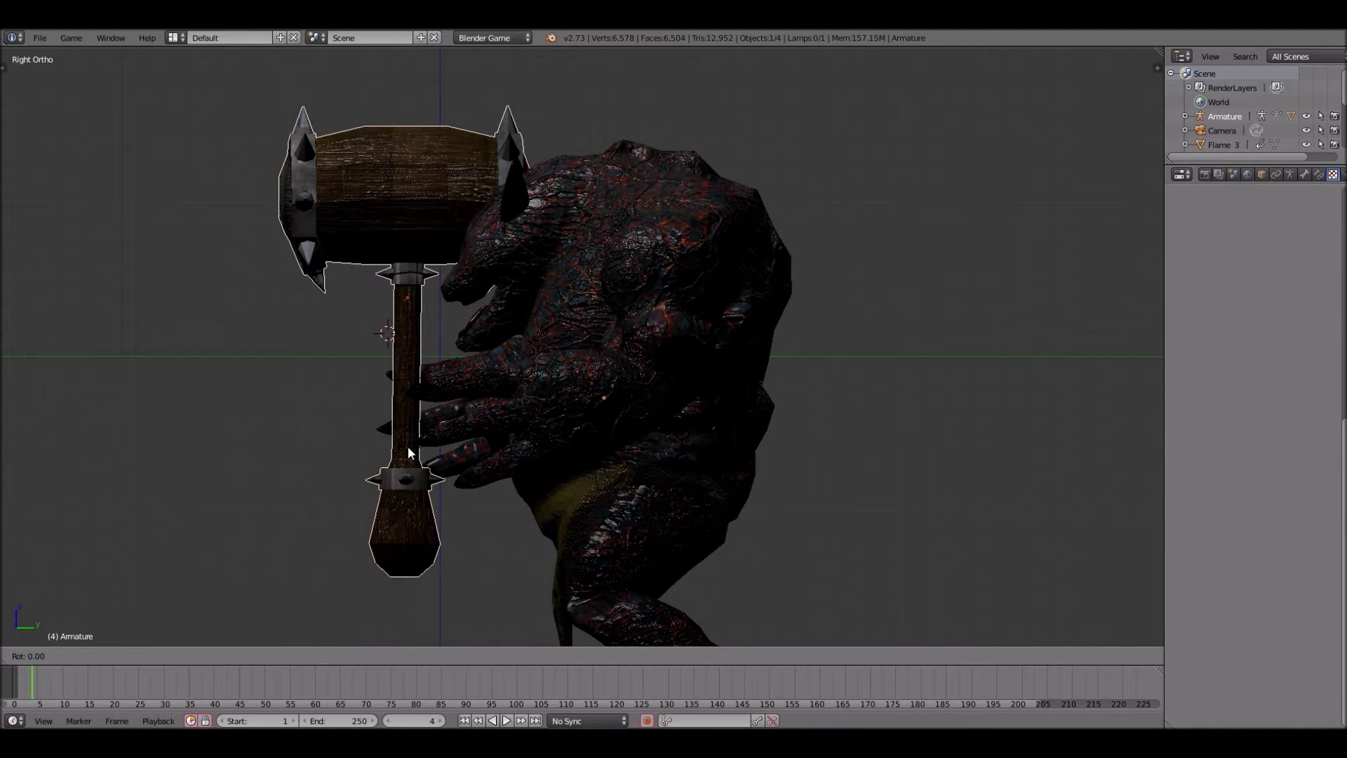
pyautogui.click(420, 453)
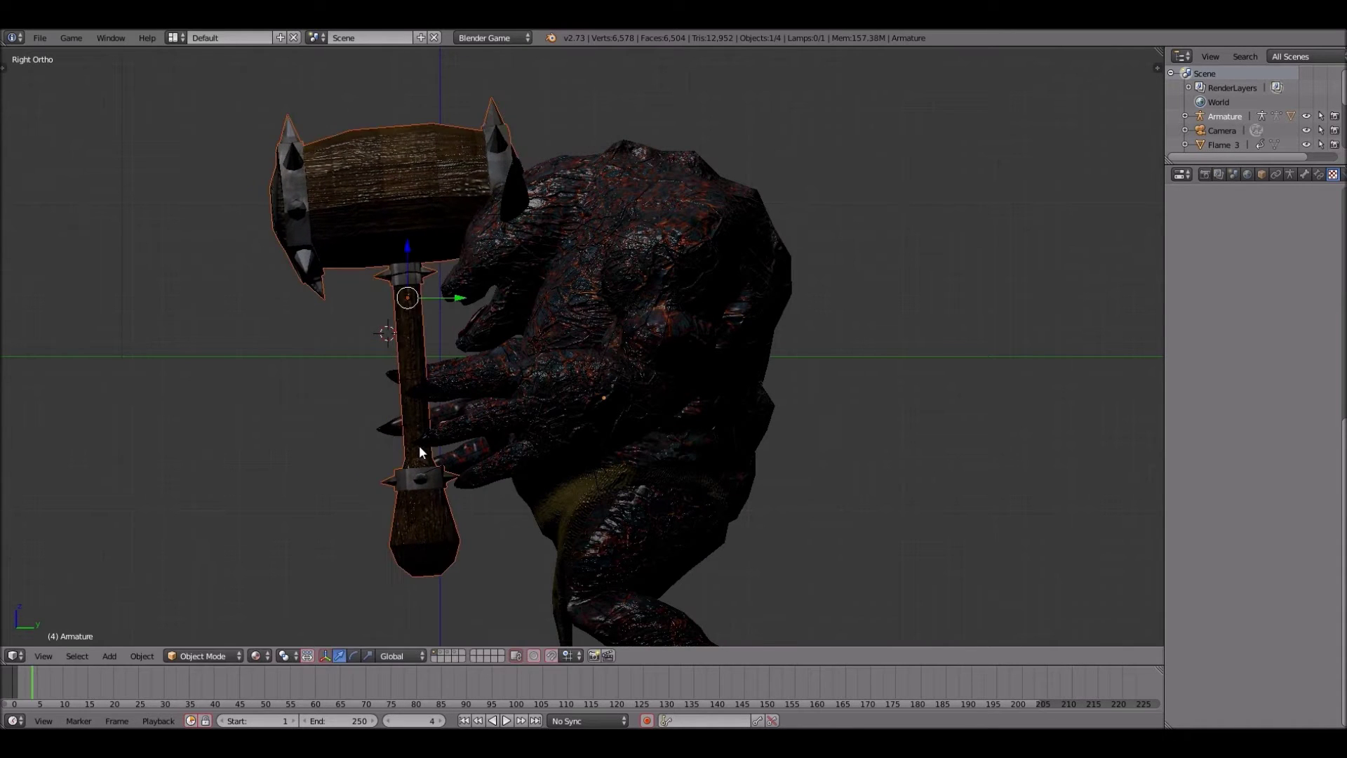
# - Move the war hammer about 0.3 units along Y, closer to the creature's right palm
pyautogui.press('KP_7')
pyautogui.moveTo(420, 453)
pyautogui.mouseDown(button='middle')
pyautogui.moveTo(501, 403)
pyautogui.moveTo(419, 372)
pyautogui.mouseUp(button='middle')
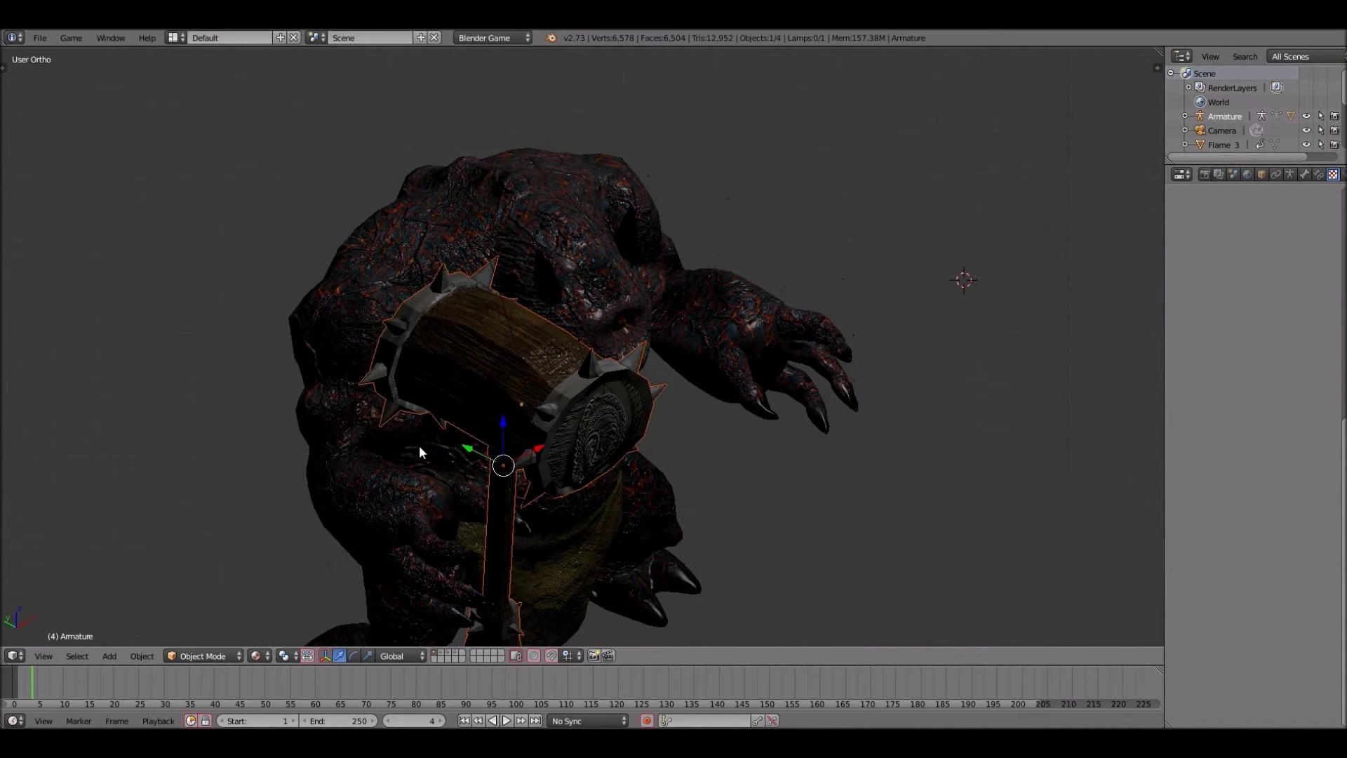
pyautogui.moveTo(419, 452); pyautogui.dragTo(501, 421, button='middle')
pyautogui.press('g')
pyautogui.press('y')
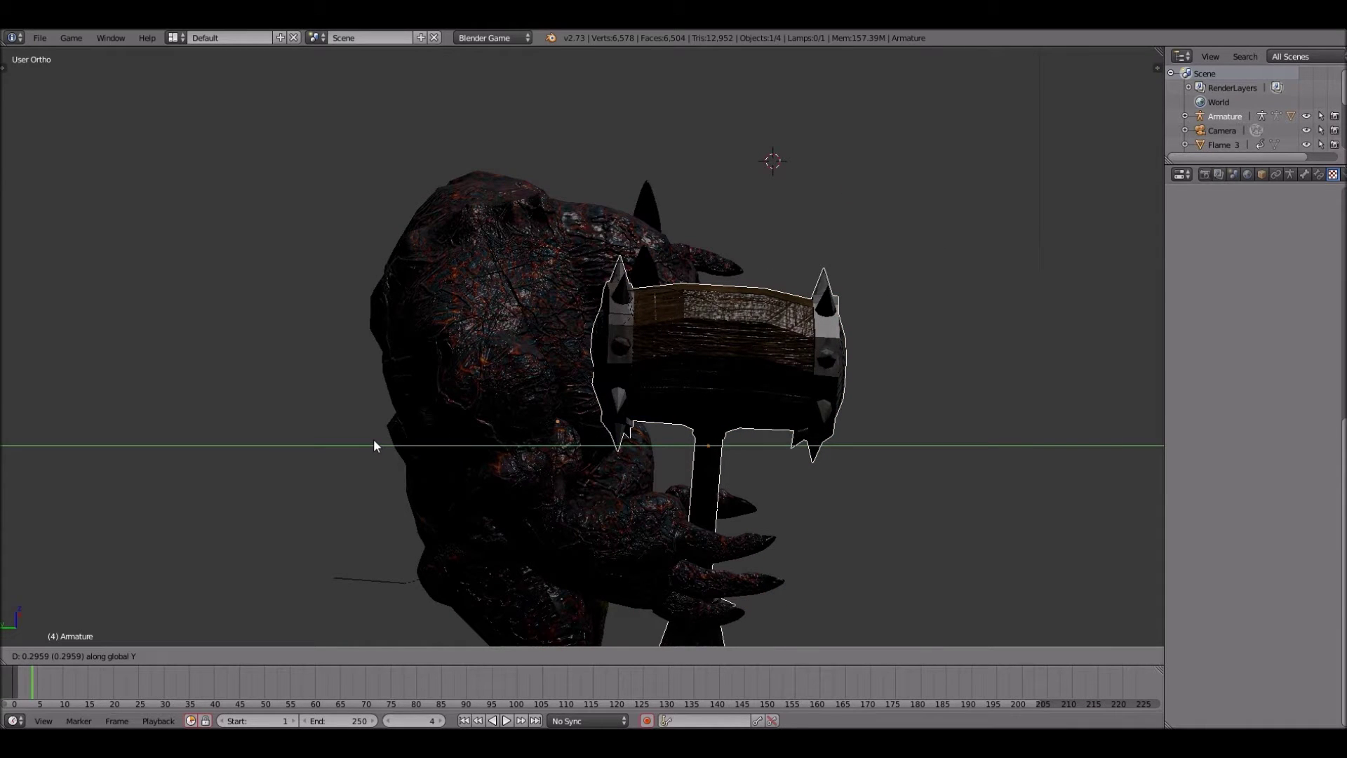
pyautogui.click(374, 442)
# - Examine the war hammer's position in the creature's right hand from several angles
pyautogui.press('KP_8')
pyautogui.press('KP_8')
pyautogui.press('KP_6')
pyautogui.press('KP_6')
pyautogui.press('KP_6')
pyautogui.press('KP_6')
pyautogui.press('KP_6')
pyautogui.press('KP_6')
pyautogui.press('KP_6')
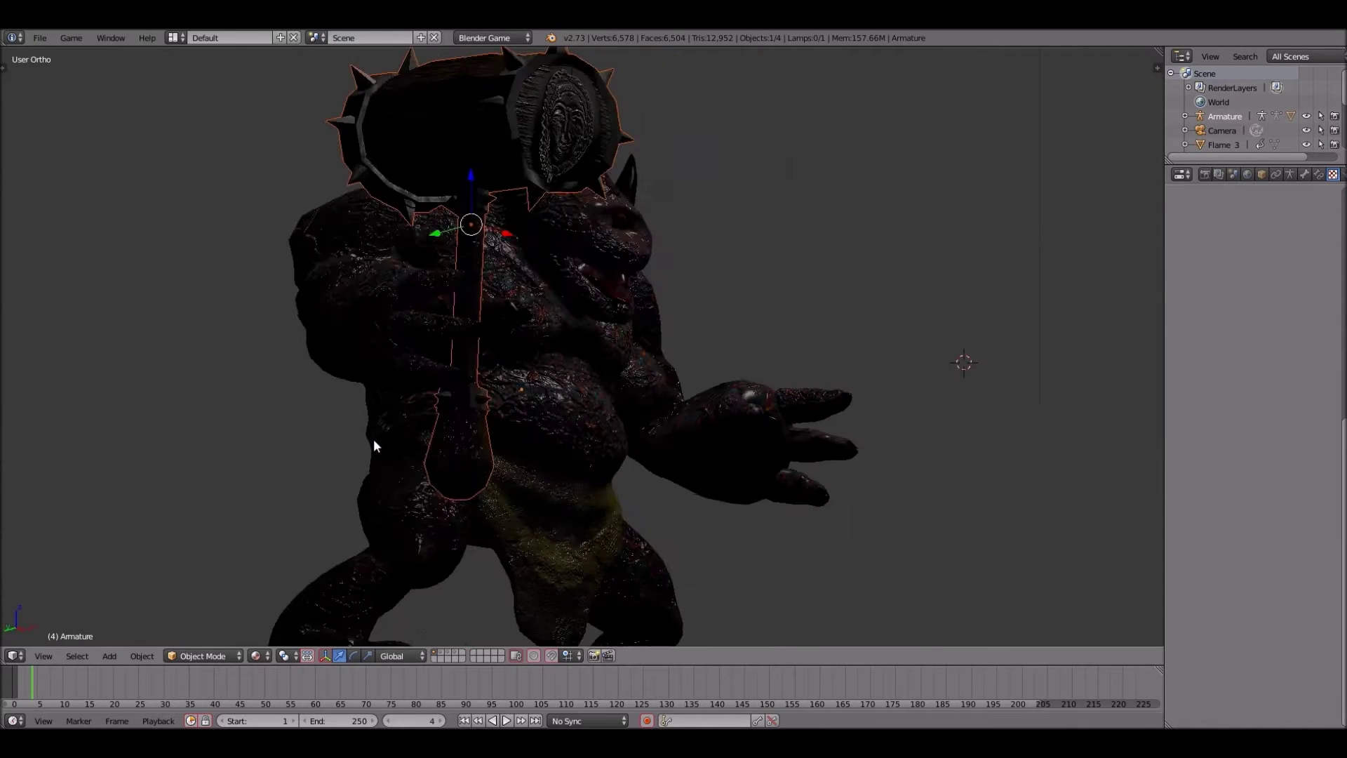
pyautogui.press('KP_8')
pyautogui.press('KP_8')
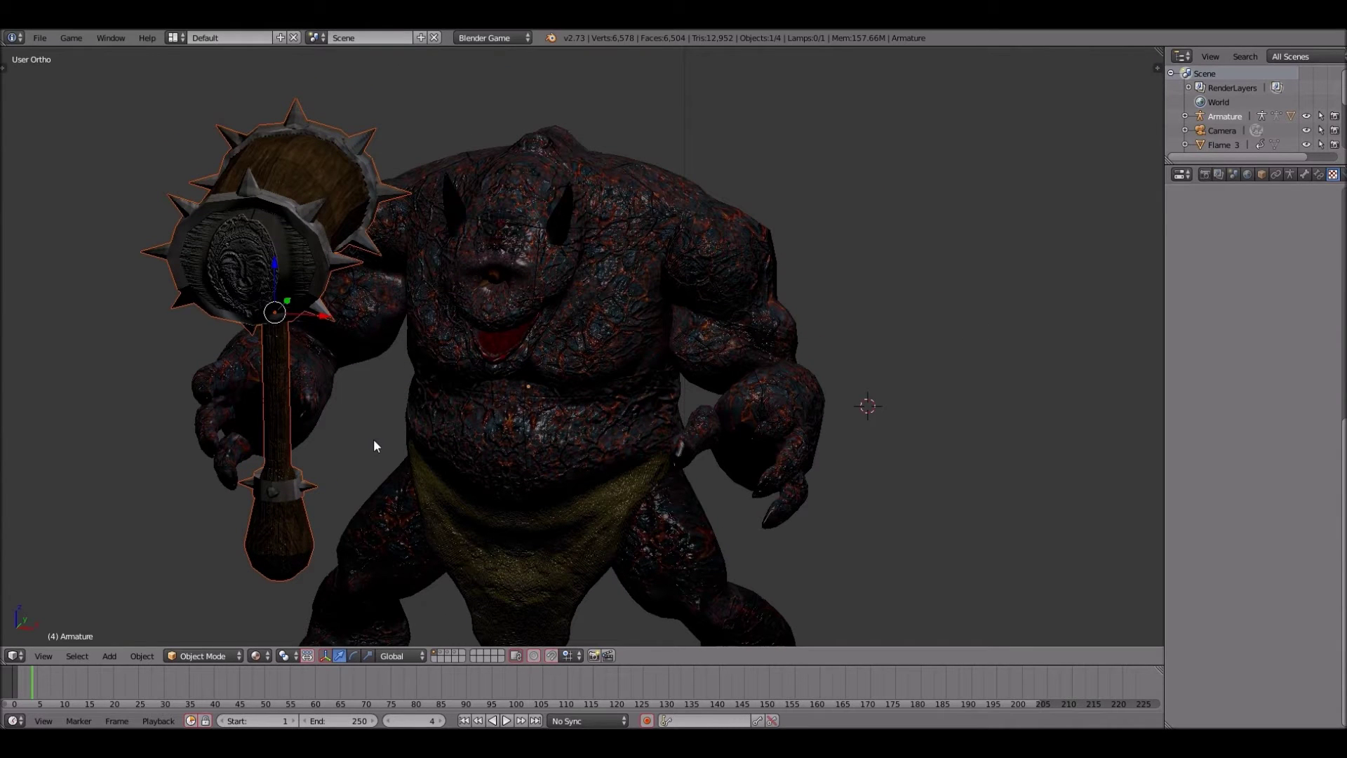
pyautogui.press('KP_4')
pyautogui.press('KP_4')
pyautogui.press('KP_4')
pyautogui.press('KP_4')
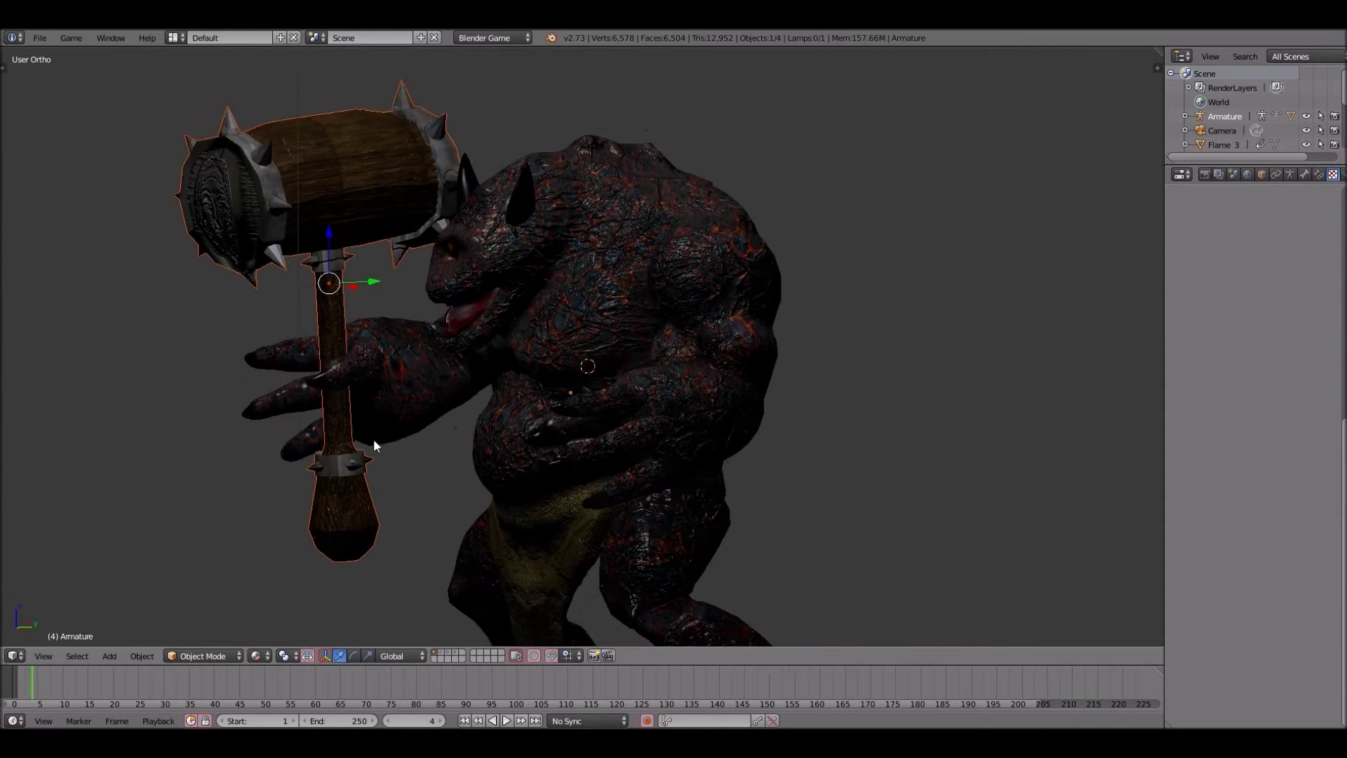
pyautogui.press('KP_4')
pyautogui.press('KP_4')
pyautogui.press('KP_4')
pyautogui.press('KP_4')
pyautogui.press('KP_4')
pyautogui.press('KP_4')
pyautogui.press('KP_4')
pyautogui.press('KP_4')
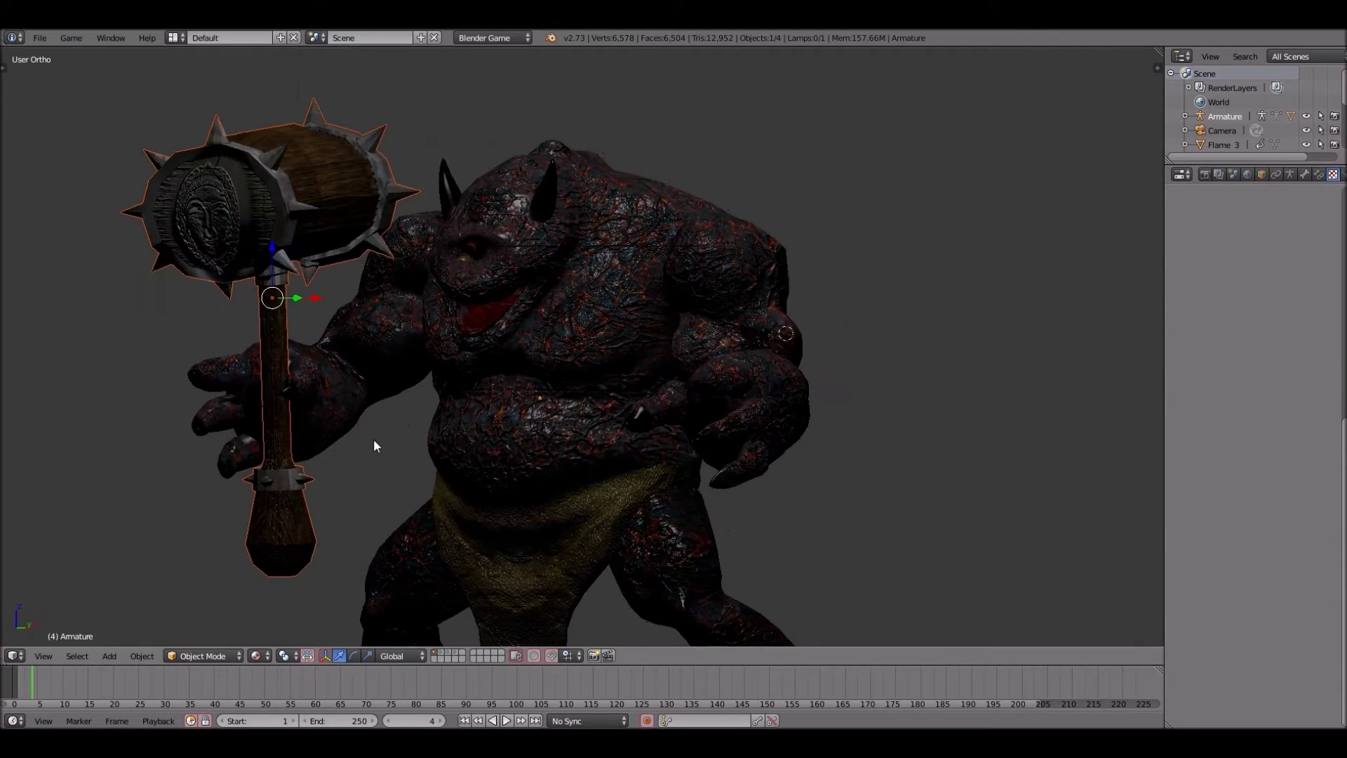
pyautogui.press('KP_4')
pyautogui.press('KP_4')
pyautogui.press('KP_4')
pyautogui.press('KP_4')
pyautogui.press('KP_4')
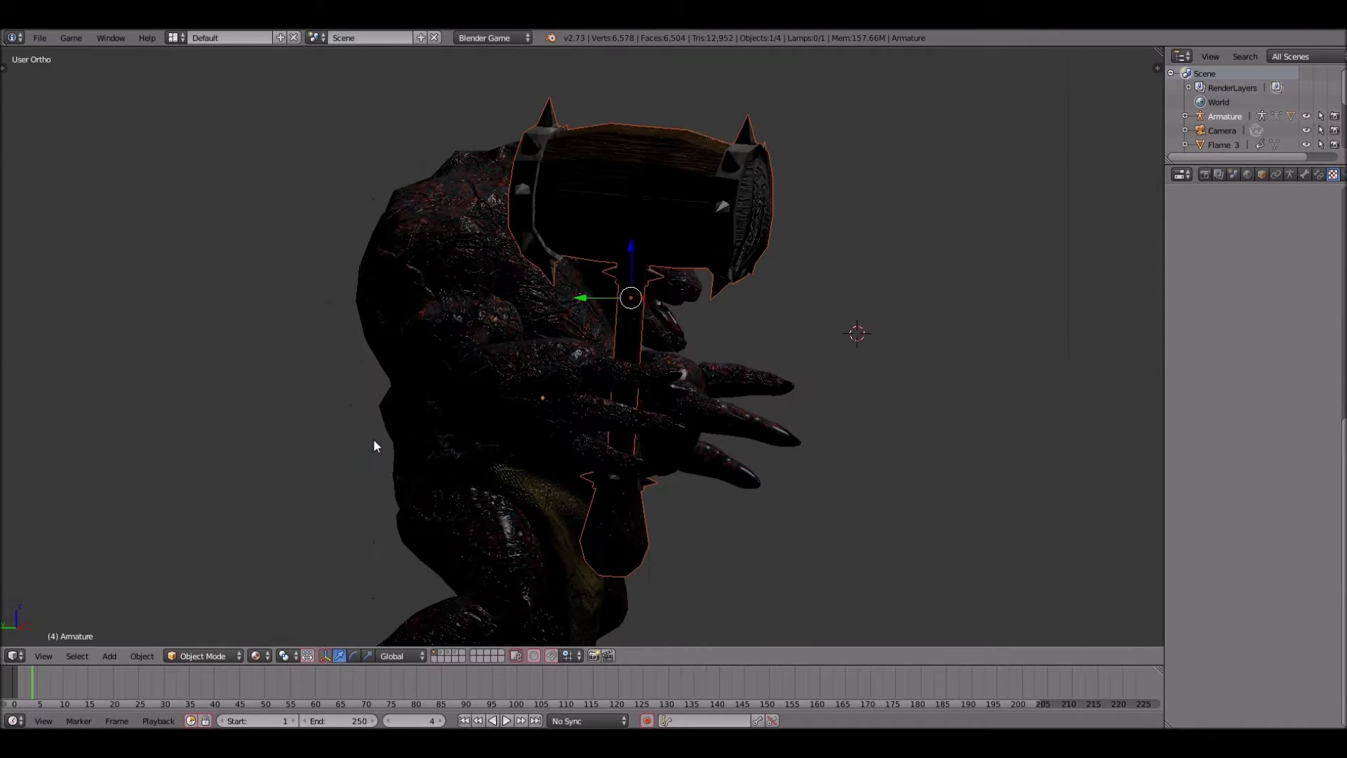
# - Select the creature's armature and set its bone display to Octahedral
pyautogui.press('KP_4')
pyautogui.press('KP_4')
pyautogui.press('KP_4')
pyautogui.press('KP_4')
pyautogui.press('KP_4')
pyautogui.press('KP_4')
pyautogui.press('KP_4')
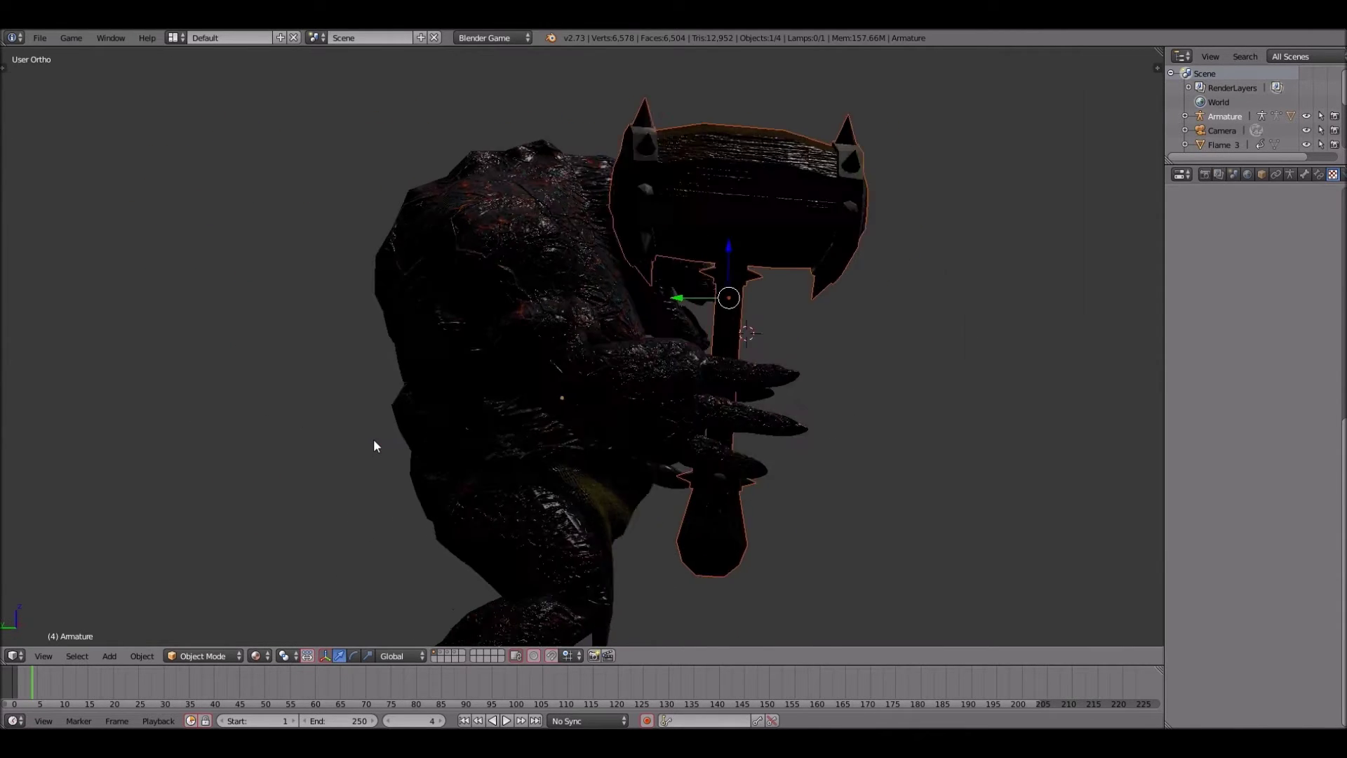
pyautogui.press('KP_6')
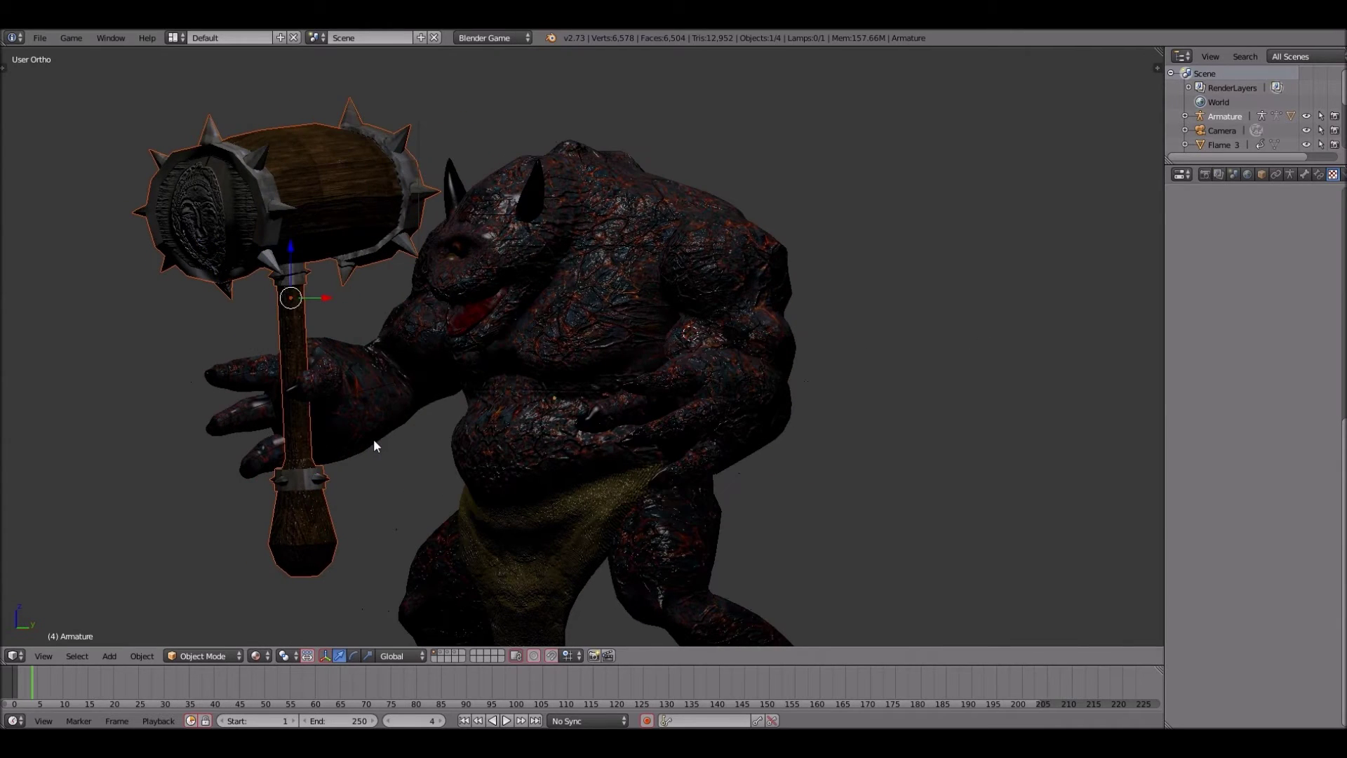
pyautogui.scroll(-3, 374, 440)
pyautogui.scroll(3, 374, 440)
pyautogui.rightClick(368, 391)
pyautogui.click(1295, 177)
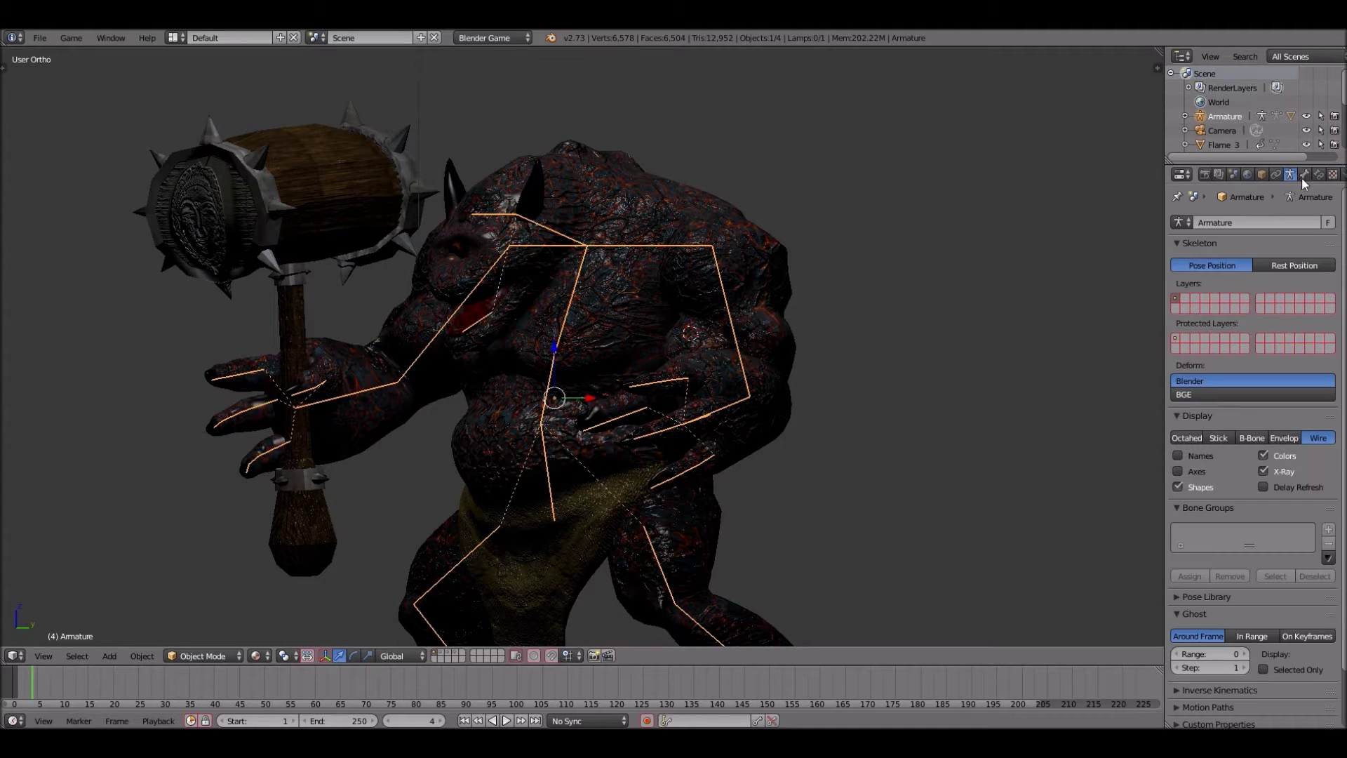
pyautogui.click(1193, 438)
pyautogui.scroll(3, 346, 340)
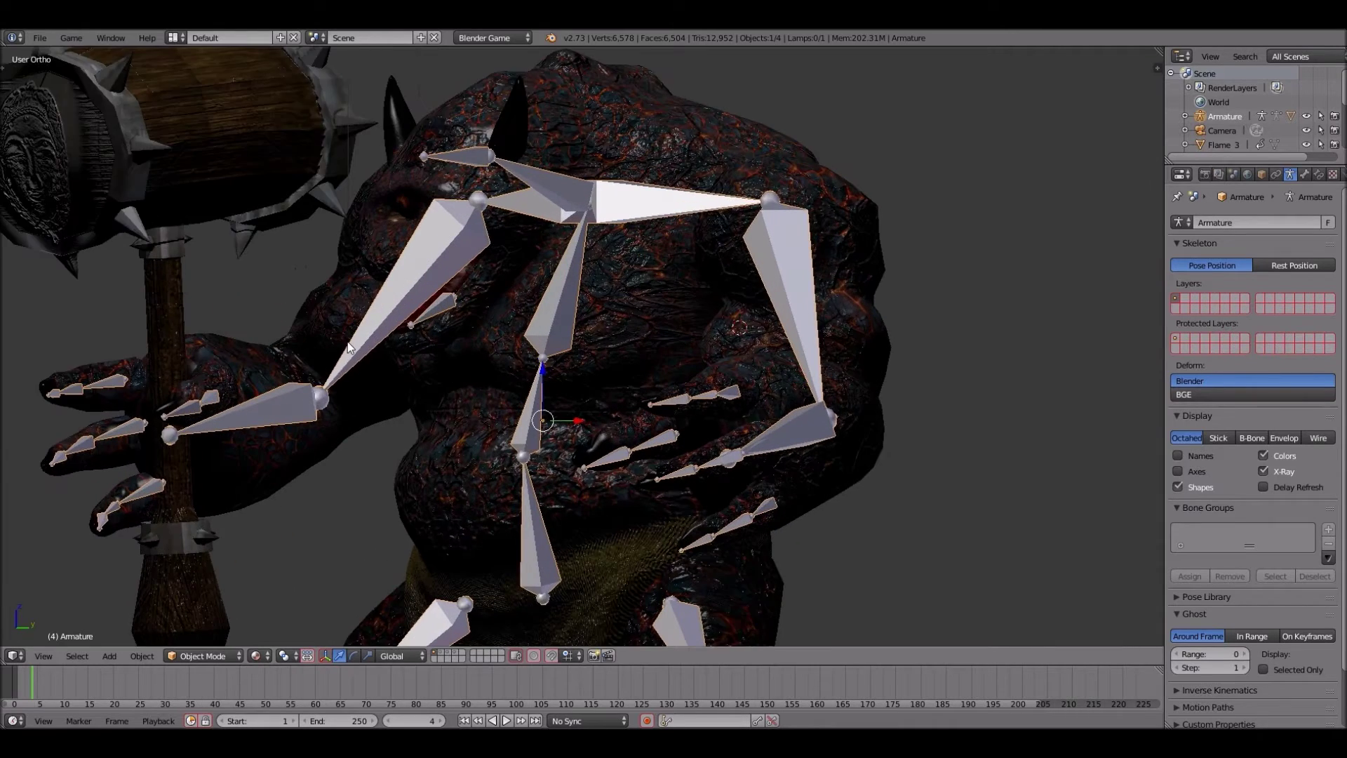
pyautogui.scroll(-3, 325, 398)
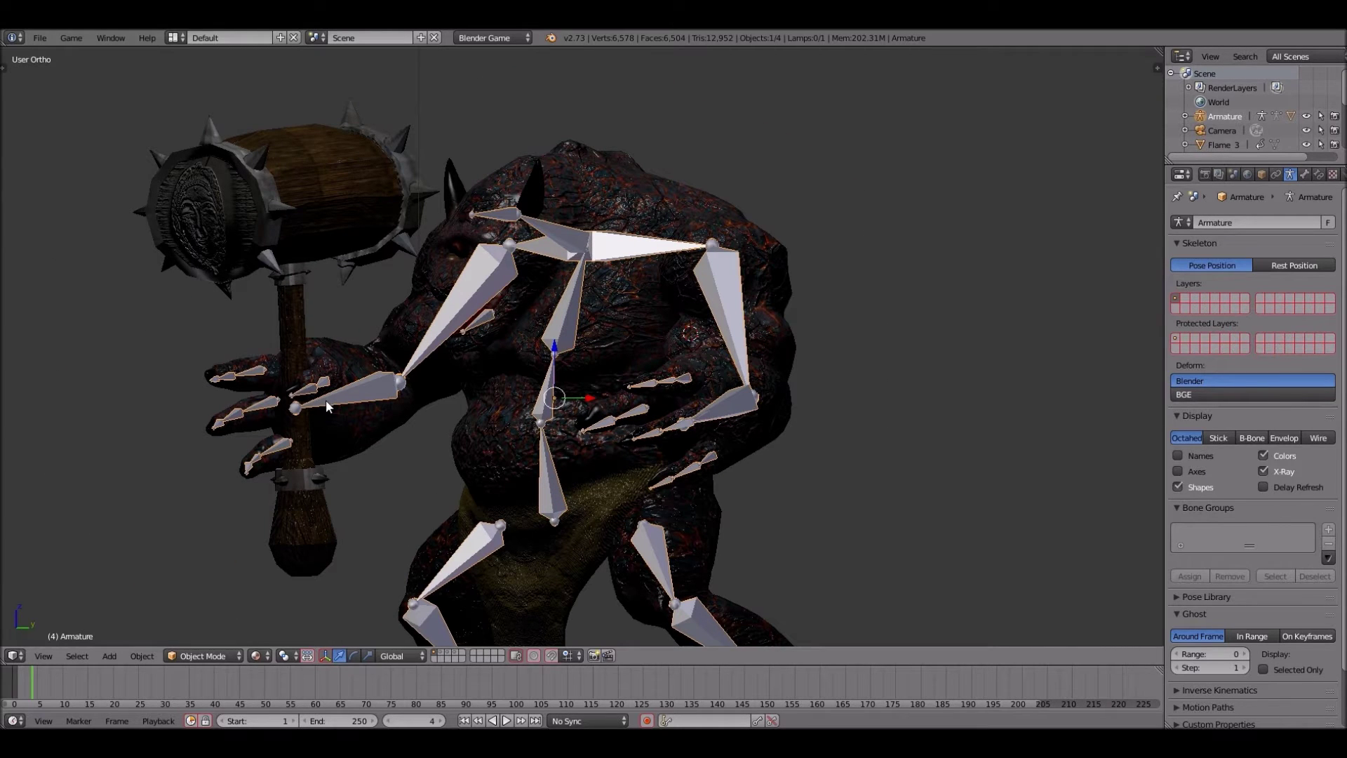
# - Switch the creature's armature to Pose Mode
pyautogui.rightClick(327, 401)
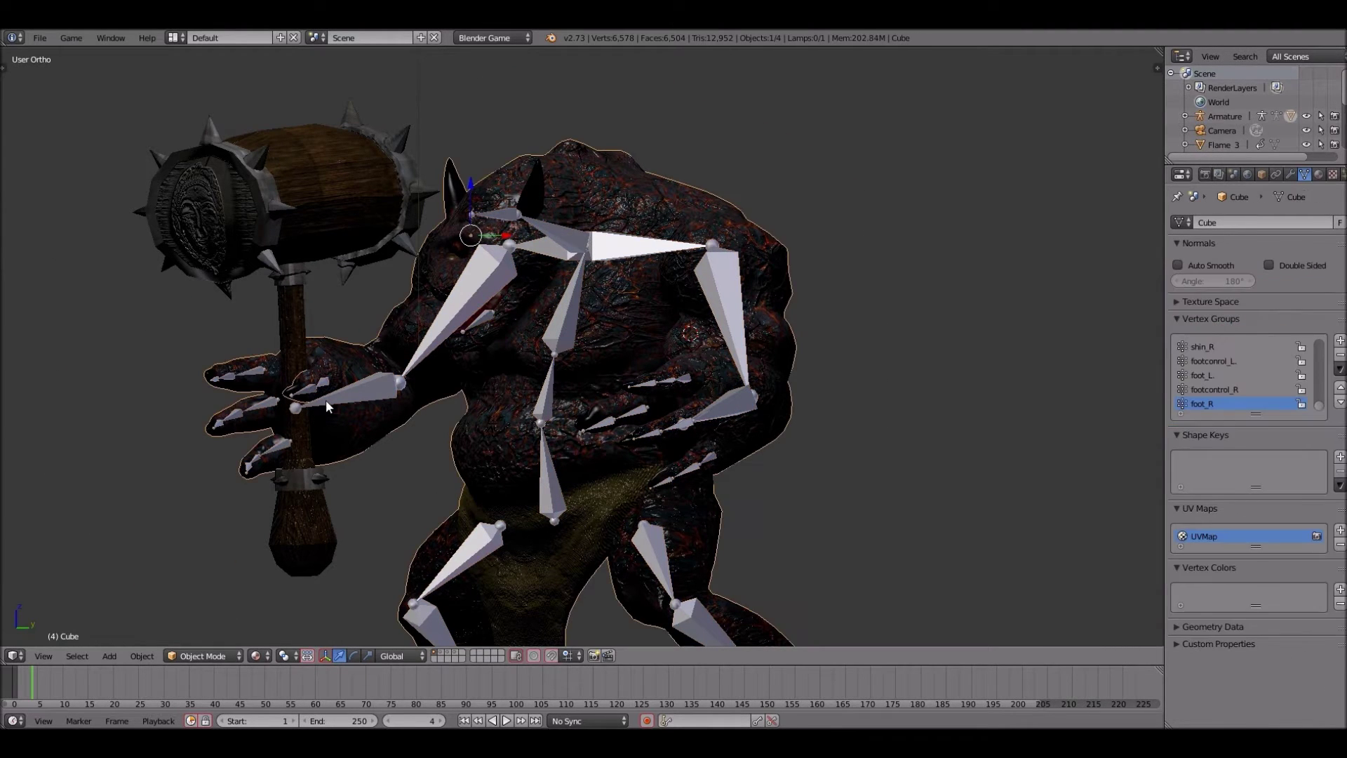
pyautogui.rightClick(326, 400)
pyautogui.click(203, 655)
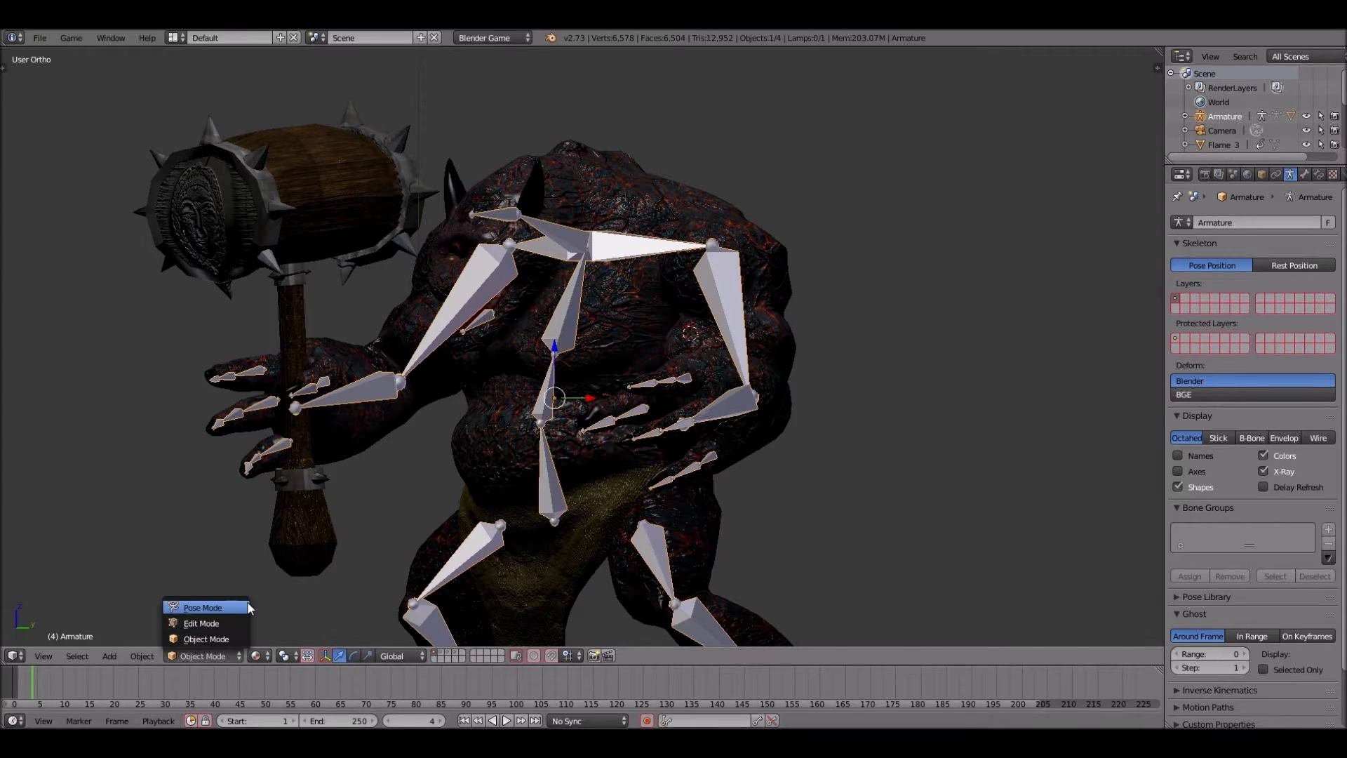
pyautogui.click(188, 601)
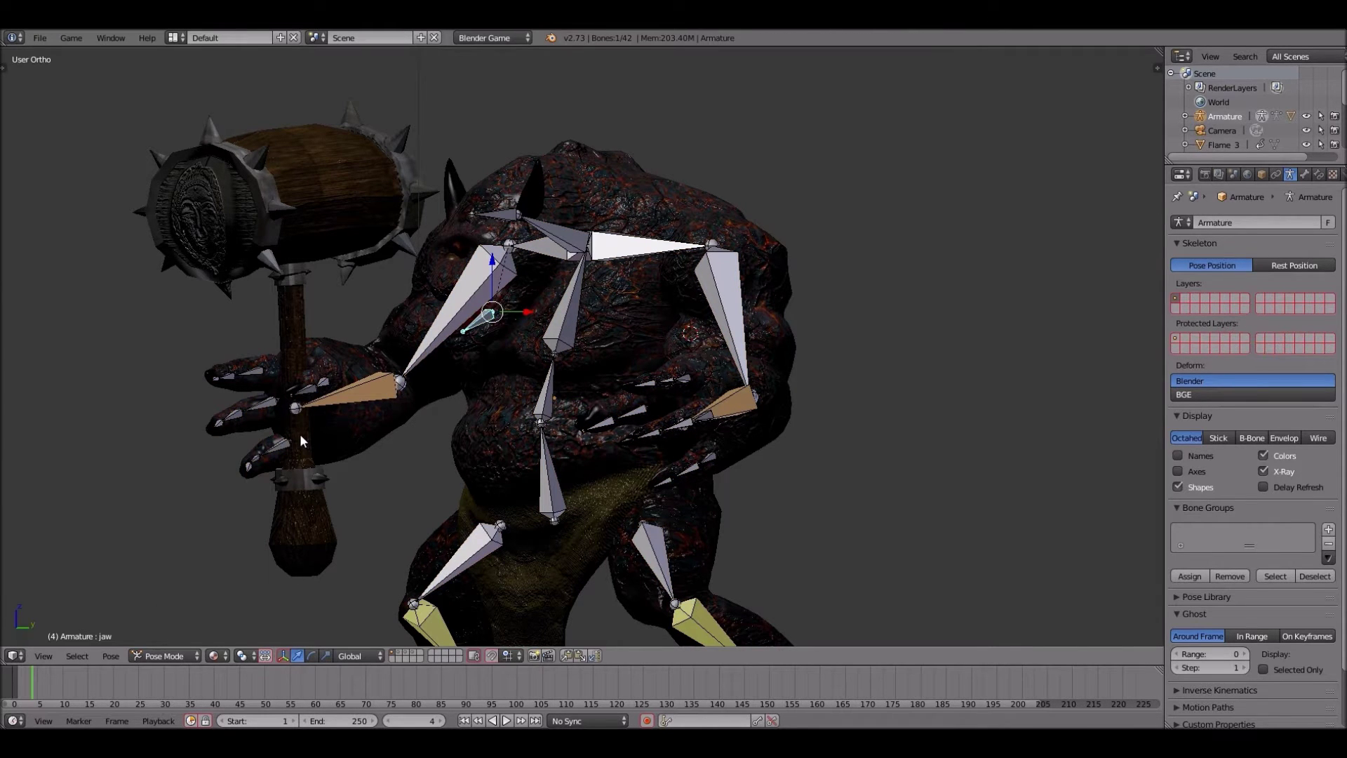
pyautogui.rightClick(300, 435)
pyautogui.keyDown('shift'); pyautogui.rightClick(301, 436); pyautogui.keyUp('shift')
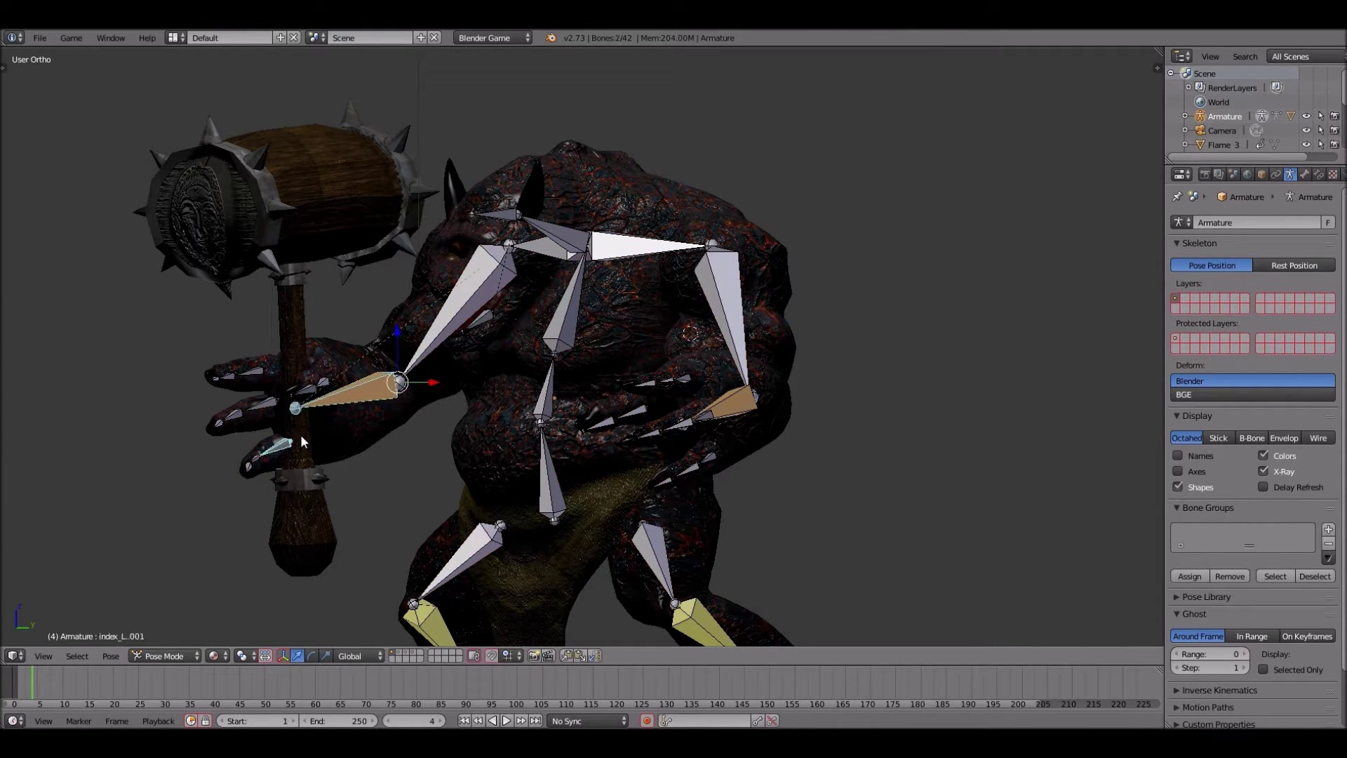
pyautogui.click(301, 436)
pyautogui.hotkey('ctrl', 'z')
# - Parent the war hammer to the armature's forearm_R bone with the Bone parenting option
pyautogui.rightClick(291, 312)
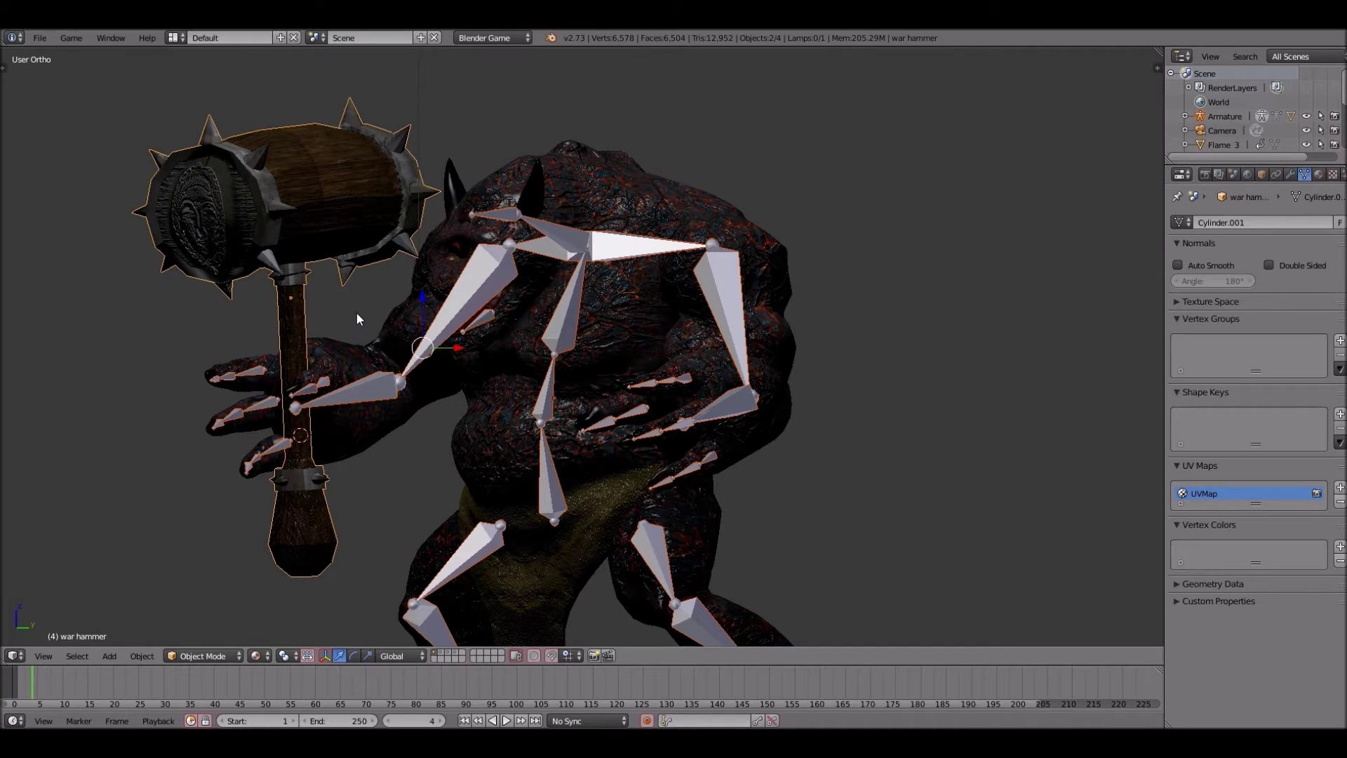
pyautogui.hotkey('ctrl', 'p')
pyautogui.click(299, 315)
pyautogui.hotkey('ctrl', 'z')
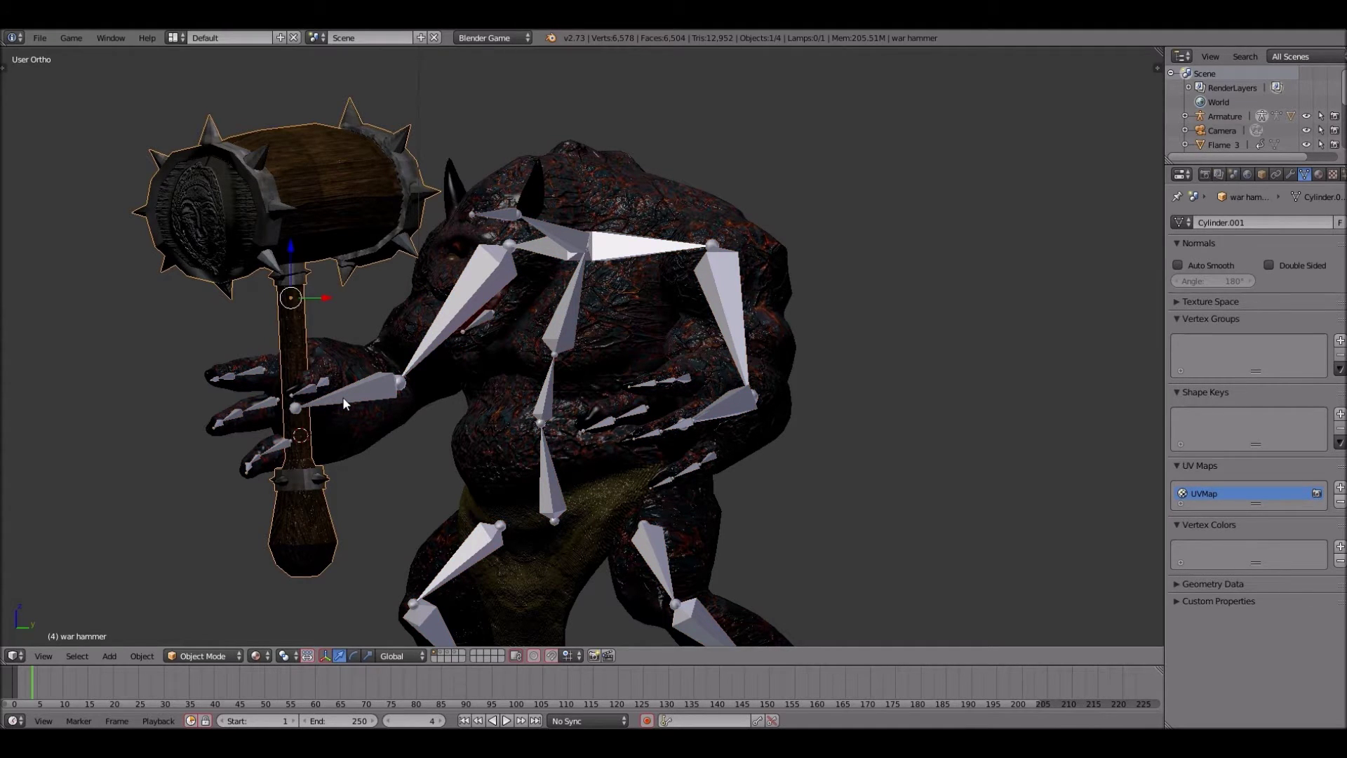
pyautogui.keyDown('shift'); pyautogui.rightClick(343, 397); pyautogui.keyUp('shift')
pyautogui.hotkey('ctrl', 'p')
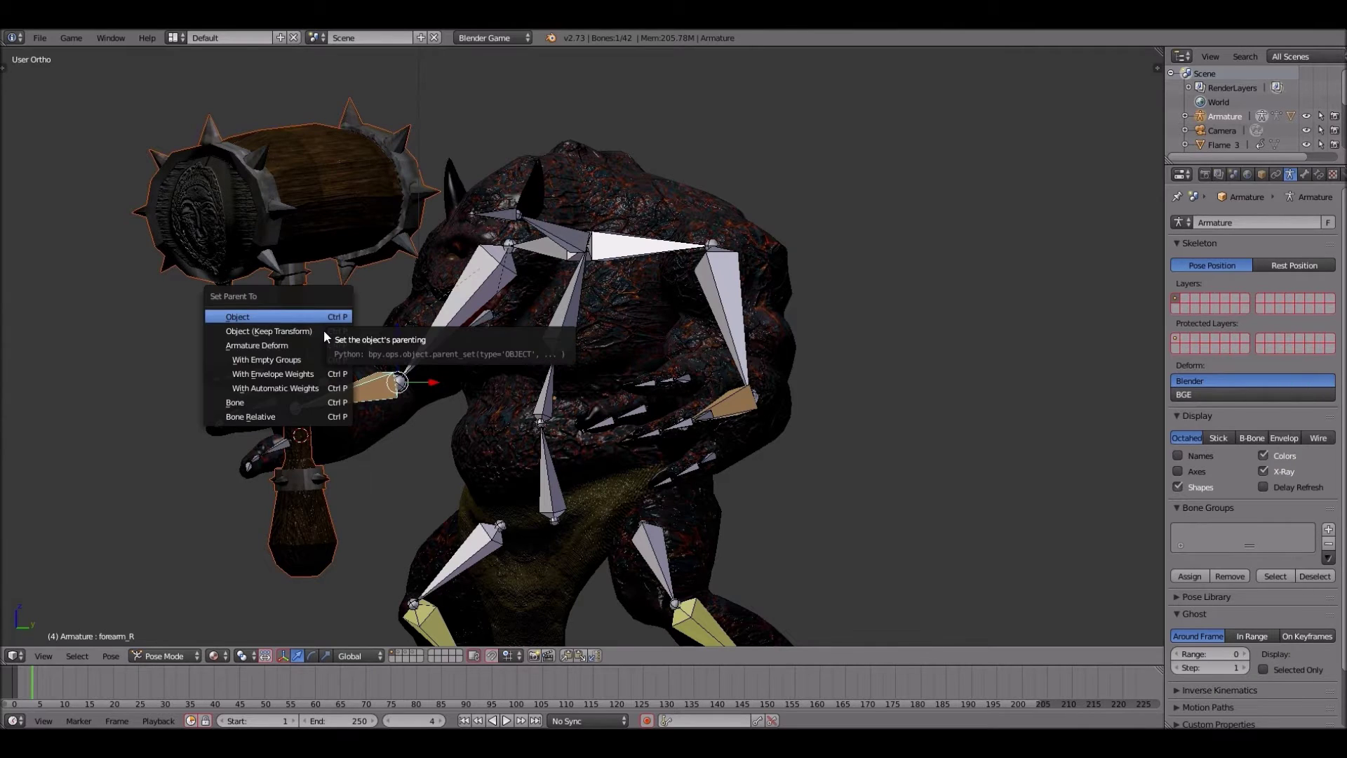
pyautogui.click(307, 402)
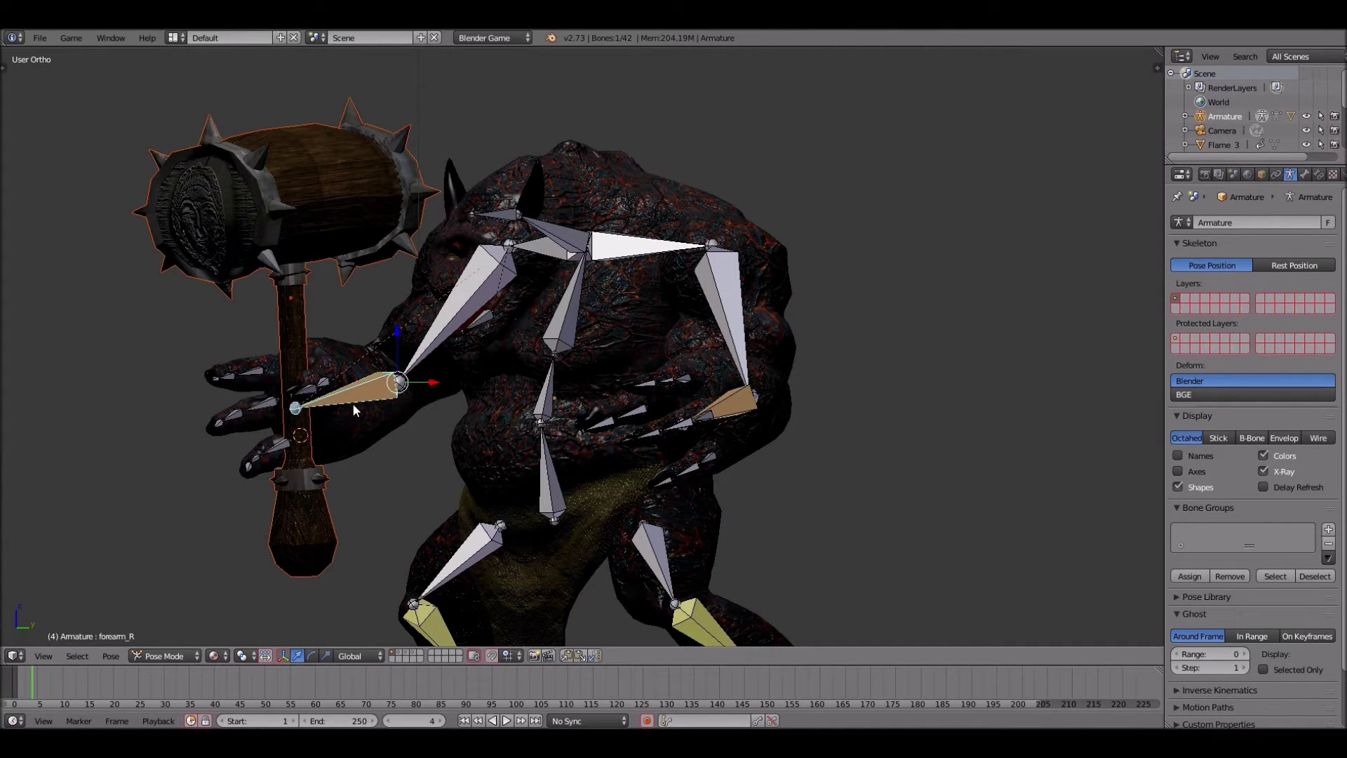
# - Inspect the parented hammer from several sides and check its parent bone in the object properties
pyautogui.press('KP_4')
pyautogui.press('KP_4')
pyautogui.press('KP_4')
pyautogui.press('KP_4')
pyautogui.press('KP_4')
pyautogui.press('KP_4')
pyautogui.press('KP_4')
pyautogui.press('KP_4')
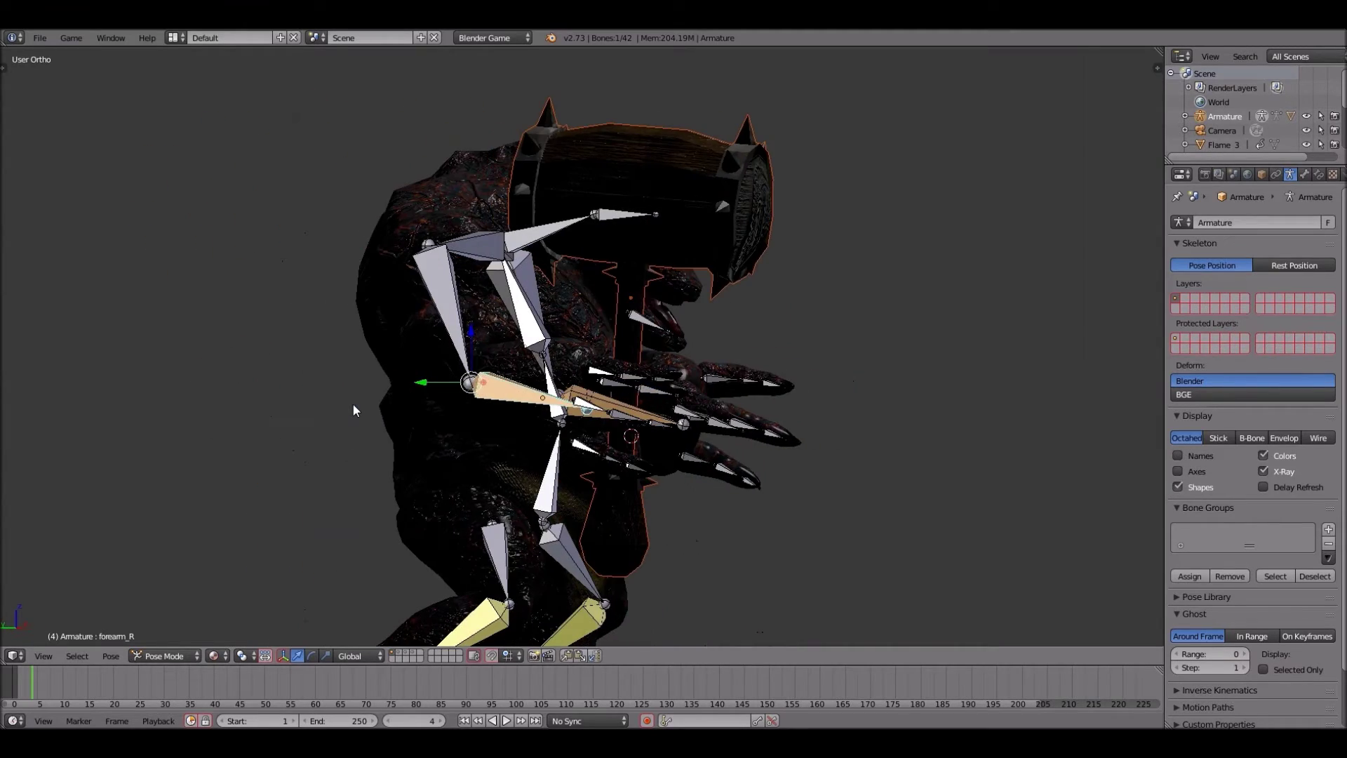
pyautogui.press('KP_6')
pyautogui.press('KP_6')
pyautogui.press('KP_6')
pyautogui.press('KP_6')
pyautogui.press('KP_6')
pyautogui.press('KP_6')
pyautogui.press('KP_6')
pyautogui.press('KP_6')
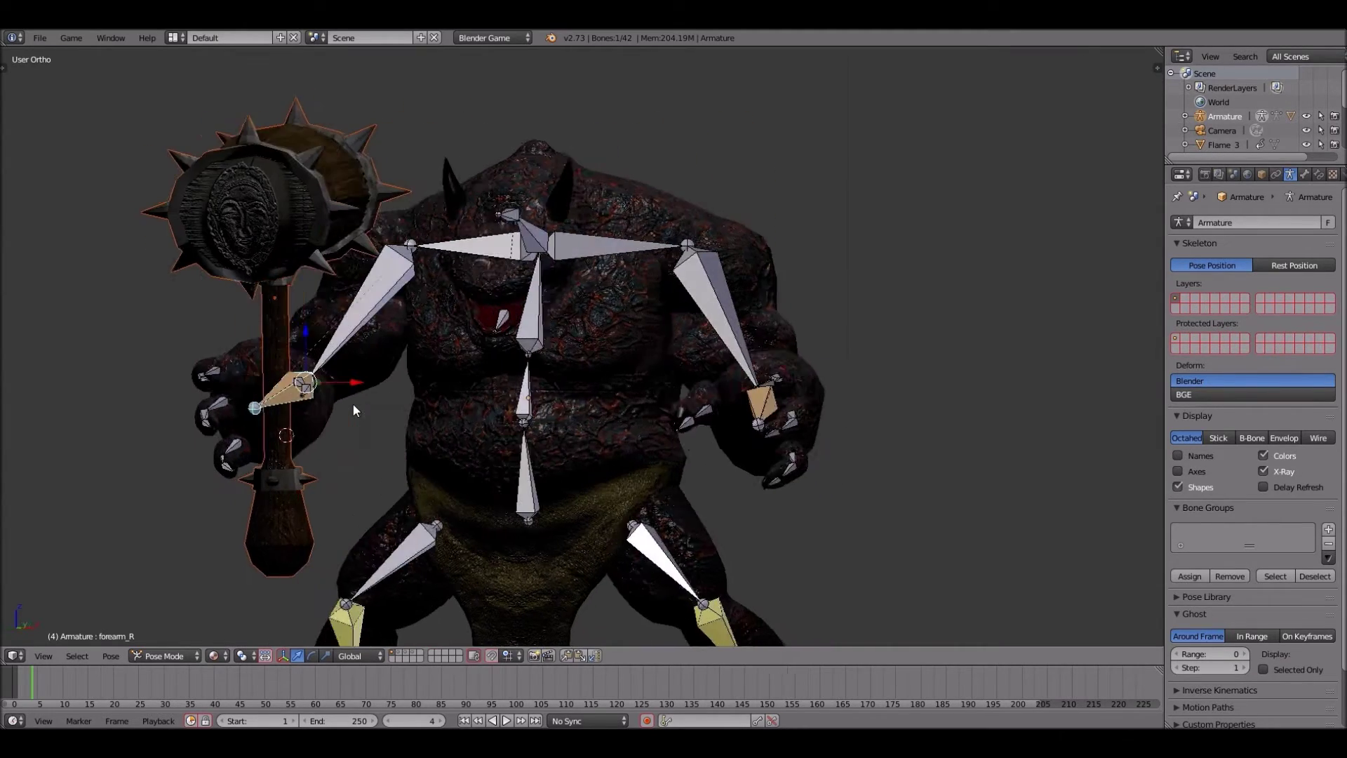
pyautogui.press('KP_6')
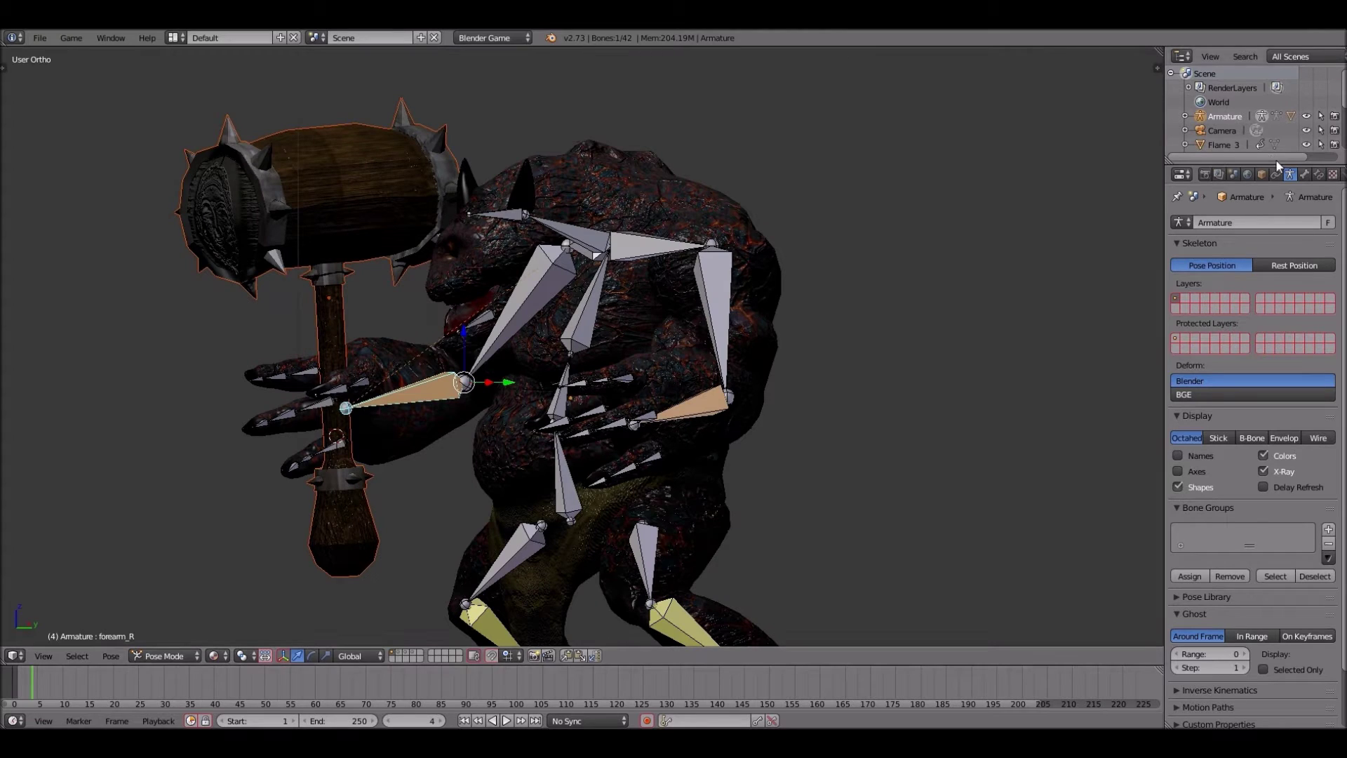
pyautogui.click(1261, 174)
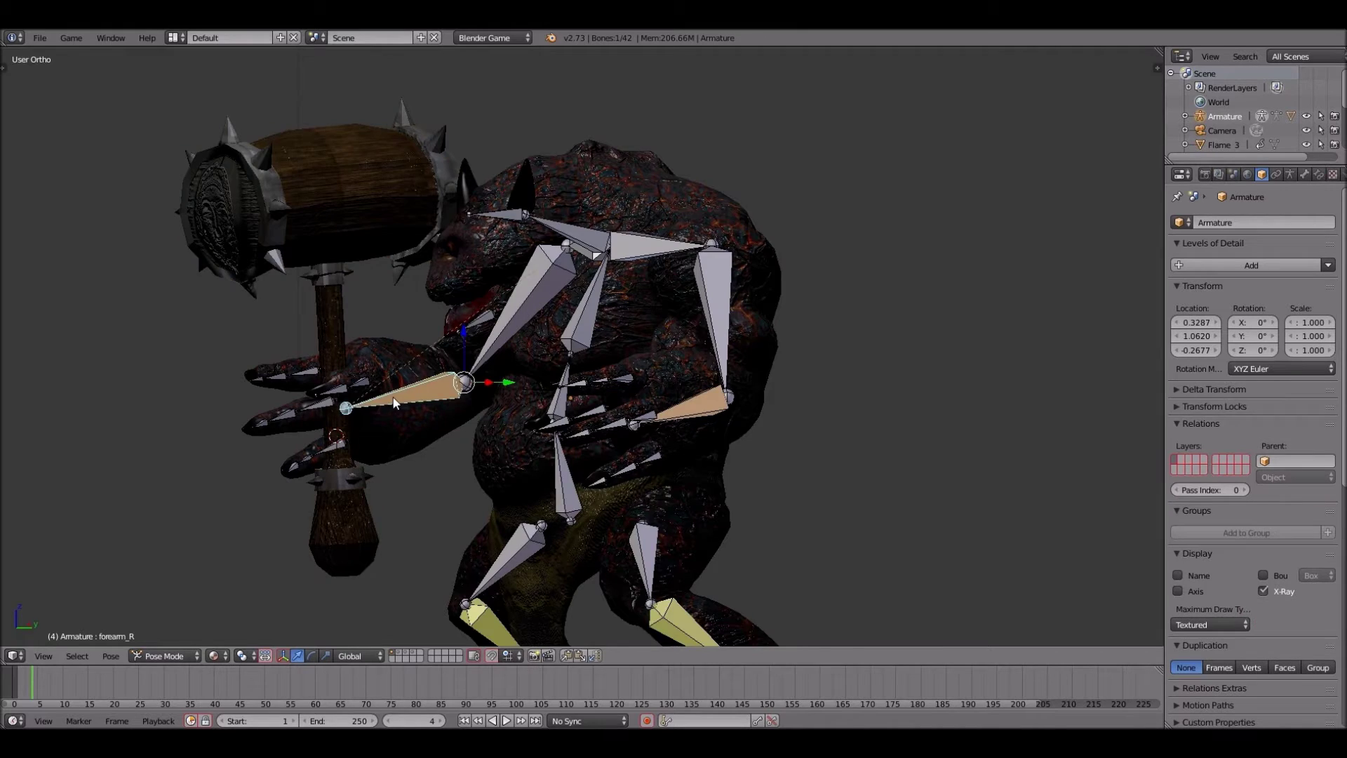
# - Test the hammer's attachment by moving the forearm_R bone, and undo the move
pyautogui.scroll(-2, 360, 369)
pyautogui.press('g')
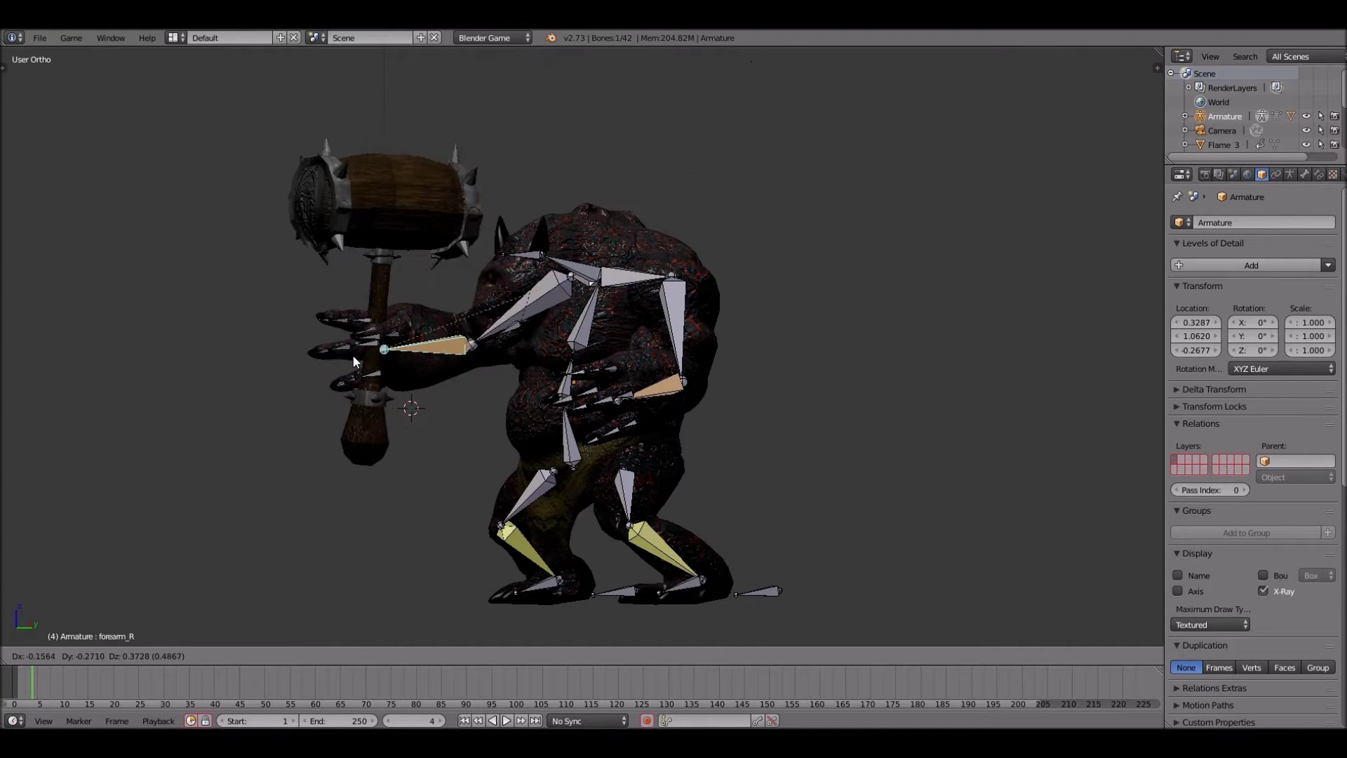
pyautogui.click(351, 356)
pyautogui.press('KP_1')
pyautogui.hotkey('ctrl', 'z')
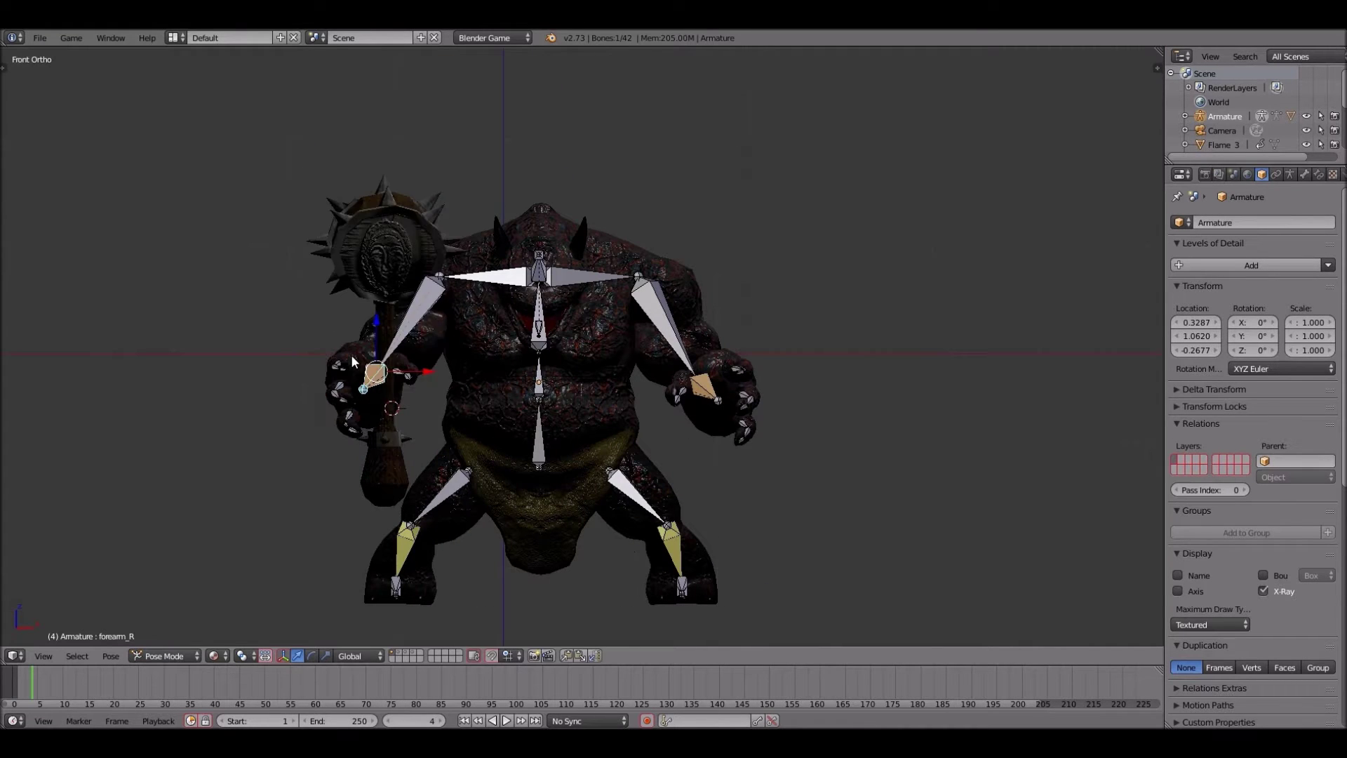
# - Examine the open fingers of the hammer hand and the handle from the front, sides and above
pyautogui.scroll(-8, 351, 356)
pyautogui.scroll(11, 351, 356)
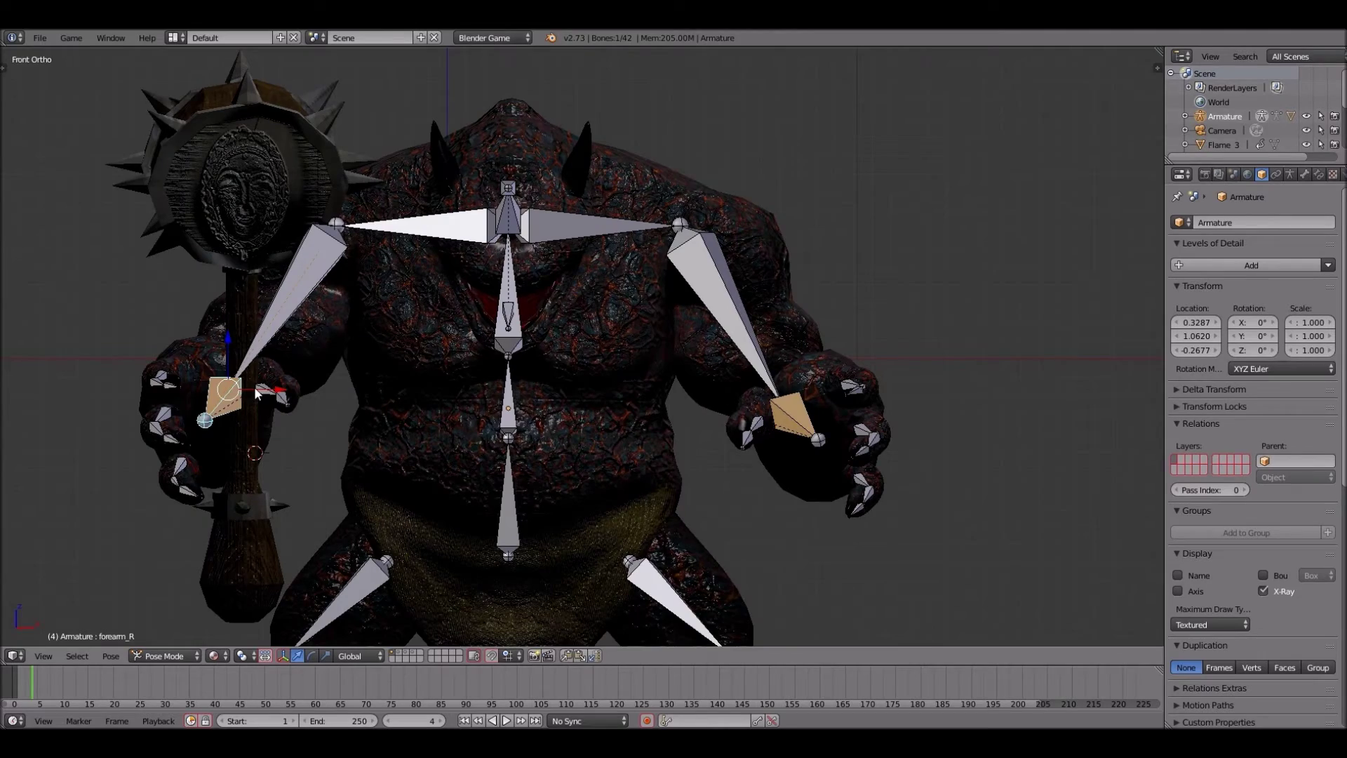
pyautogui.moveTo(254, 386); pyautogui.dragTo(253, 451, button='middle')
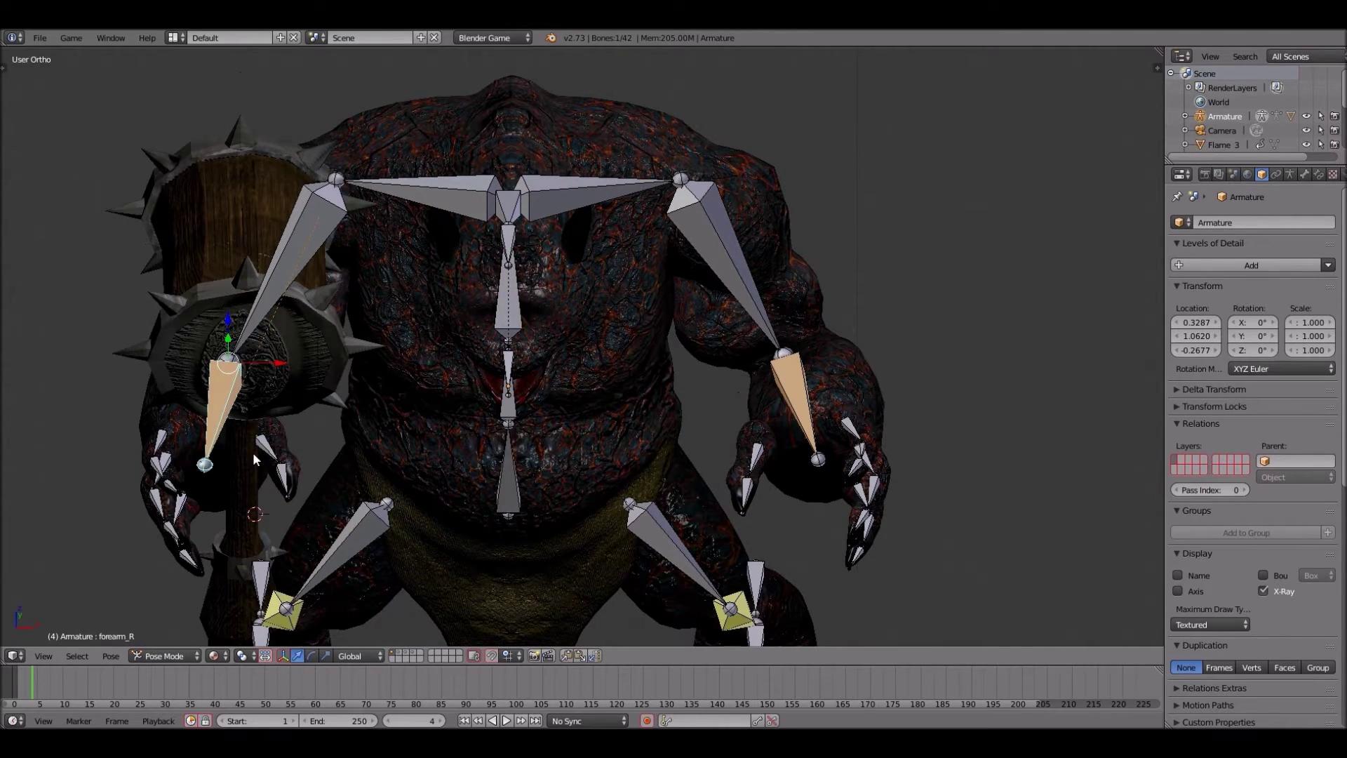
pyautogui.press('KP_4')
pyautogui.press('KP_4')
pyautogui.press('KP_4')
pyautogui.press('KP_4')
pyautogui.press('KP_4')
pyautogui.press('KP_4')
pyautogui.press('KP_4')
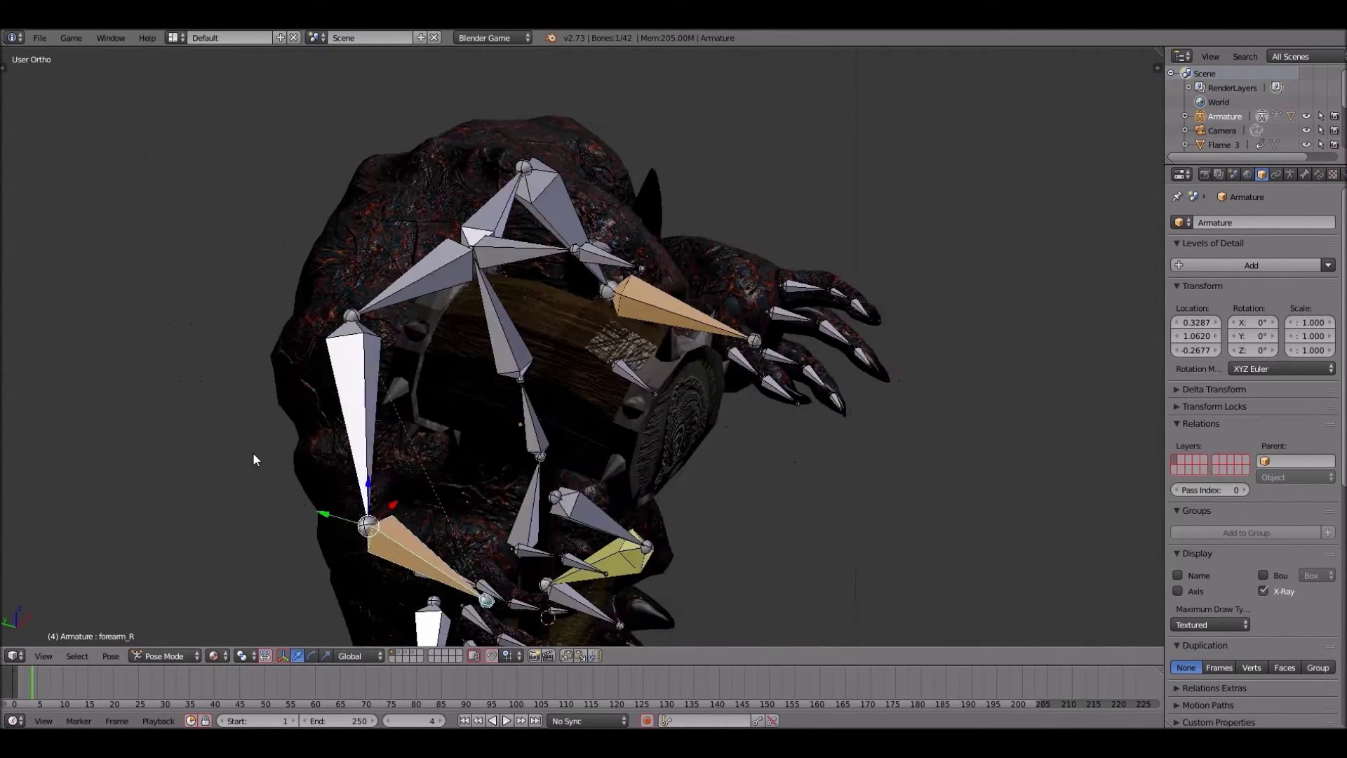
pyautogui.press('KP_4')
pyautogui.press('KP_8')
pyautogui.press('KP_6')
pyautogui.press('KP_6')
pyautogui.press('KP_6')
pyautogui.press('KP_6')
pyautogui.press('KP_6')
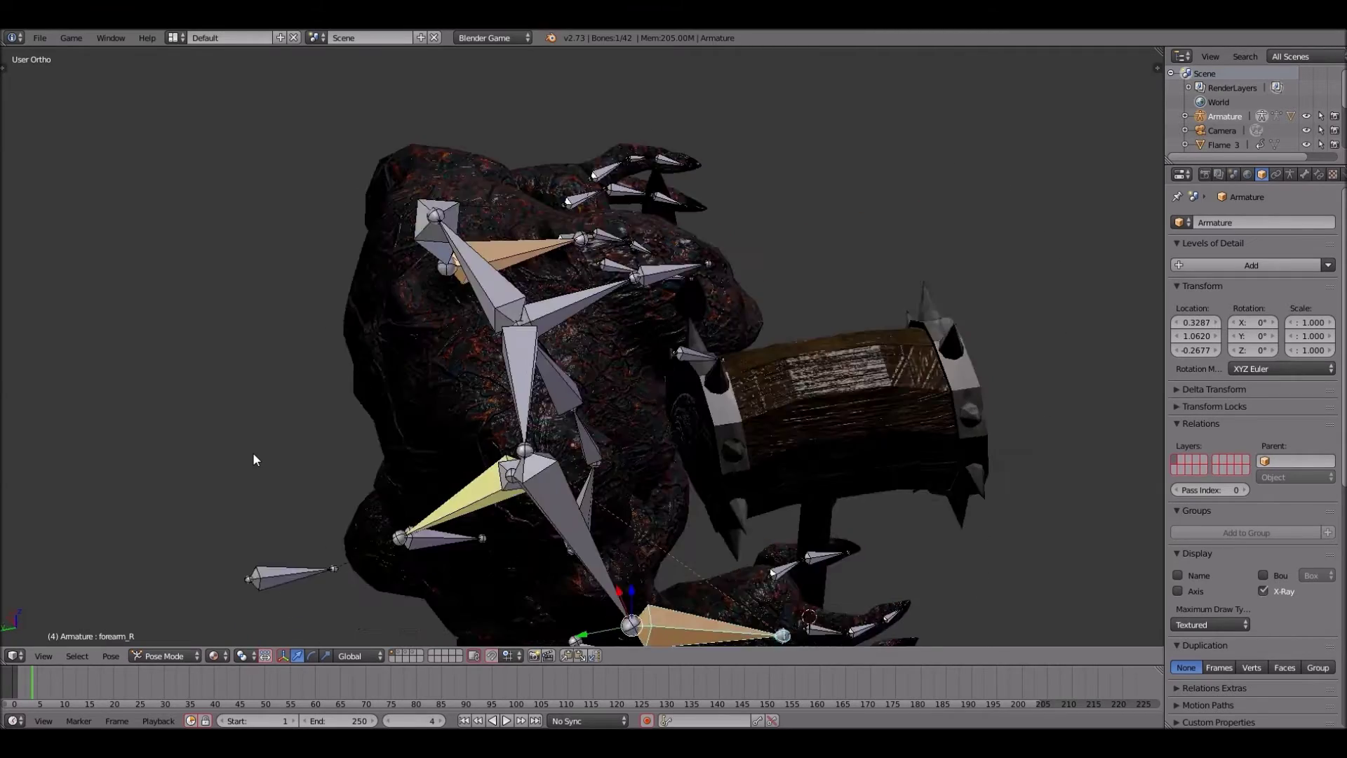
pyautogui.press('KP_6')
pyautogui.press('KP_6')
pyautogui.press('KP_6')
pyautogui.press('KP_6')
pyautogui.press('KP_6')
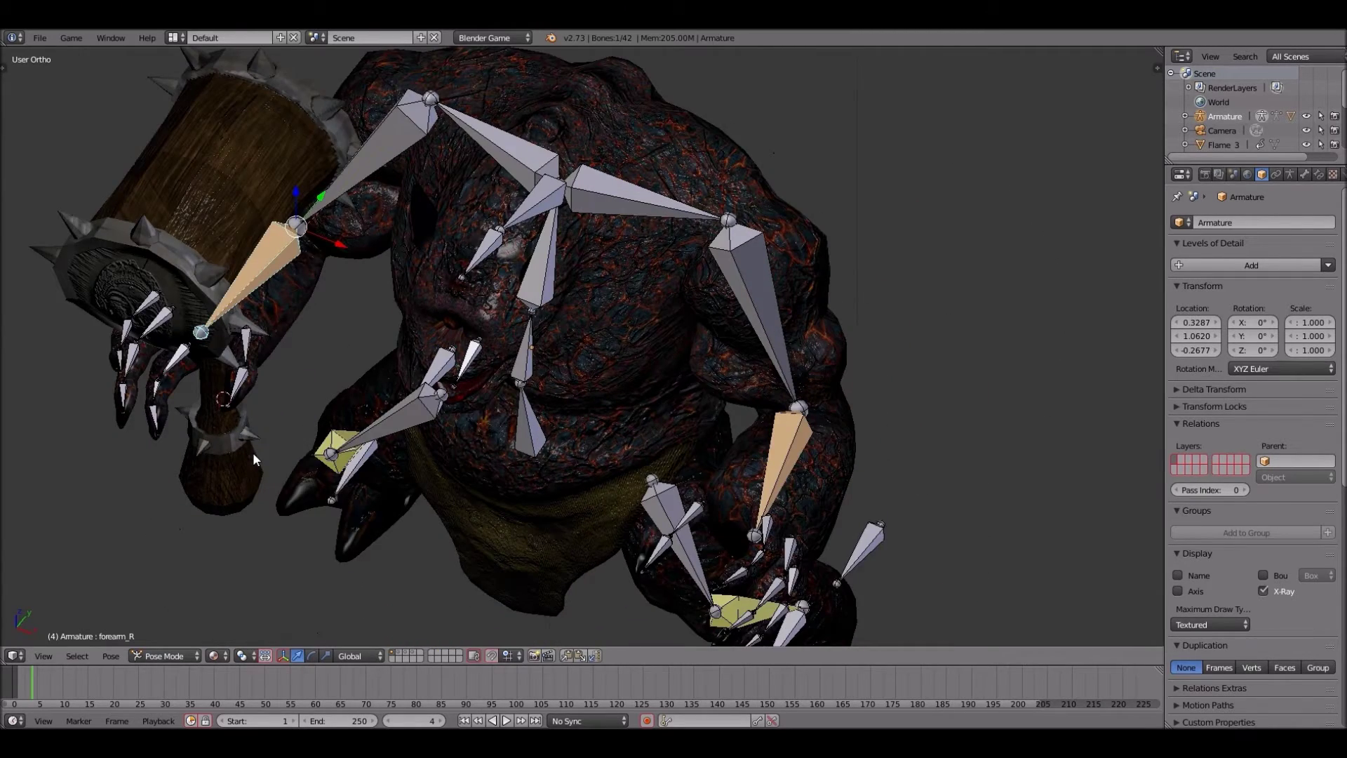
pyautogui.press('KP_2')
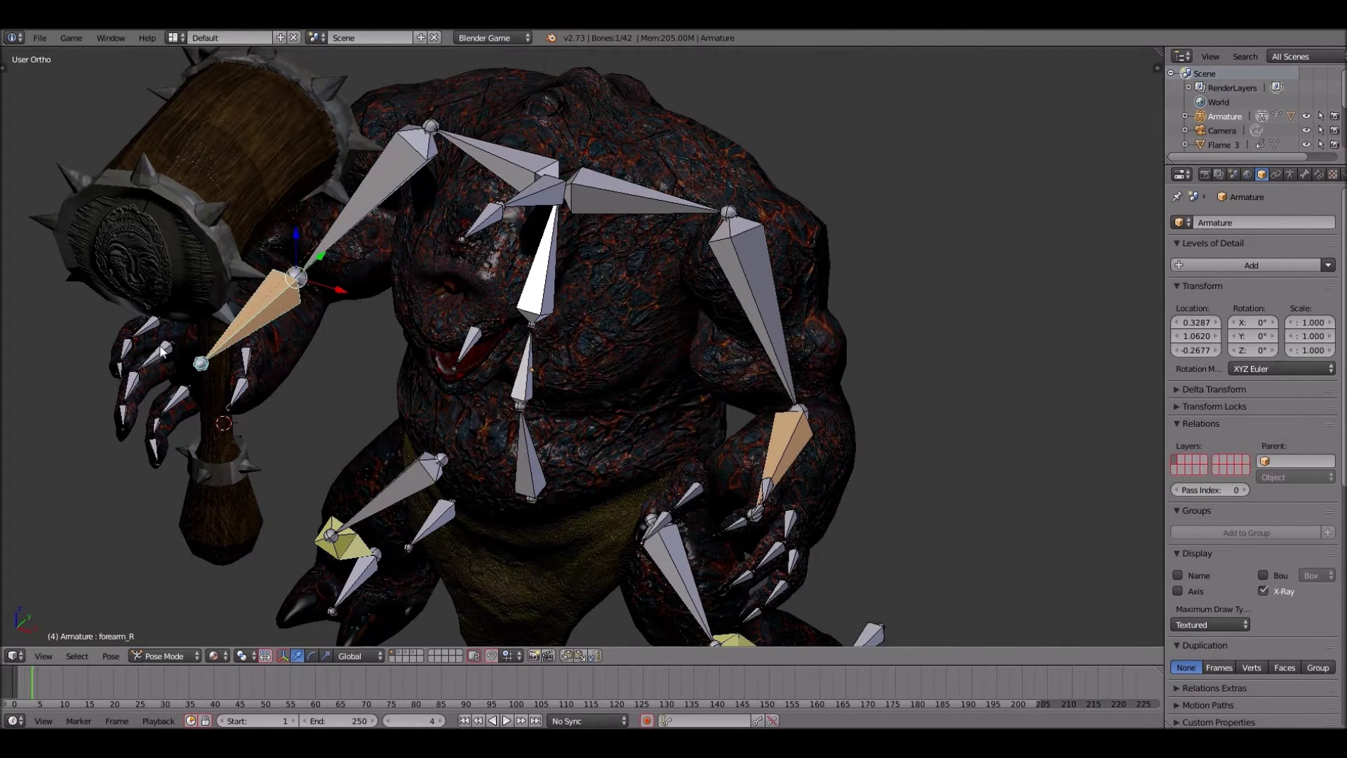
# - Select the base bones of the three fingers on the hammer hand and rotate them about 47° around global Z, toward the handle
pyautogui.rightClick(160, 350)
pyautogui.keyDown('shift'); pyautogui.rightClick(181, 388); pyautogui.keyUp('shift')
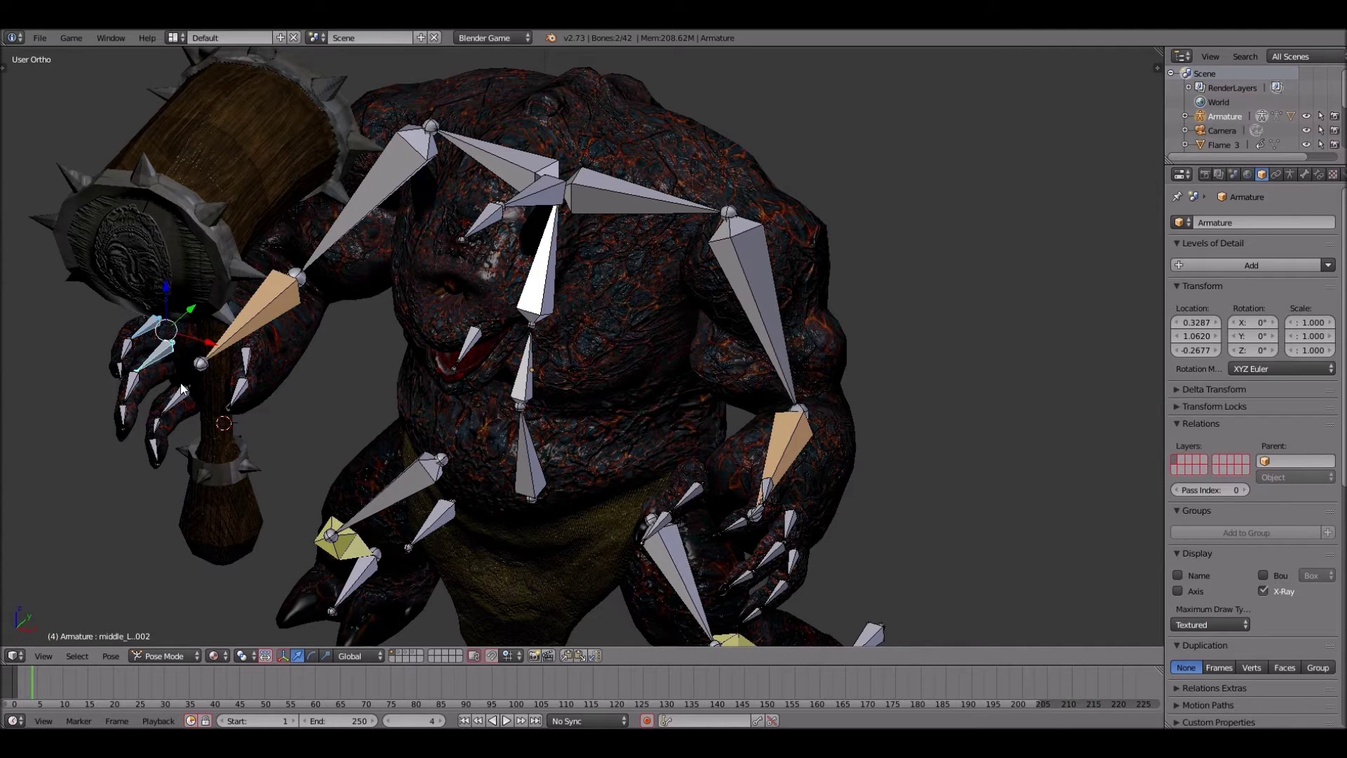
pyautogui.keyDown('shift'); pyautogui.rightClick(177, 398); pyautogui.keyUp('shift')
pyautogui.press('KP_7')
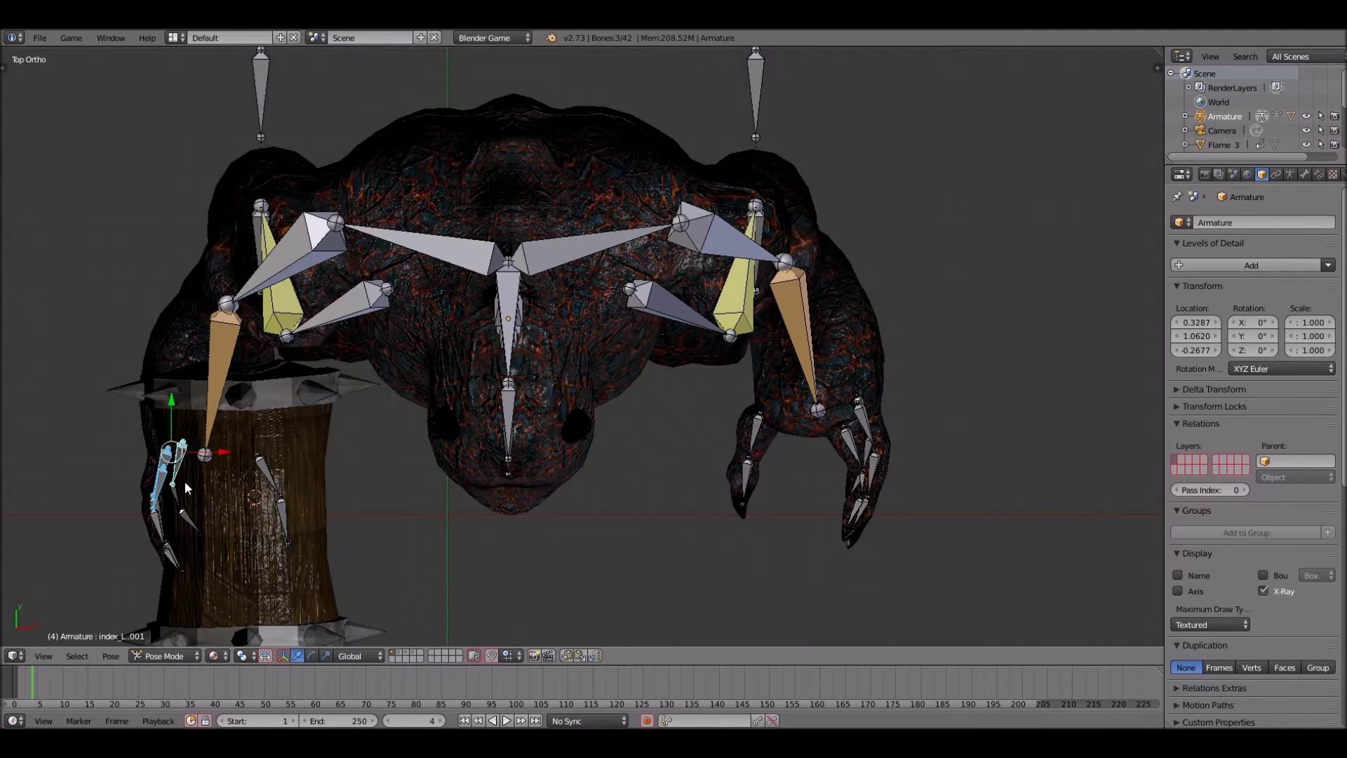
pyautogui.press('r')
pyautogui.press('z')
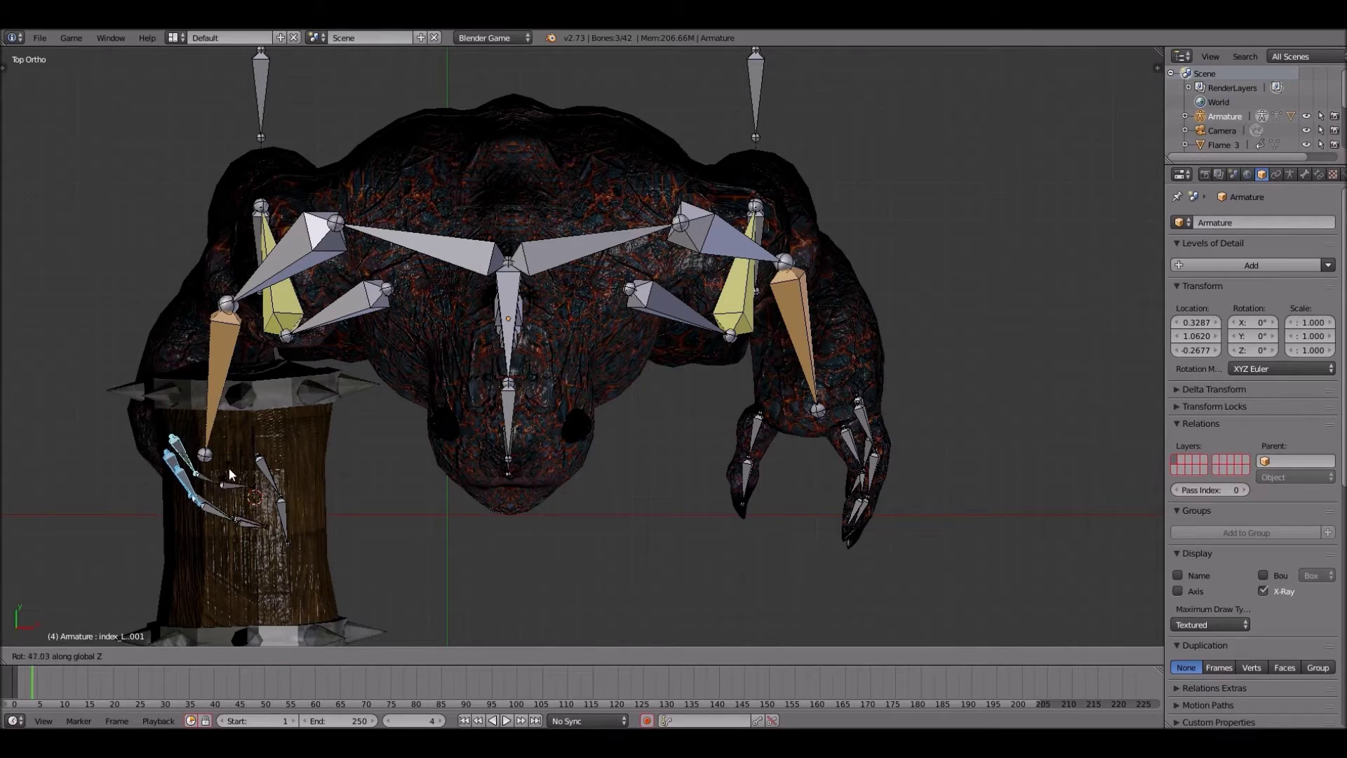
pyautogui.click(237, 465)
# - Rotate the three selected finger bones back outward around global Z to loosen their curl around the hammer handle
pyautogui.press('KP_1')
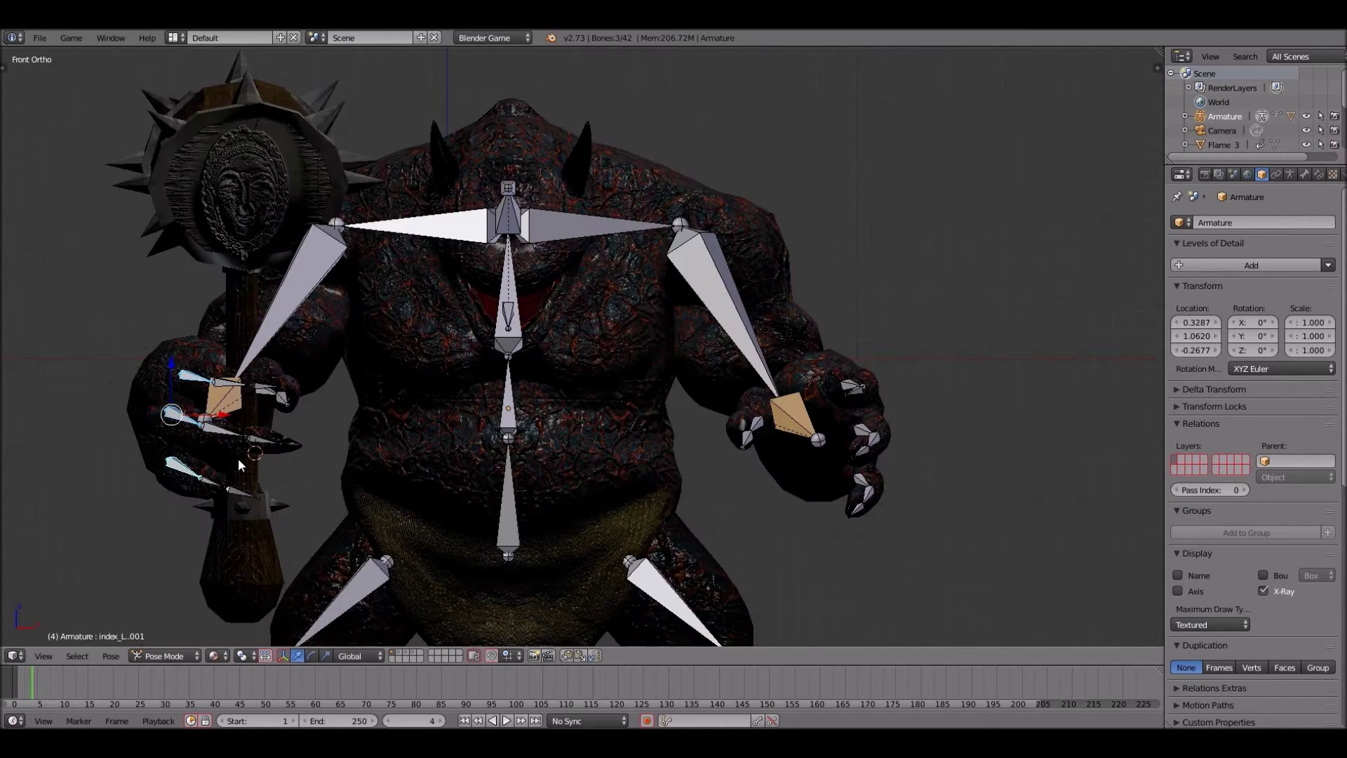
pyautogui.press('KP_6')
pyautogui.press('KP_6')
pyautogui.press('KP_6')
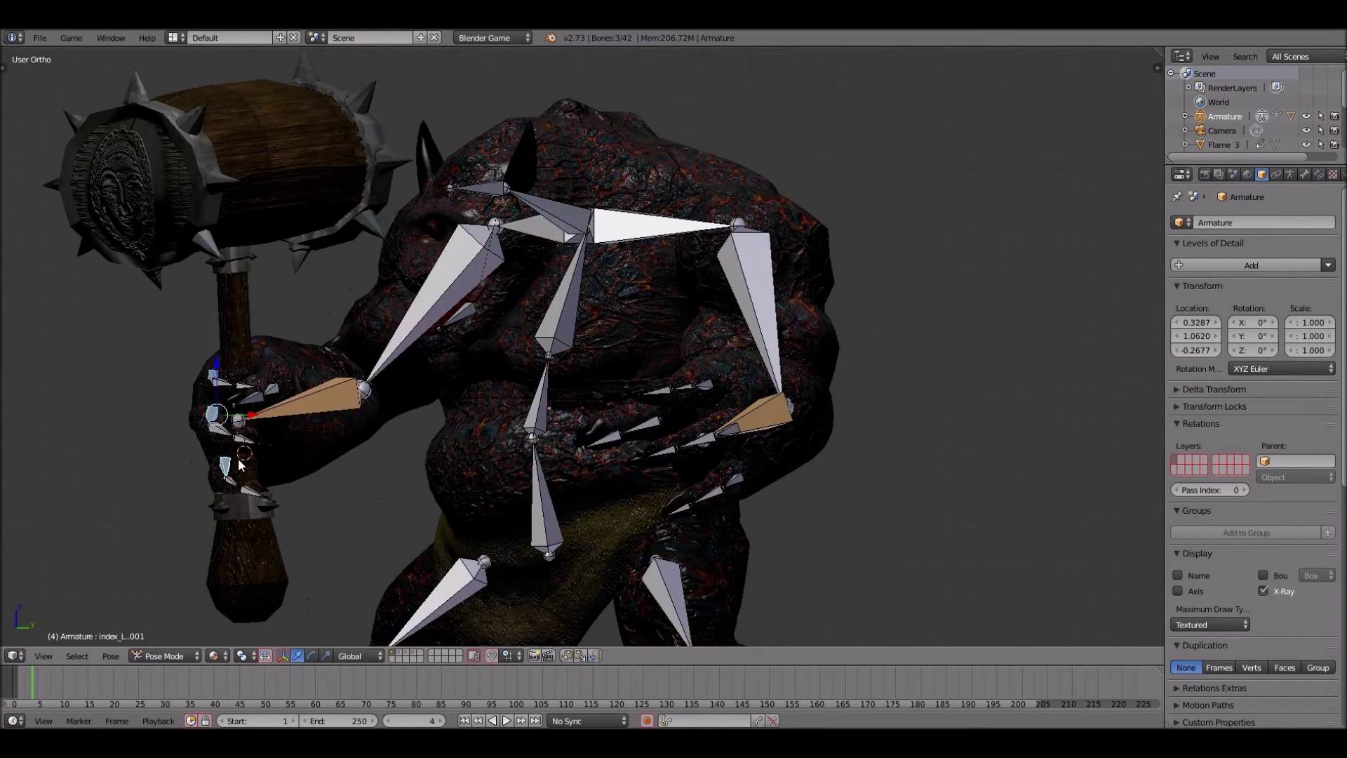
pyautogui.press('KP_6')
pyautogui.press('KP_8')
pyautogui.press('r')
pyautogui.press('z')
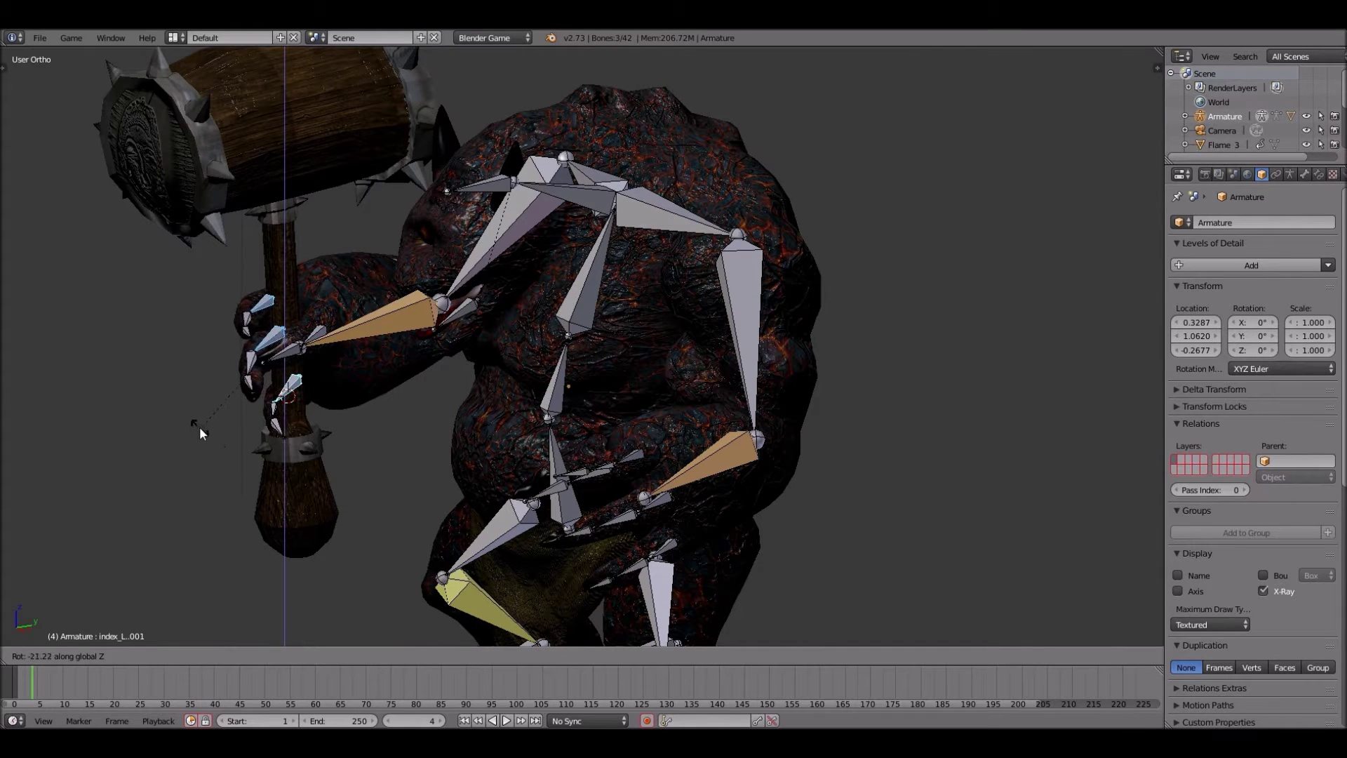
pyautogui.write('44')
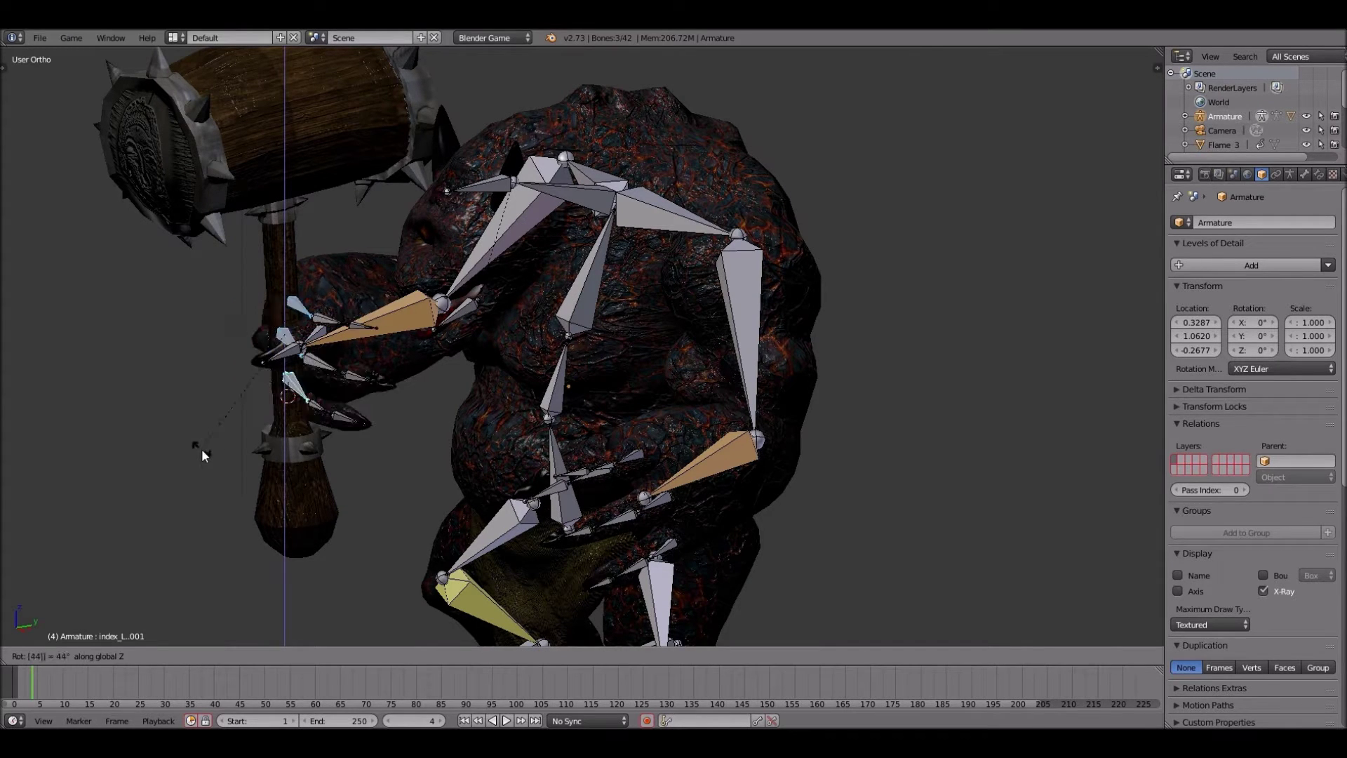
pyautogui.press('BackSpace')
pyautogui.press('BackSpace')
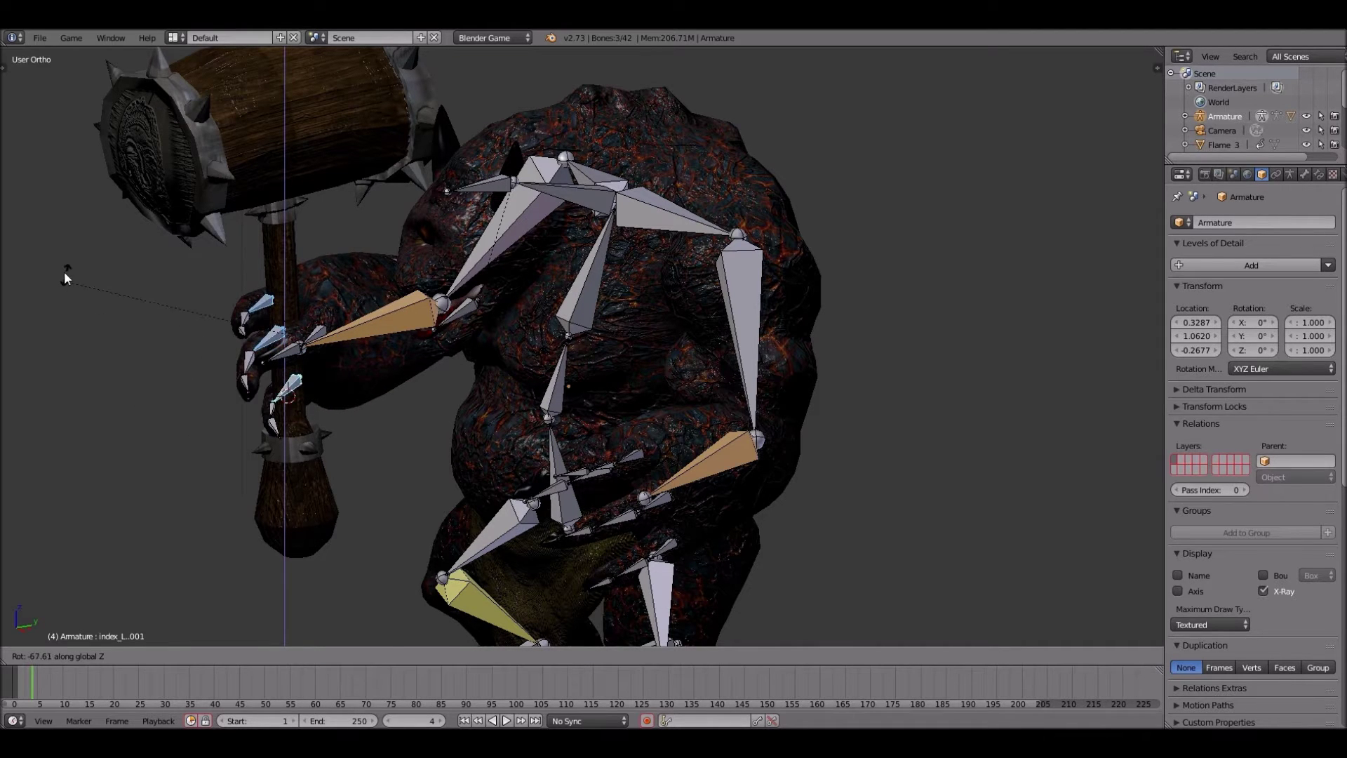
pyautogui.click(66, 265)
# - Check how the fingers wrap around the hammer handle from the front and the side
pyautogui.press('KP_4')
pyautogui.press('KP_4')
pyautogui.press('KP_4')
pyautogui.press('KP_4')
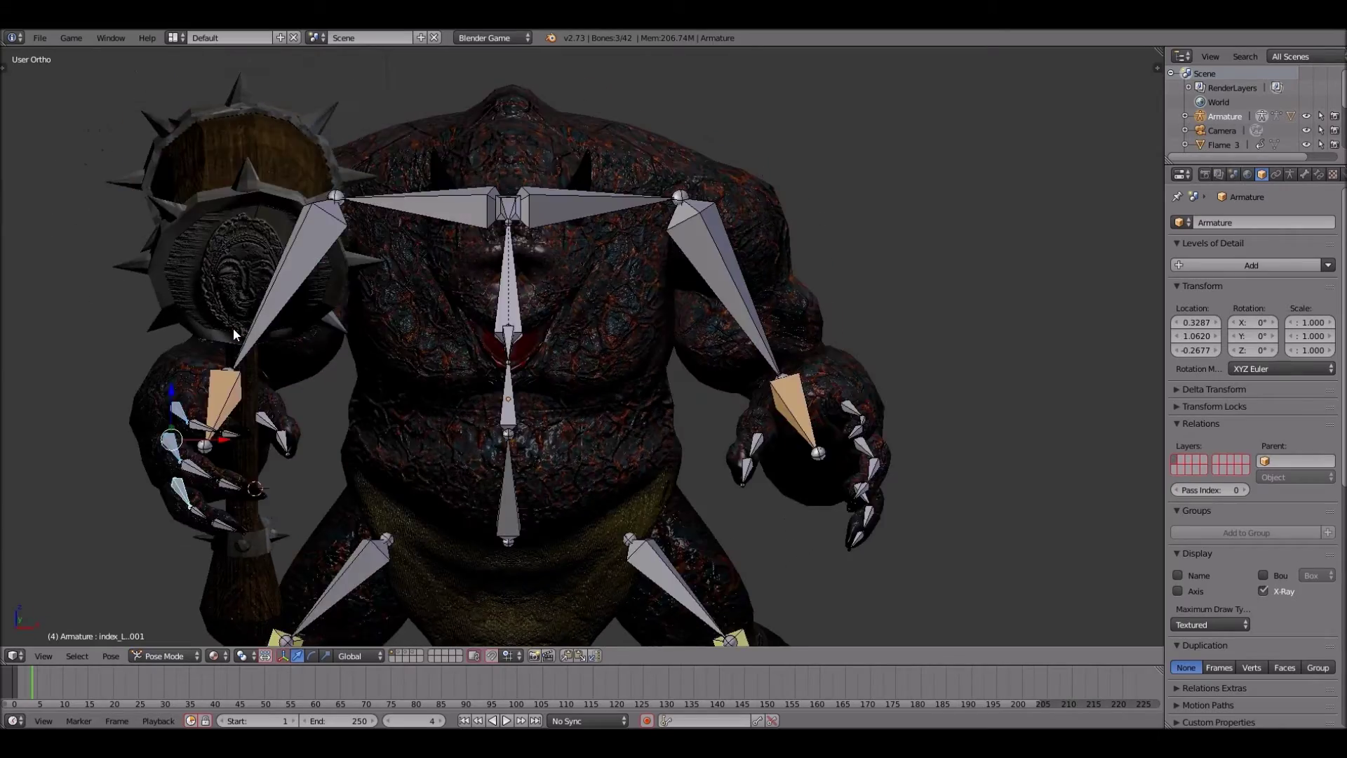
pyautogui.press('KP_4')
pyautogui.press('KP_4')
pyautogui.press('KP_4')
pyautogui.press('KP_4')
pyautogui.press('KP_4')
pyautogui.press('KP_4')
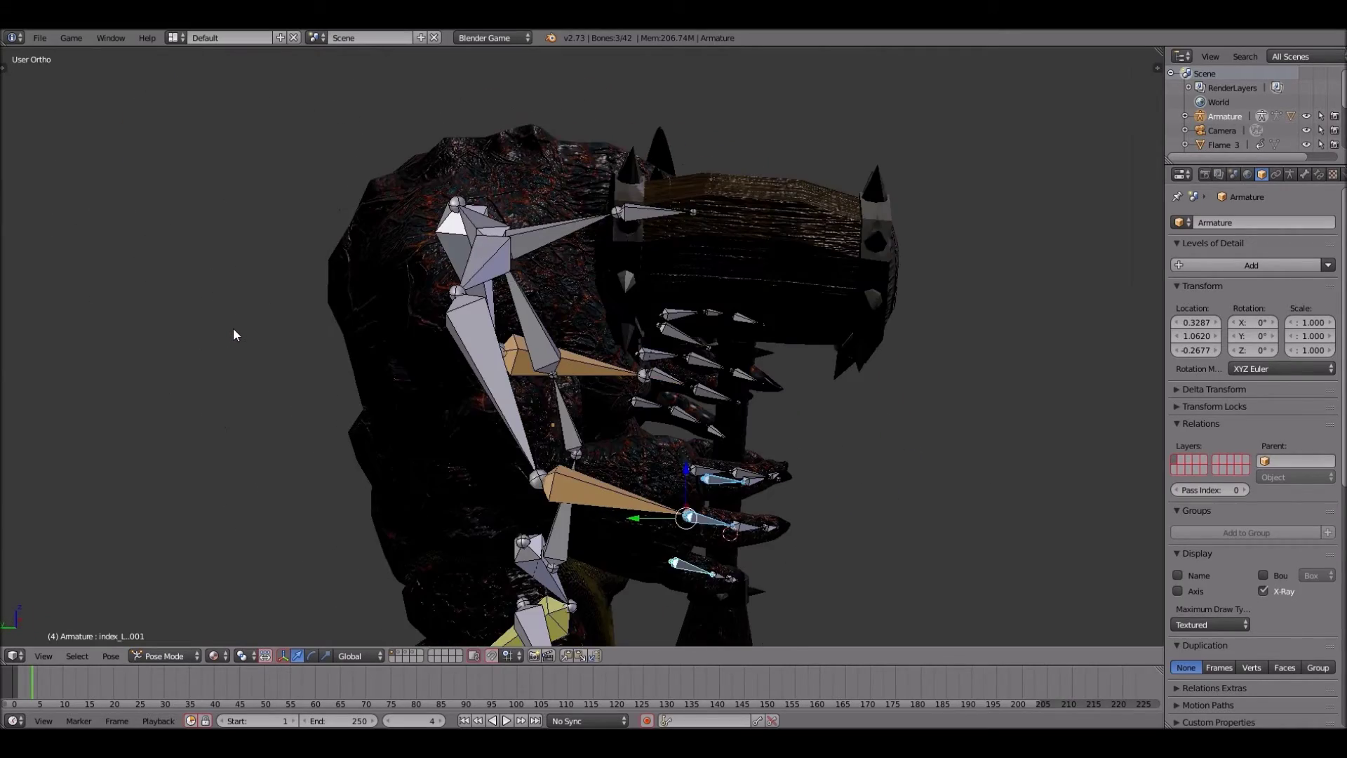
# - Select the middle bones of the three fingers on the hammer hand and rotate them about 30° around global Z, toward the handle
pyautogui.press('KP_6')
pyautogui.press('KP_6')
pyautogui.press('KP_6')
pyautogui.press('KP_6')
pyautogui.press('KP_6')
pyautogui.press('KP_6')
pyautogui.press('KP_6')
pyautogui.press('KP_6')
pyautogui.press('KP_6')
pyautogui.press('KP_6')
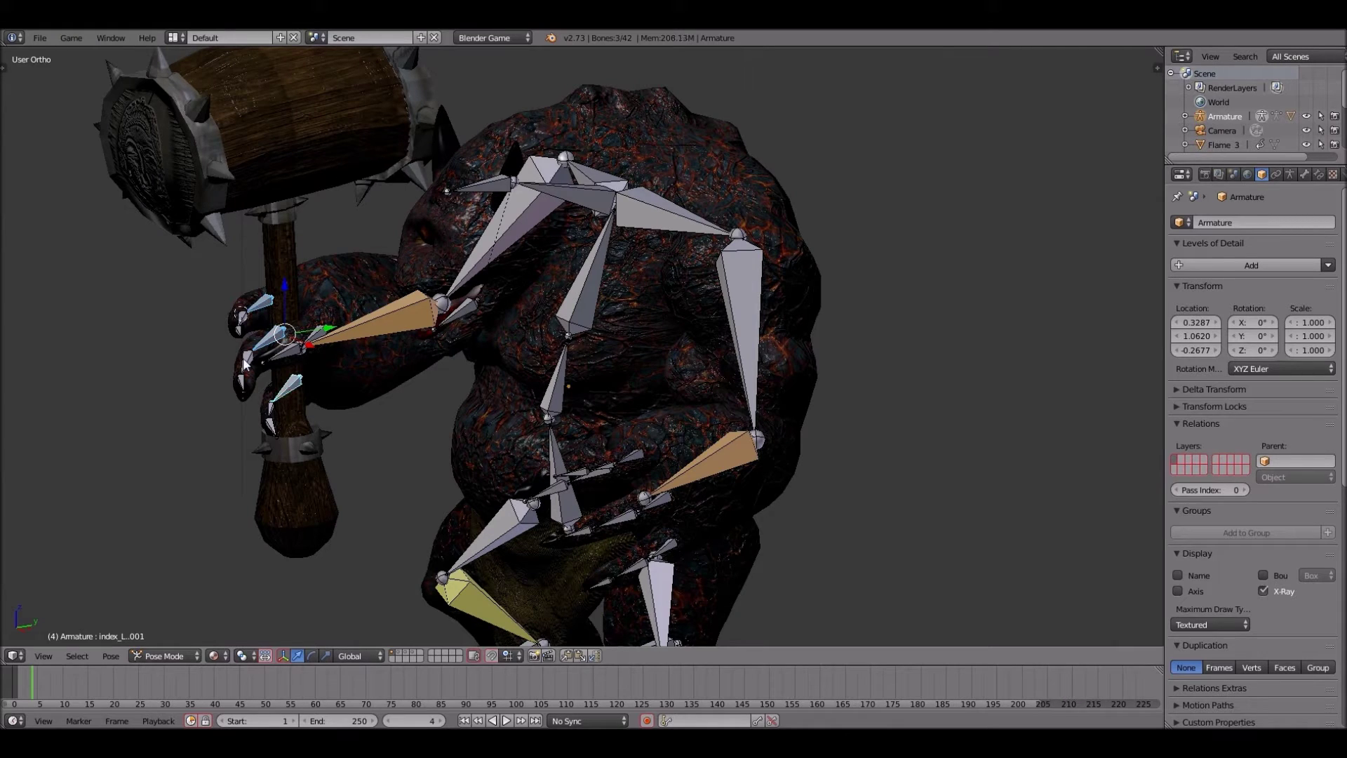
pyautogui.rightClick(270, 412)
pyautogui.rightClick(270, 412)
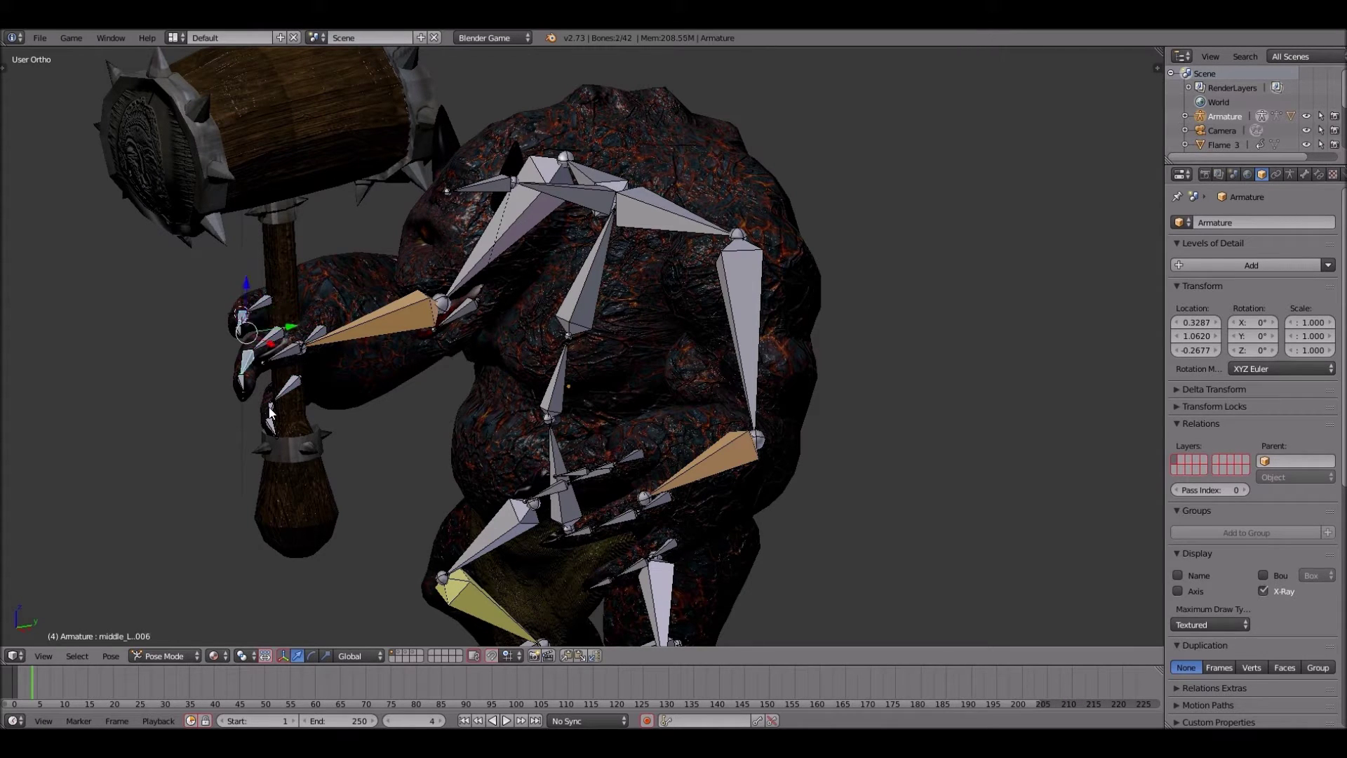
pyautogui.rightClick(271, 413)
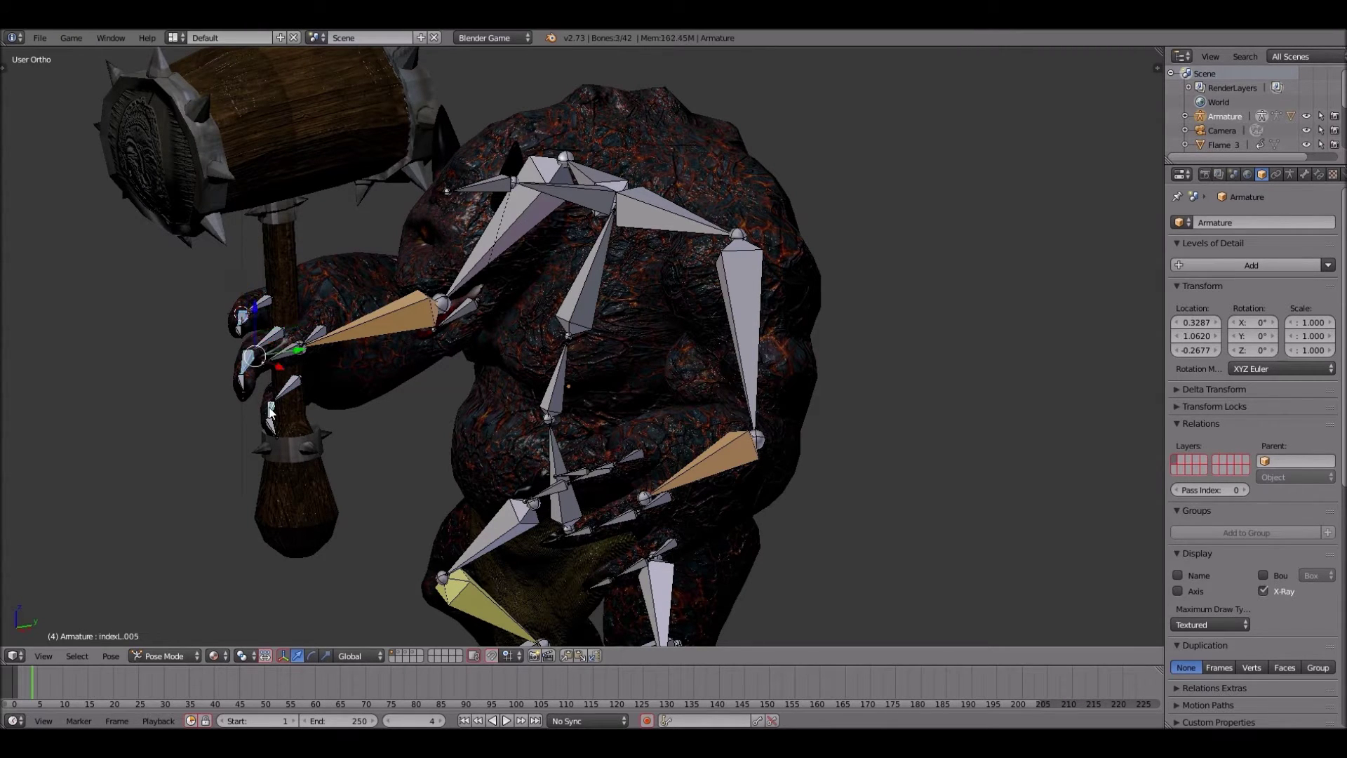
pyautogui.press('r')
pyautogui.press('z')
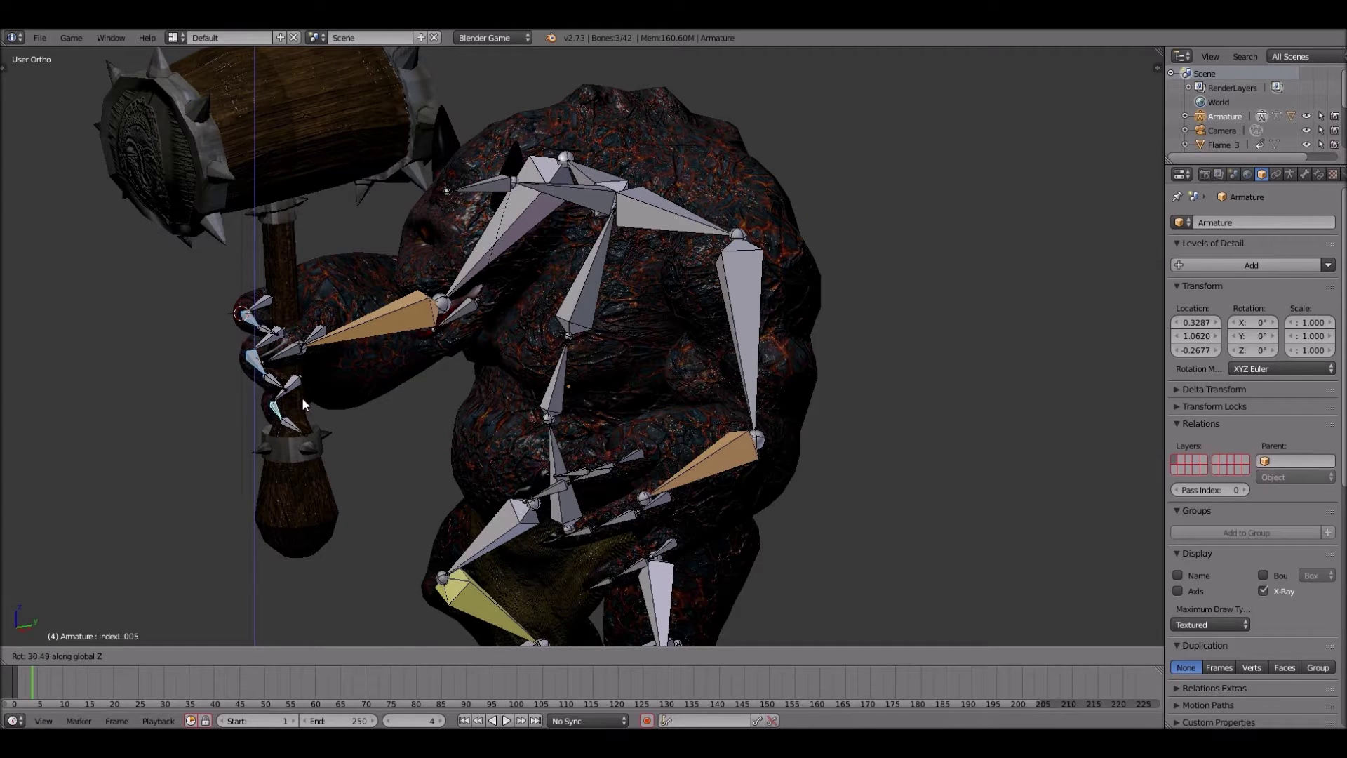
pyautogui.click(279, 416)
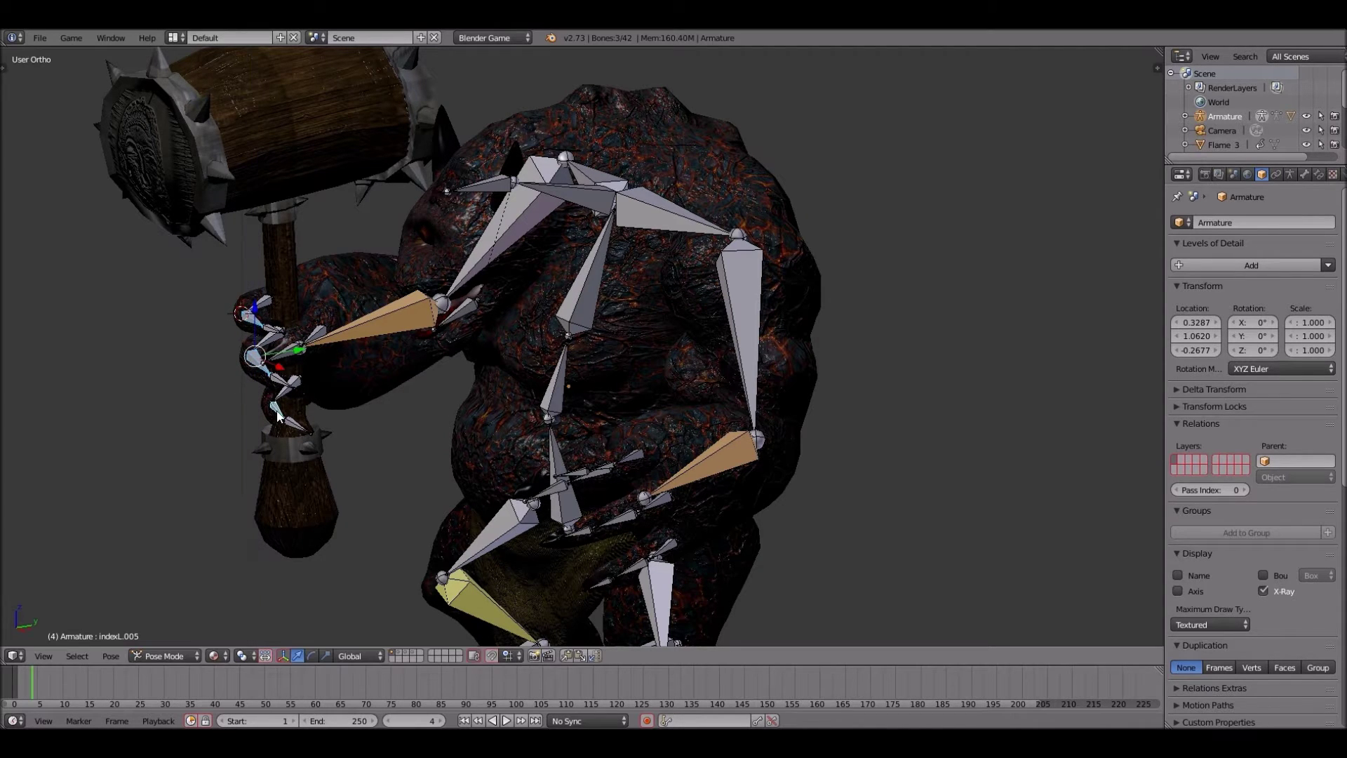
# - Rotate the base bone of the hammer hand's lowest finger slightly upward in the side view
pyautogui.press('KP_4')
pyautogui.press('KP_4')
pyautogui.press('KP_4')
pyautogui.press('KP_4')
pyautogui.press('KP_4')
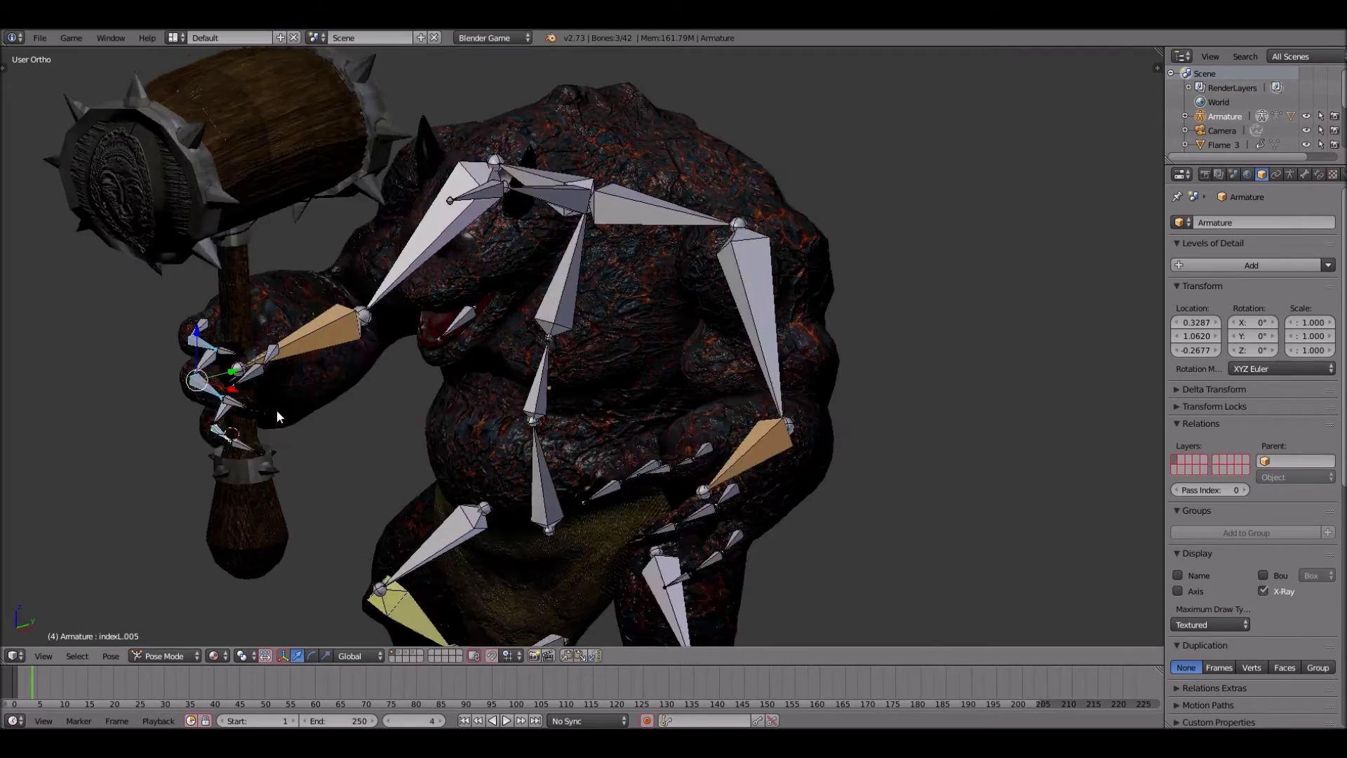
pyautogui.press('KP_4')
pyautogui.press('KP_4')
pyautogui.press('KP_4')
pyautogui.press('KP_4')
pyautogui.press('KP_4')
pyautogui.press('KP_4')
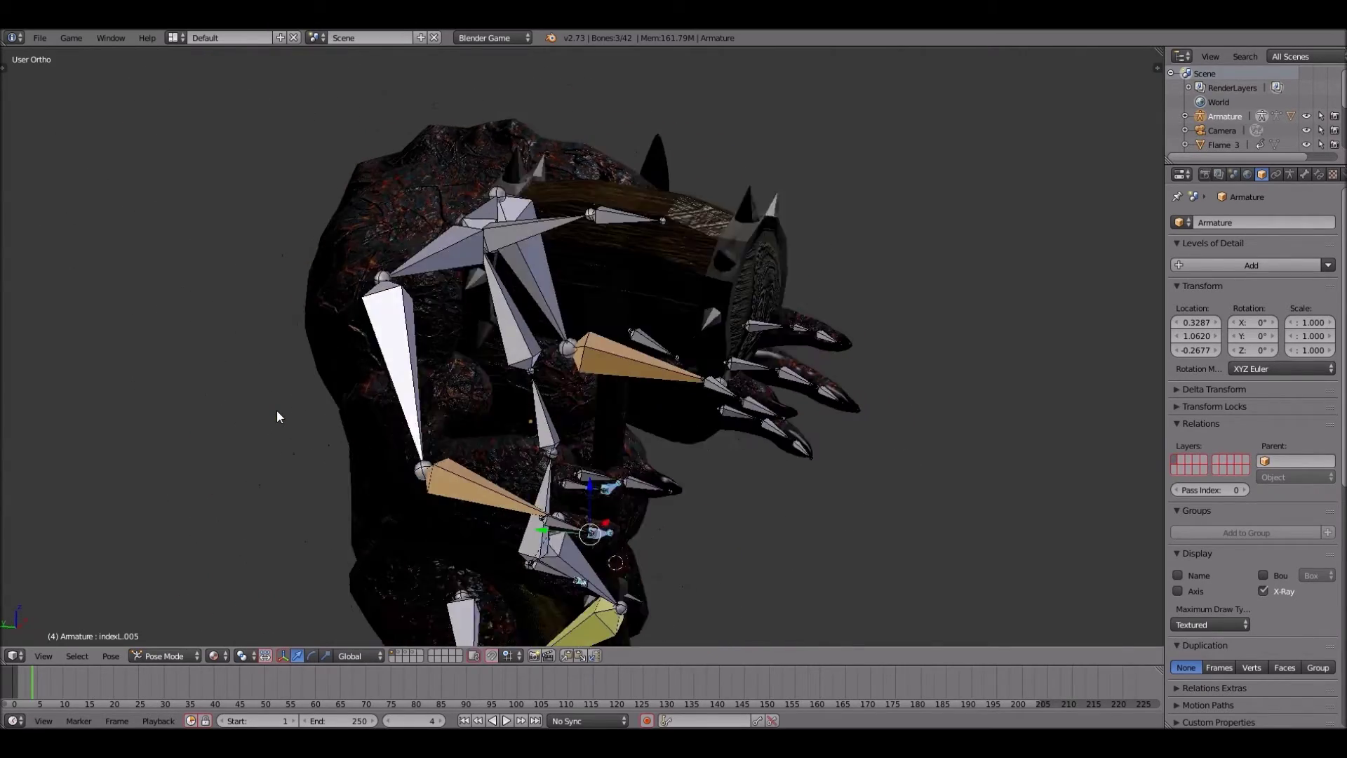
pyautogui.scroll(-2, 277, 410)
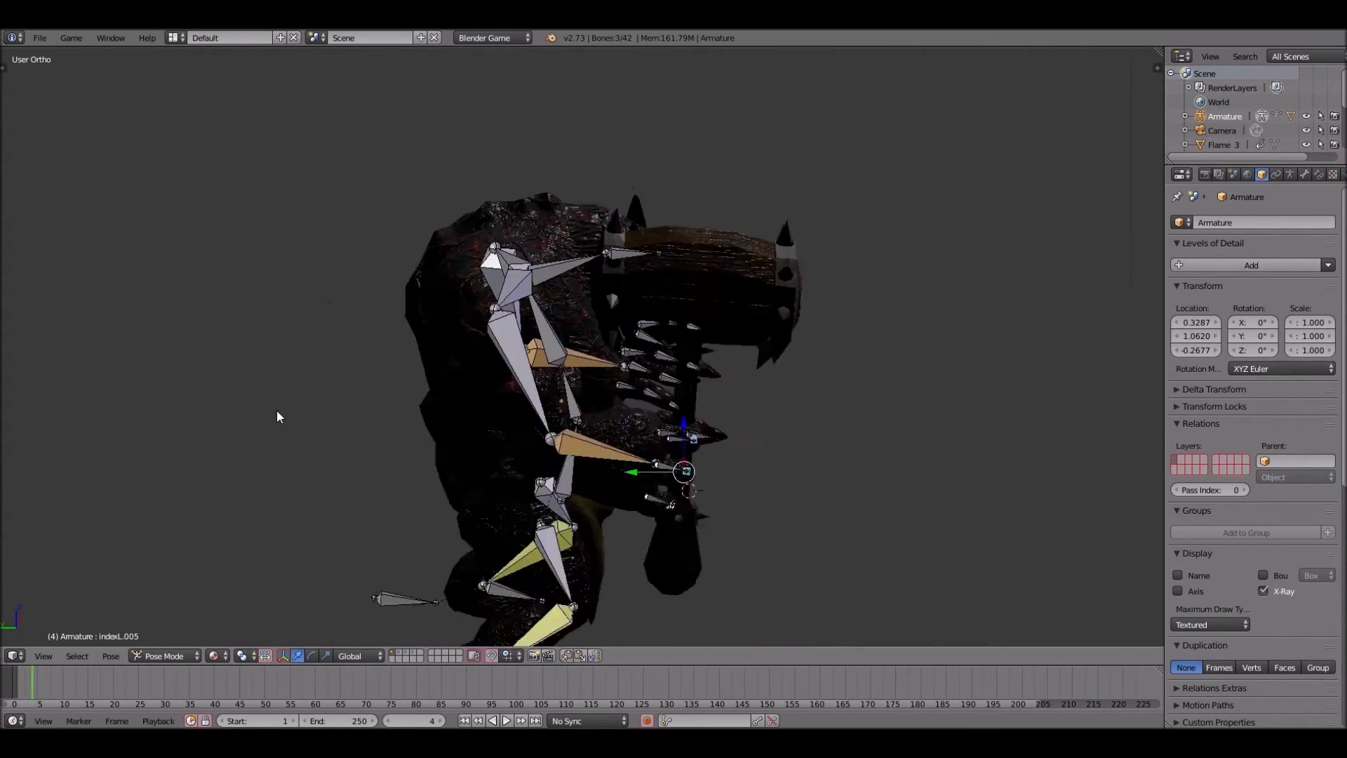
pyautogui.scroll(4, 277, 410)
pyautogui.keyDown('shift'); pyautogui.scroll(-12, 277, 411); pyautogui.keyUp('shift')
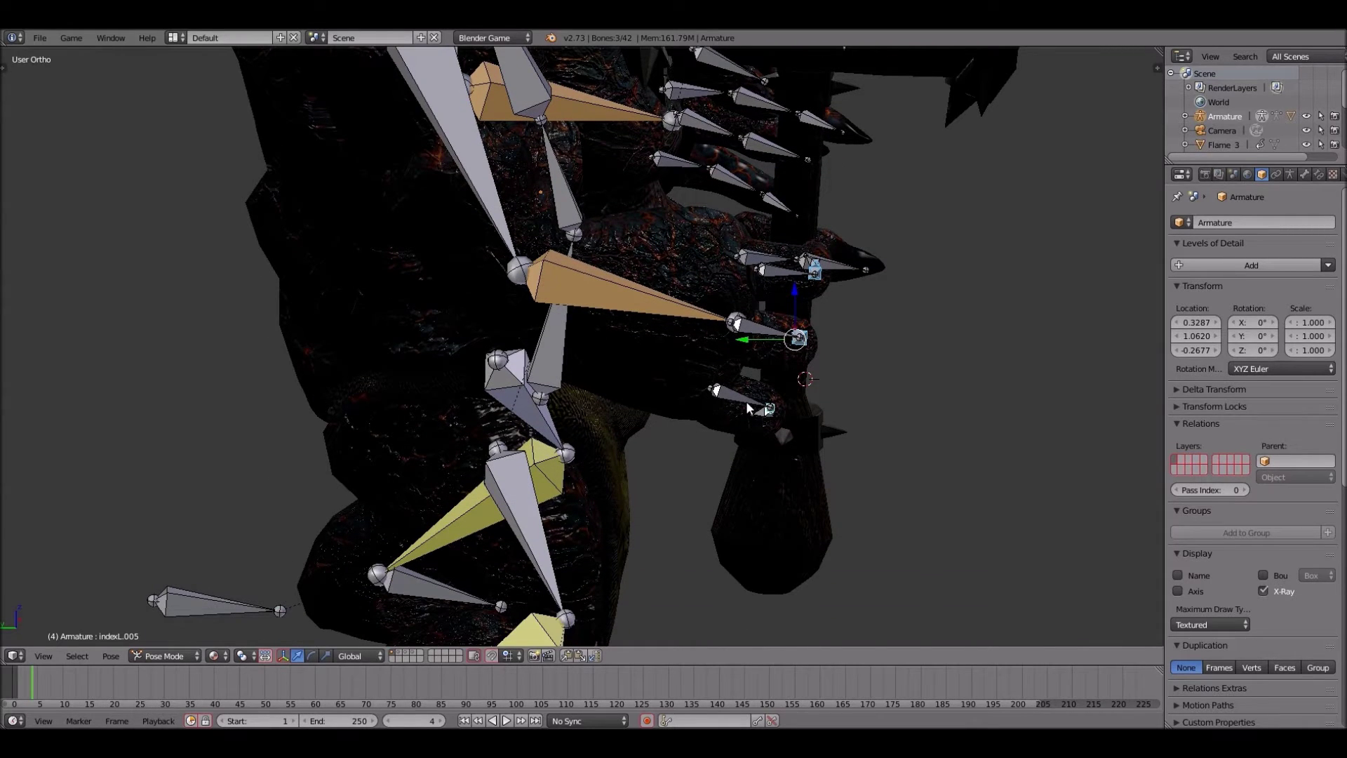
pyautogui.rightClick(746, 401)
pyautogui.press('r')
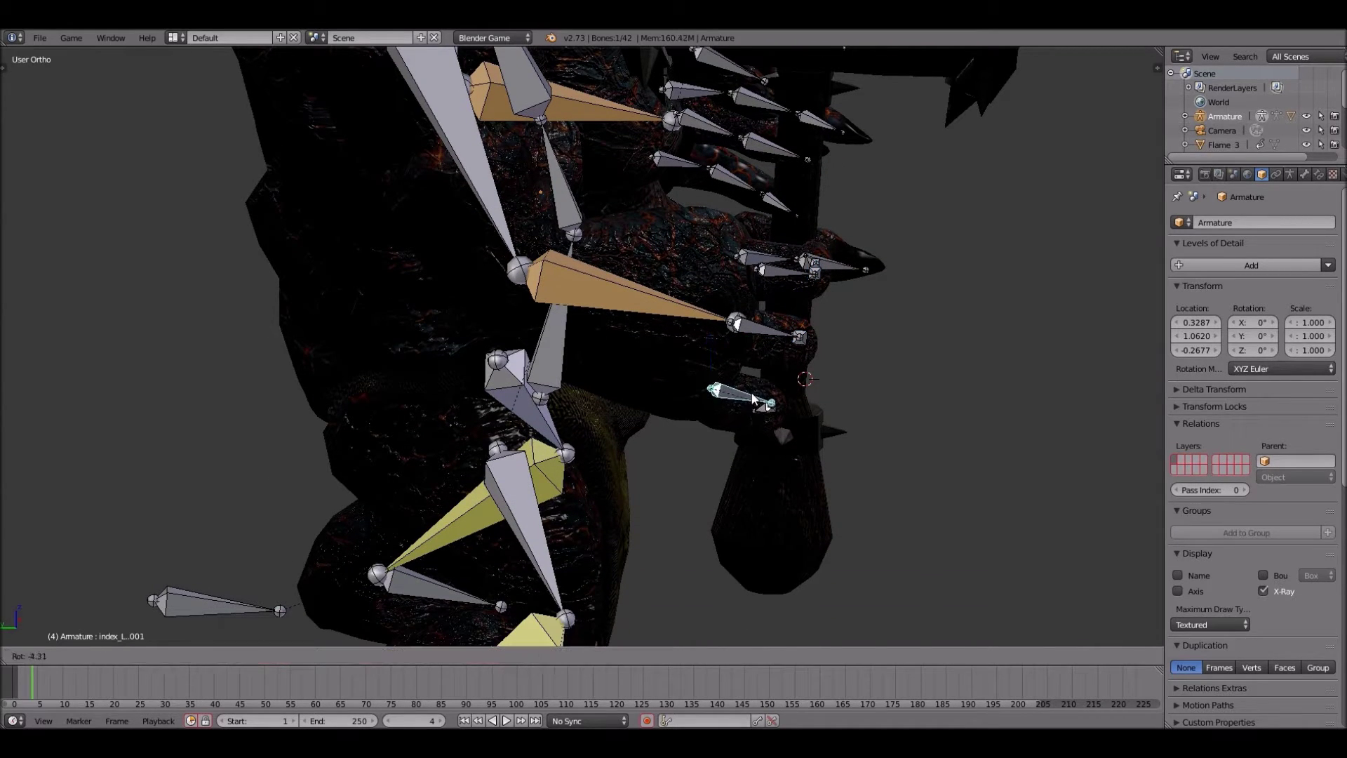
pyautogui.click(773, 399)
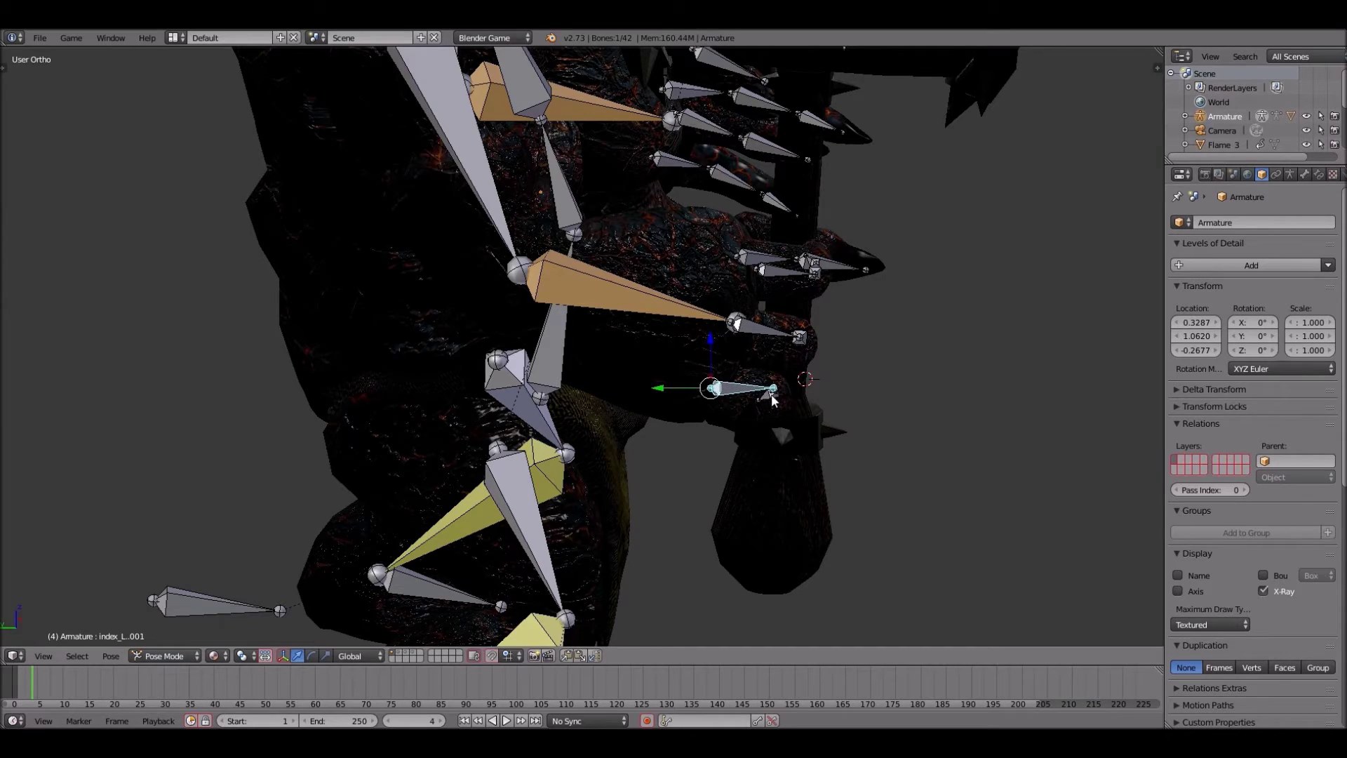
# - Move the war hammer about -0.1 along global X, deeper into the gripping hand
pyautogui.press('KP_6')
pyautogui.press('KP_6')
pyautogui.press('KP_6')
pyautogui.press('KP_6')
pyautogui.press('KP_6')
pyautogui.press('KP_6')
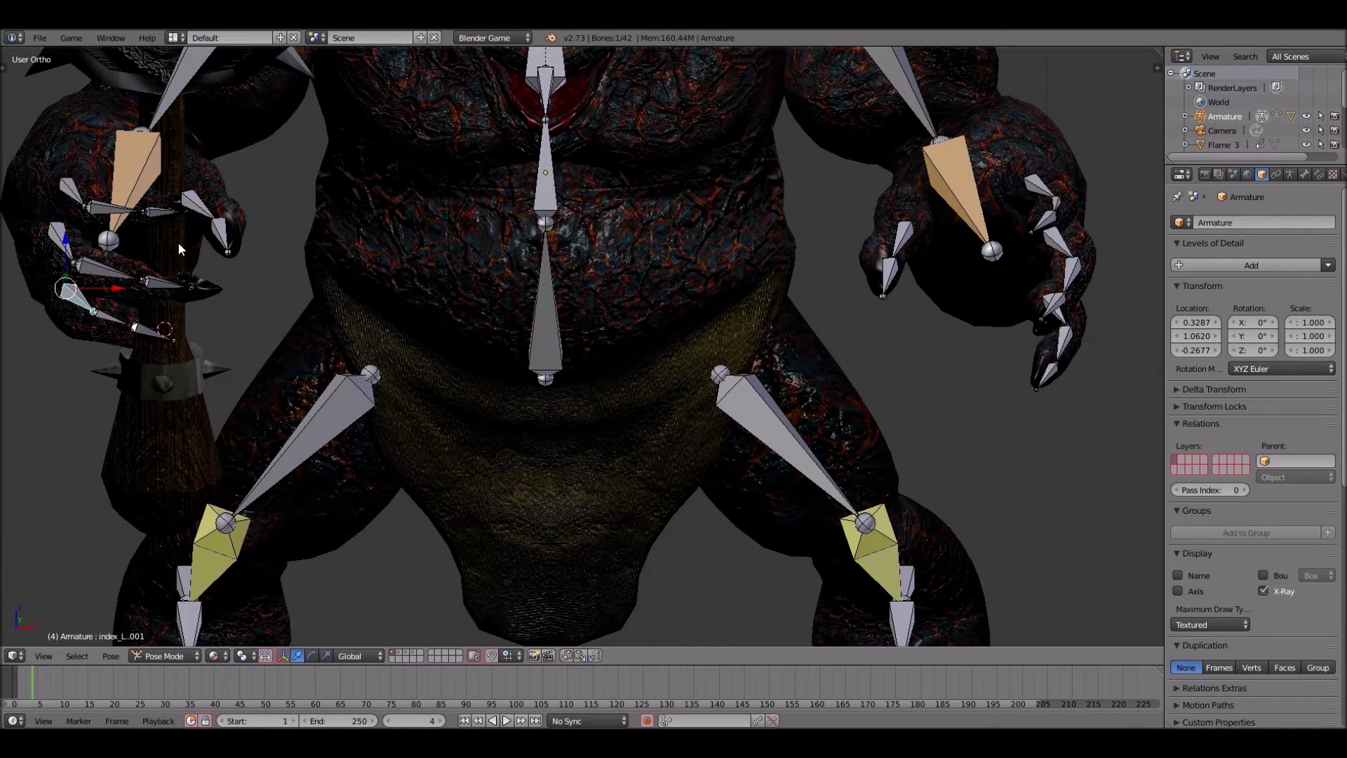
pyautogui.rightClick(178, 243)
pyautogui.press('g')
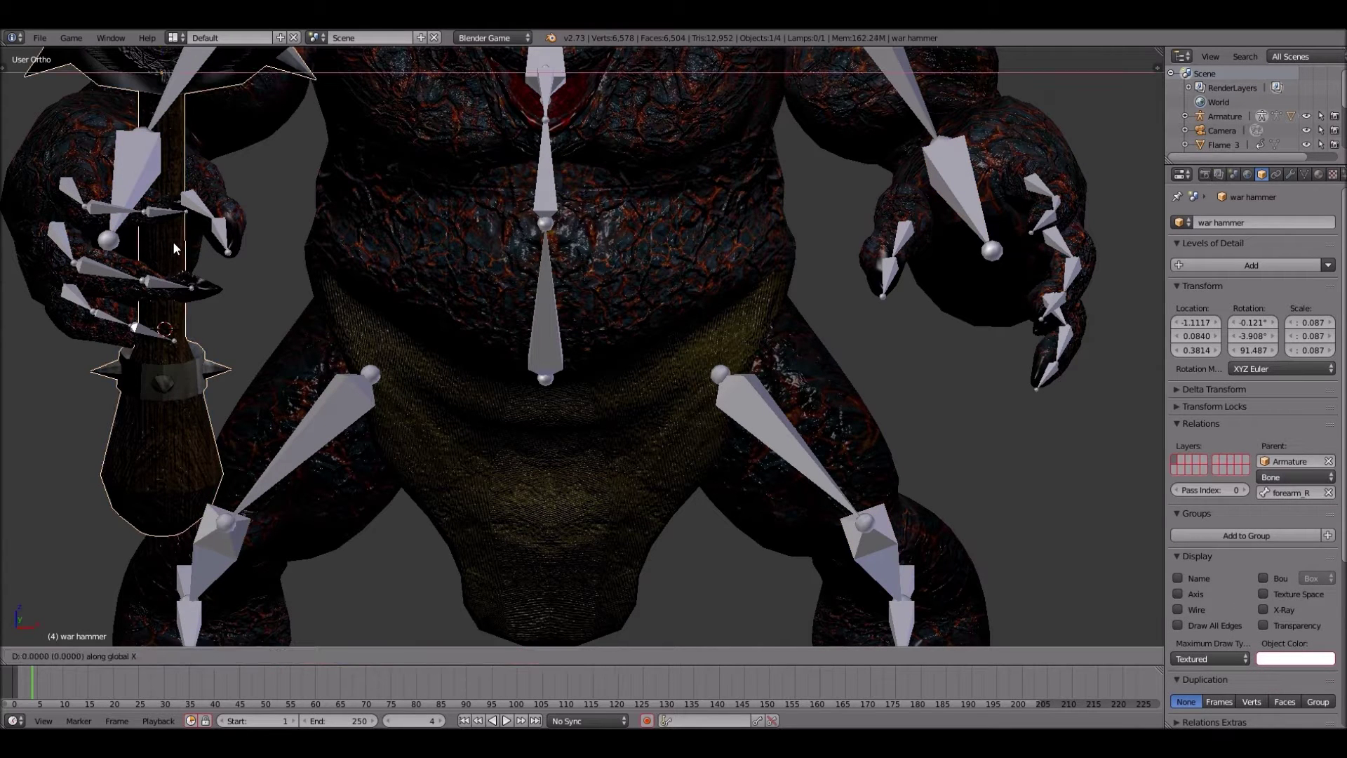
pyautogui.press('x')
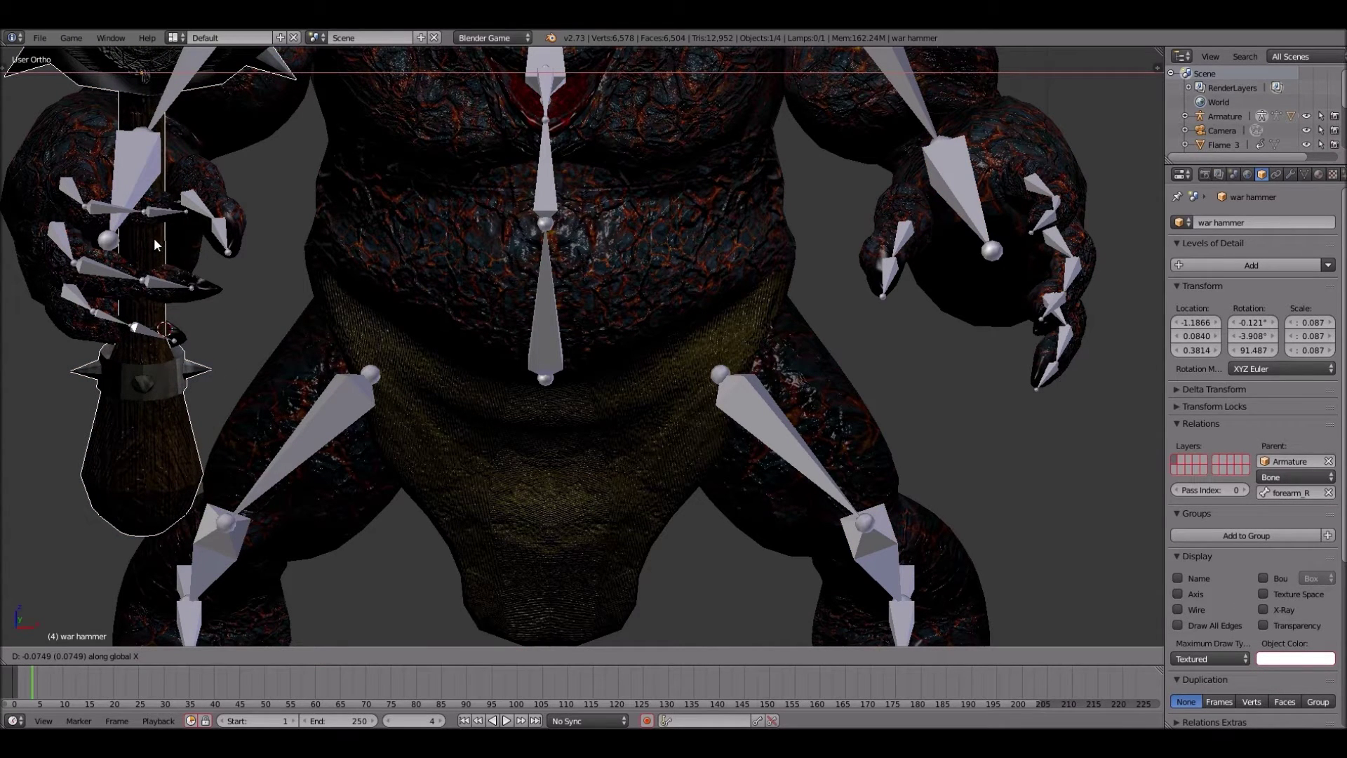
pyautogui.click(106, 321)
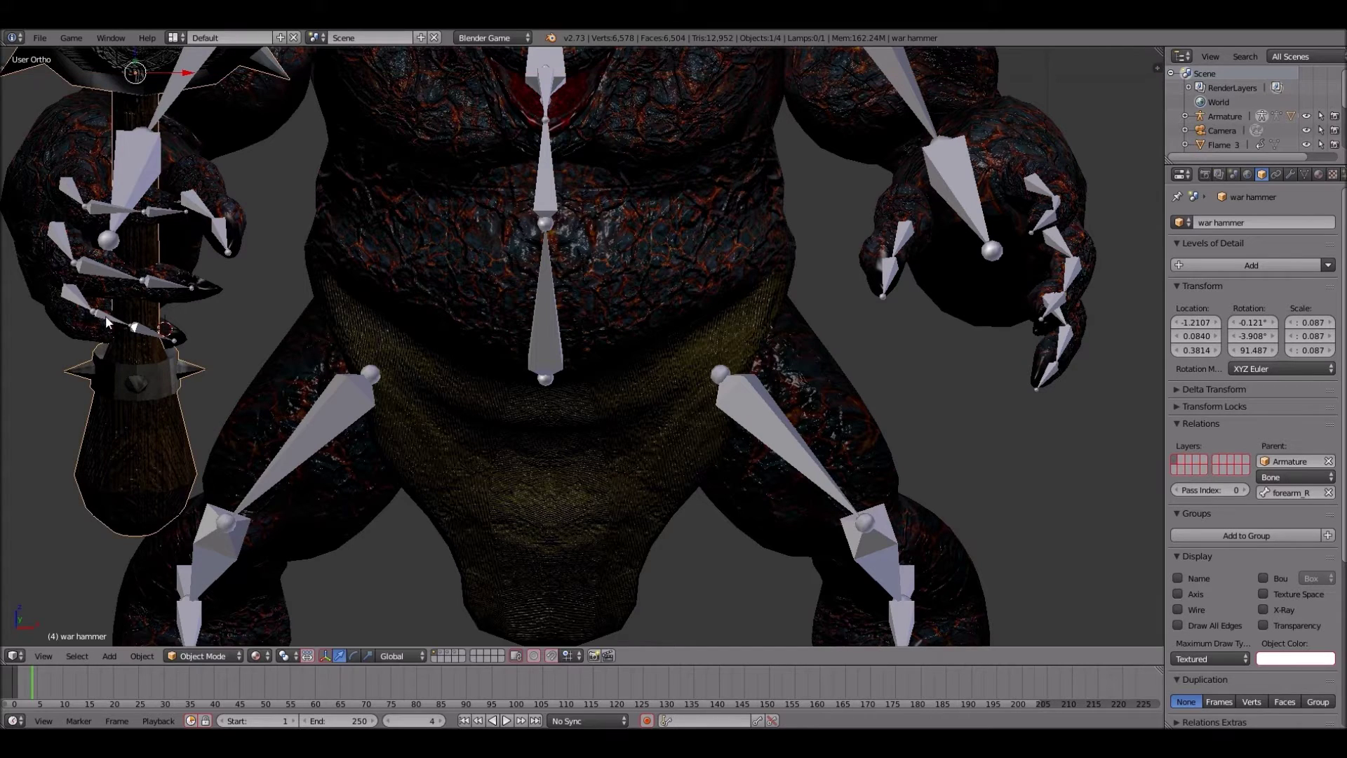
# - Rotate the lowest finger's middle bone around global Z, and its tip bone about 58° around the same axis, to curl around the handle
pyautogui.rightClick(107, 321)
pyautogui.press('r')
pyautogui.press('z')
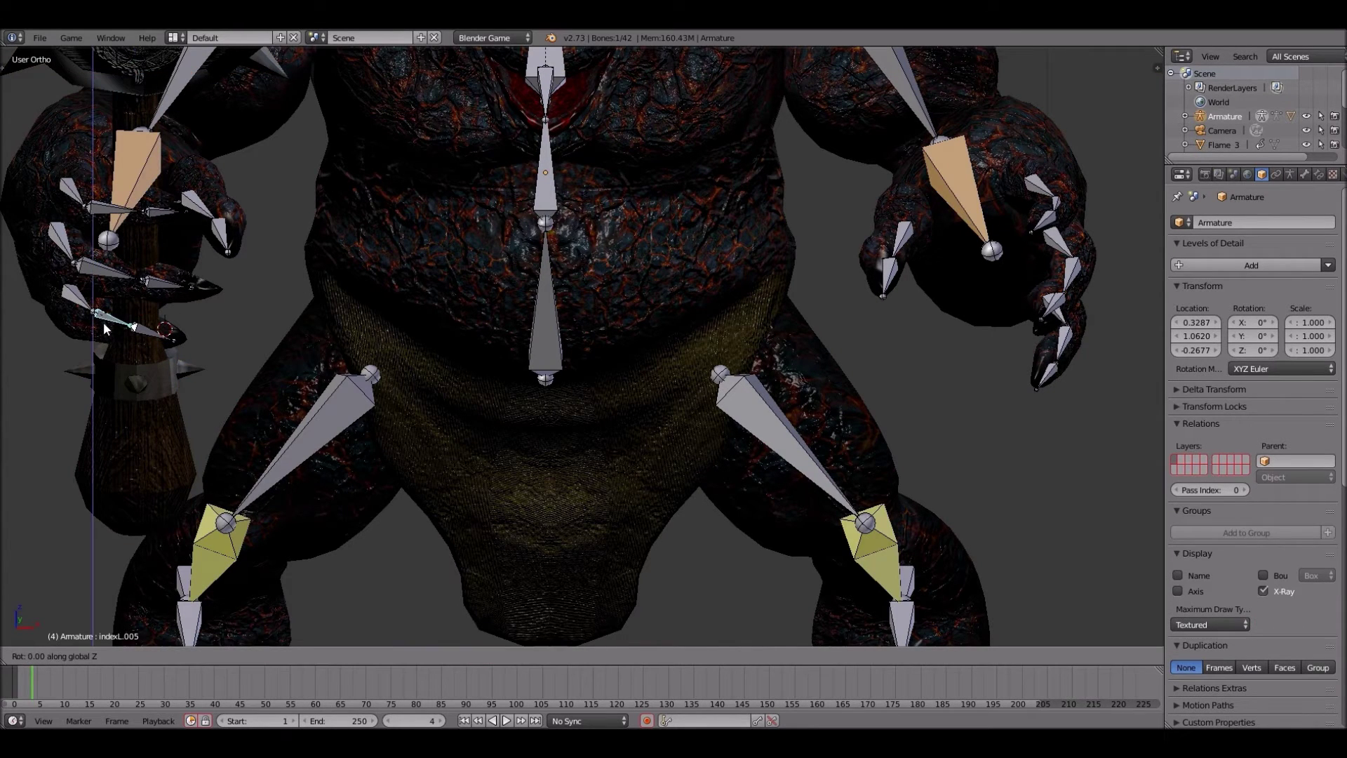
pyautogui.click(135, 348)
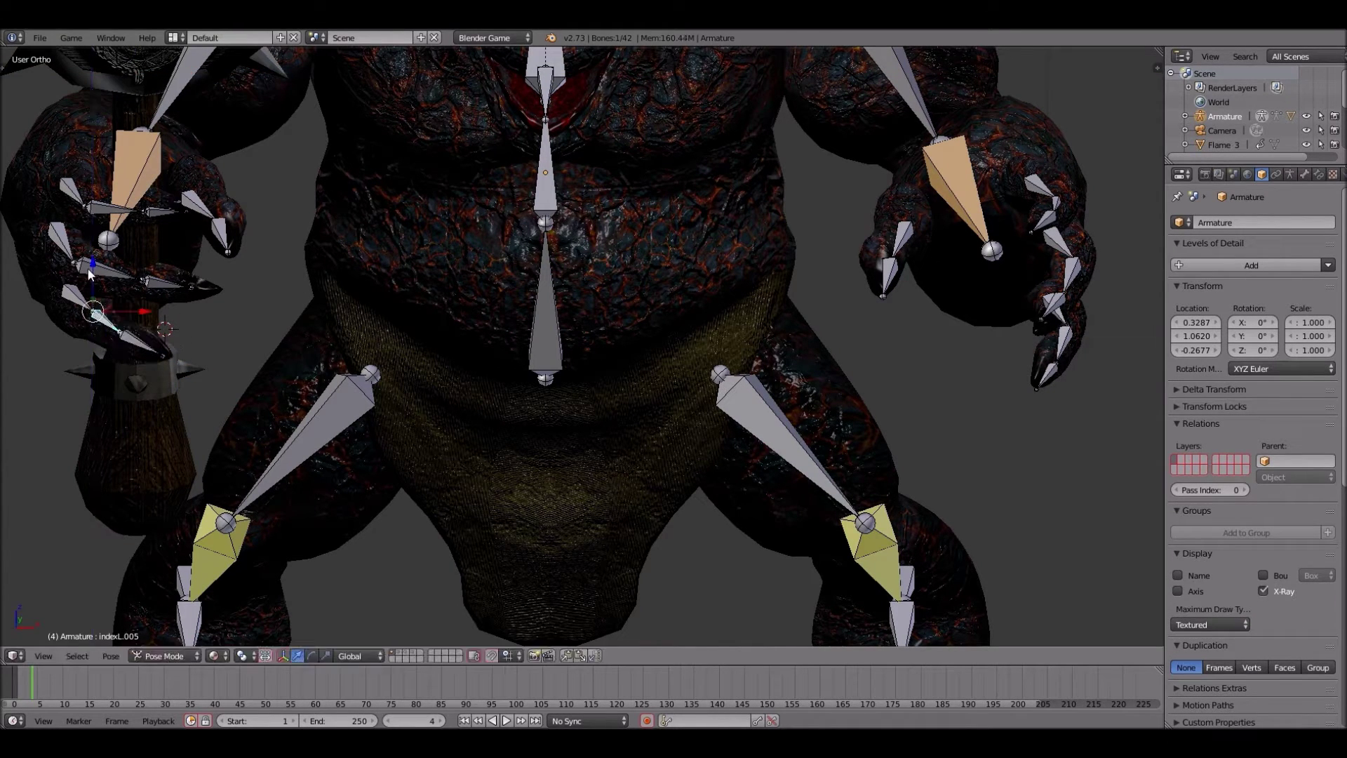
pyautogui.rightClick(89, 265)
pyautogui.press('r')
pyautogui.press('z')
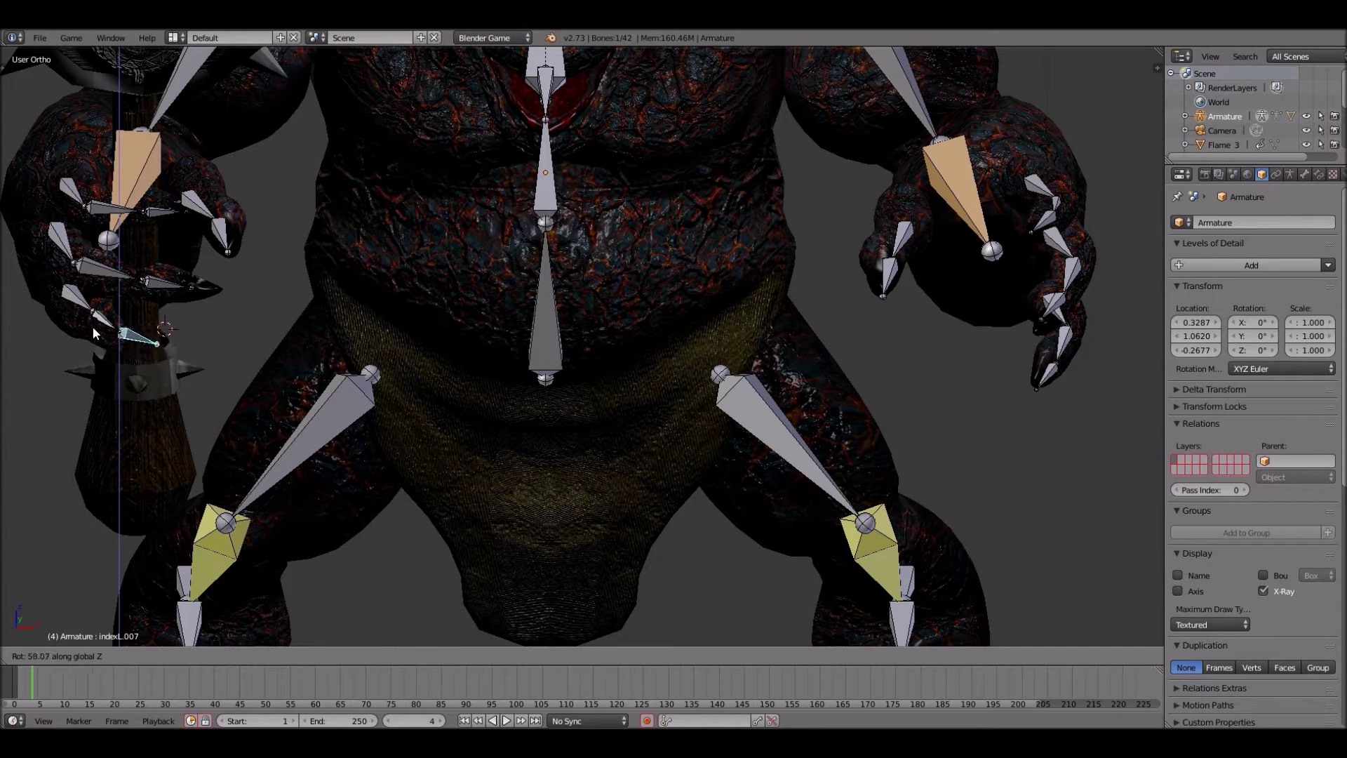
pyautogui.click(80, 307)
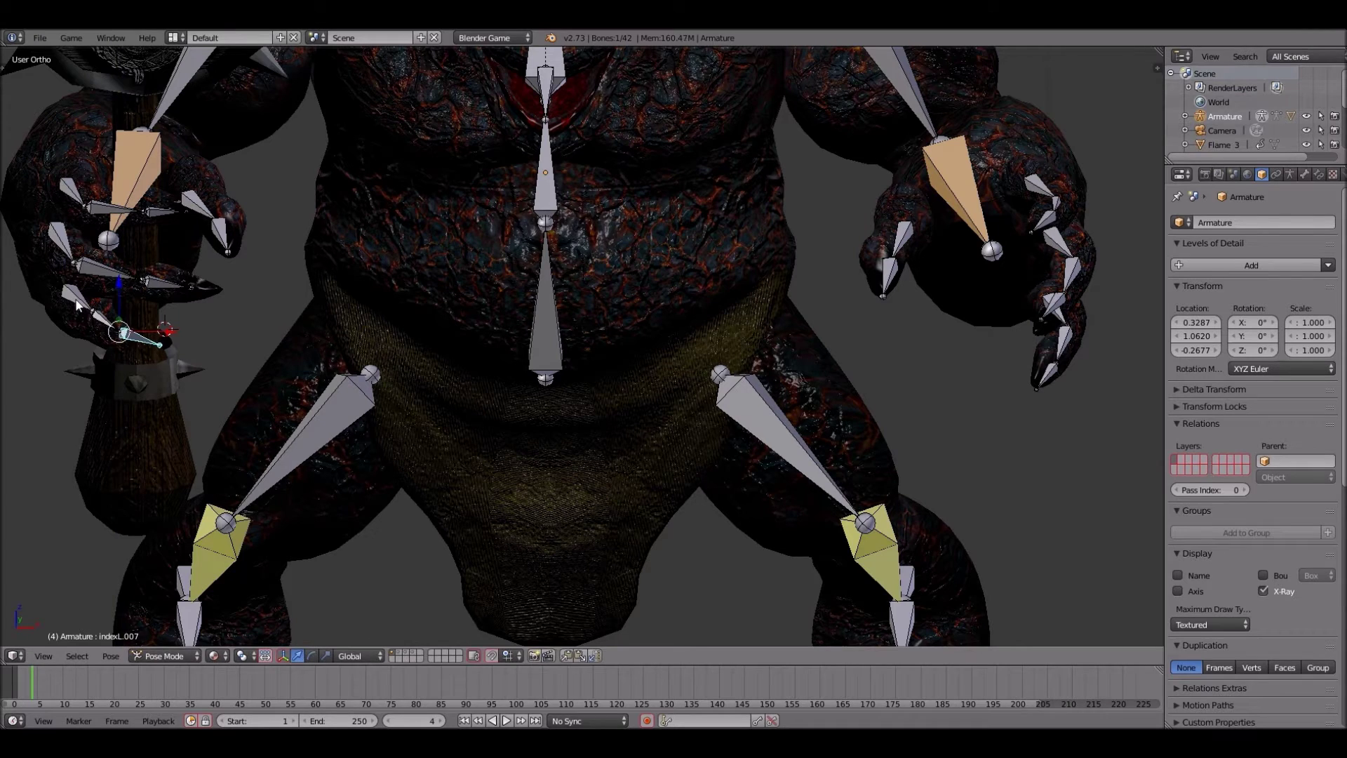
# - Rotate the lowest finger's base bone around global Z, and rotate it freely upward so the finger lies across the handle
pyautogui.rightClick(77, 301)
pyautogui.press('r')
pyautogui.press('z')
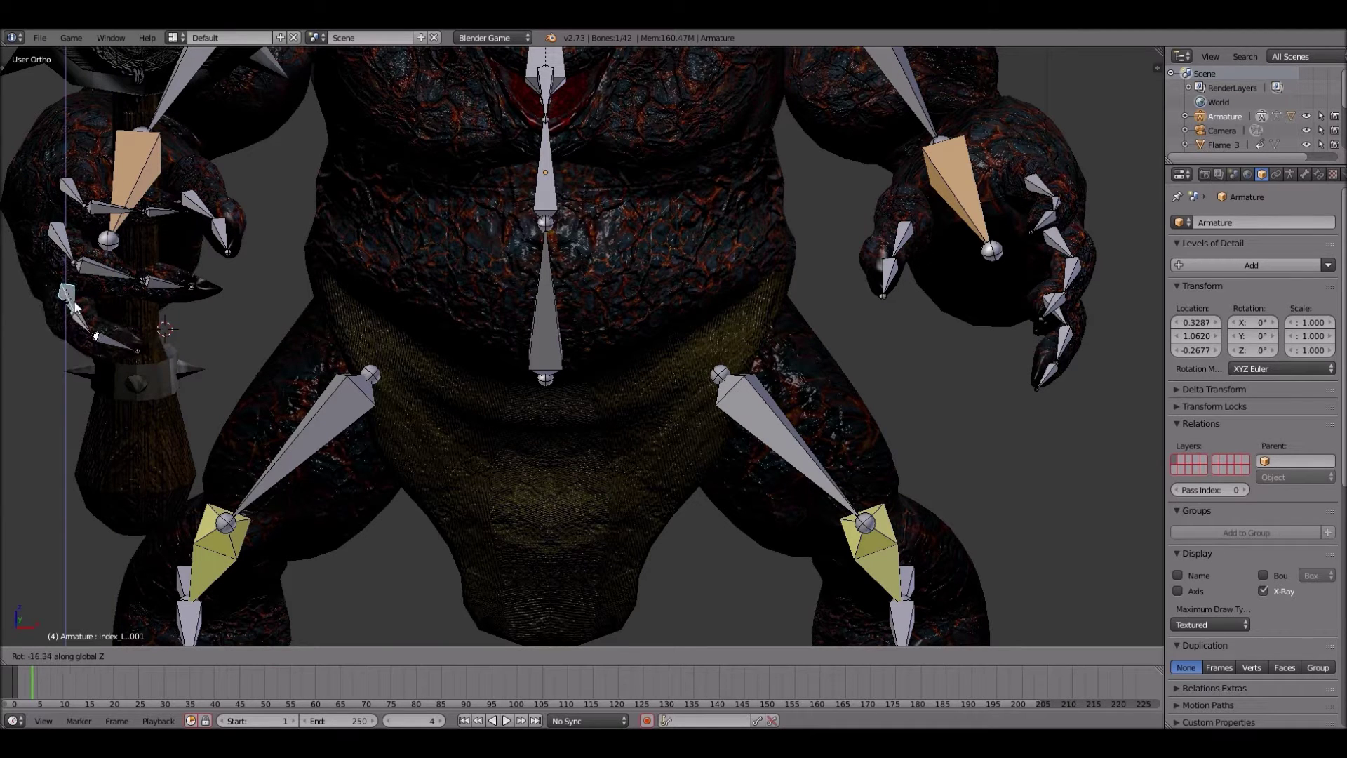
pyautogui.click(76, 306)
pyautogui.press('r')
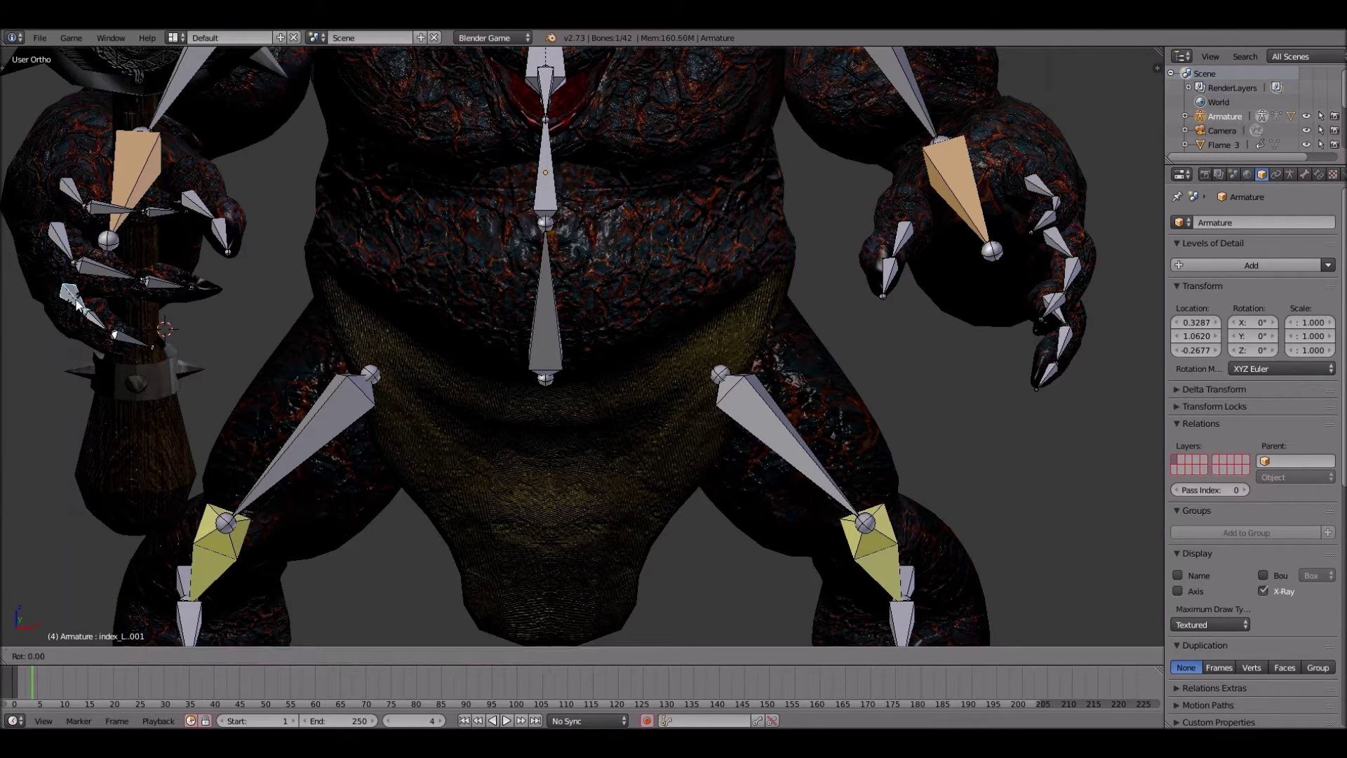
pyautogui.click(117, 289)
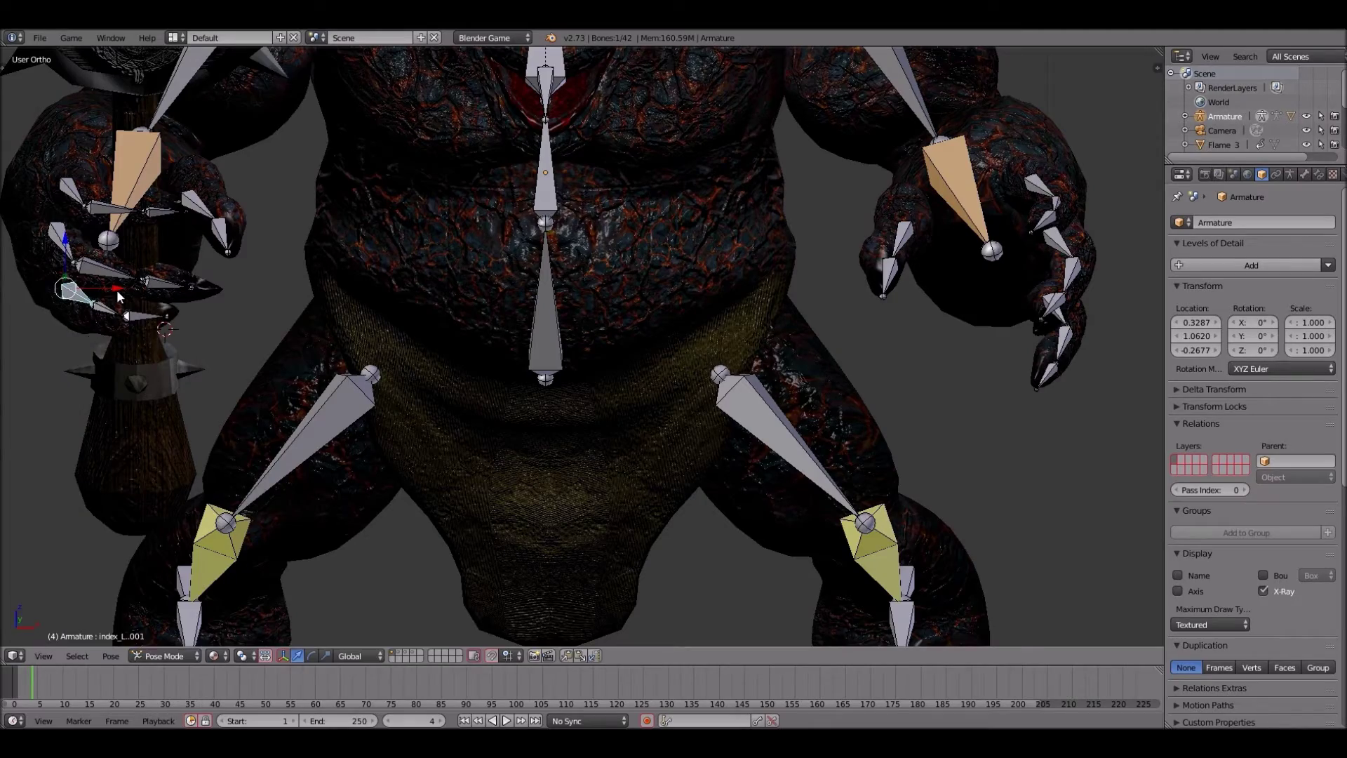
# - Rotate the hammer hand's thumb base bone about -26° around global Z and its outer bone around the same axis, closing the thumb over the handle
pyautogui.moveTo(118, 290); pyautogui.dragTo(117, 291, button='middle')
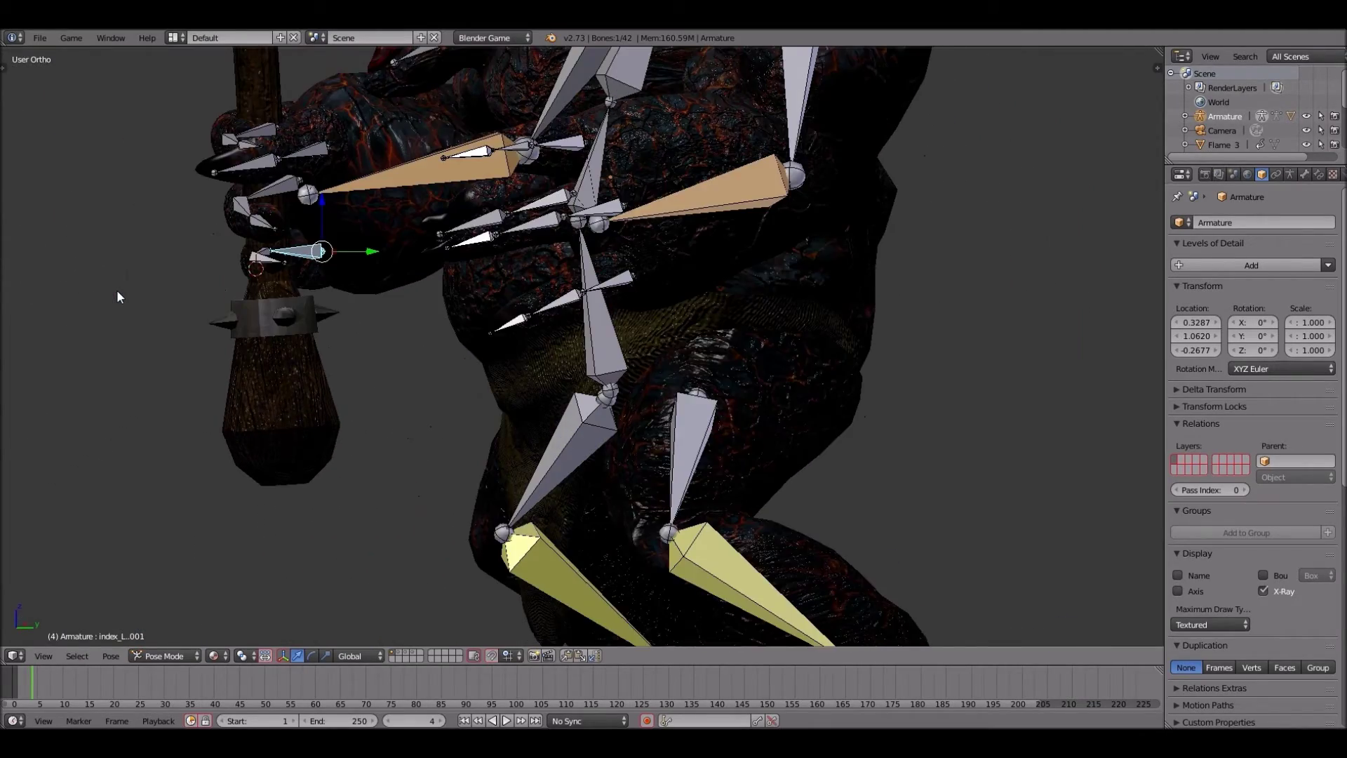
pyautogui.press('KP_6')
pyautogui.press('KP_6')
pyautogui.press('KP_6')
pyautogui.press('KP_6')
pyautogui.press('KP_6')
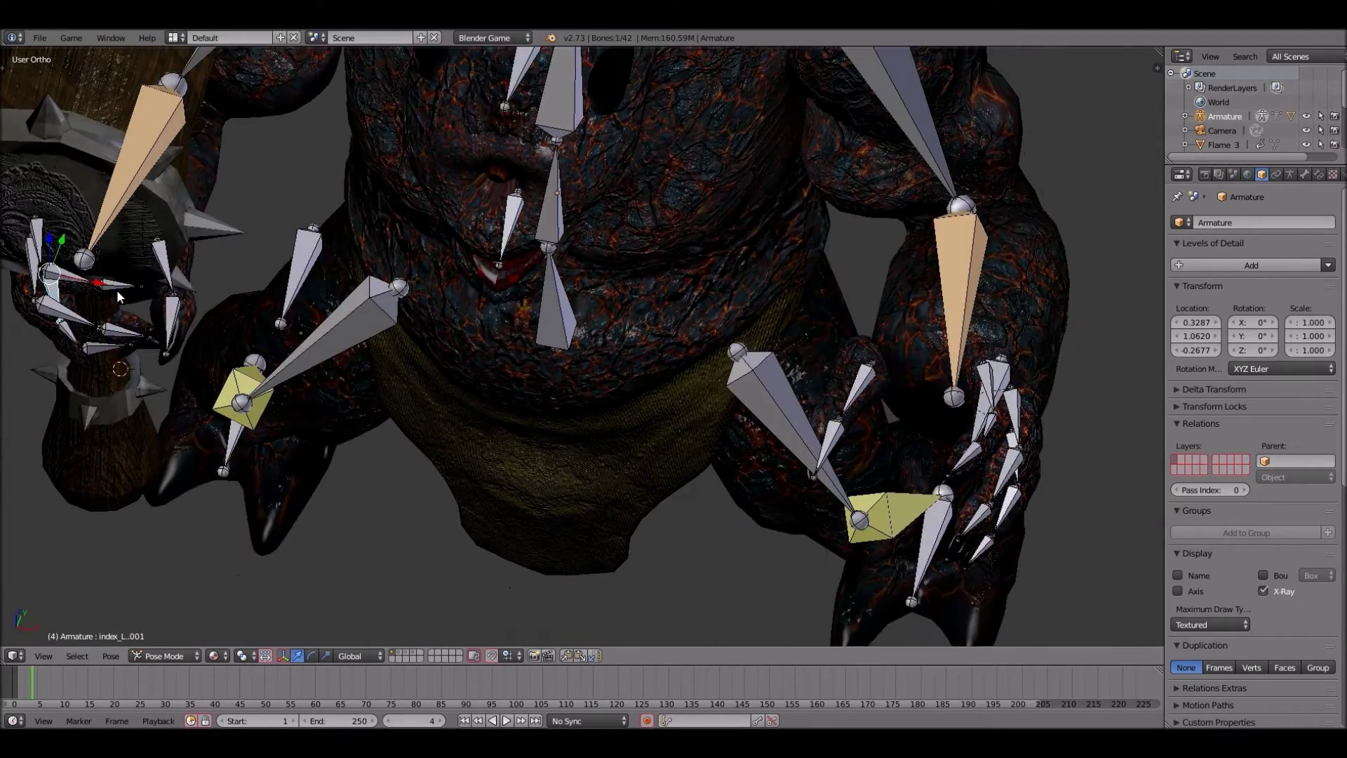
pyautogui.moveTo(116, 289); pyautogui.dragTo(157, 178, button='middle')
pyautogui.rightClick(157, 177)
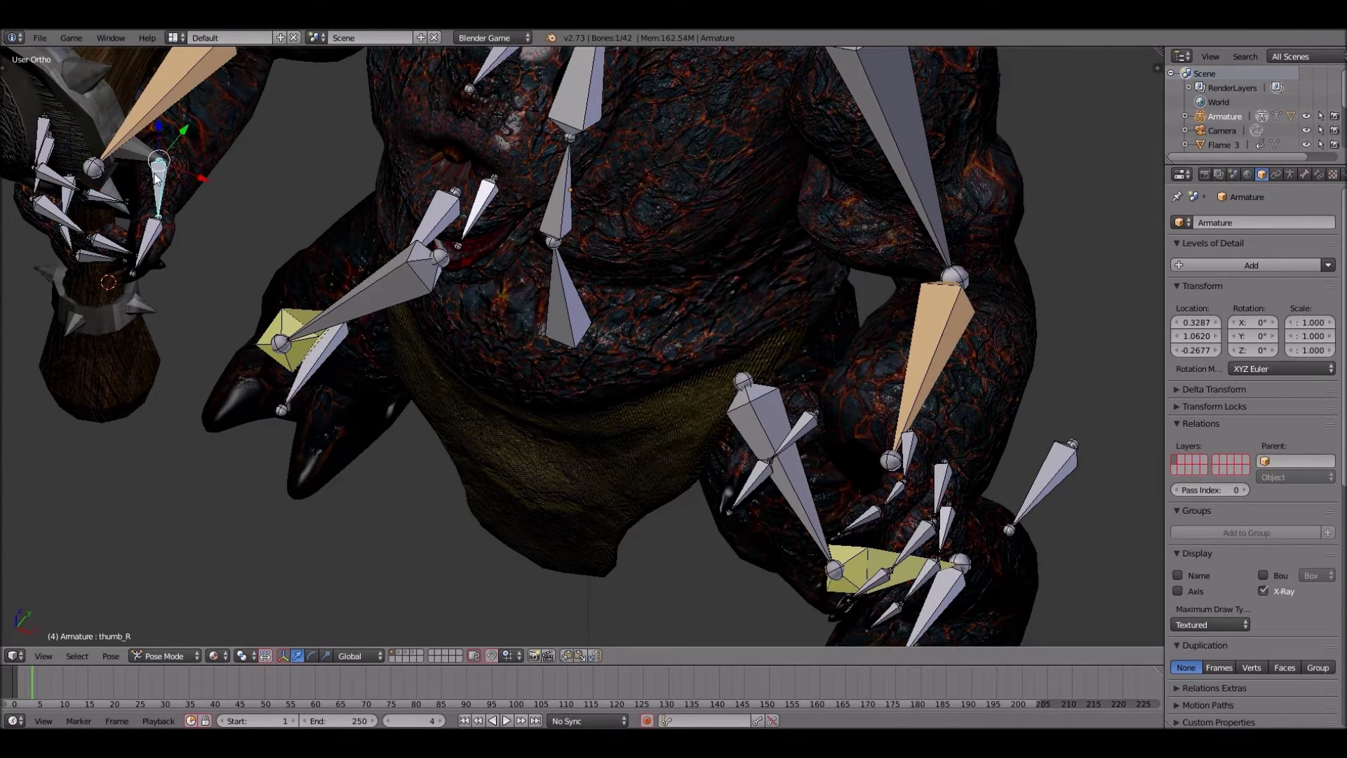
pyautogui.press('r')
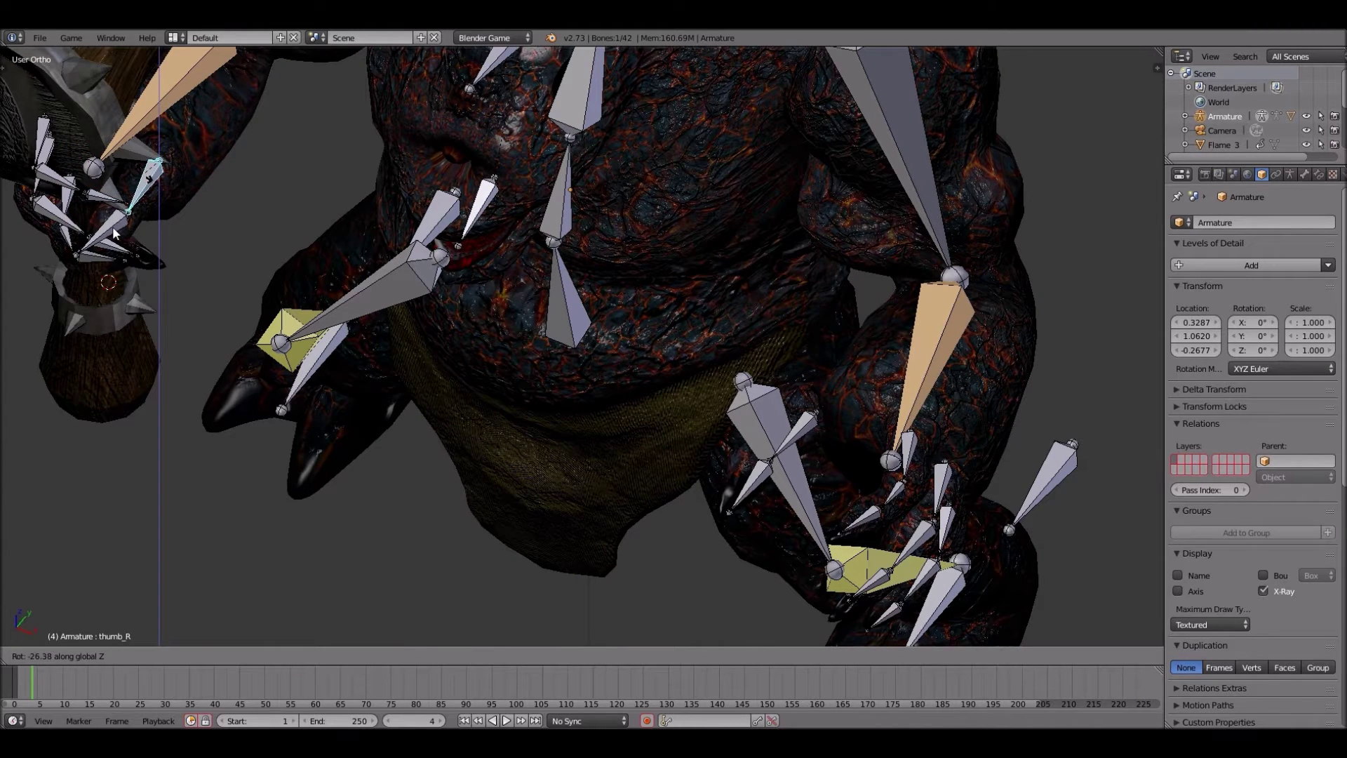
pyautogui.click(112, 226)
pyautogui.rightClick(112, 225)
pyautogui.press('r')
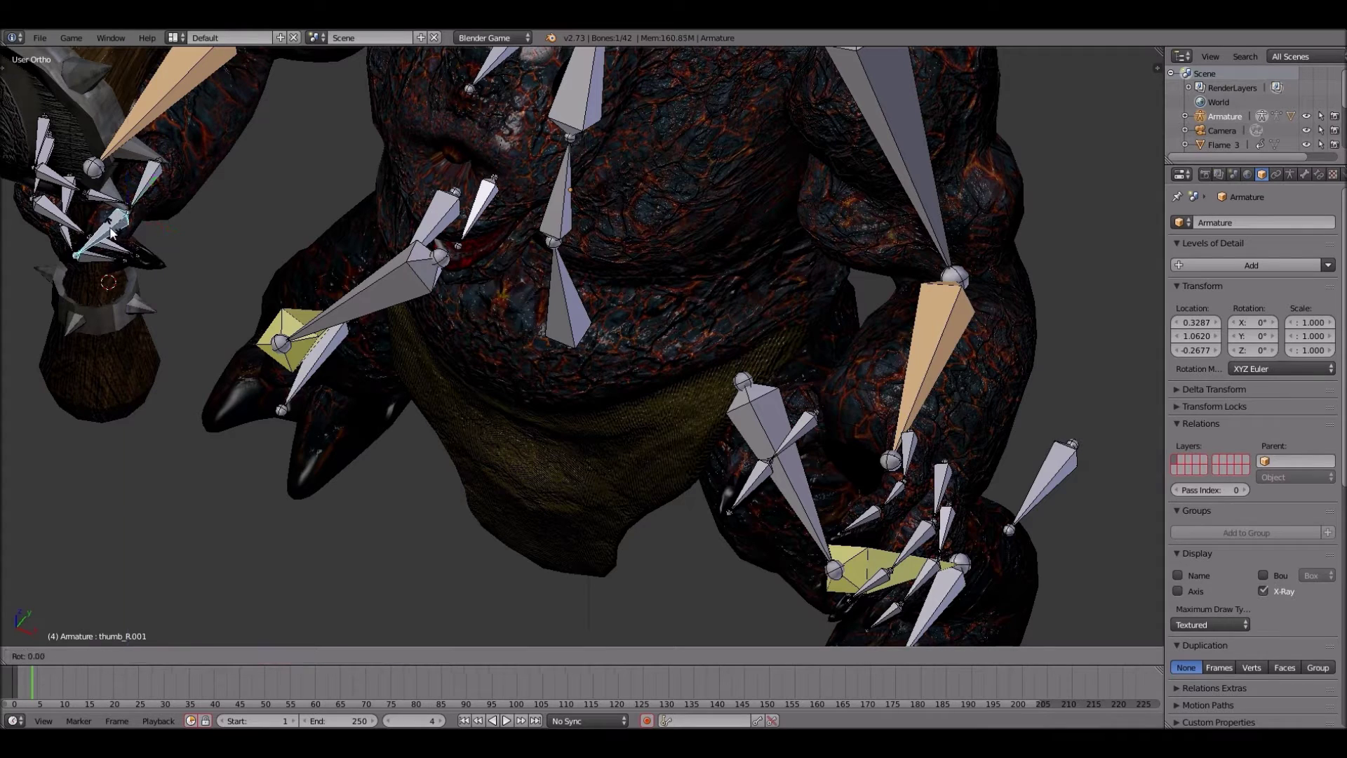
pyautogui.press('z')
pyautogui.click(112, 247)
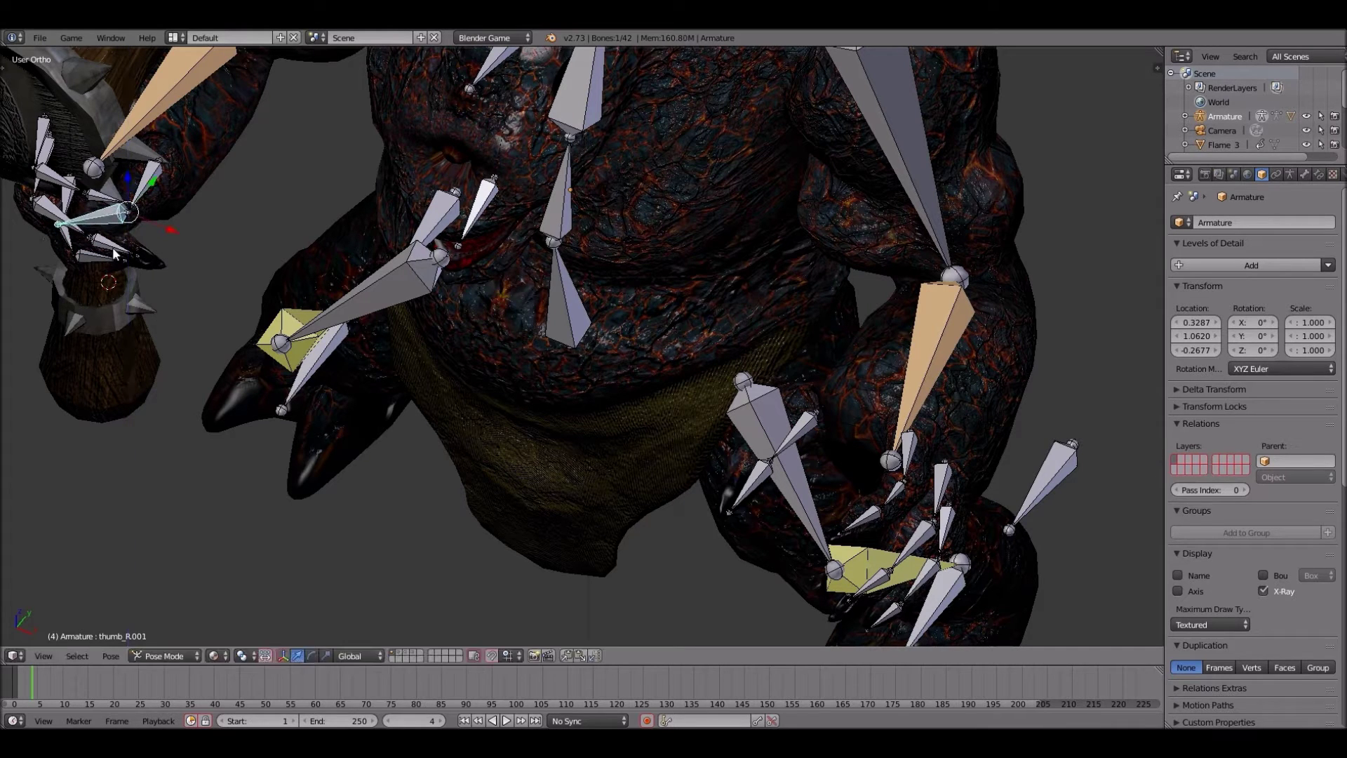
# - Rotate the tip bone of the hammer hand's middle finger slightly around global Z
pyautogui.rightClick(114, 251)
pyautogui.press('r')
pyautogui.press('z')
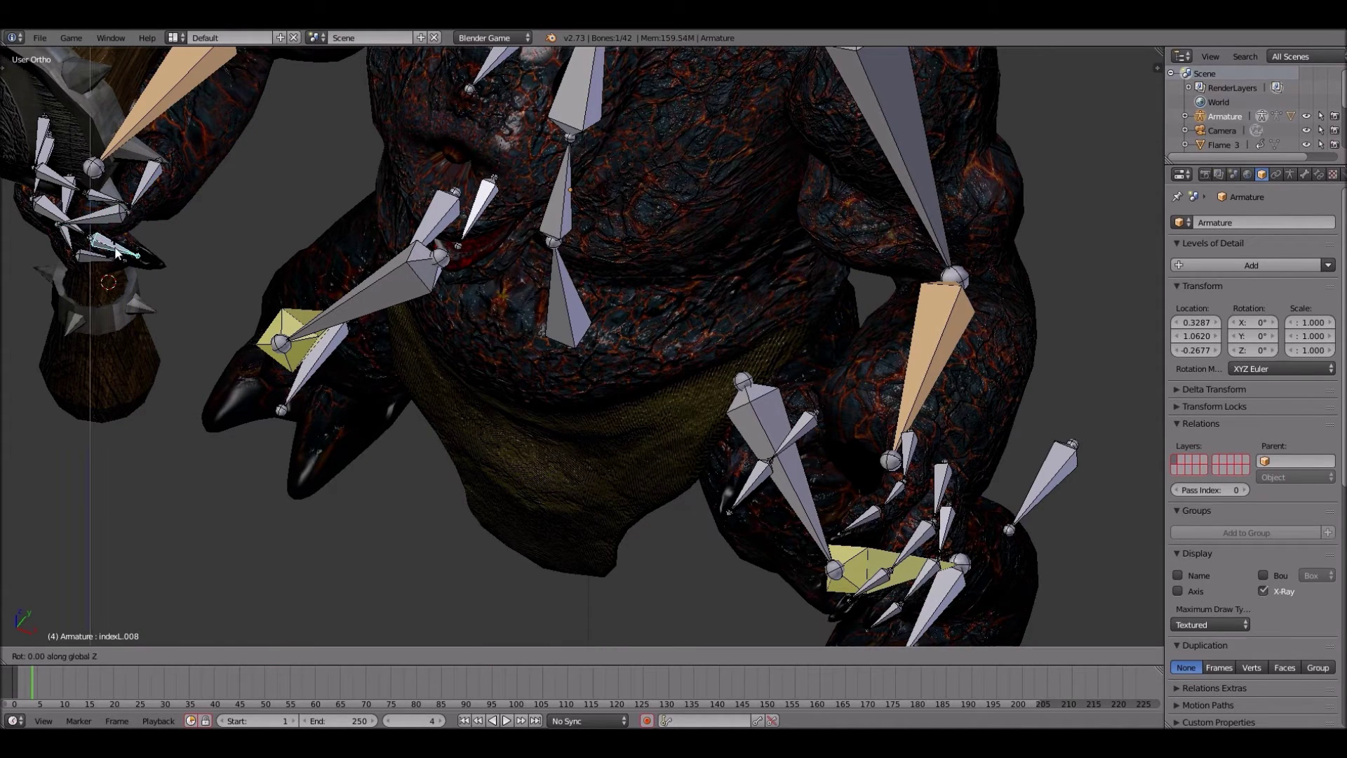
pyautogui.click(124, 242)
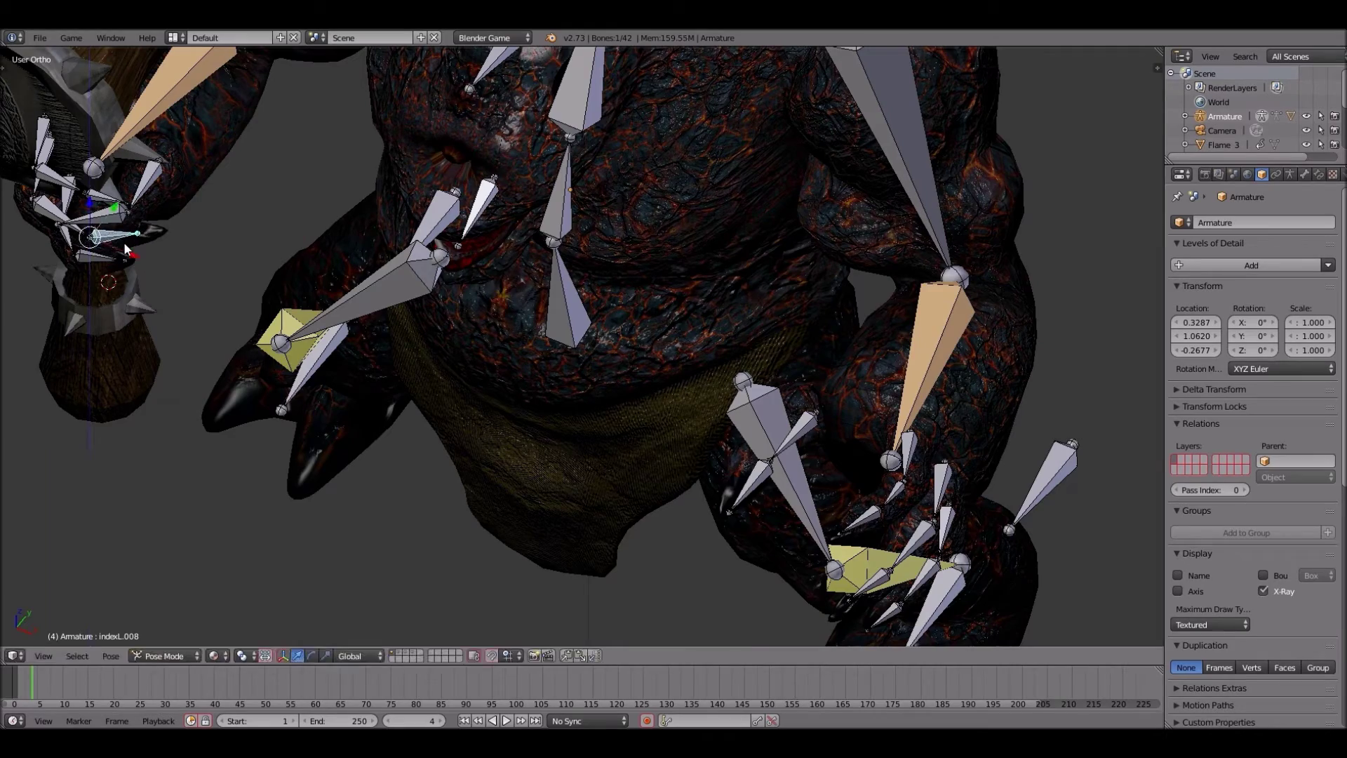
# - Examine the finished grip on the hammer handle from the side and the front, at full-figure and close range
pyautogui.press('KP_1')
pyautogui.press('KP_4')
pyautogui.press('KP_4')
pyautogui.press('KP_4')
pyautogui.press('KP_4')
pyautogui.press('KP_4')
pyautogui.press('KP_4')
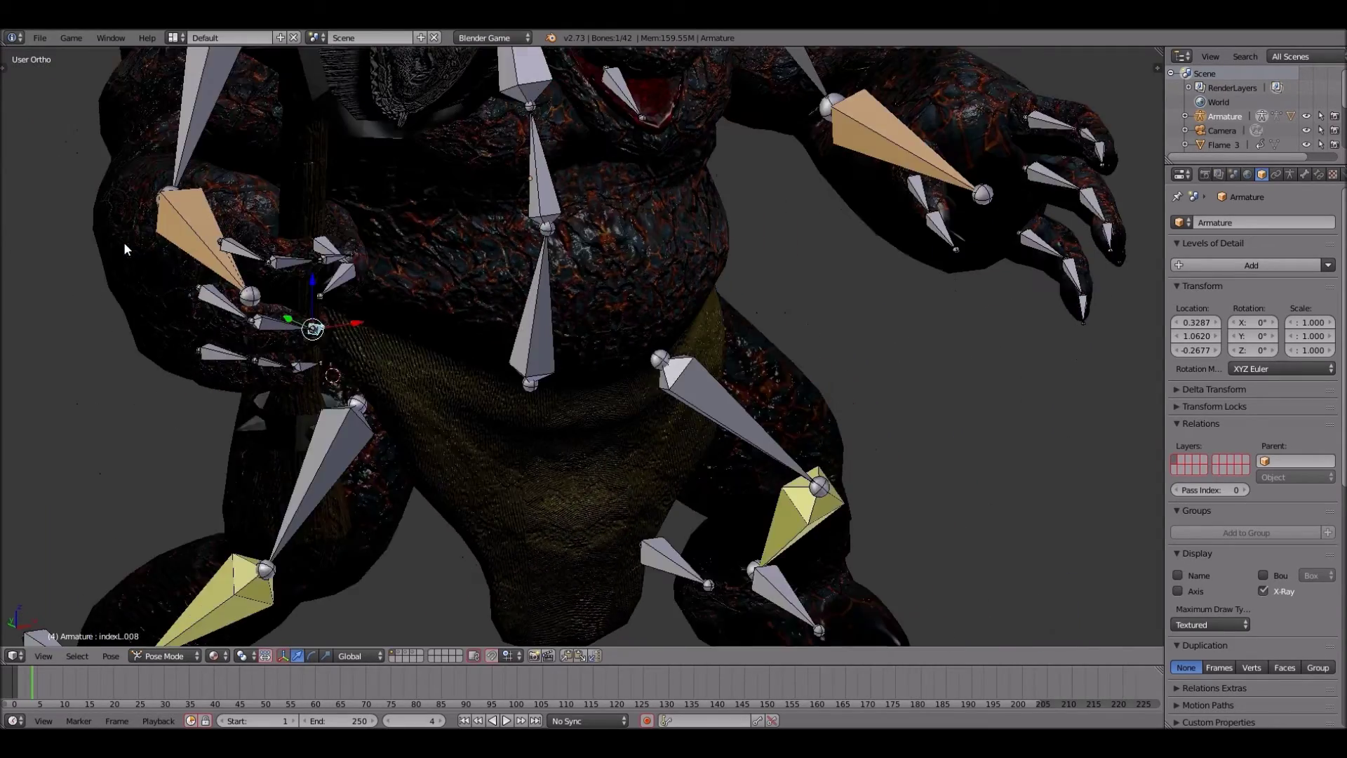
pyautogui.scroll(-2, 123, 242)
pyautogui.scroll(-5, 123, 242)
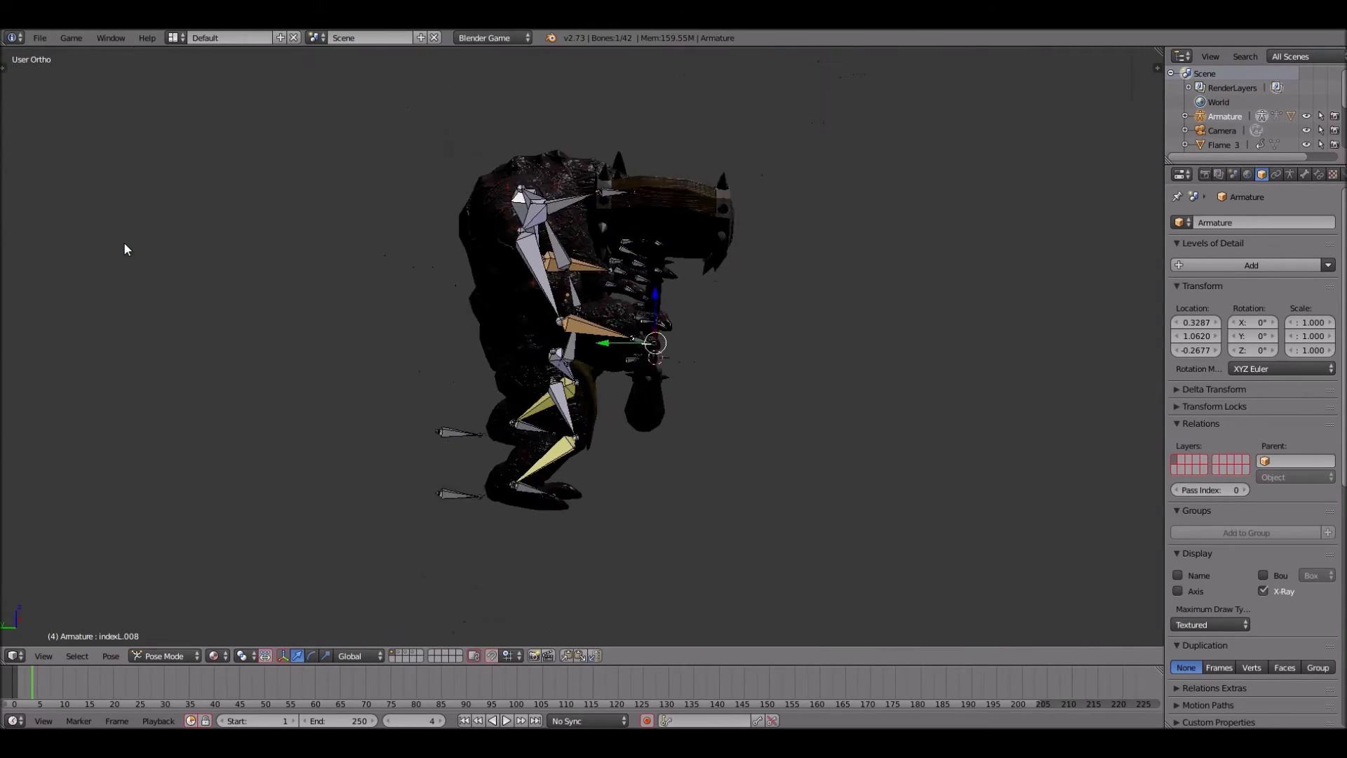
pyautogui.press('KP_6')
pyautogui.press('KP_6')
pyautogui.press('KP_6')
pyautogui.press('KP_6')
pyautogui.press('KP_6')
pyautogui.press('KP_6')
pyautogui.press('KP_6')
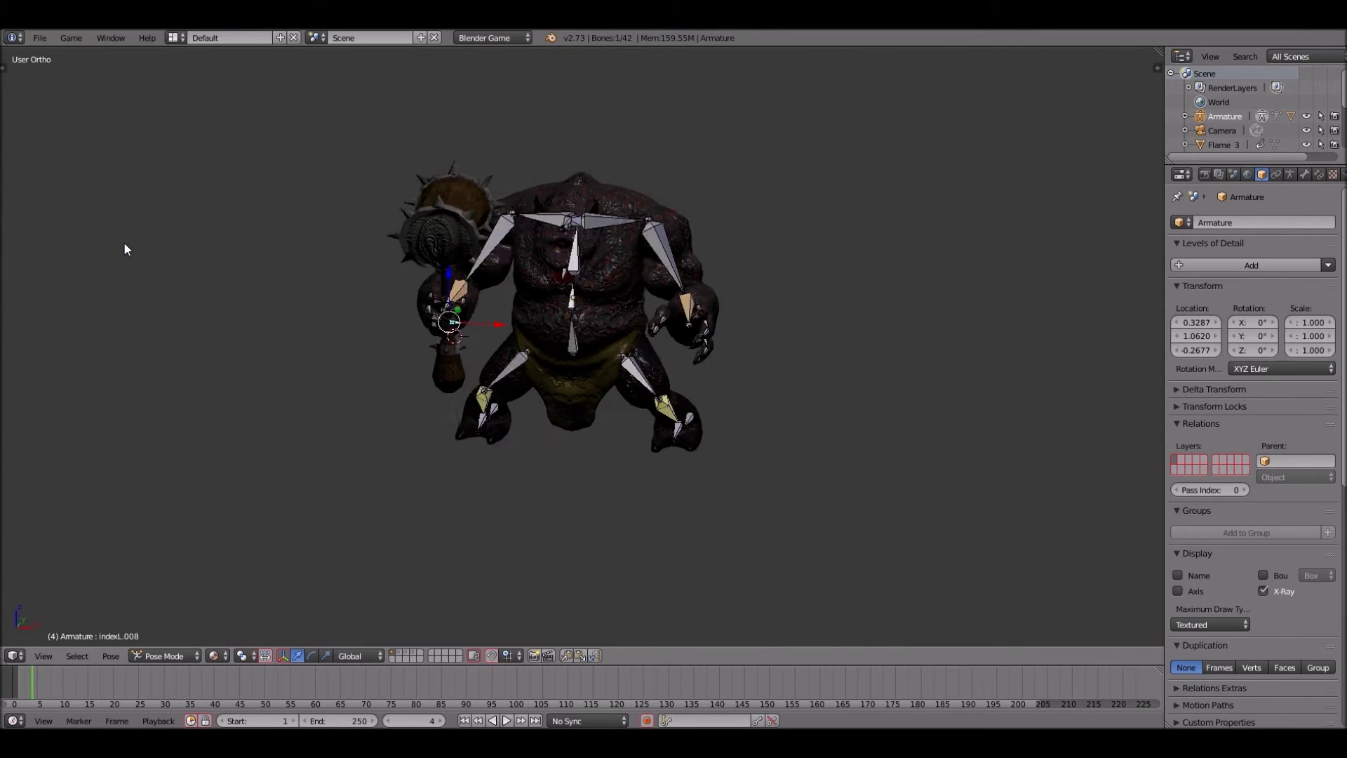
pyautogui.press('KP_1')
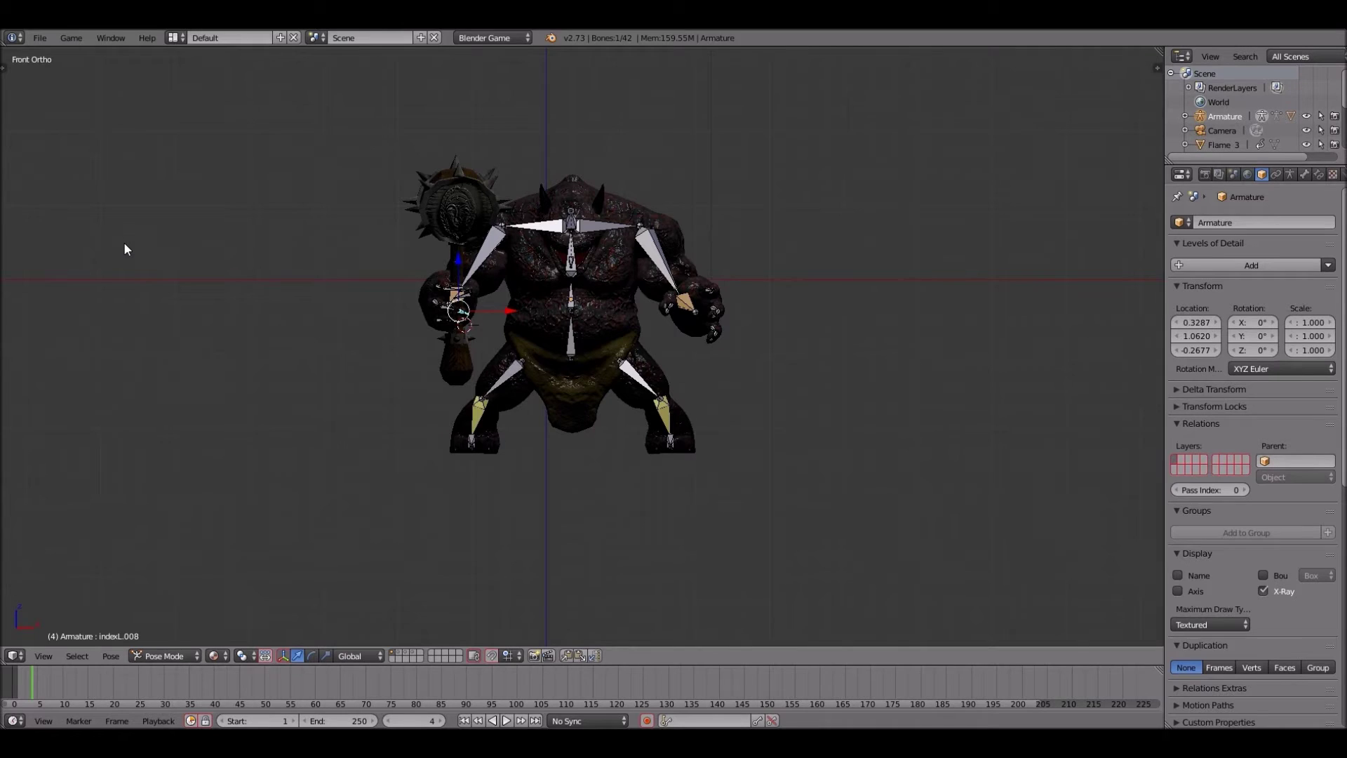
pyautogui.scroll(-2, 123, 242)
pyautogui.scroll(7, 124, 242)
pyautogui.keyDown('shift'); pyautogui.scroll(6, 124, 242); pyautogui.keyUp('shift')
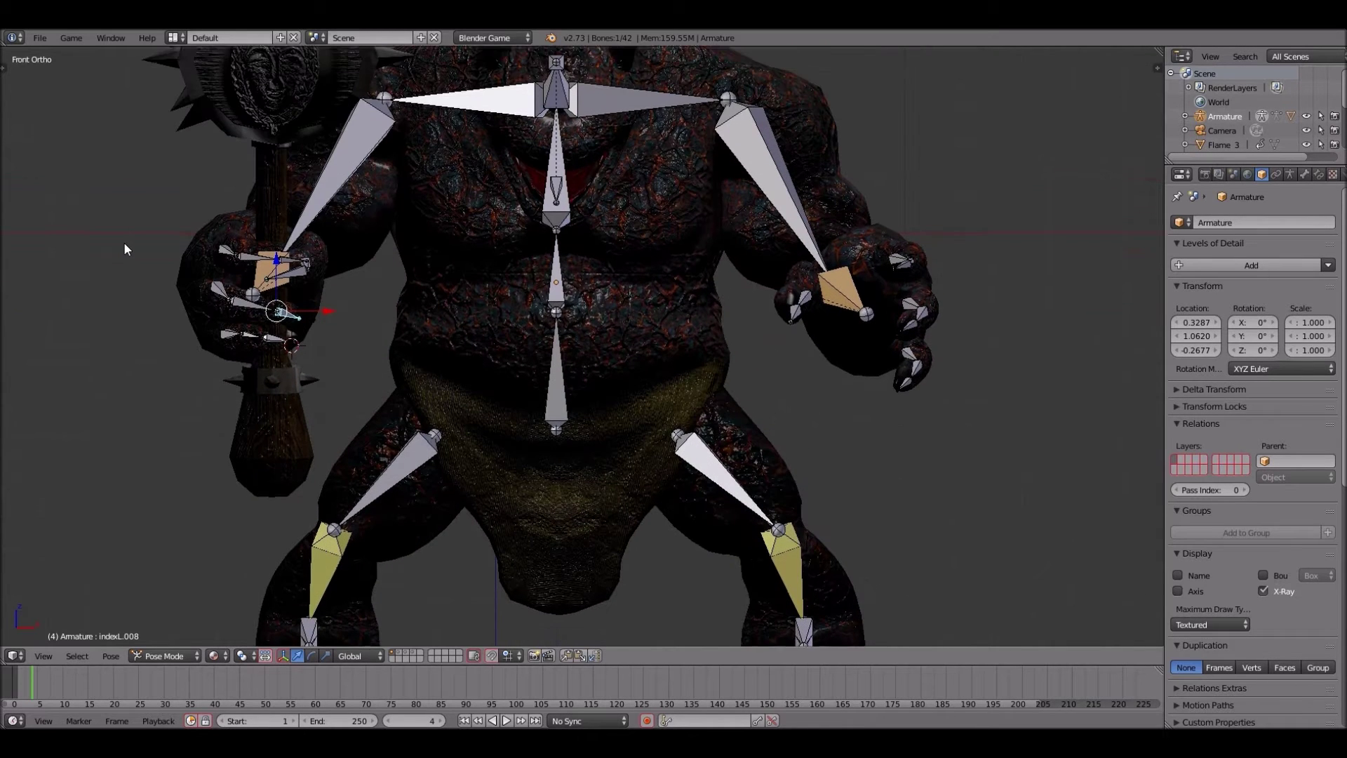
# - Move the right forearm bone about -1.72 on X and -3.16 on Z so the hammer arm hangs beside the body
pyautogui.scroll(-3, 126, 249)
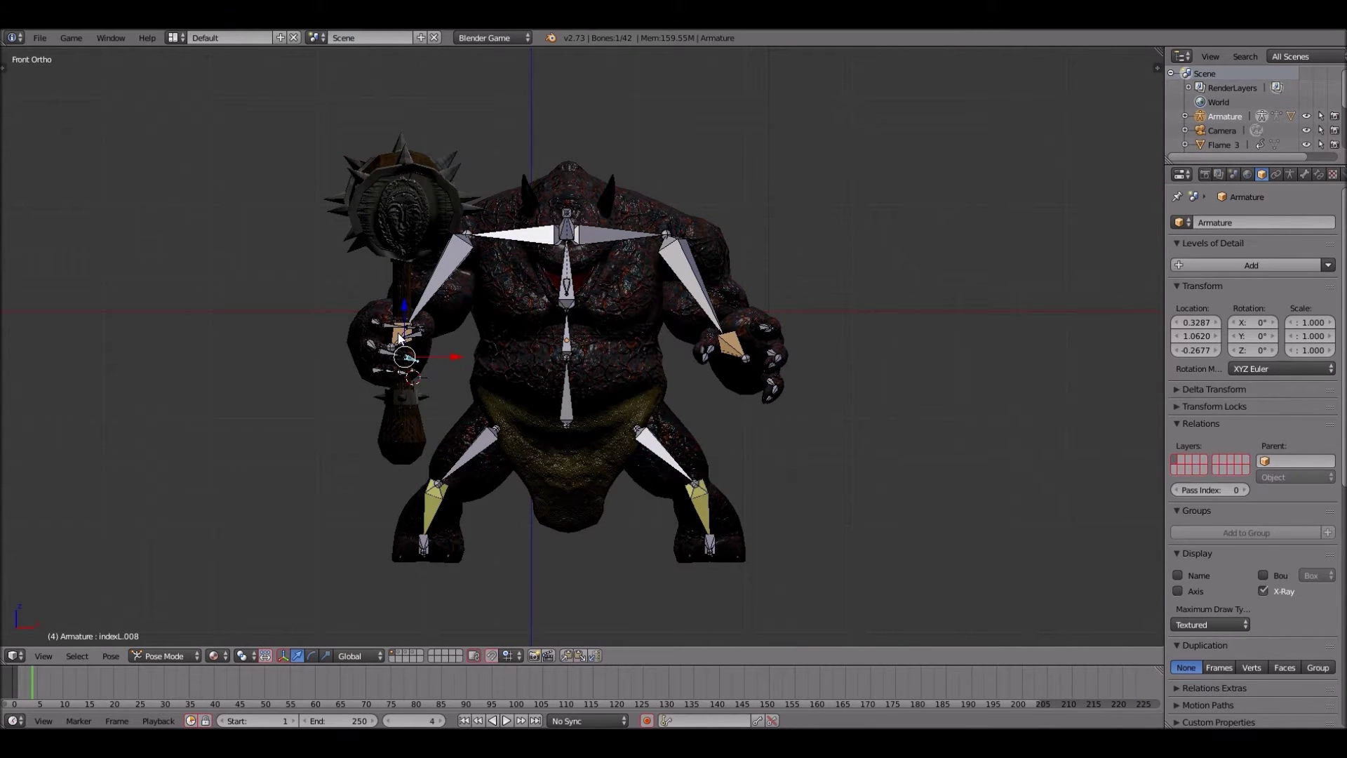
pyautogui.rightClick(393, 355)
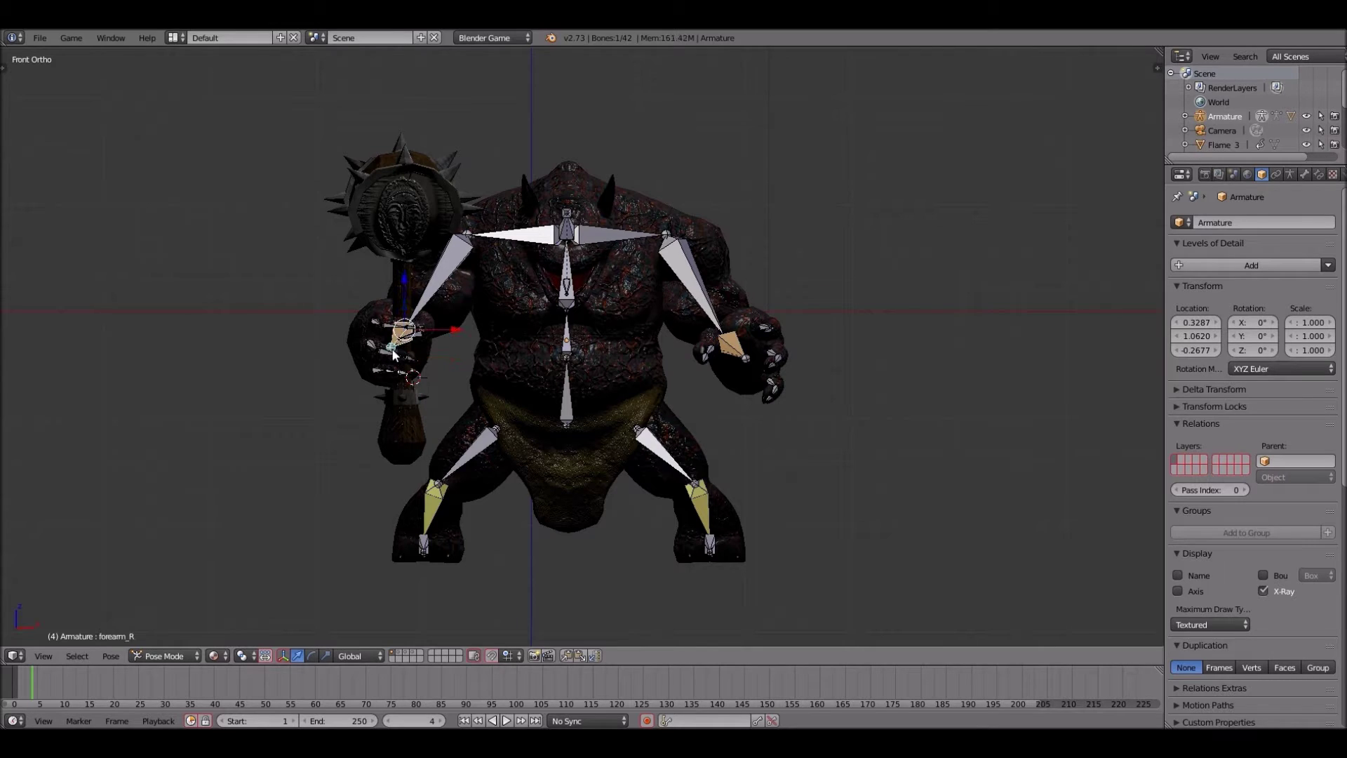
pyautogui.press('g')
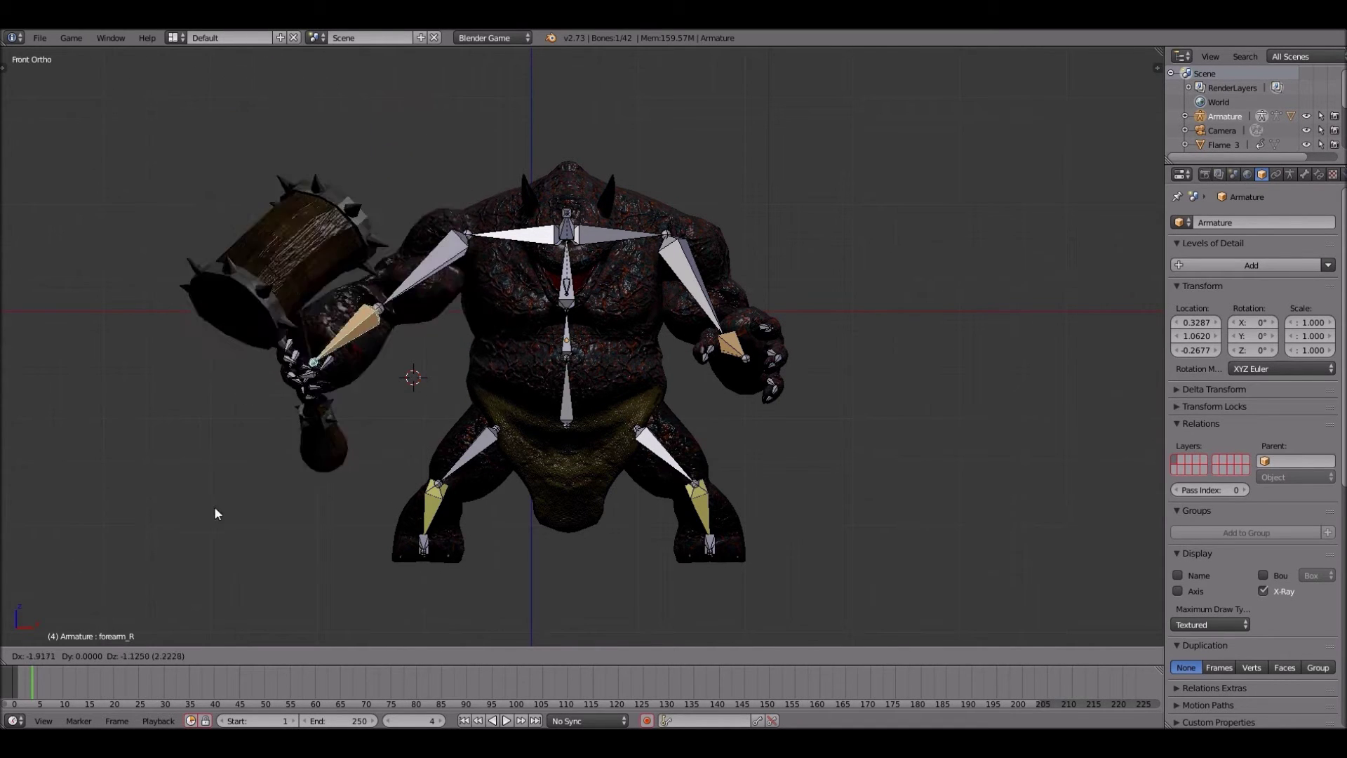
pyautogui.click(737, 344)
# - Move the left forearm bone downward so the free arm hangs beside the body
pyautogui.rightClick(737, 344)
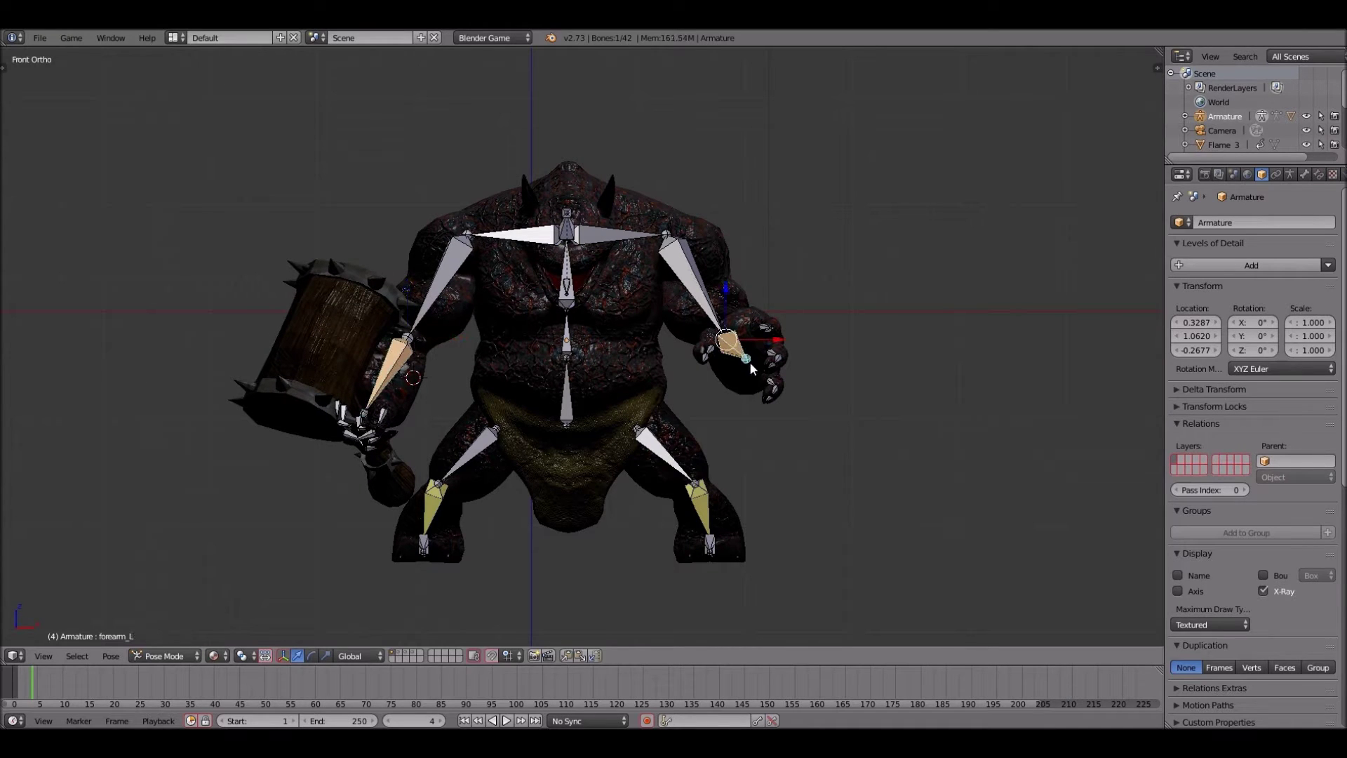
pyautogui.press('g')
pyautogui.click(777, 453)
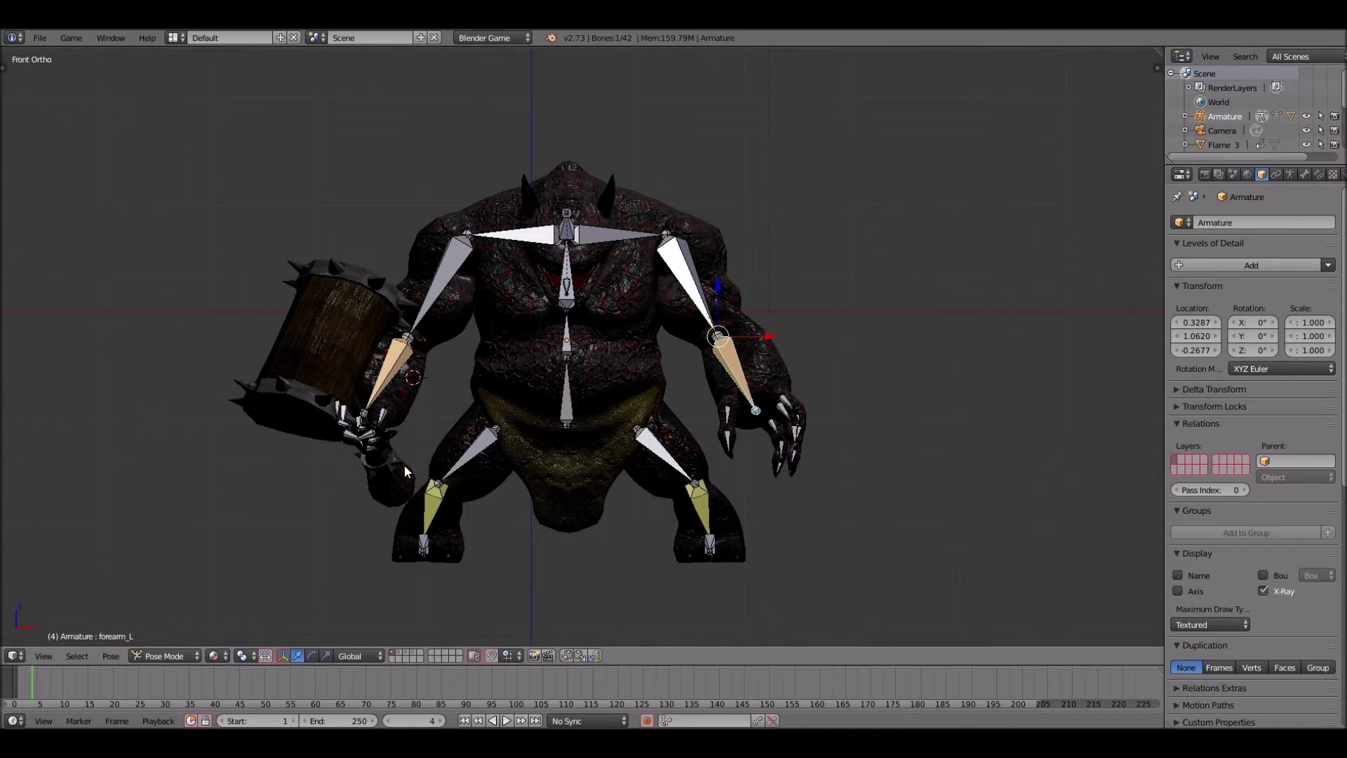
# - Move the war hammer about -0.06 on X, -0.06 on Y and 0.11 on Z to seat its handle in the right hand
pyautogui.press('KP_6')
pyautogui.press('KP_6')
pyautogui.press('KP_6')
pyautogui.press('KP_6')
pyautogui.press('KP_4')
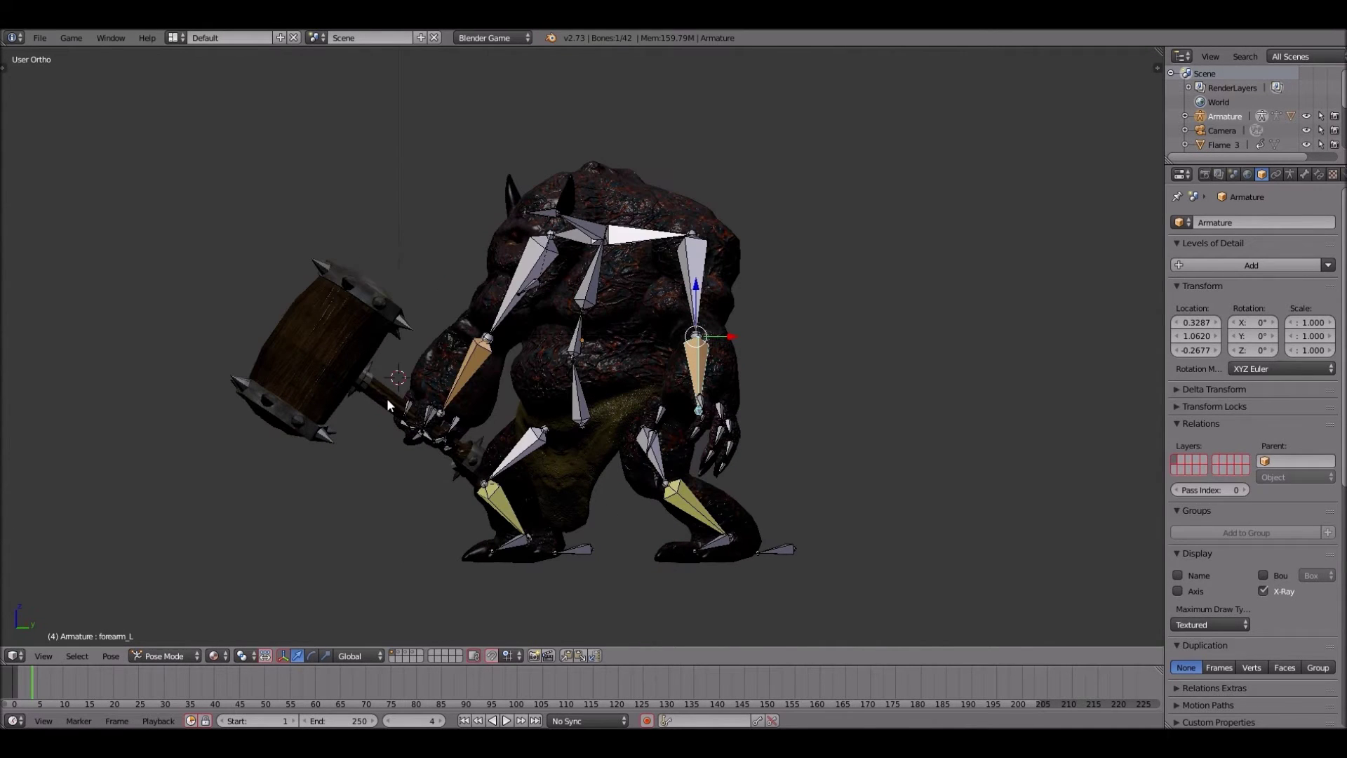
pyautogui.rightClick(386, 398)
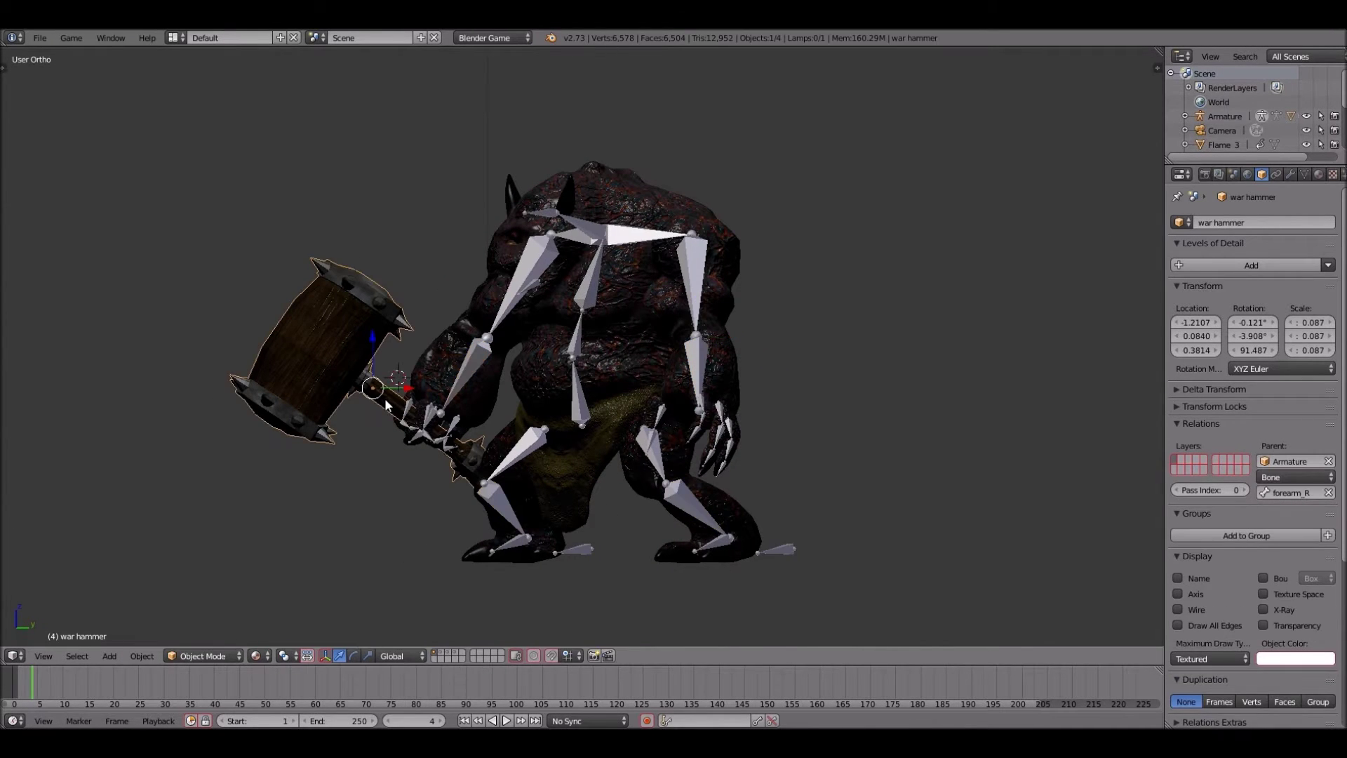
pyautogui.press('g')
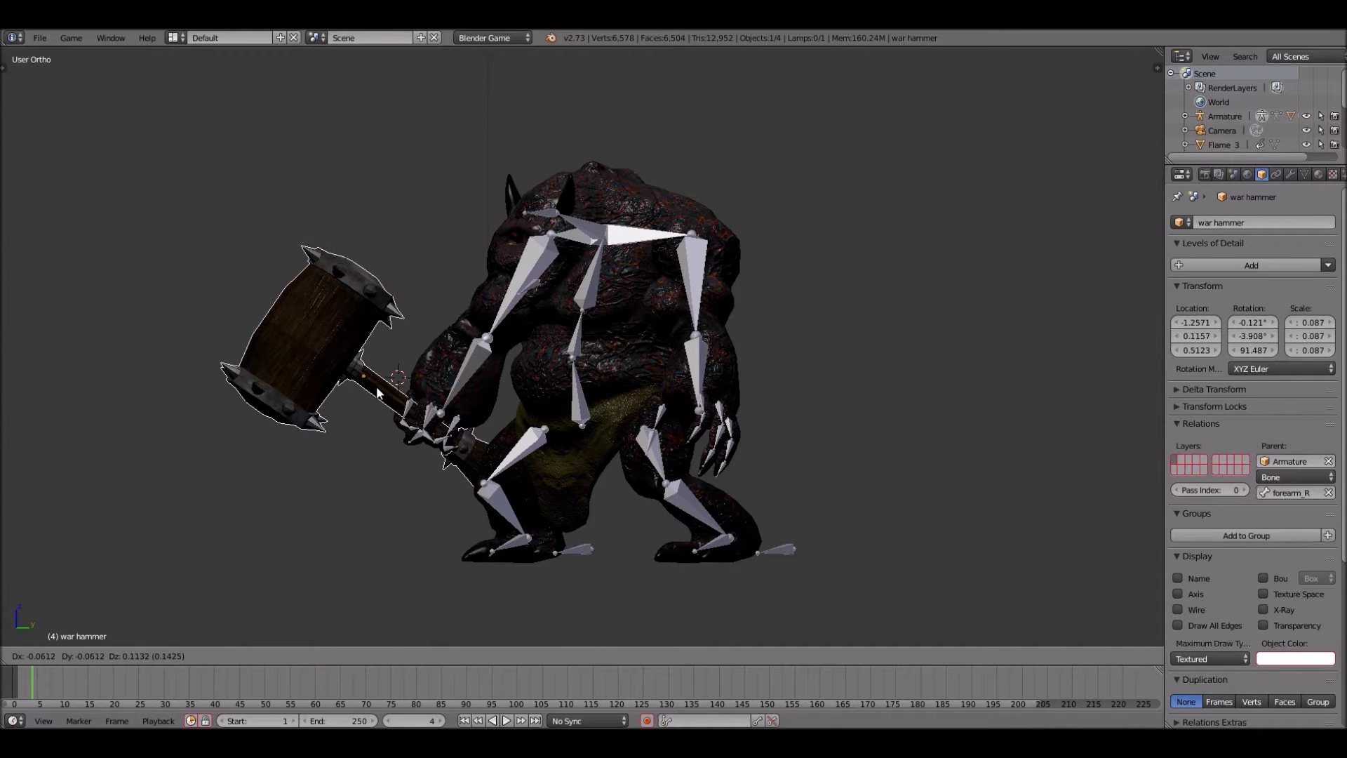
pyautogui.click(377, 392)
# - Examine the repositioned hammer and both lowered arms from behind and from the front
pyautogui.moveTo(378, 392); pyautogui.dragTo(505, 391, button='middle')
pyautogui.press('KP_4')
pyautogui.press('KP_4')
pyautogui.press('KP_4')
pyautogui.press('KP_4')
pyautogui.press('KP_4')
pyautogui.press('KP_4')
pyautogui.press('KP_4')
pyautogui.press('KP_4')
pyautogui.press('KP_4')
pyautogui.press('KP_4')
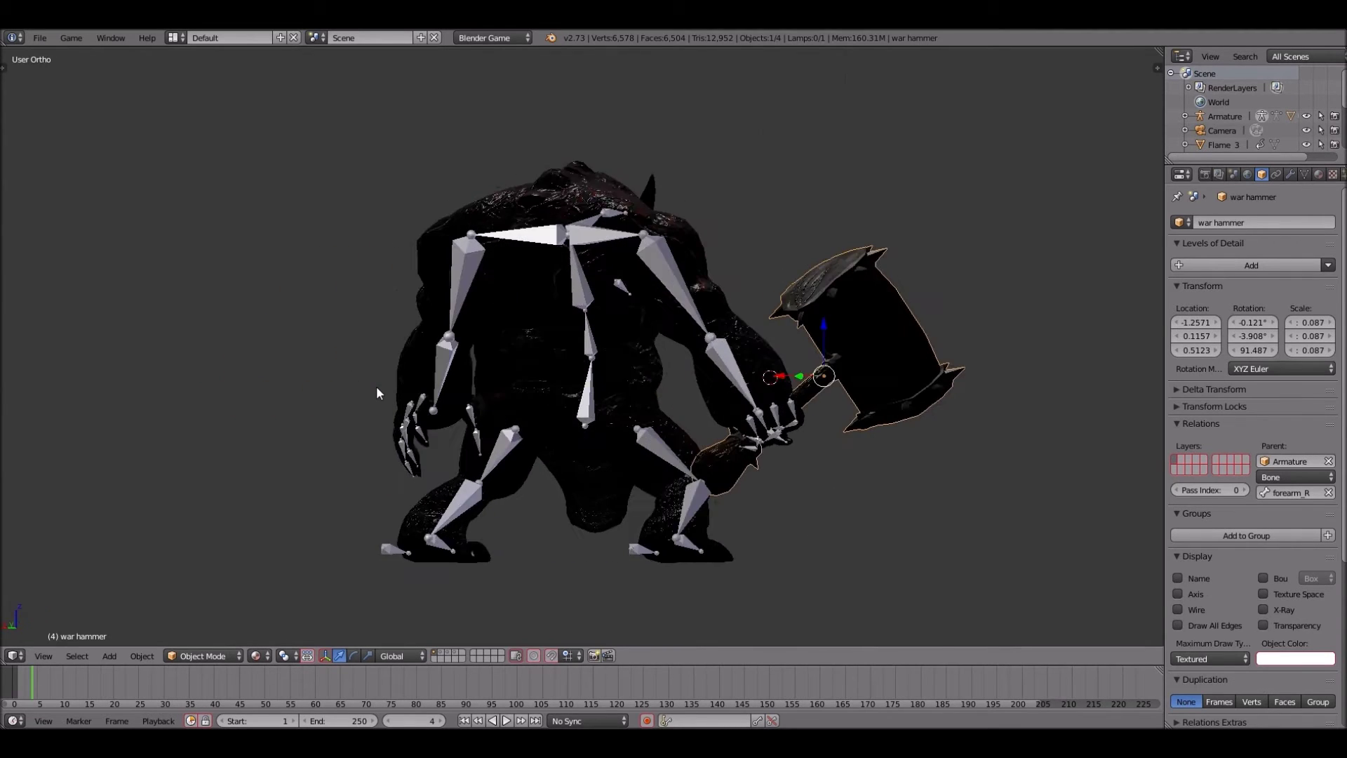
pyautogui.press('KP_4')
pyautogui.press('KP_4')
pyautogui.press('KP_4')
pyautogui.press('KP_4')
pyautogui.press('KP_4')
pyautogui.press('KP_4')
pyautogui.press('KP_4')
pyautogui.press('KP_4')
pyautogui.press('KP_4')
pyautogui.press('KP_4')
pyautogui.press('KP_4')
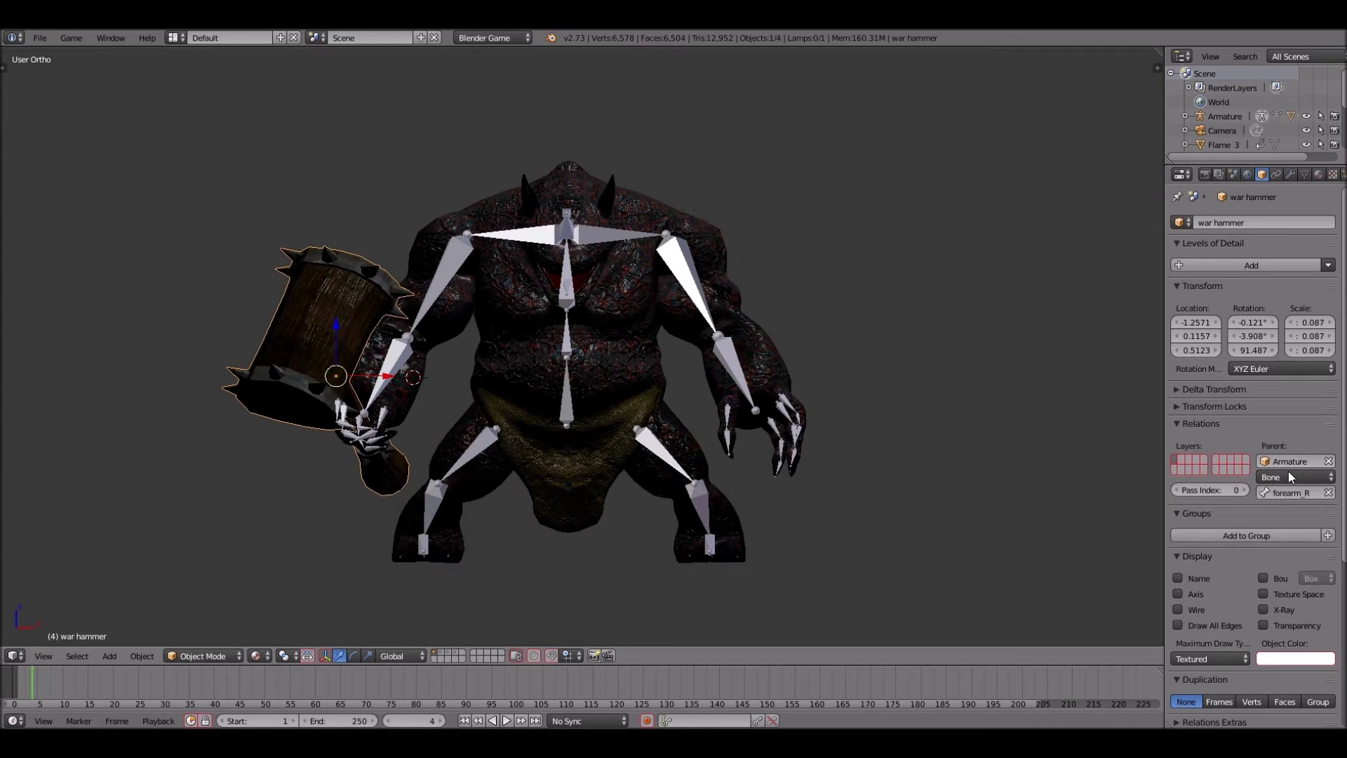
# - Compare the Stick, B-Bone, Envelope and Wire display types for the armature's bones, and settle on Stick
pyautogui.rightClick(684, 270)
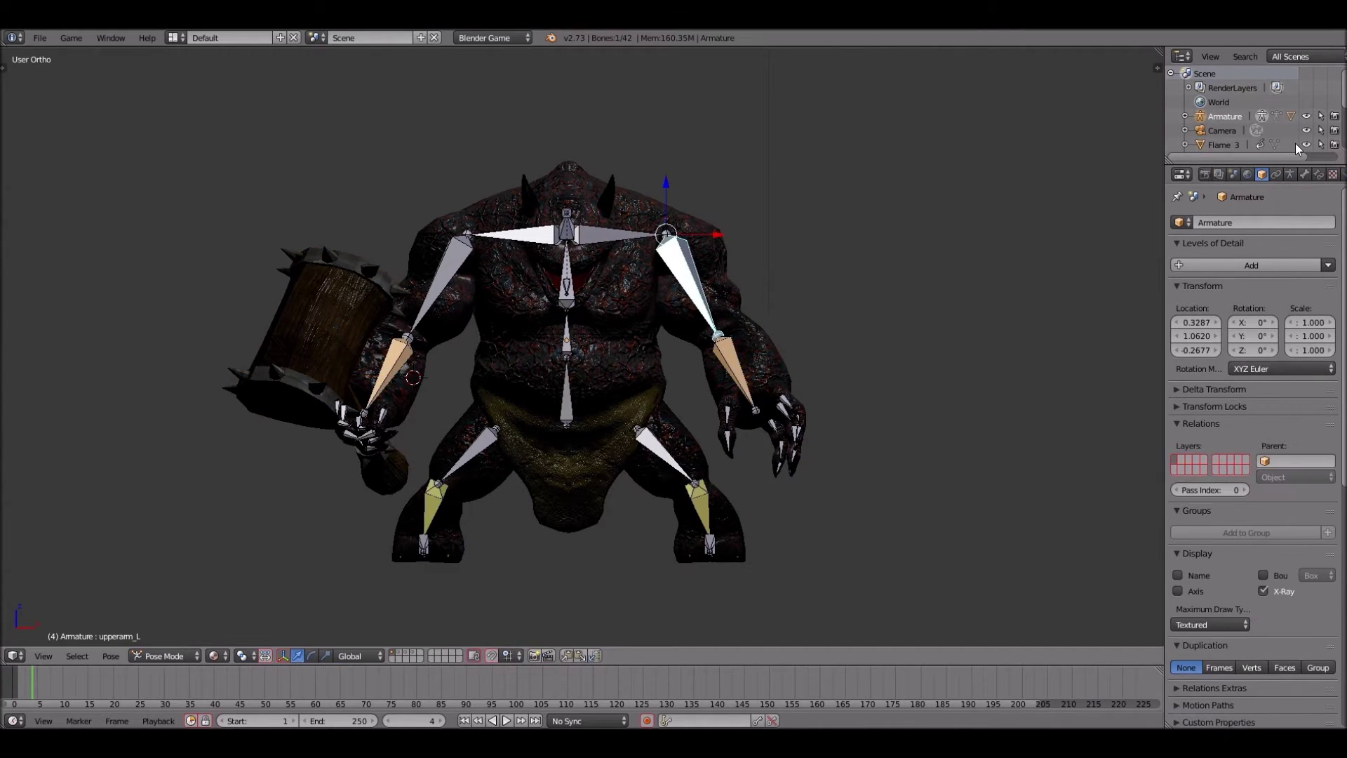
pyautogui.hotkey('ctrl', 'Tab')
pyautogui.click(1290, 174)
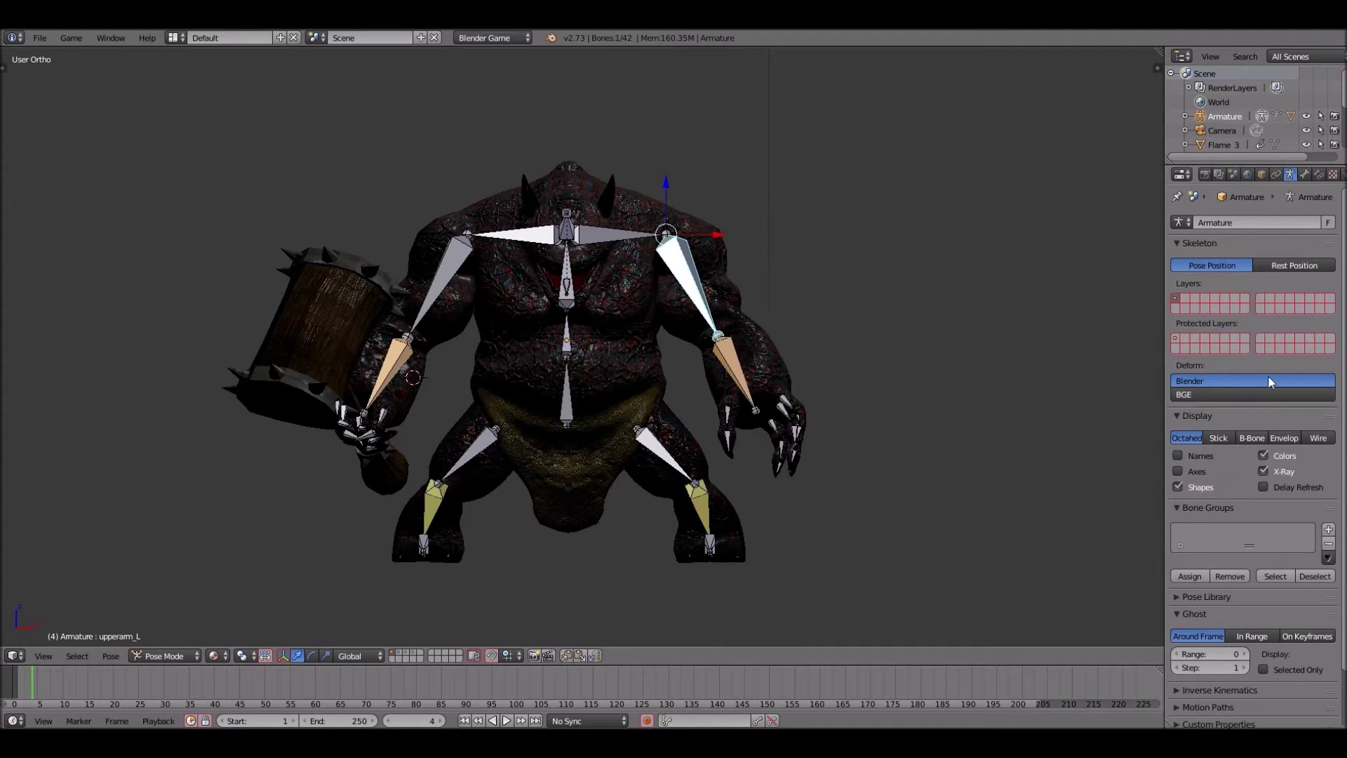
pyautogui.click(1221, 437)
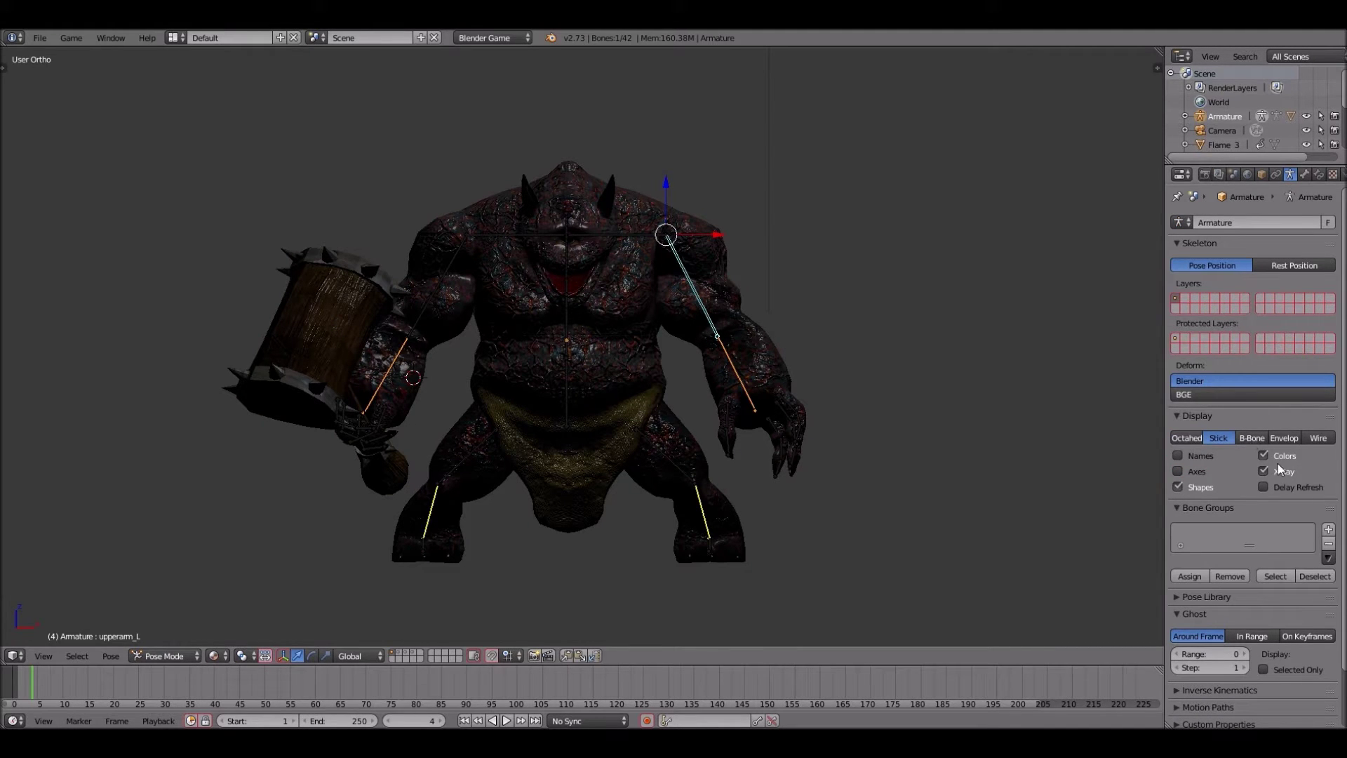
pyautogui.click(1259, 438)
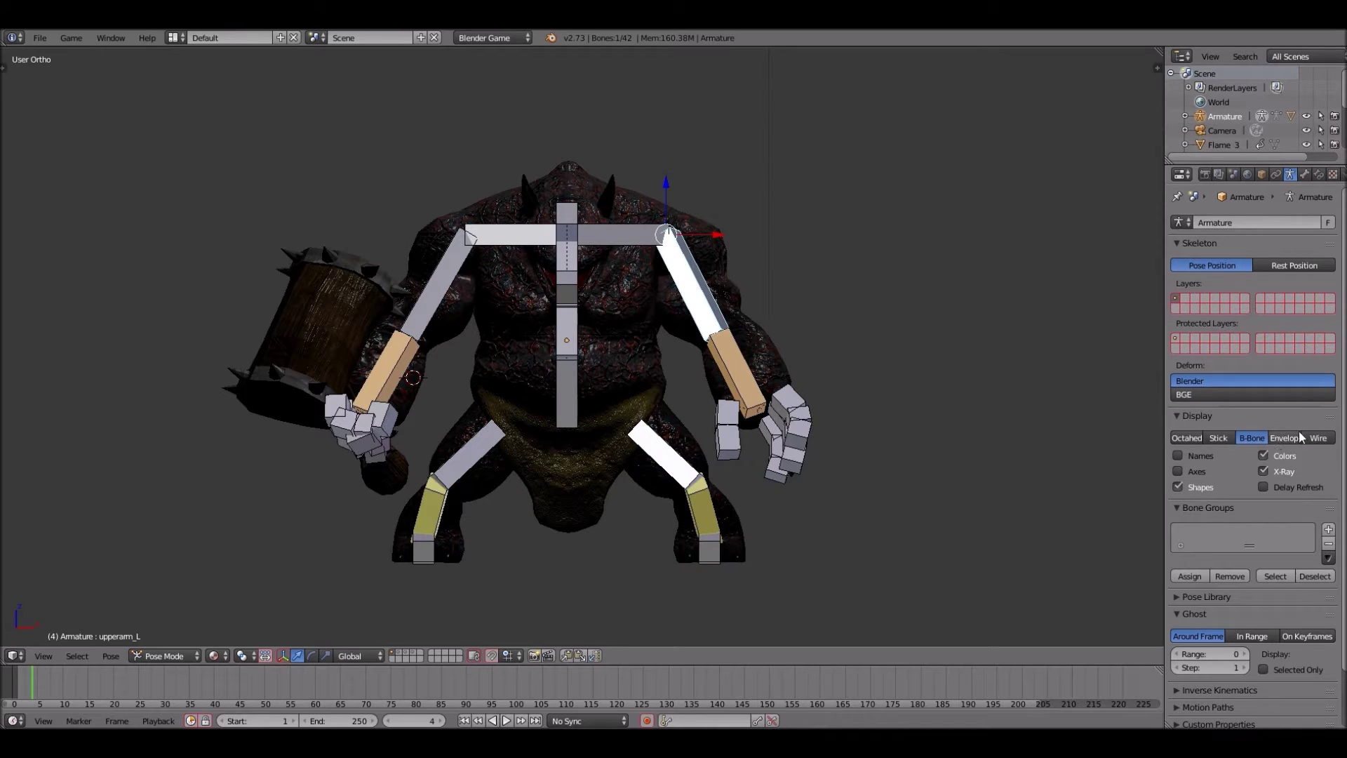
pyautogui.click(1301, 437)
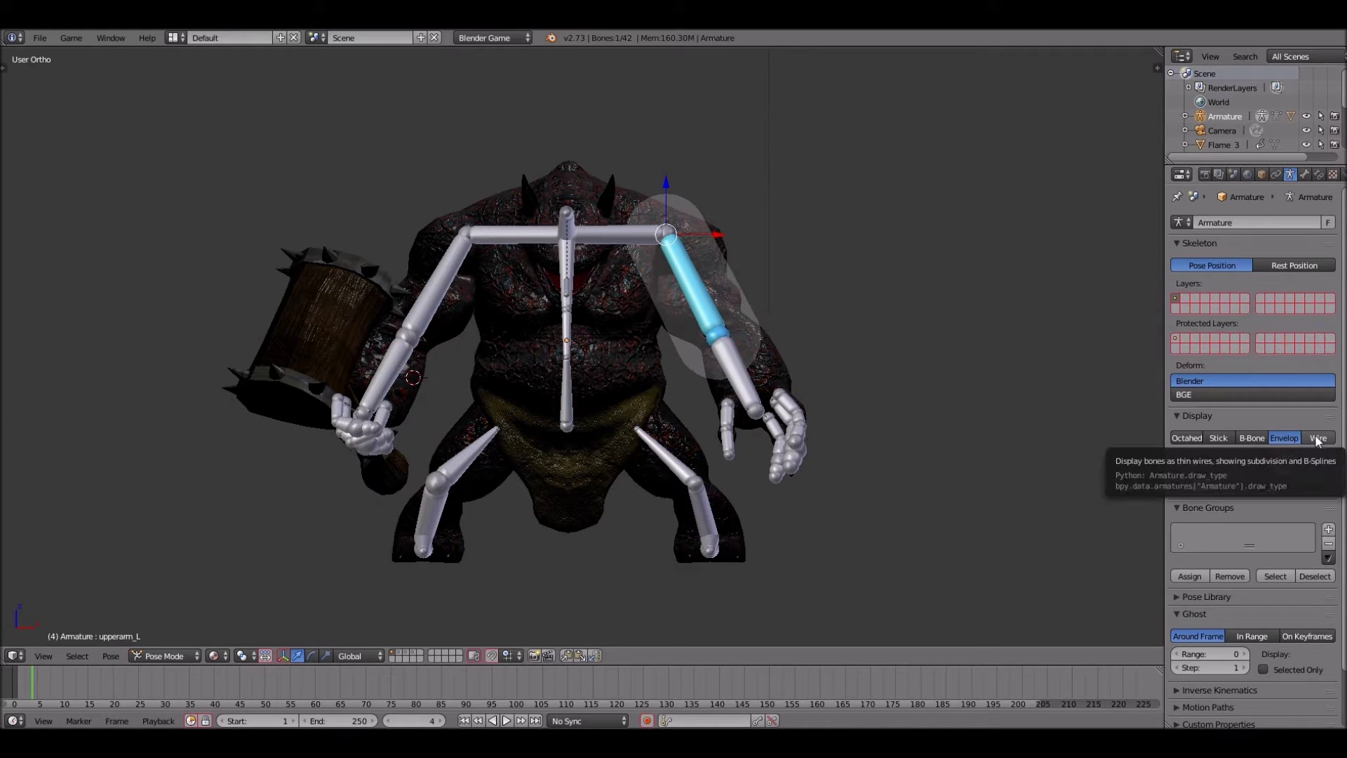
pyautogui.click(1318, 438)
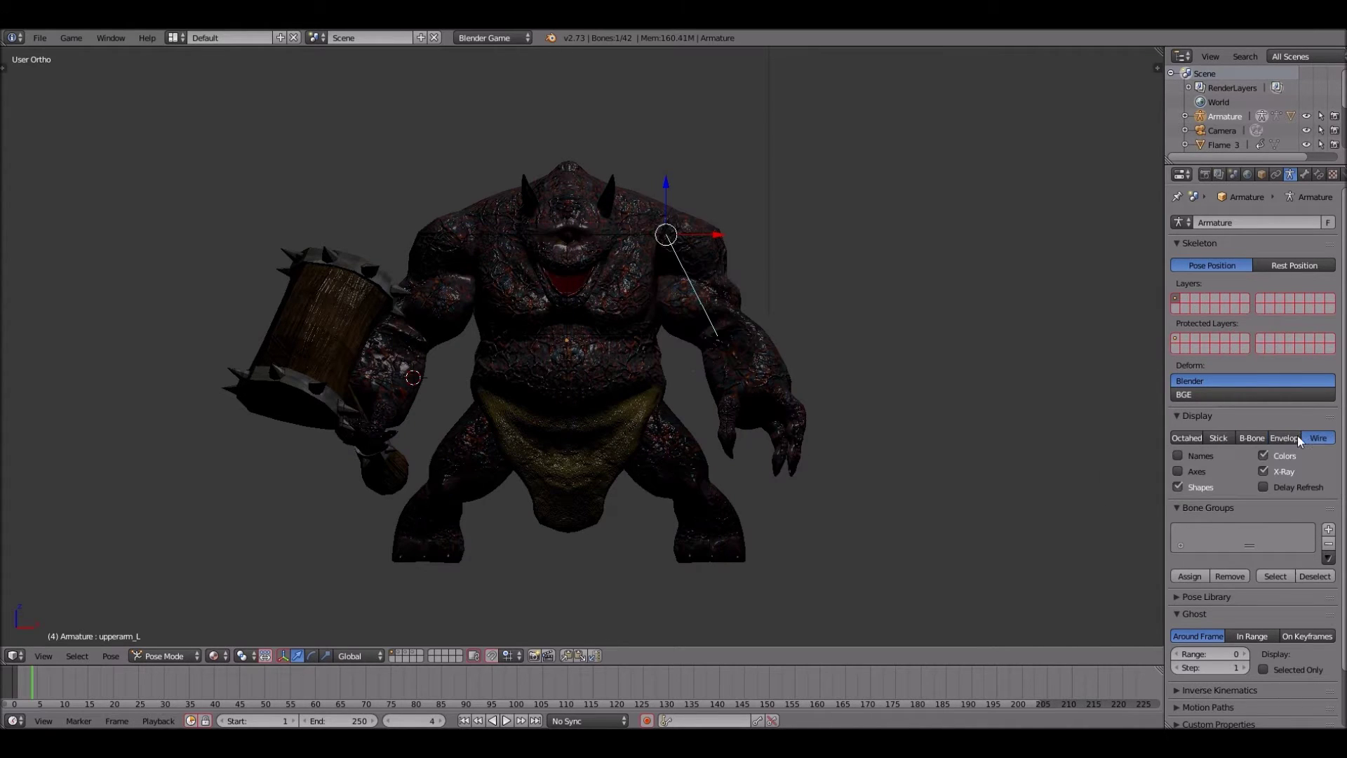
pyautogui.click(1216, 438)
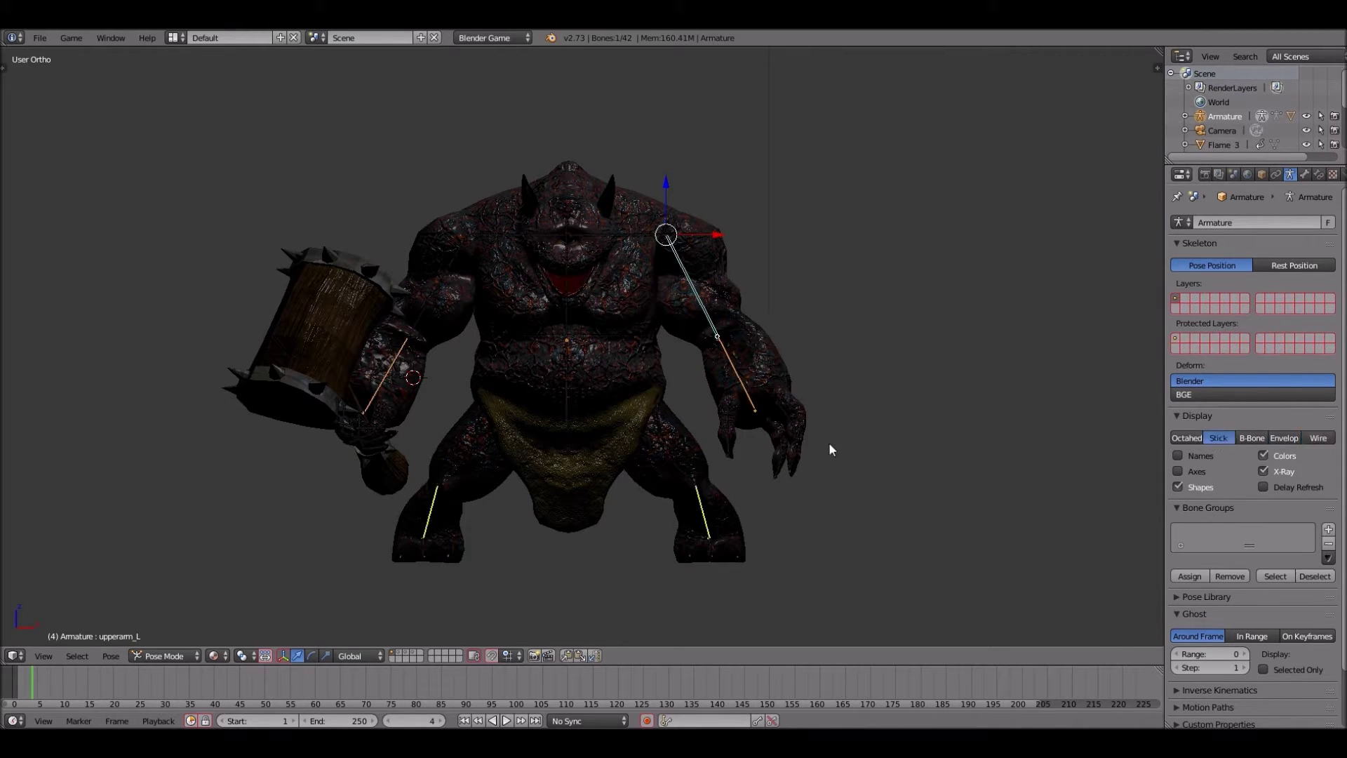
# - Move the right forearm bone up above the shoulder so the creature raises the hammer beside its head
pyautogui.rightClick(395, 366)
pyautogui.press('g')
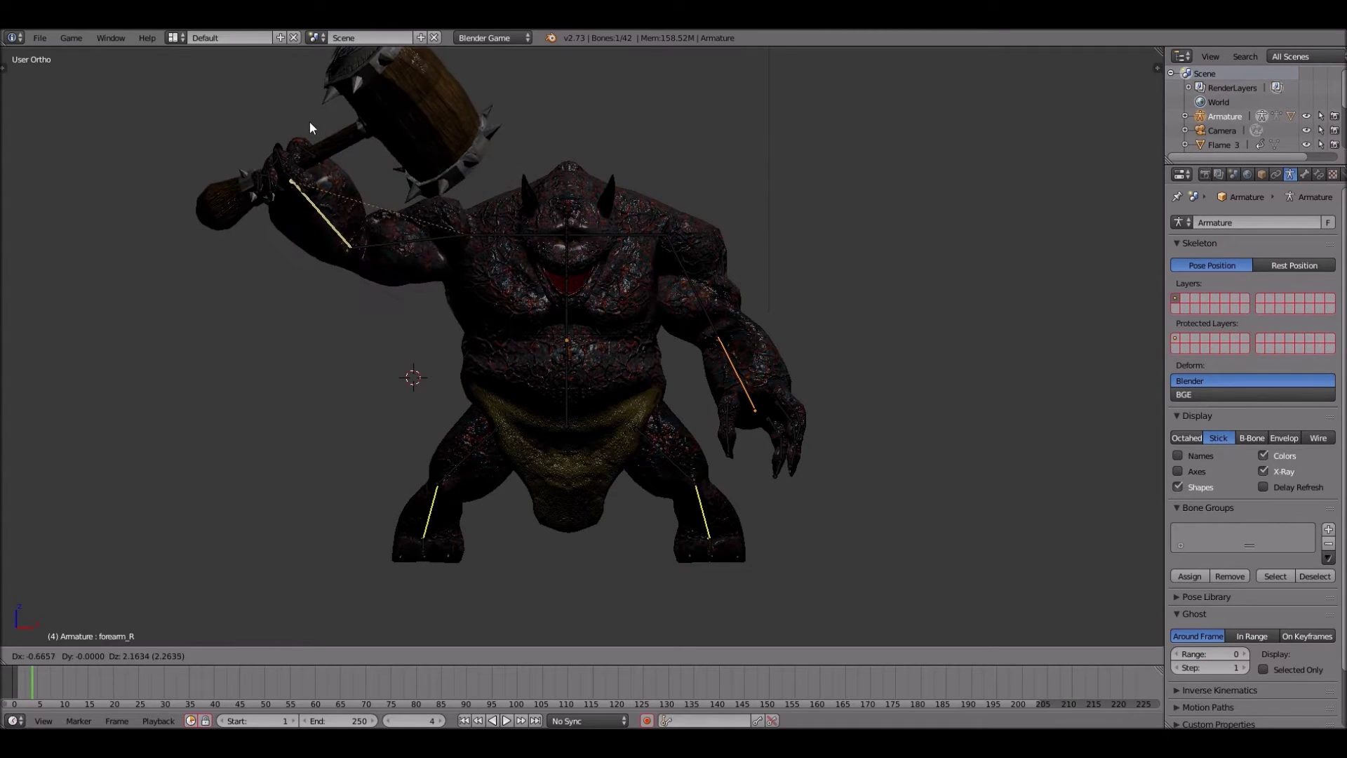
pyautogui.click(339, 70)
# - Examine the raised-hammer pose from all around the creature and close up from the front
pyautogui.keyDown('shift'); pyautogui.scroll(5, 457, 229); pyautogui.keyUp('shift')
pyautogui.scroll(-3, 457, 229)
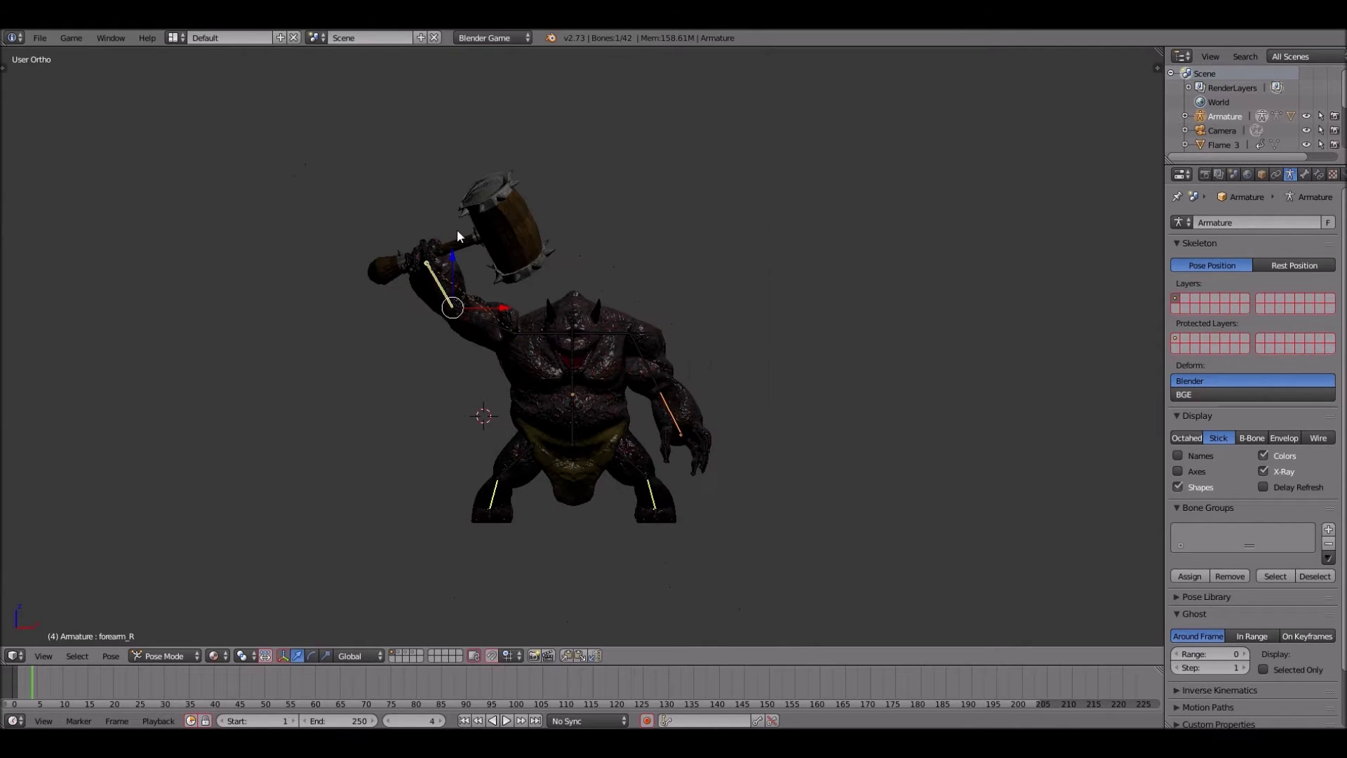
pyautogui.scroll(1, 457, 230)
pyautogui.press('KP_6')
pyautogui.press('KP_6')
pyautogui.press('KP_6')
pyautogui.press('KP_6')
pyautogui.press('KP_6')
pyautogui.press('KP_6')
pyautogui.press('KP_6')
pyautogui.press('KP_6')
pyautogui.press('KP_6')
pyautogui.press('KP_6')
pyautogui.press('KP_6')
pyautogui.press('KP_6')
pyautogui.press('KP_6')
pyautogui.press('KP_6')
pyautogui.press('KP_6')
pyautogui.press('KP_6')
pyautogui.press('KP_6')
pyautogui.press('KP_6')
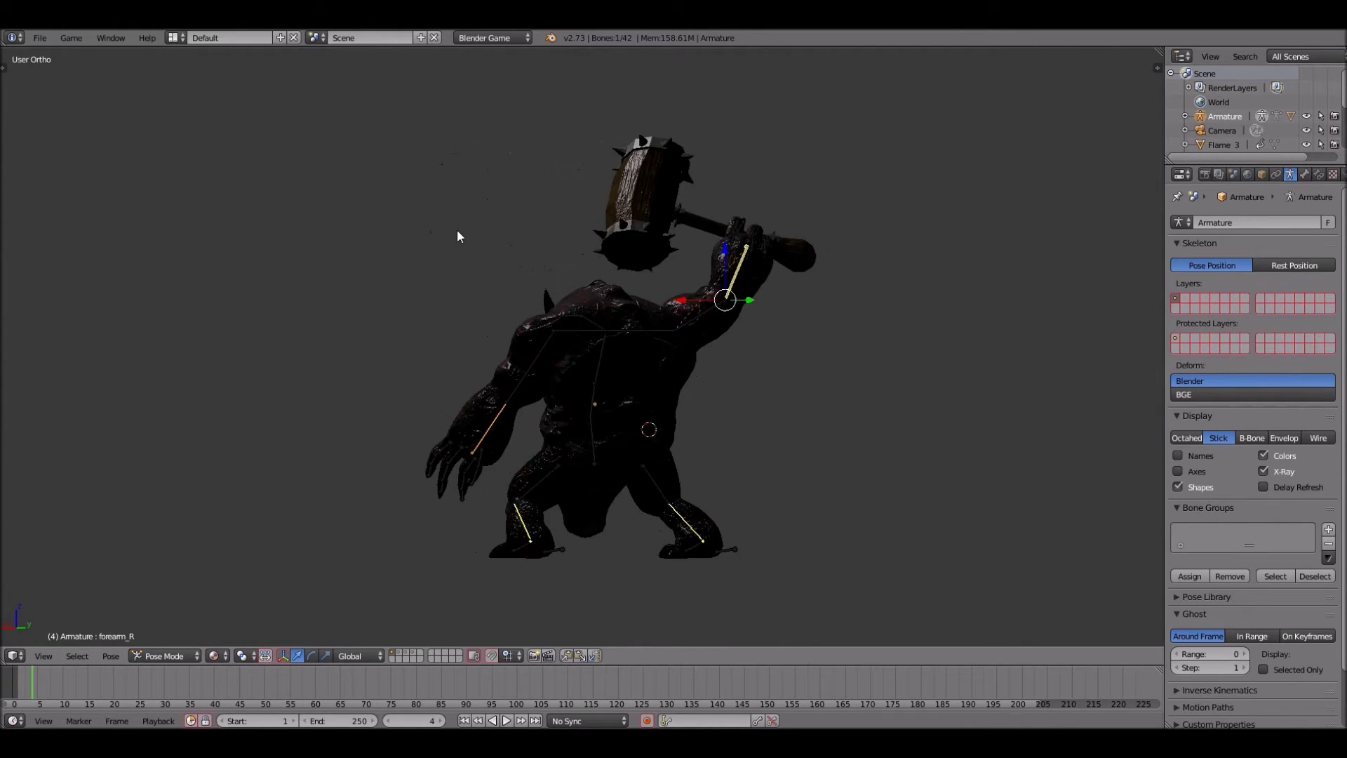
pyautogui.press('KP_6')
pyautogui.press('KP_6')
pyautogui.press('KP_6')
pyautogui.press('KP_6')
pyautogui.press('KP_6')
pyautogui.press('KP_6')
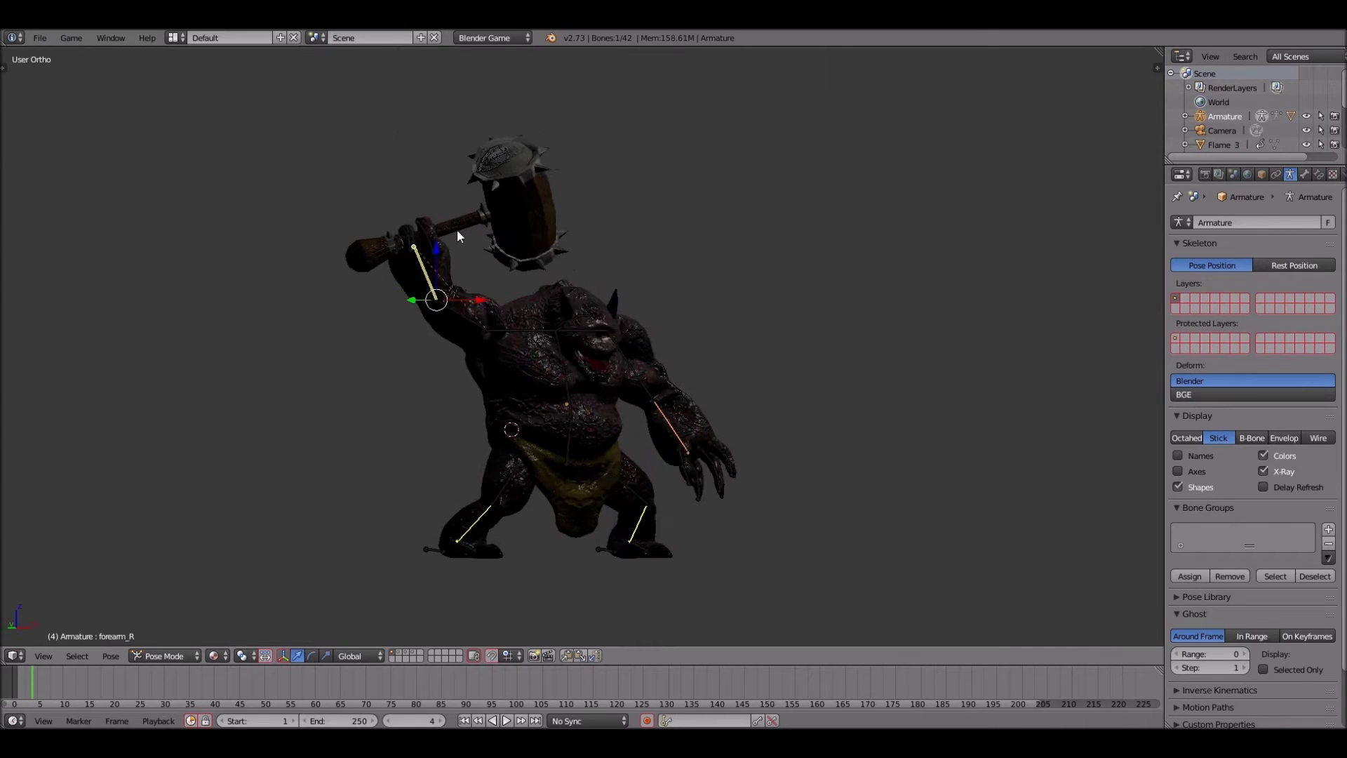
pyautogui.press('KP_1')
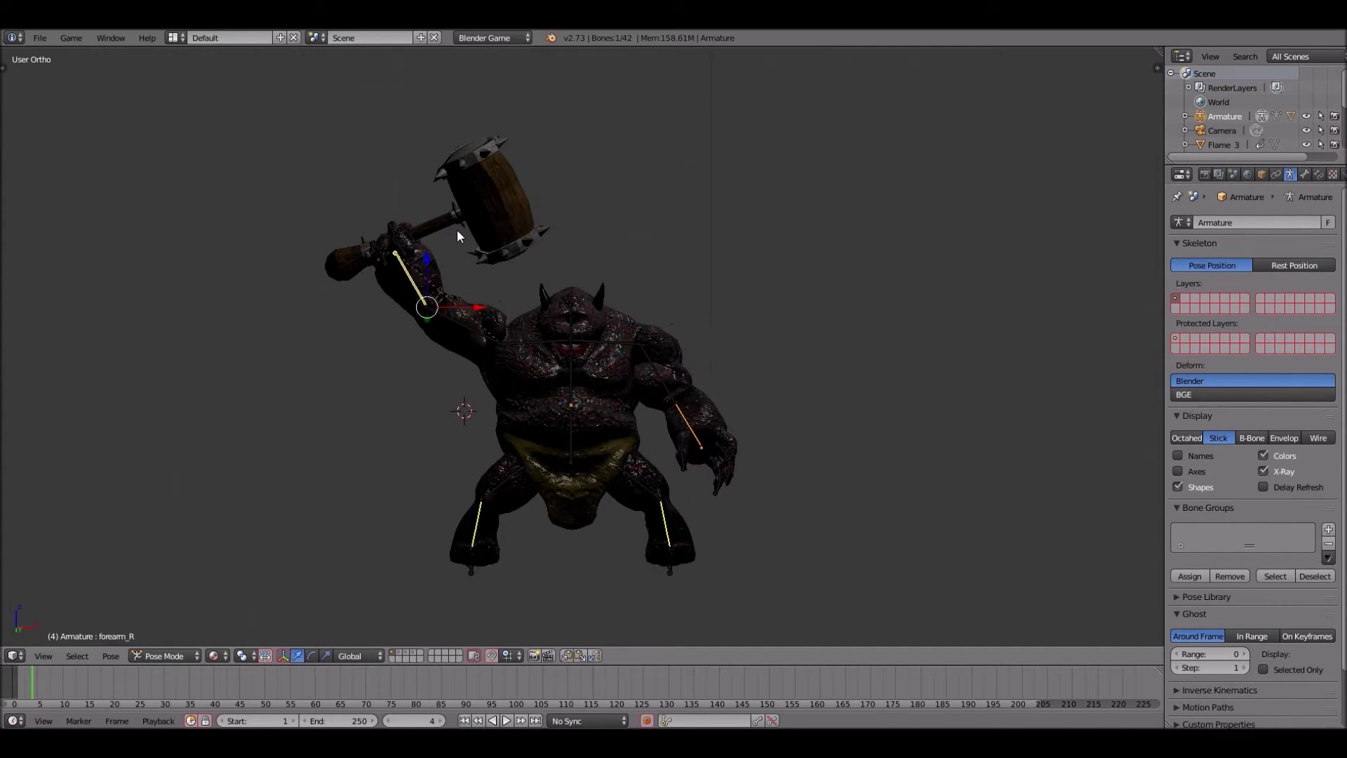
pyautogui.scroll(1, 561, 322)
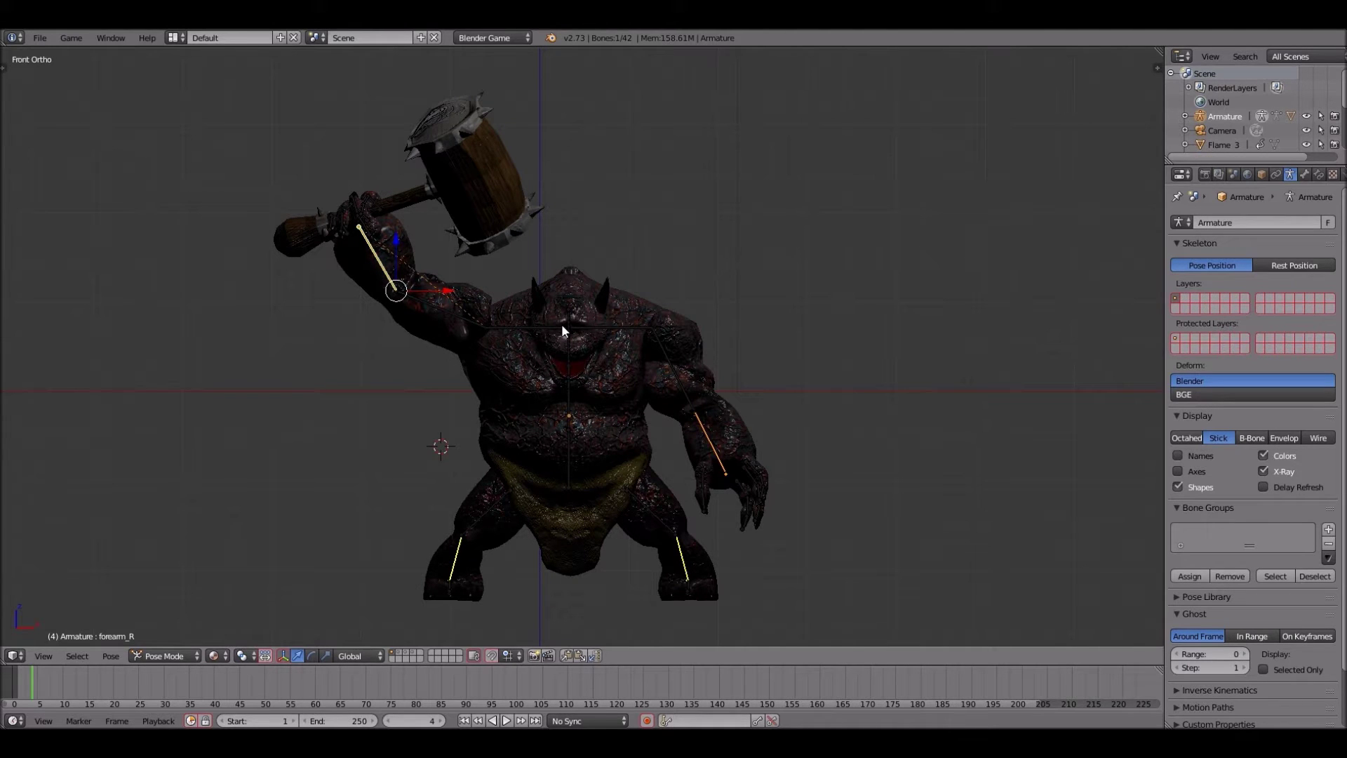
pyautogui.scroll(1, 565, 331)
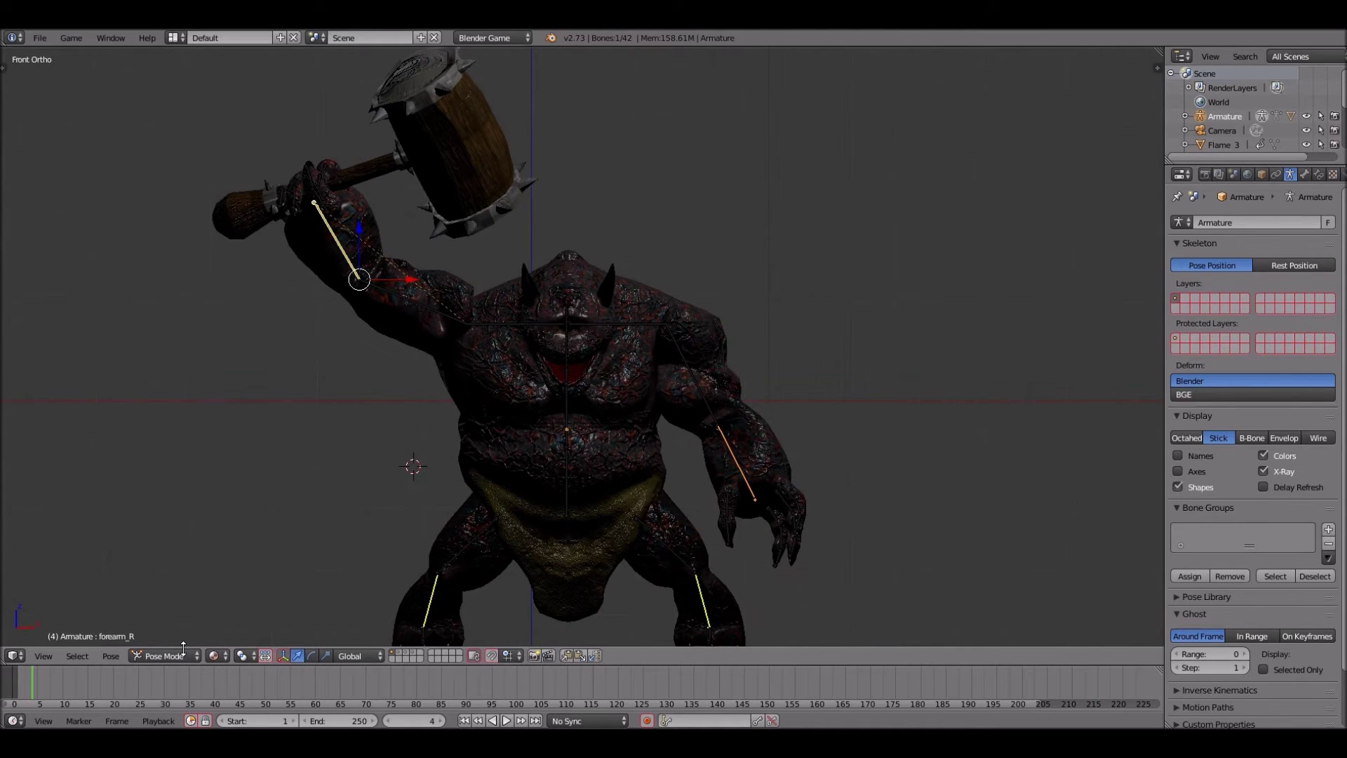
pyautogui.press('Tab')
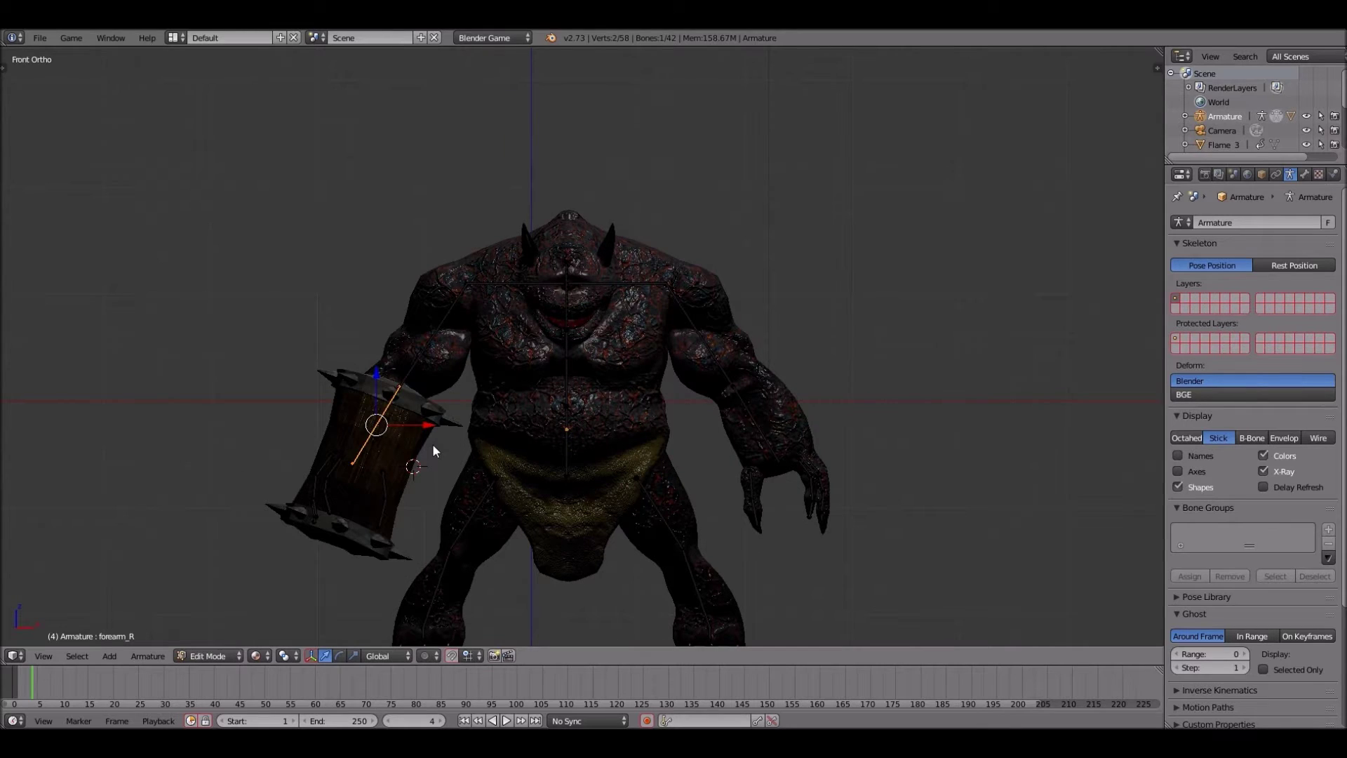
pyautogui.press('Tab')
pyautogui.press('Tab')
pyautogui.press('Tab')
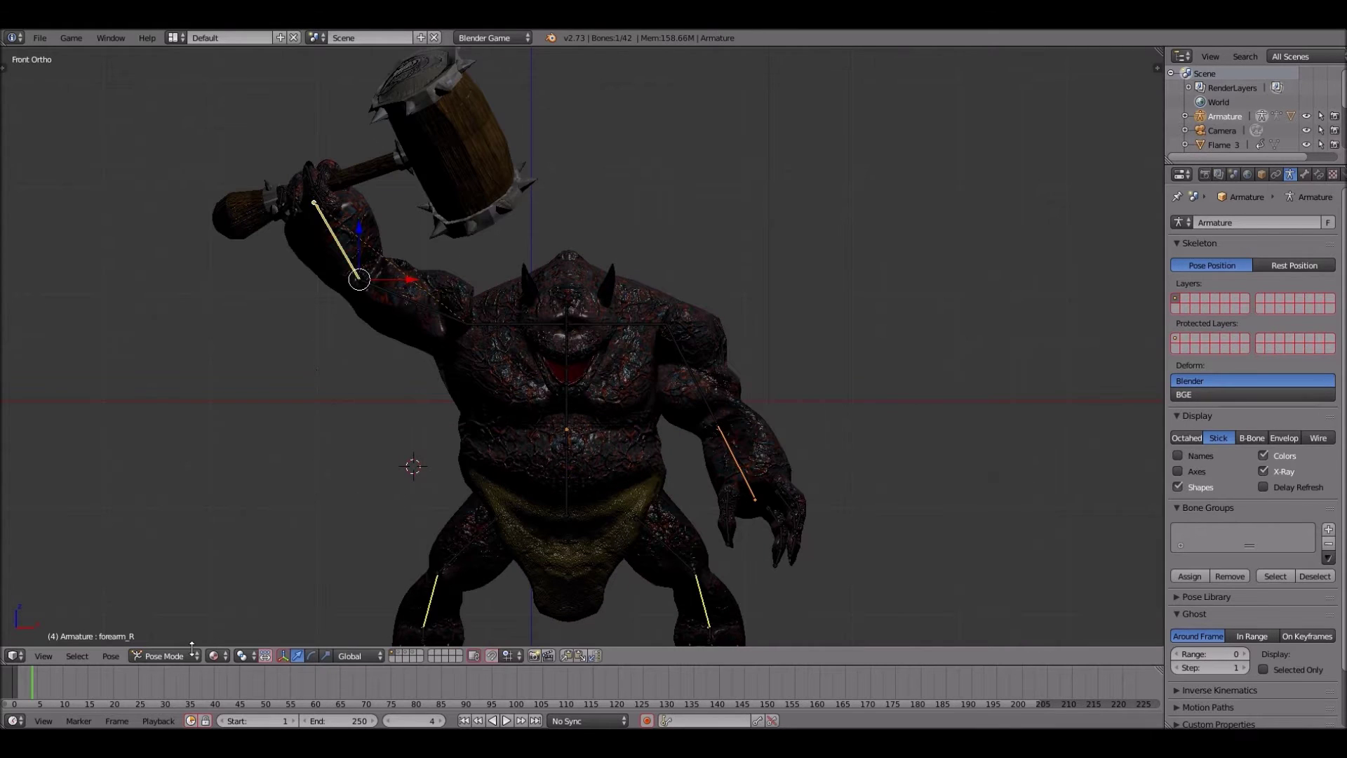
# - Switch the armature from Pose Mode to Object Mode, and run the game preview briefly before stopping it
pyautogui.click(191, 655)
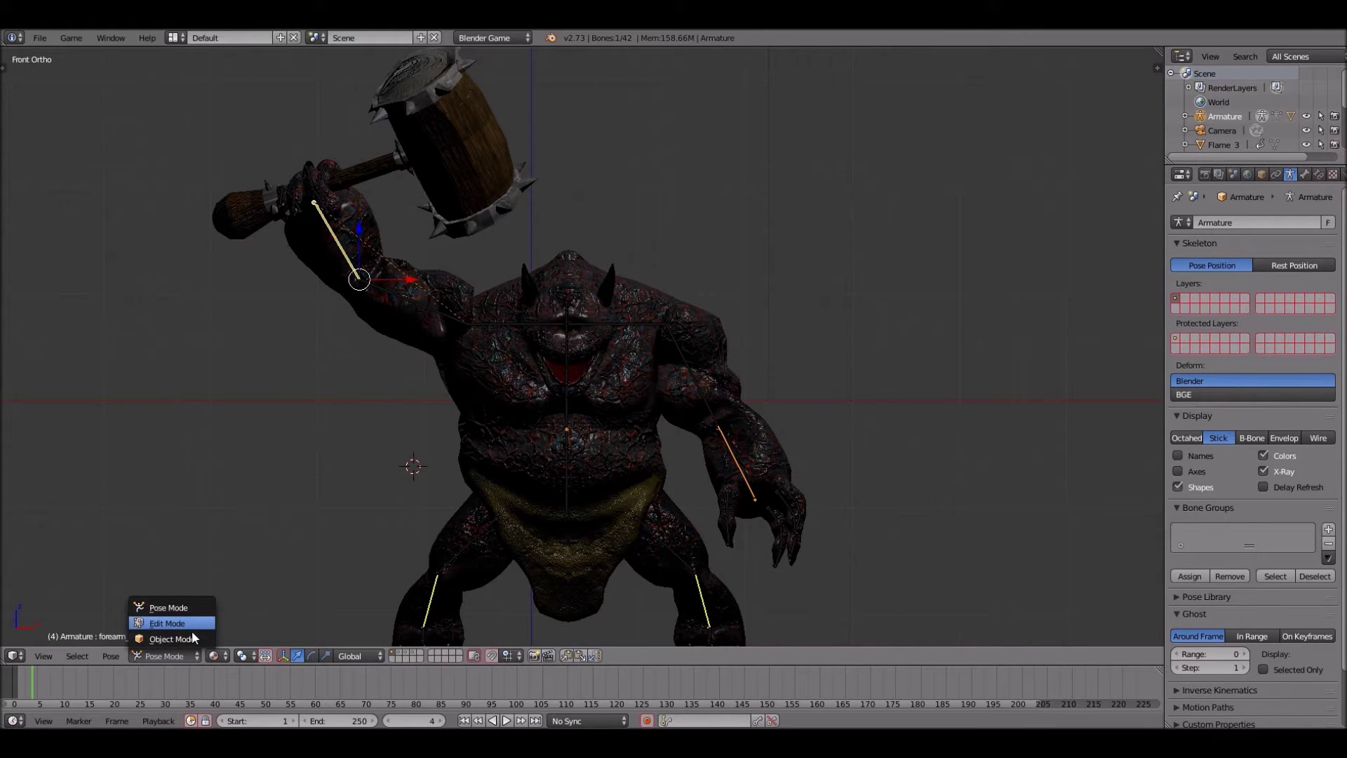
pyautogui.click(194, 638)
pyautogui.scroll(-3, 494, 412)
pyautogui.scroll(1, 494, 413)
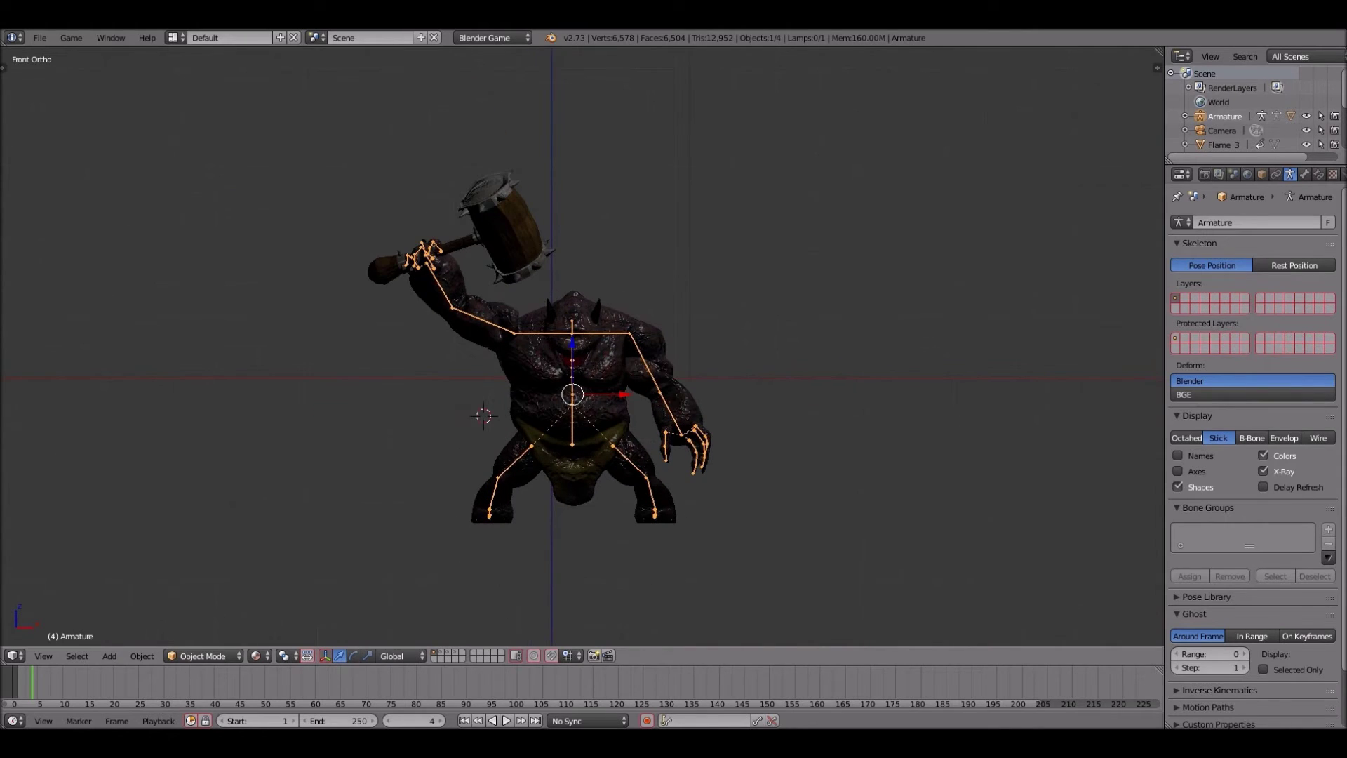
pyautogui.press('p')
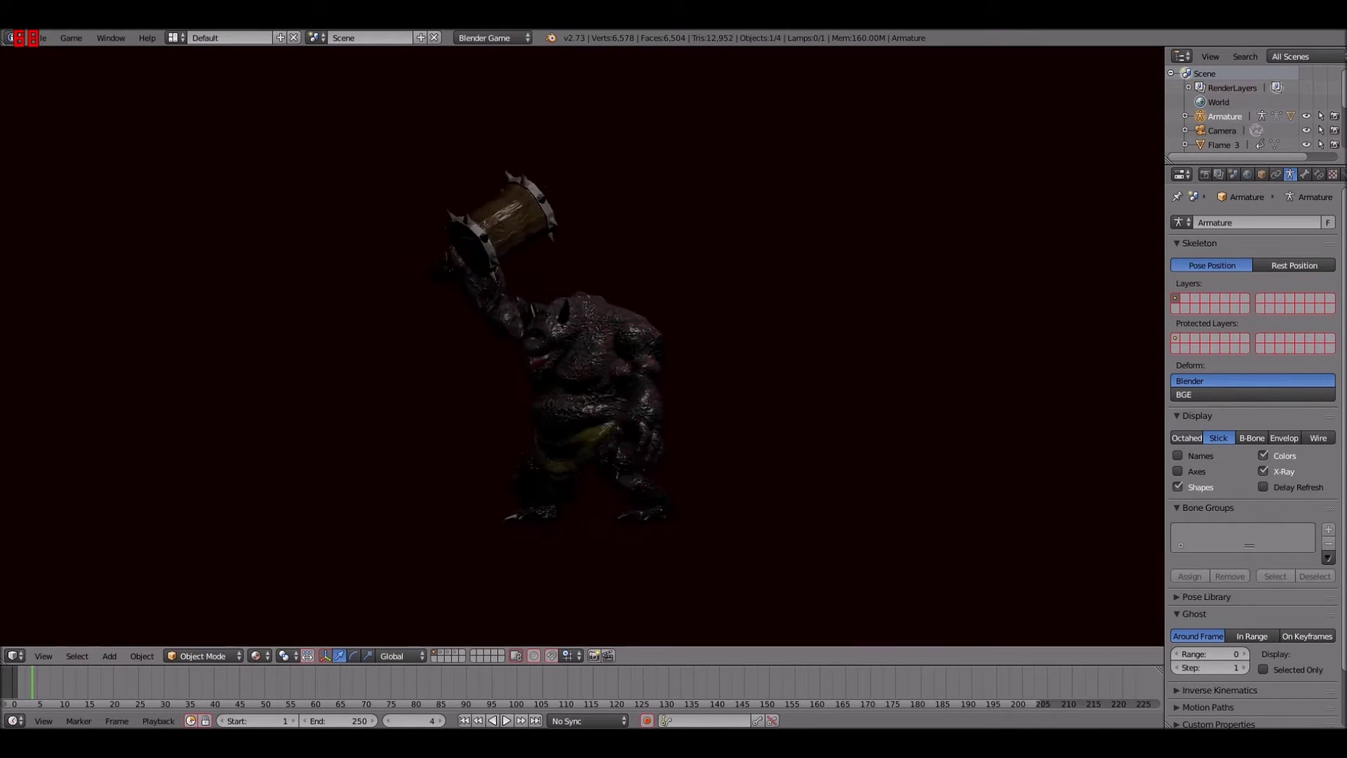
pyautogui.press('Escape')
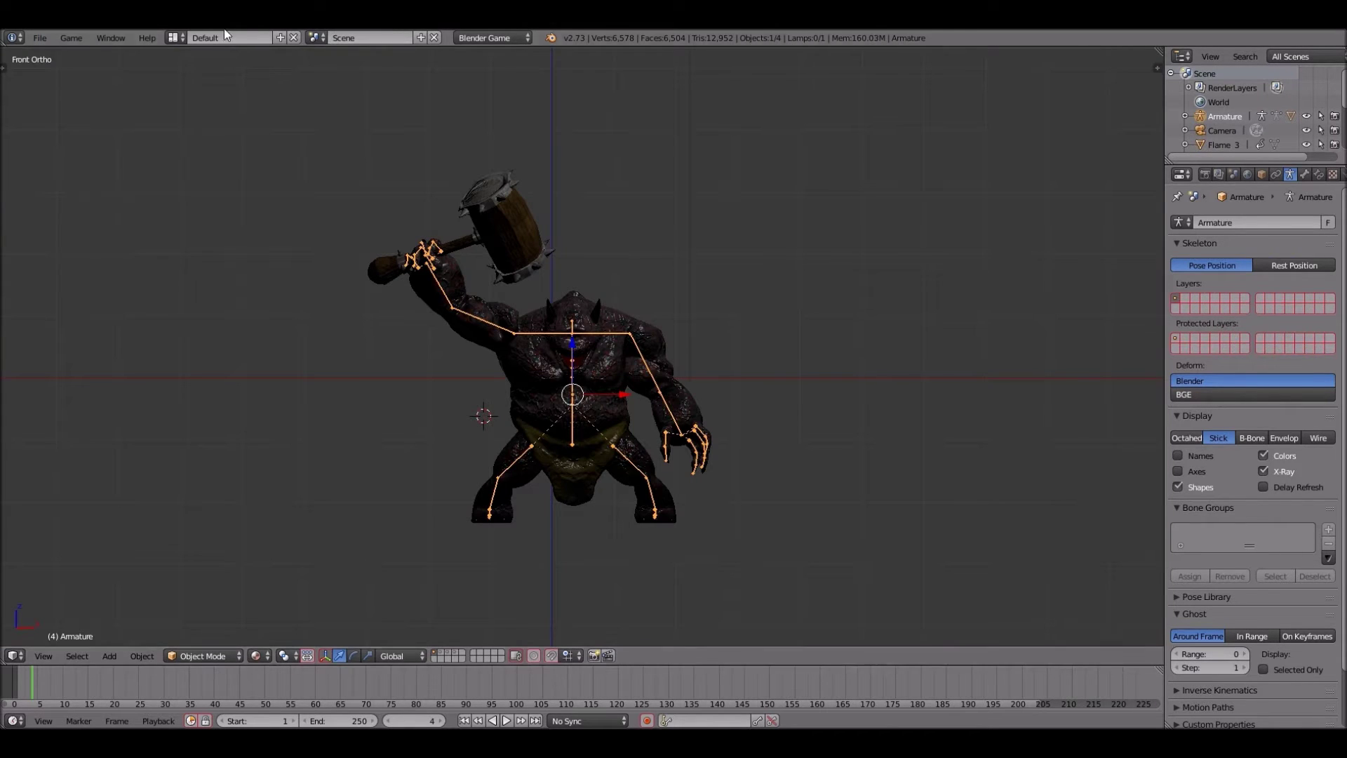
# - Switch to the Game Logic layout and delete the war hammer's Always sensor, And controller and Motion actuator
pyautogui.click(173, 37)
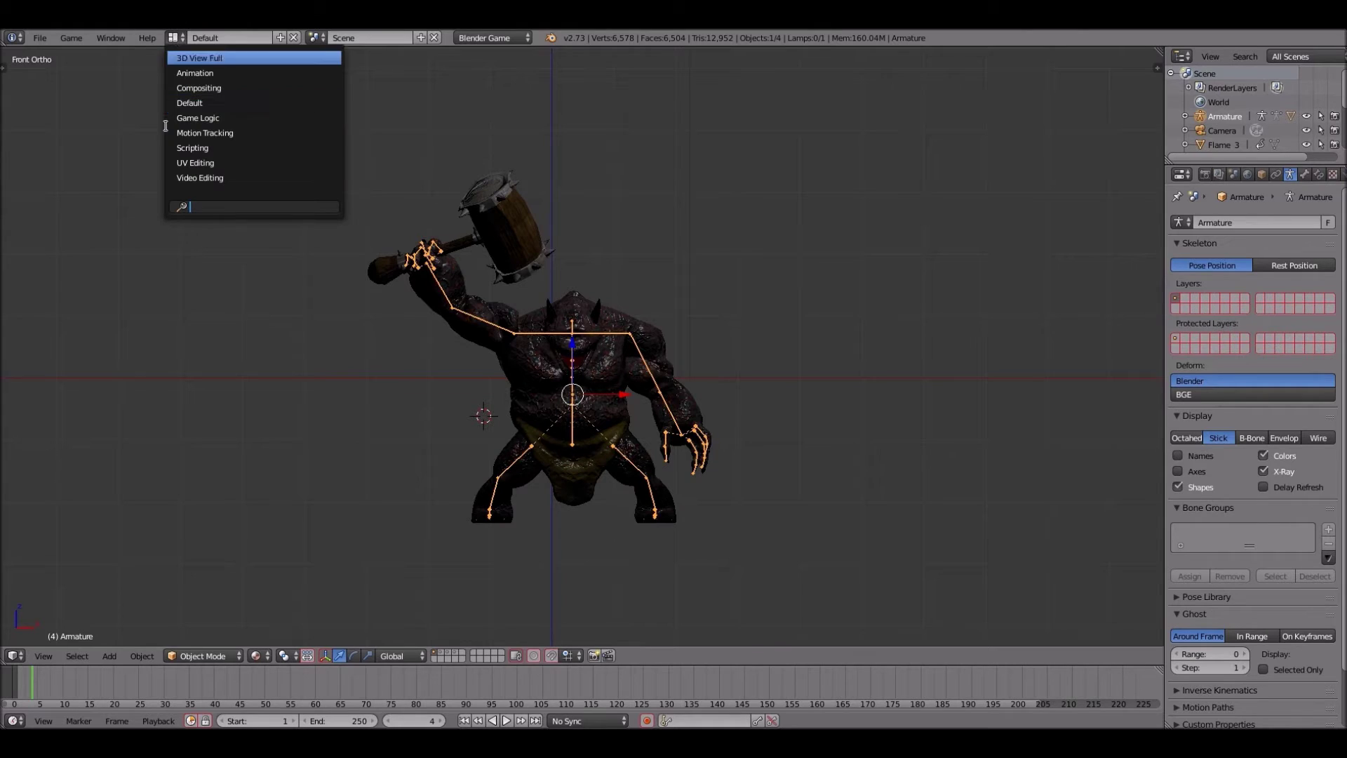
pyautogui.click(183, 118)
pyautogui.rightClick(528, 133)
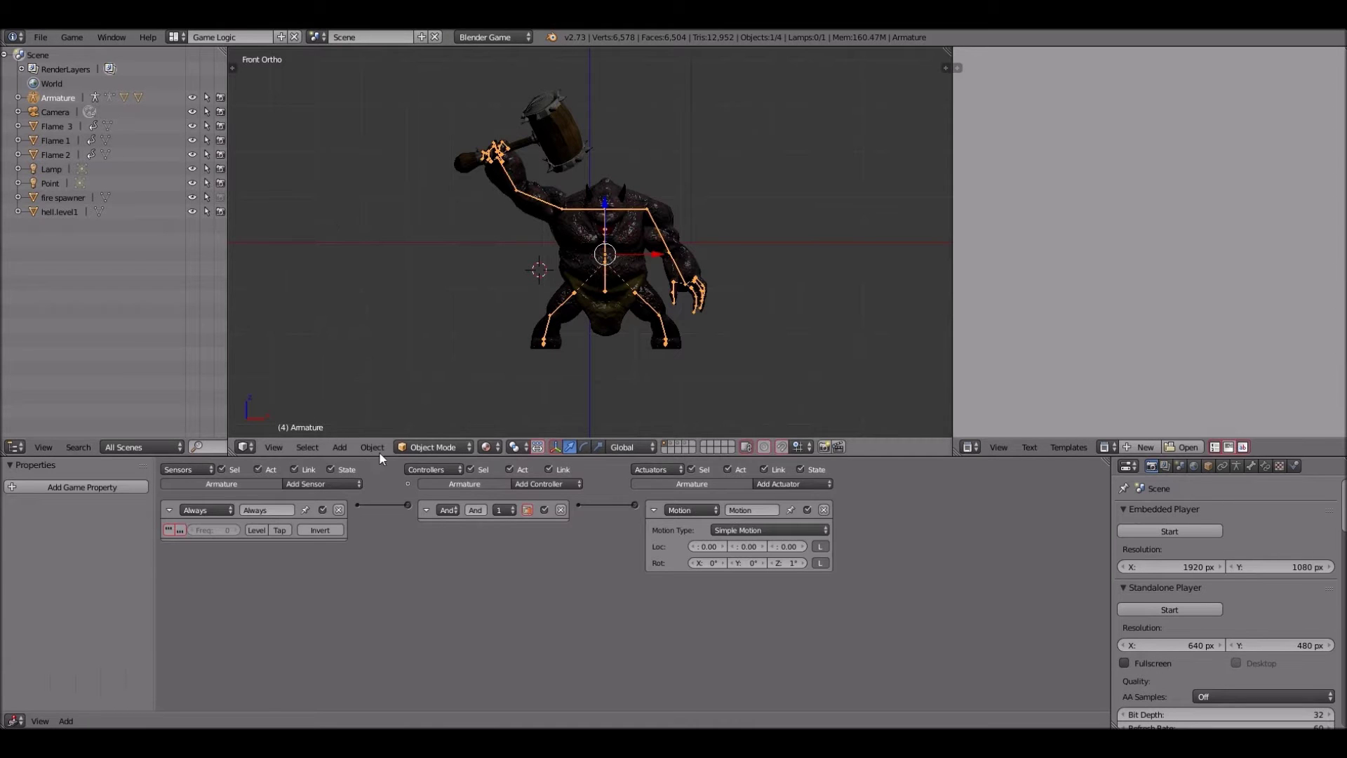
pyautogui.click(340, 509)
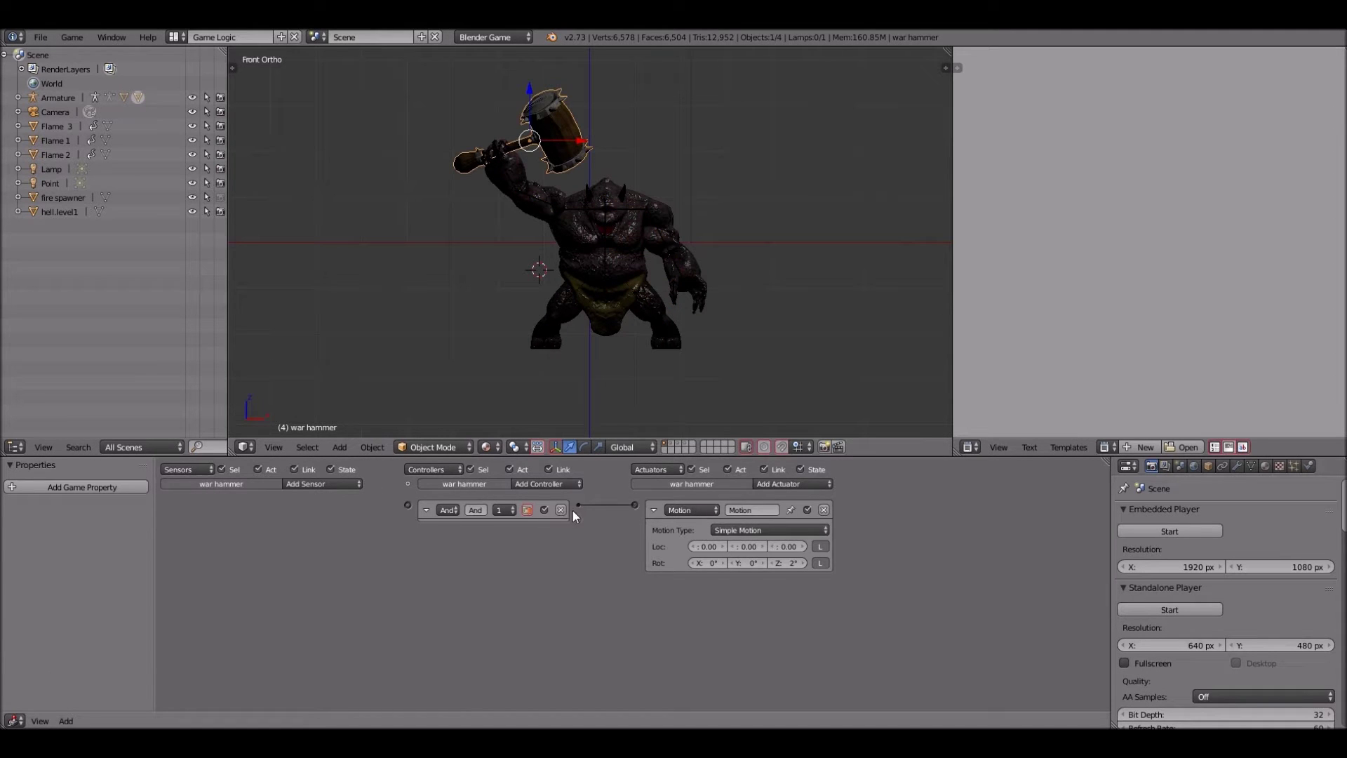
pyautogui.click(561, 509)
pyautogui.click(824, 509)
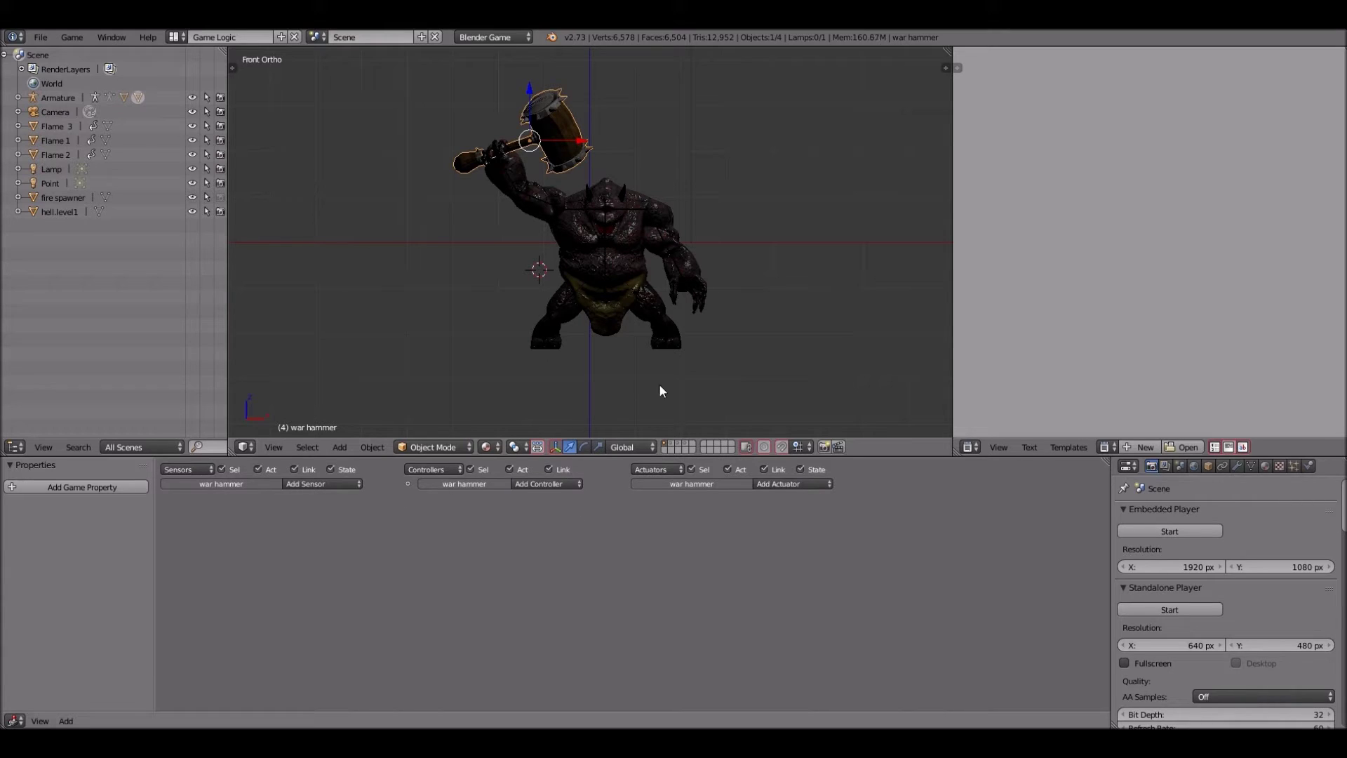
# - Delete the armature's Motion actuator, And controller and Always sensor
pyautogui.rightClick(604, 254)
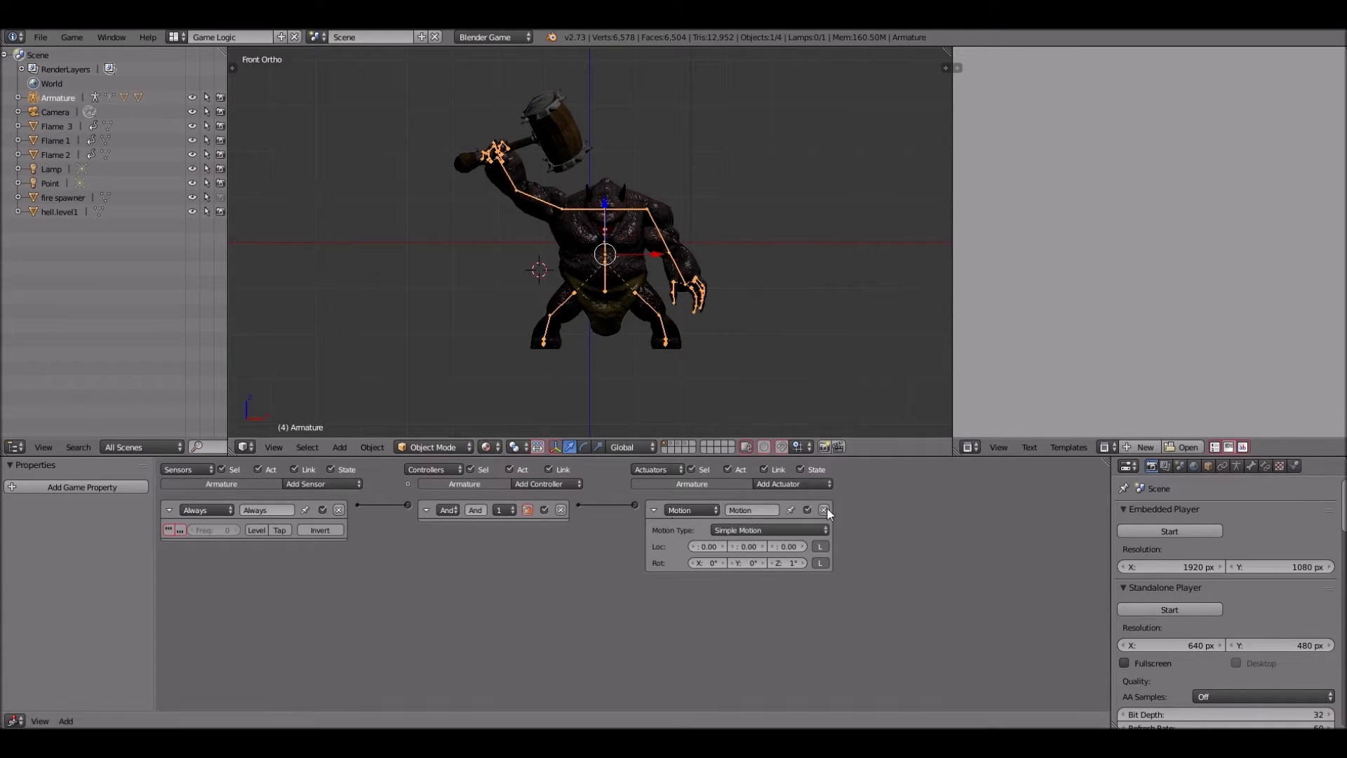
pyautogui.click(824, 509)
pyautogui.click(565, 508)
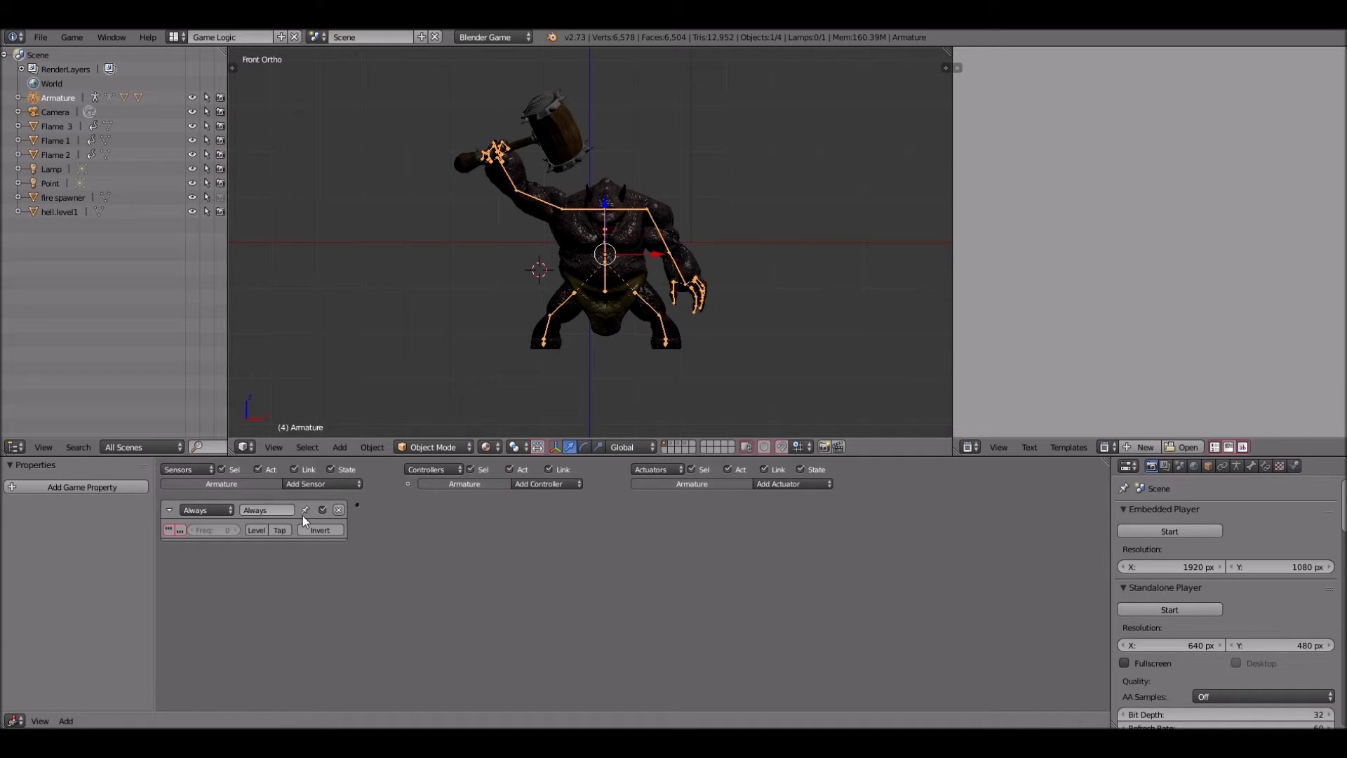
pyautogui.click(338, 510)
# - Enlarge the 3D view over the logic editor, and switch to the Animation screen layout
pyautogui.scroll(-3, 486, 356)
pyautogui.scroll(5, 491, 361)
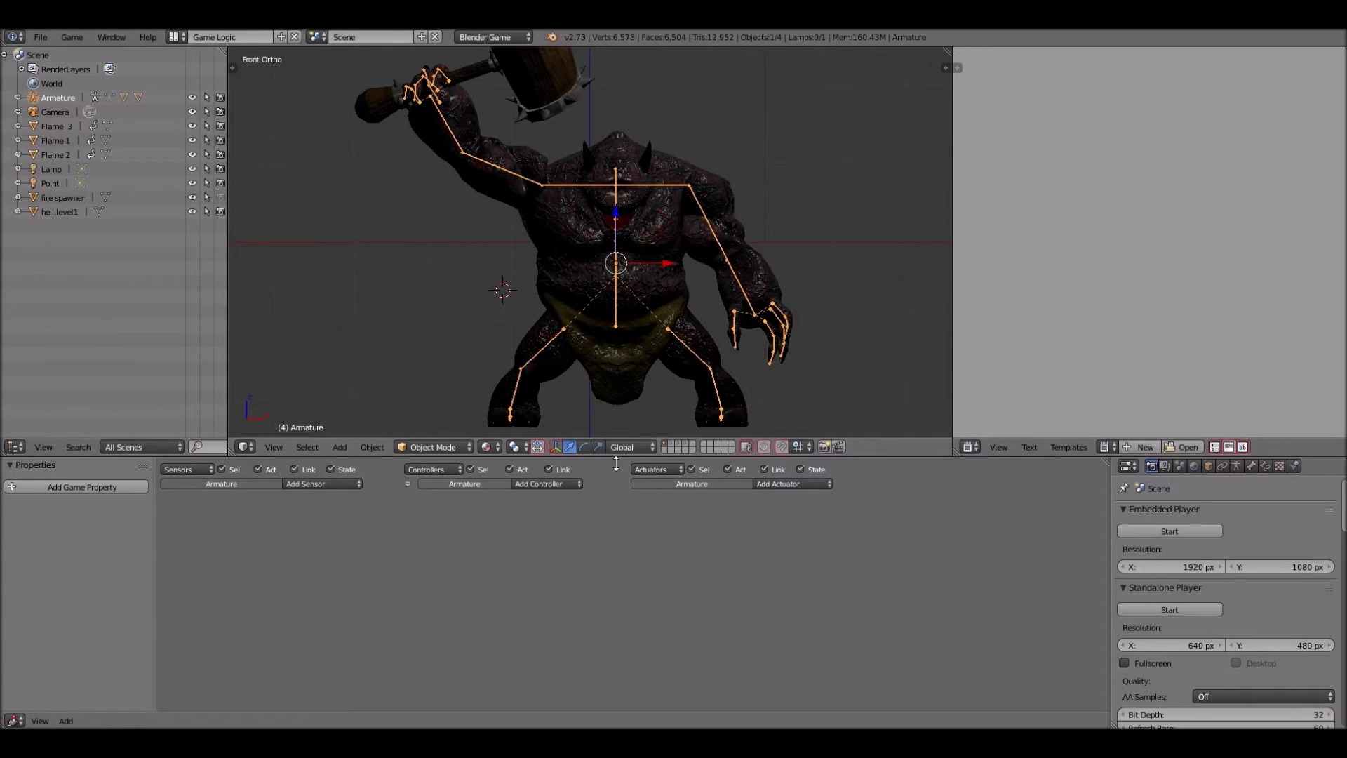
pyautogui.moveTo(616, 463); pyautogui.dragTo(616, 547)
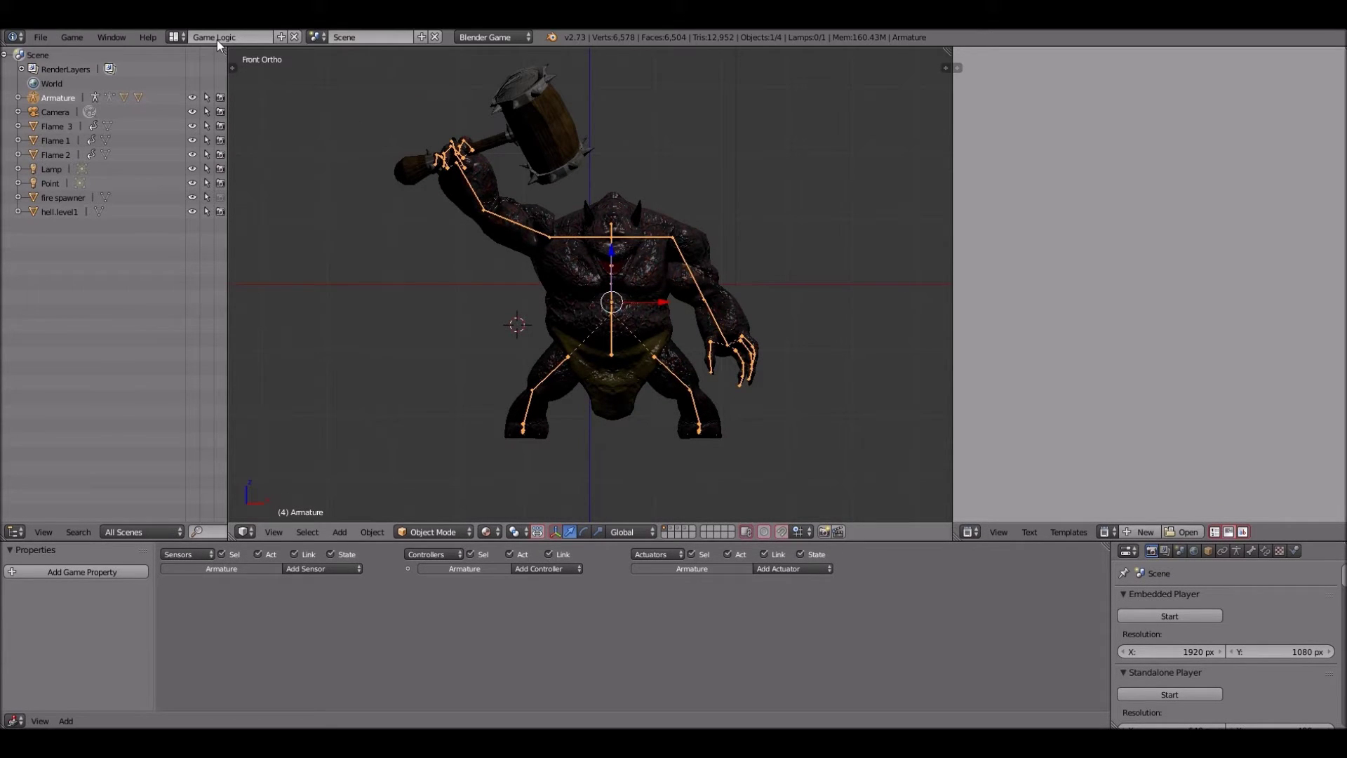
pyautogui.click(176, 37)
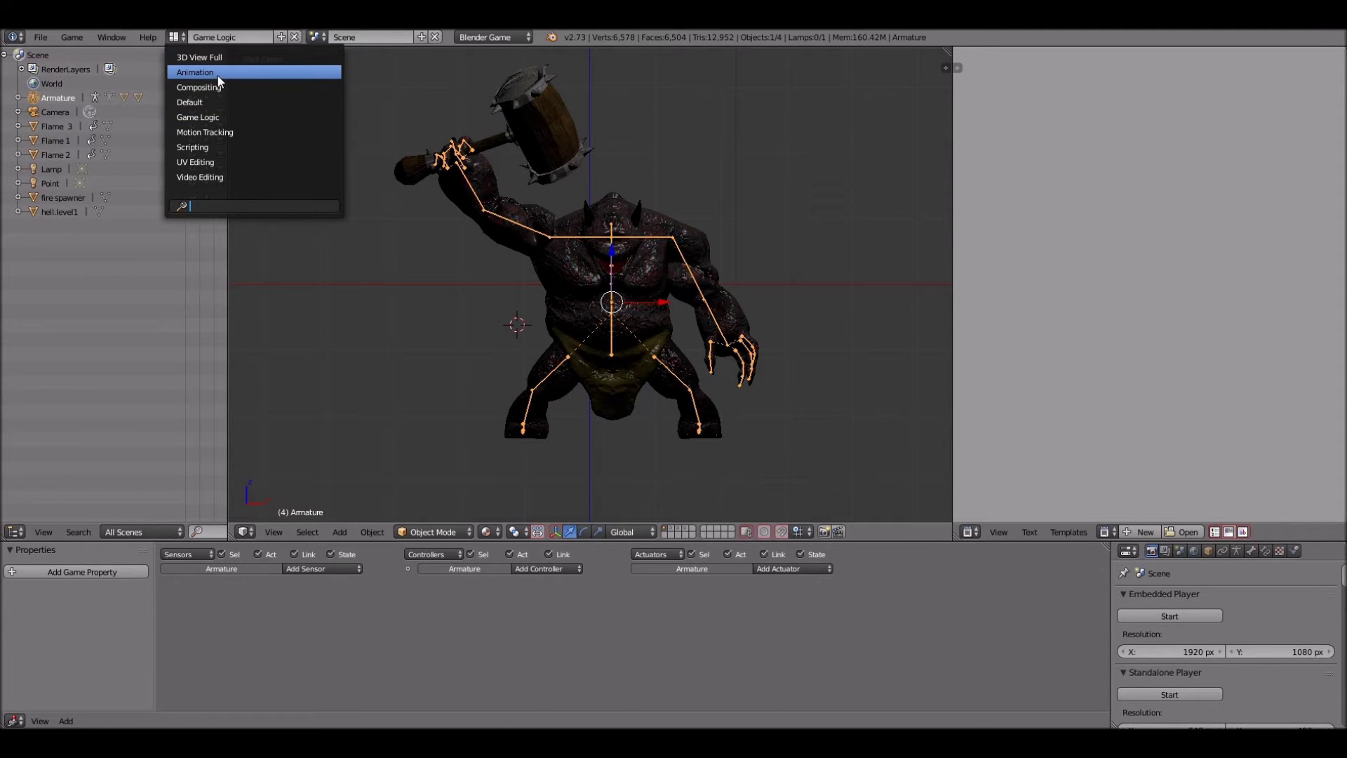
pyautogui.click(218, 76)
# - Turn off the grid floor in the 3D view's display settings and hide the properties region
pyautogui.press('n')
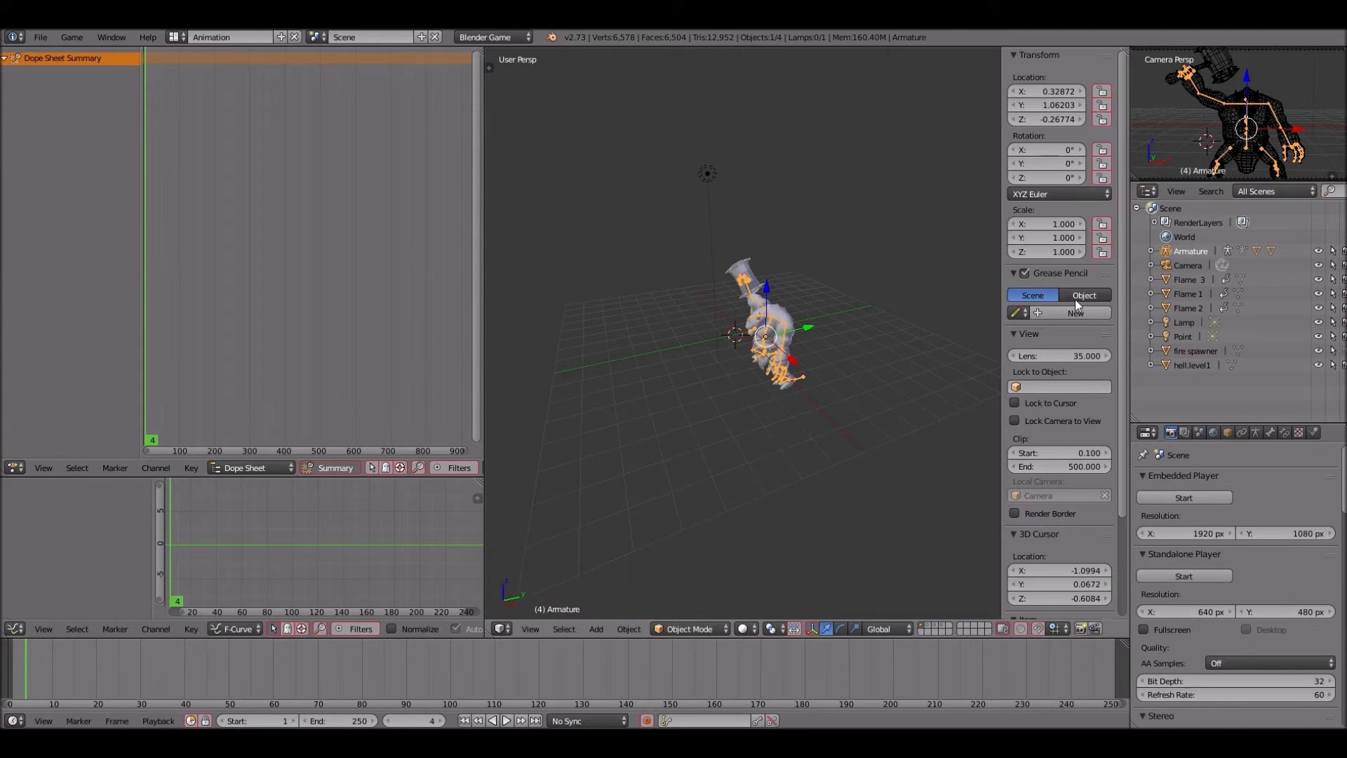
pyautogui.scroll(-5, 1055, 373)
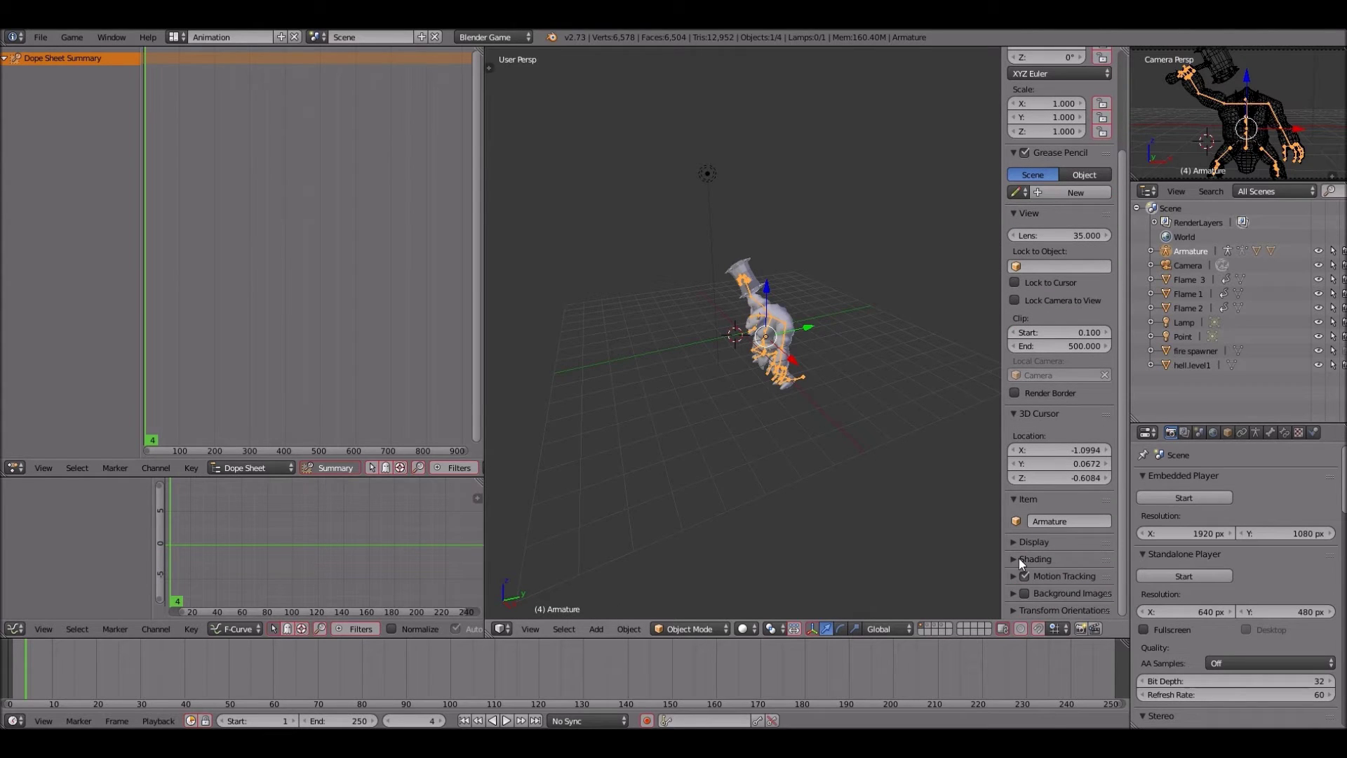
pyautogui.click(1019, 558)
pyautogui.click(1017, 547)
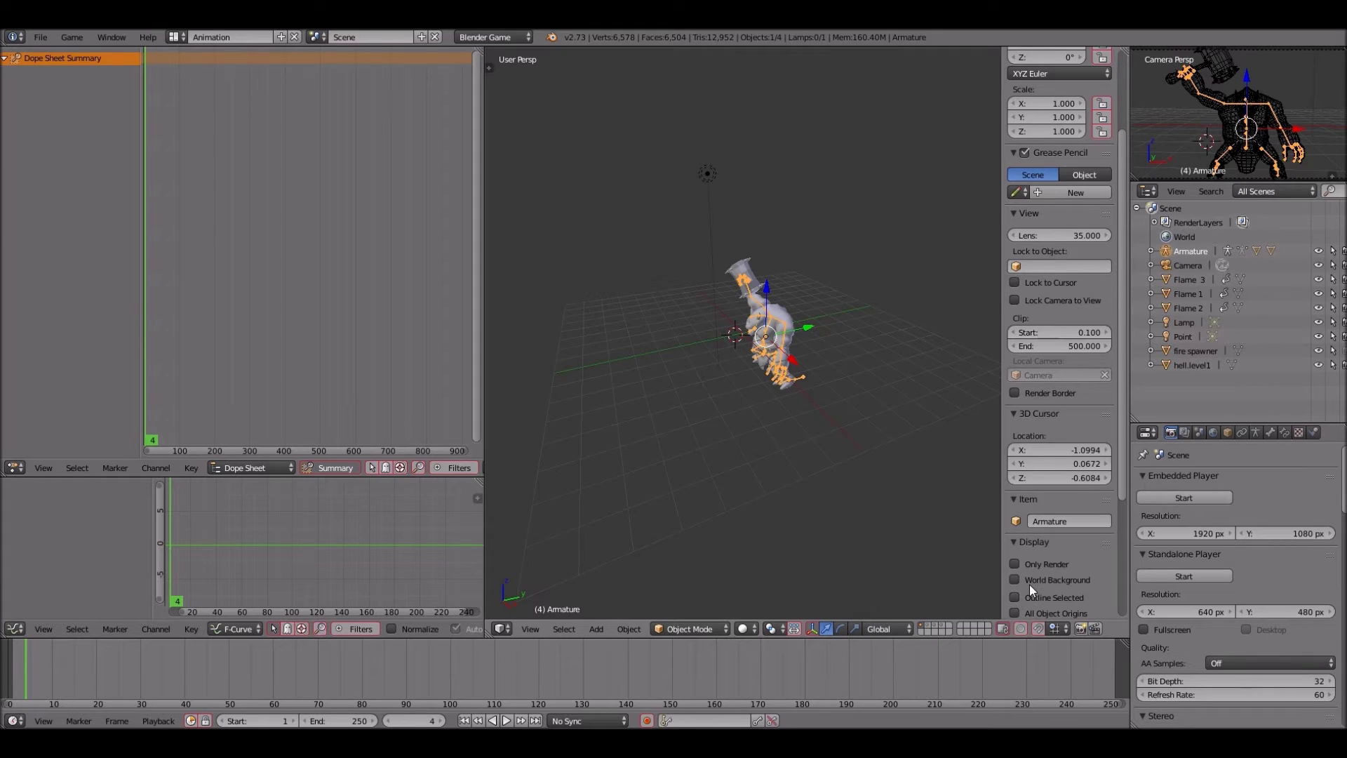
pyautogui.scroll(-6, 1029, 583)
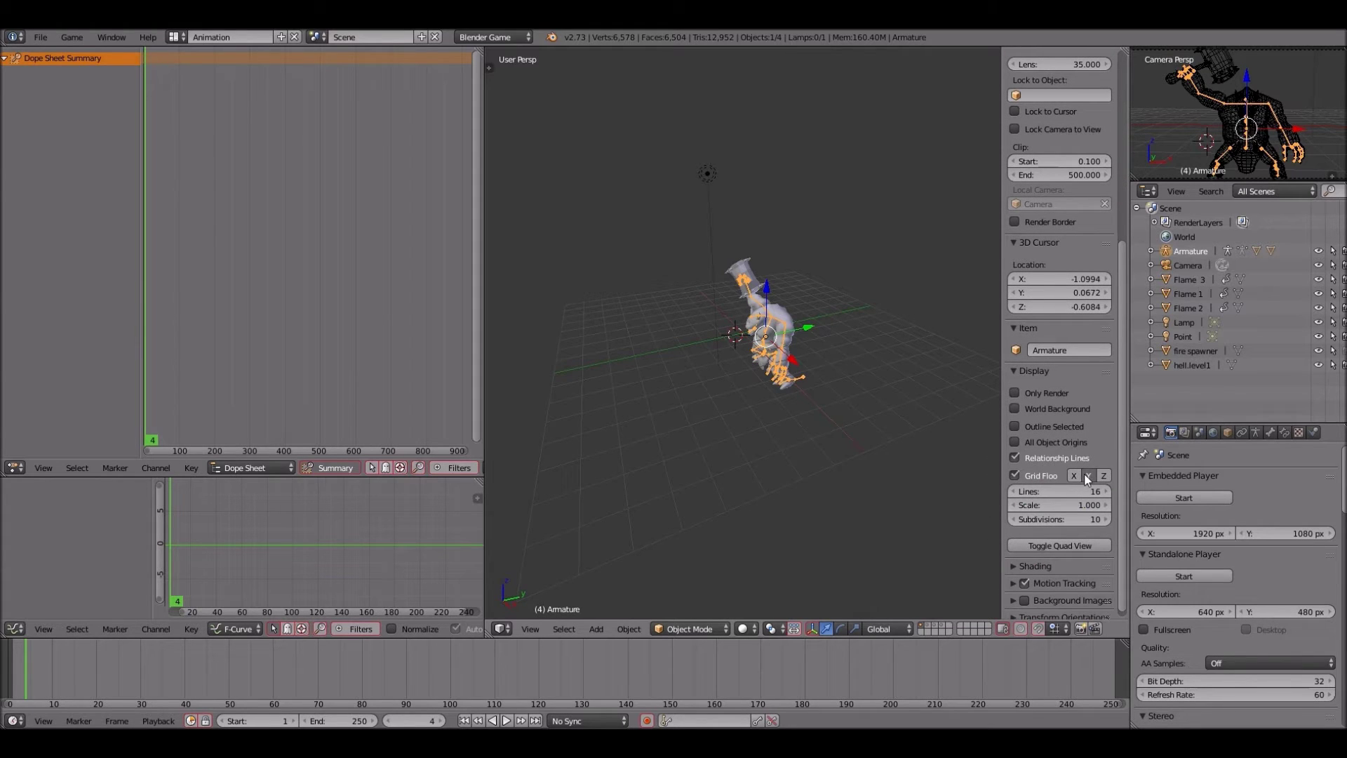
pyautogui.click(1013, 475)
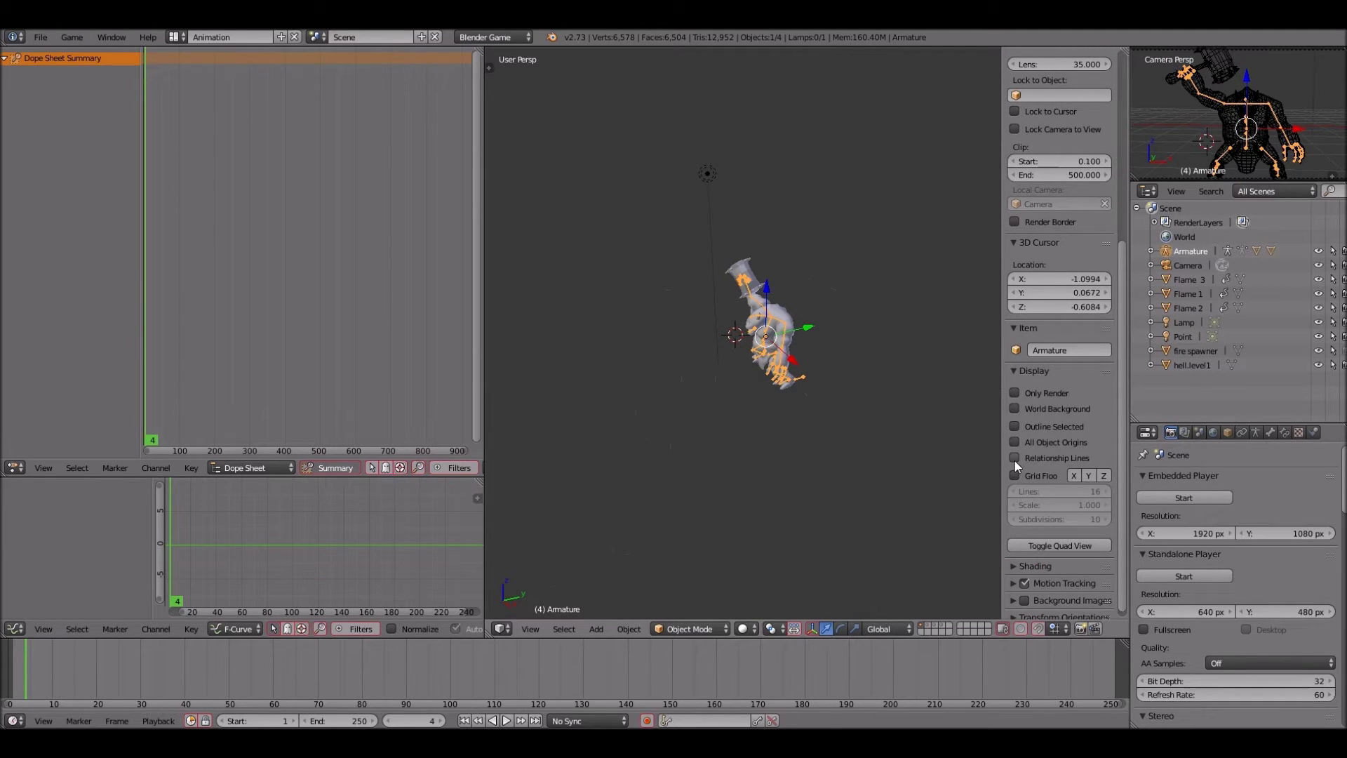
pyautogui.scroll(4, 812, 400)
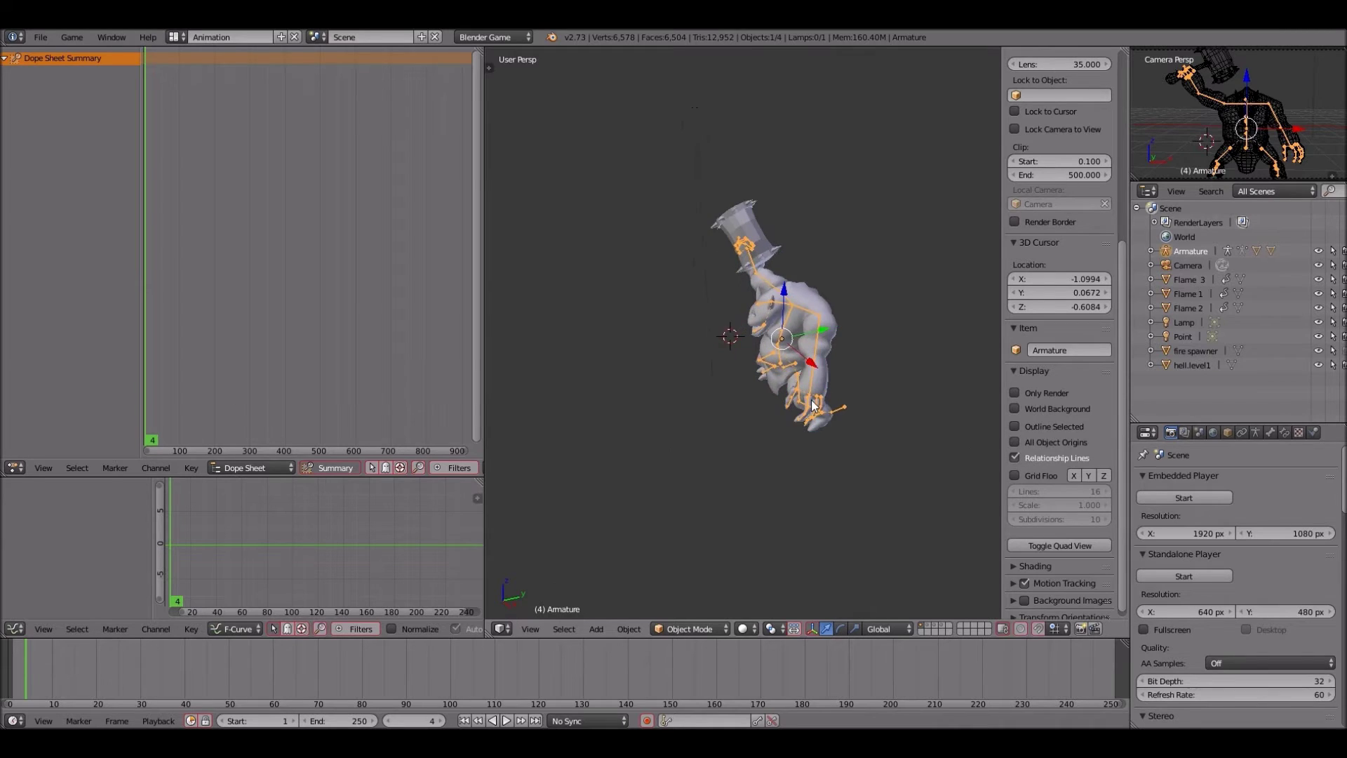
pyautogui.press('n')
# - Change the Dope Sheet to the Action Editor and create a new action named Idle for the armature
pyautogui.press('KP_1')
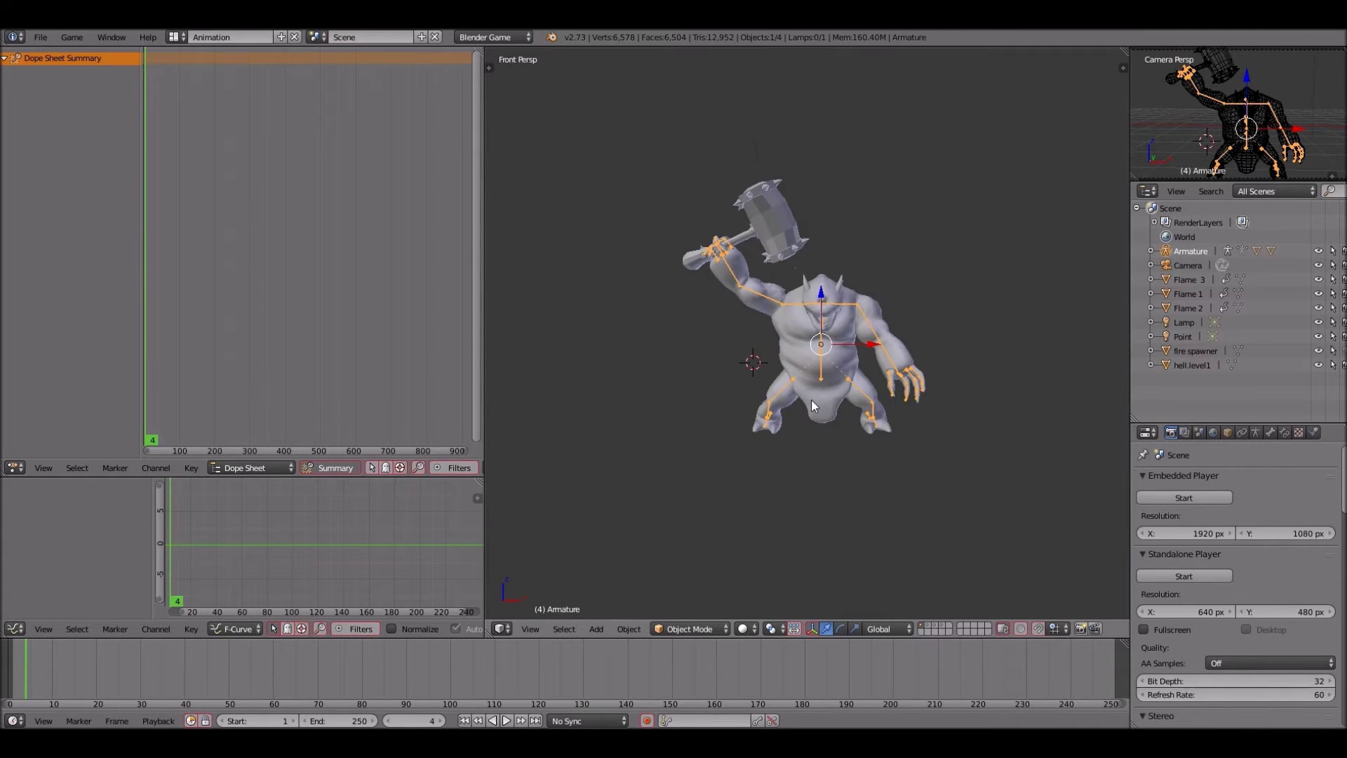
pyautogui.scroll(-3, 811, 399)
pyautogui.press('KP_Decimal')
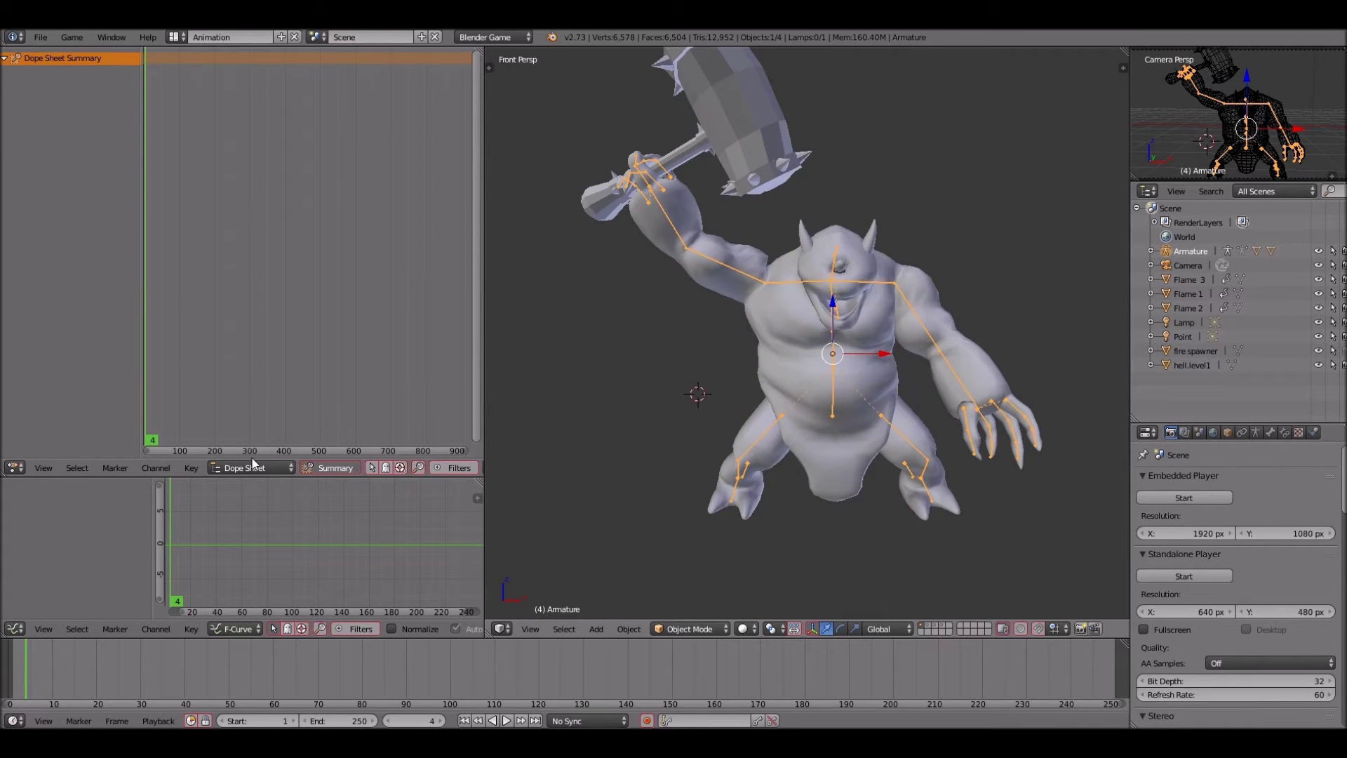
pyautogui.click(250, 467)
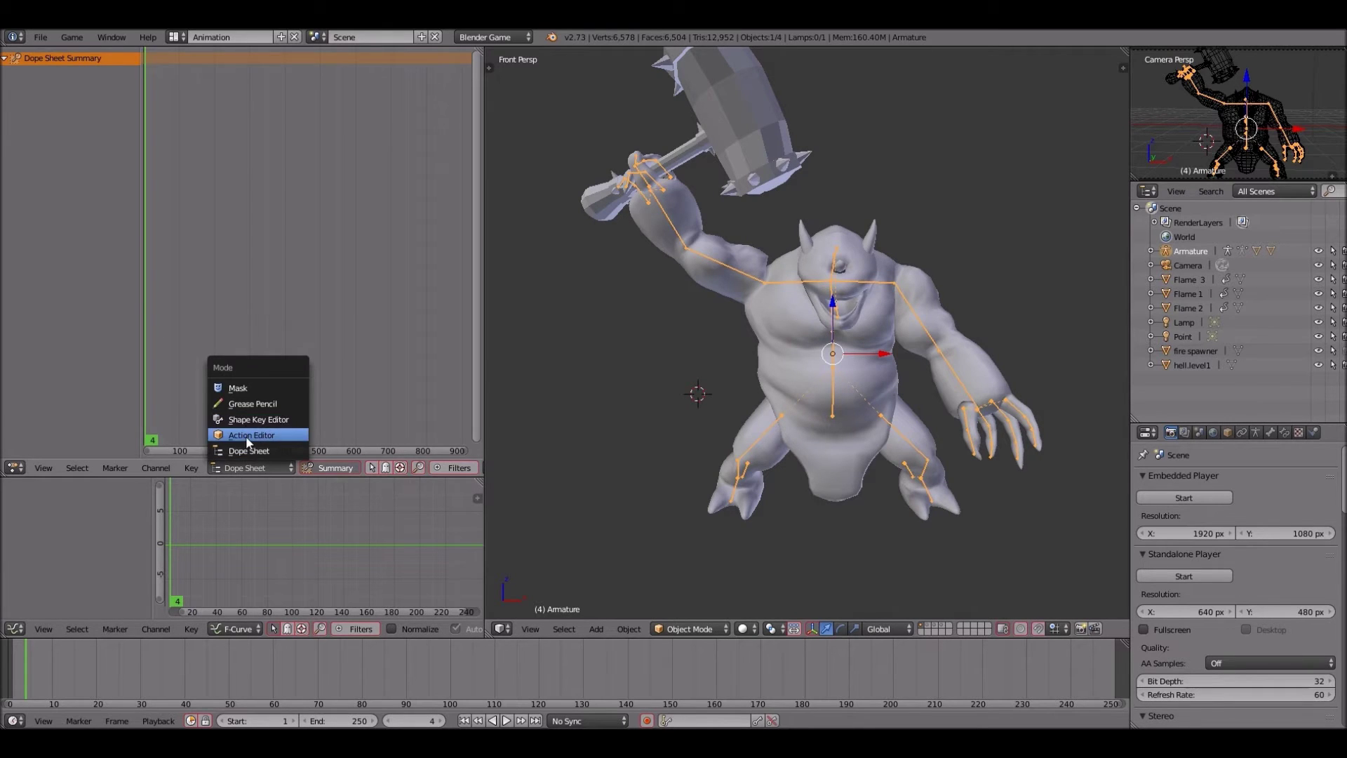
pyautogui.click(246, 435)
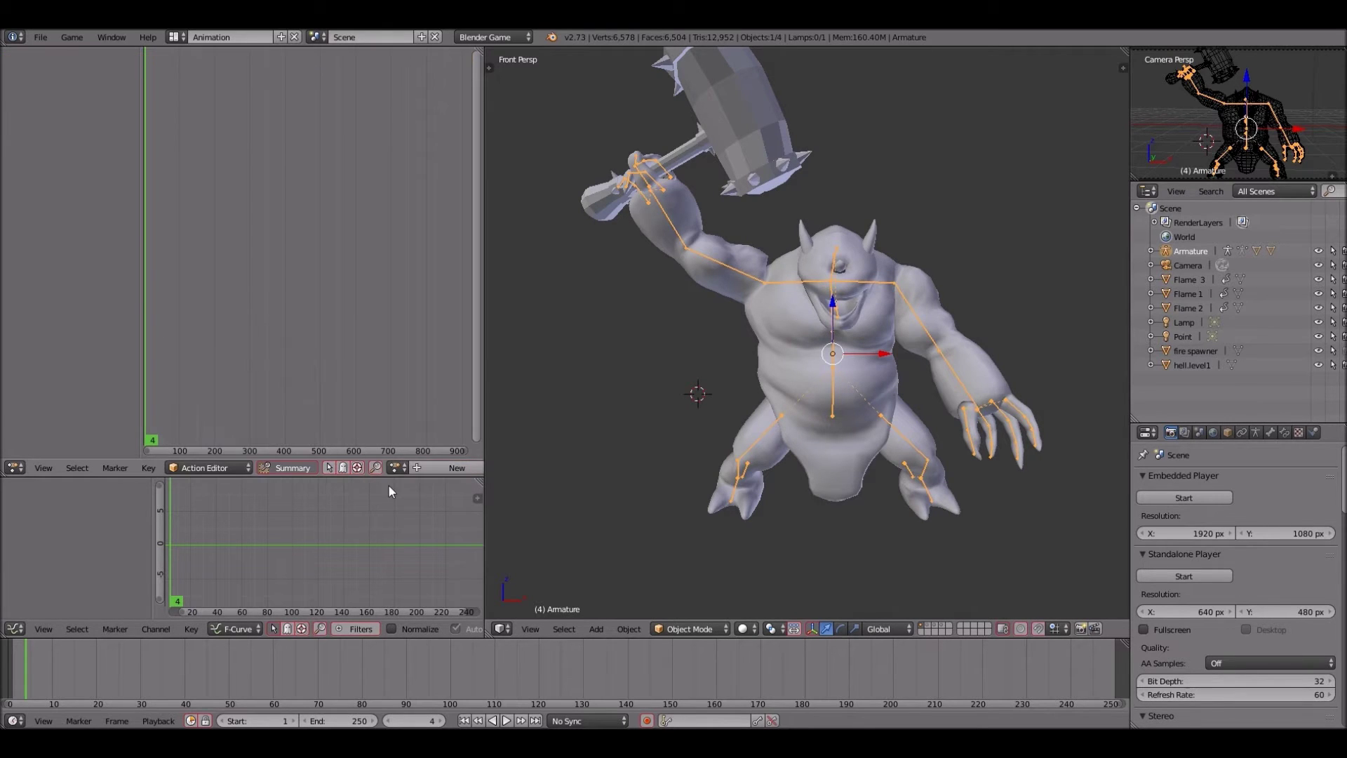
pyautogui.click(419, 466)
pyautogui.scroll(-2, 409, 465)
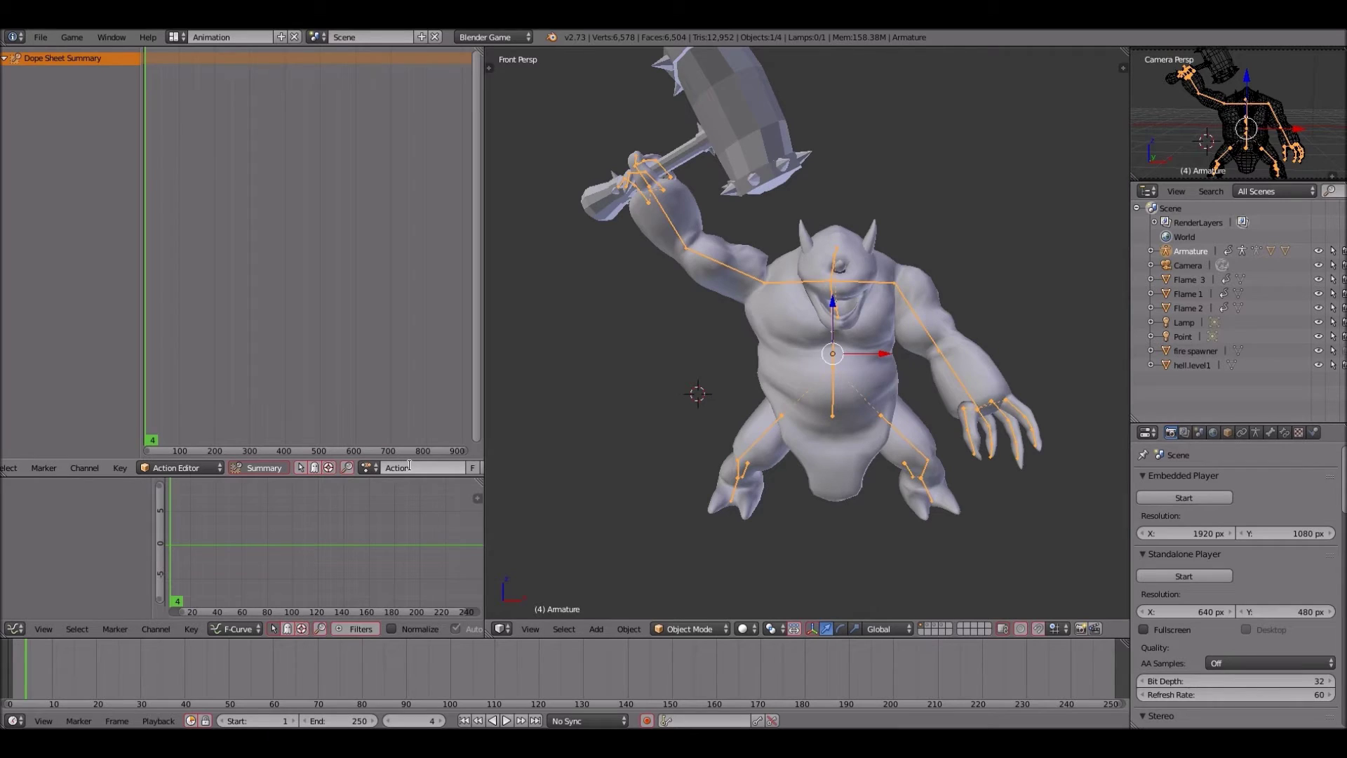
pyautogui.click(409, 466)
pyautogui.write('Idle')
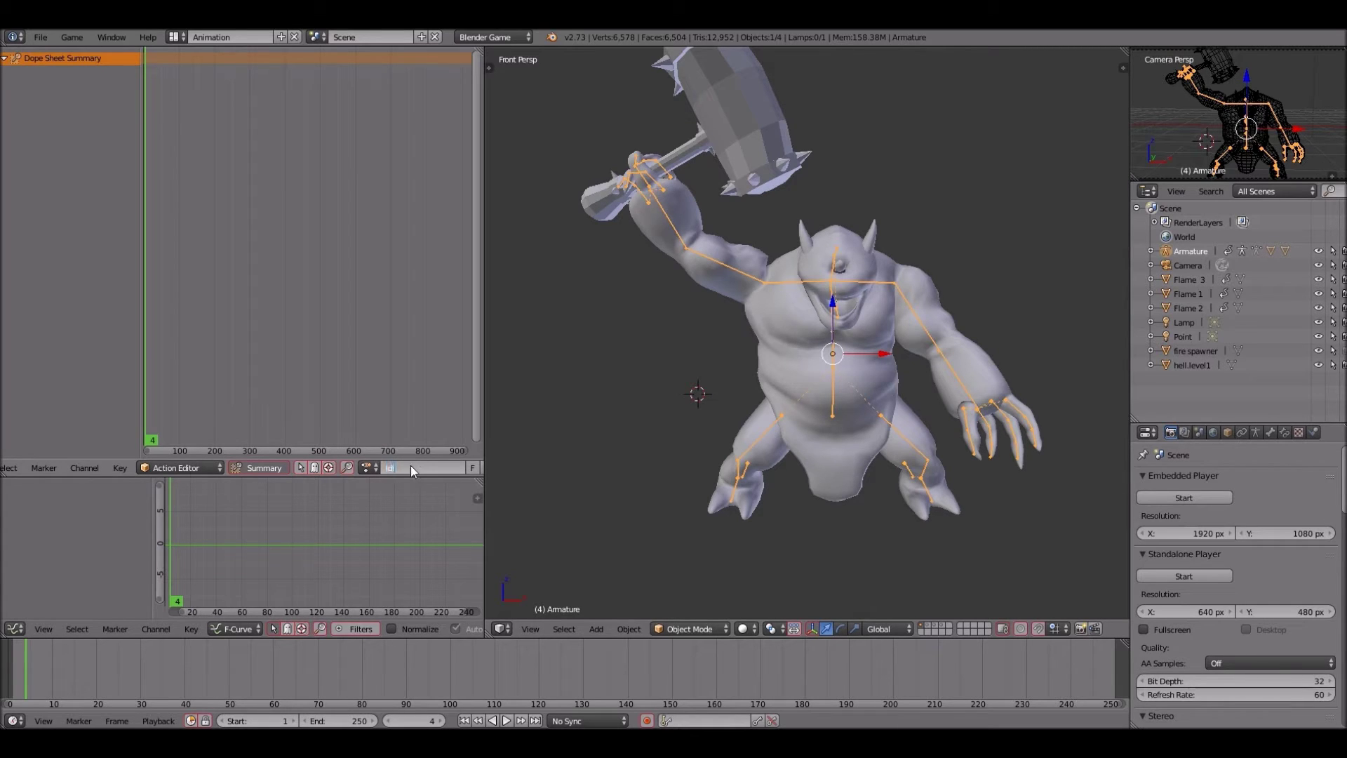
pyautogui.press('Return')
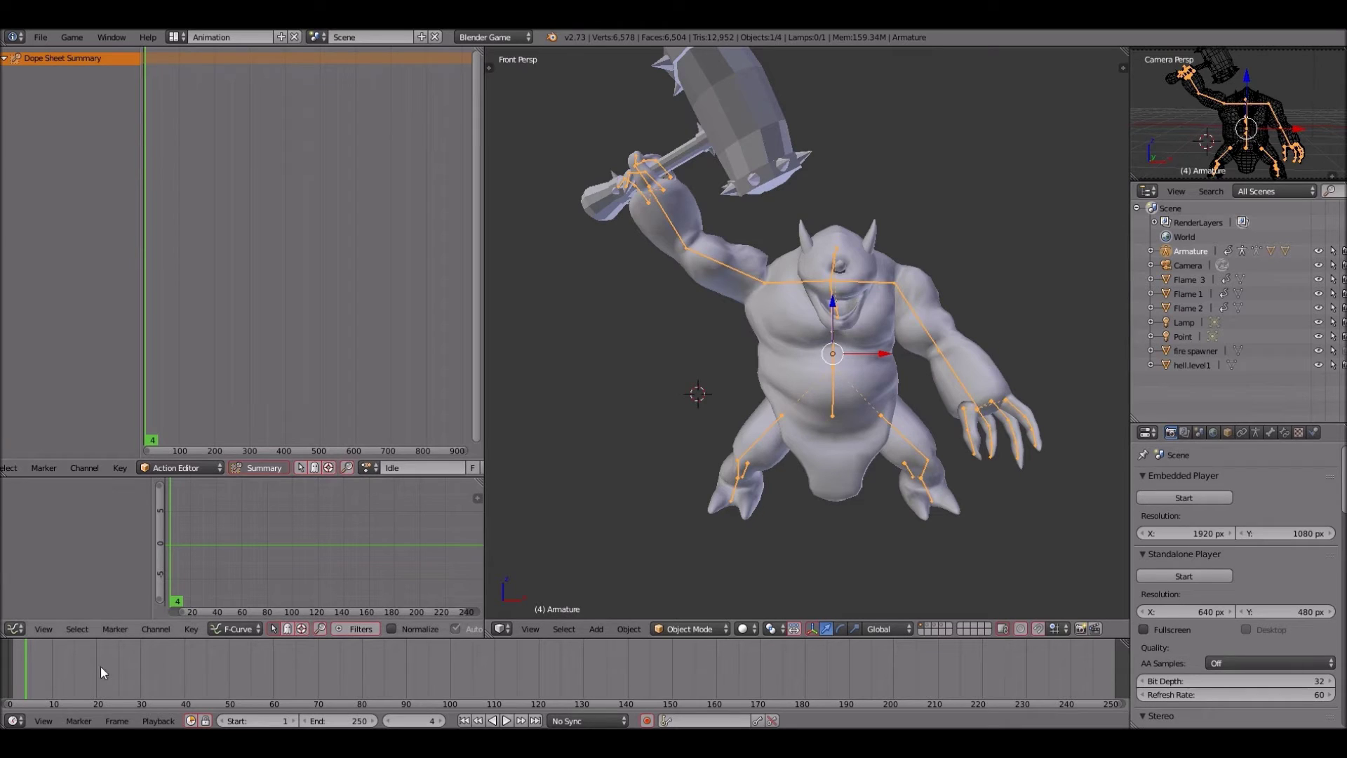
# - Return to frame 1, and narrow the animation editors and their channel lists to give the 3D view more room
pyautogui.hotkey('shift', 'Left')
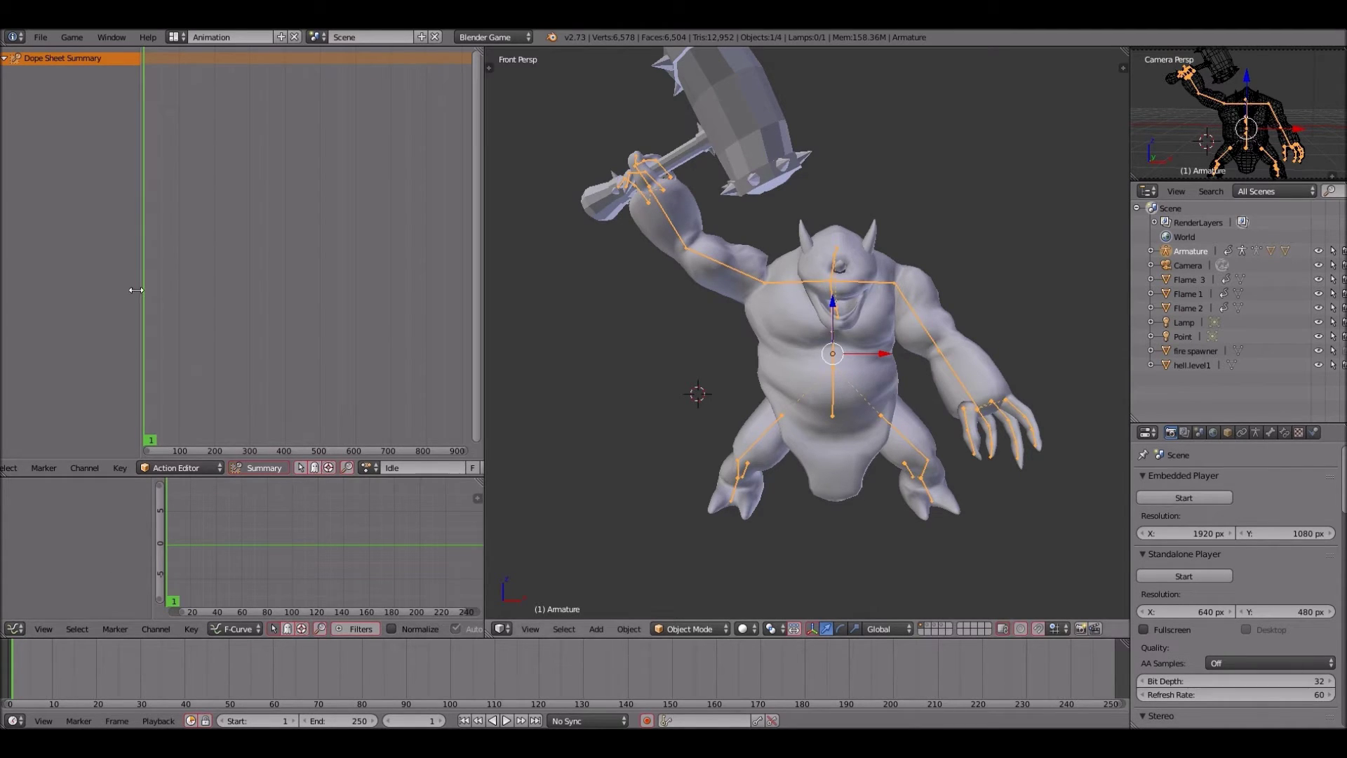
pyautogui.moveTo(137, 280); pyautogui.dragTo(52, 279)
pyautogui.moveTo(149, 496); pyautogui.dragTo(35, 497)
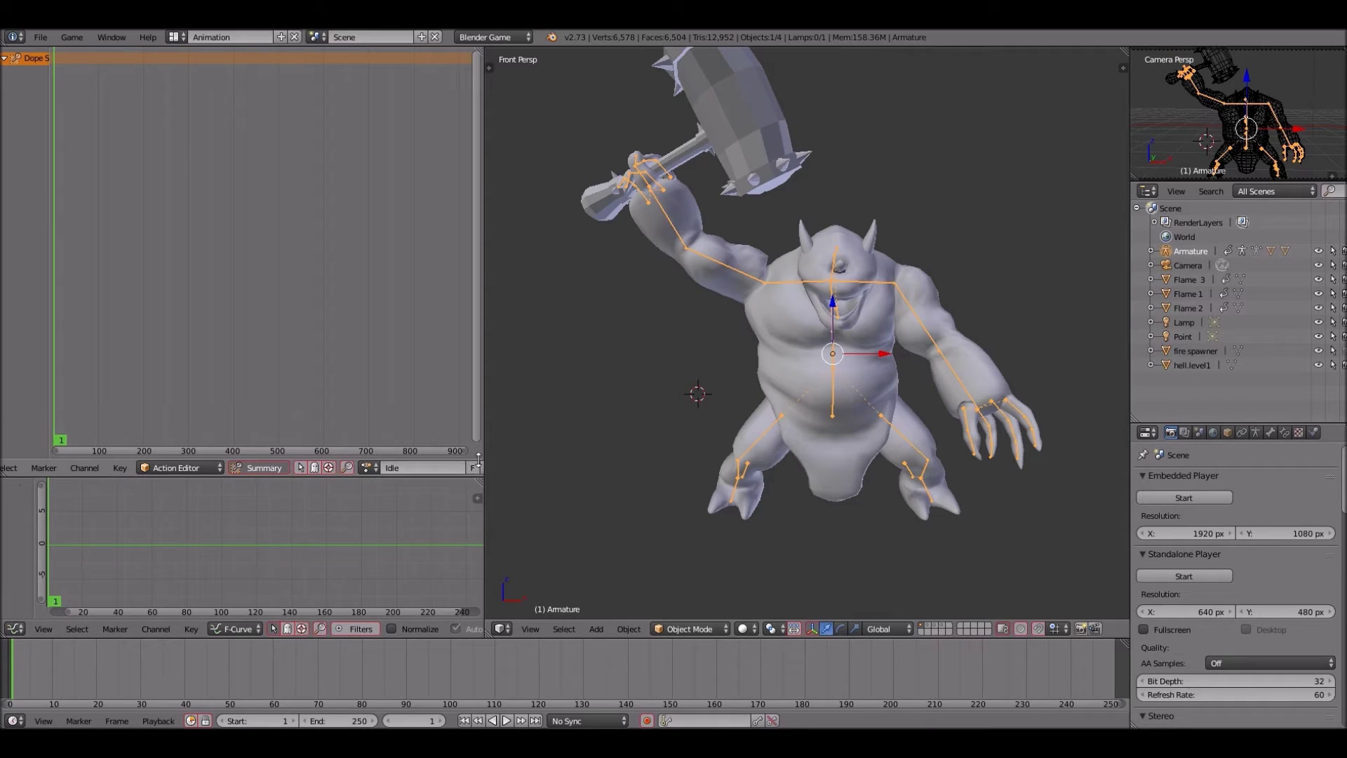
pyautogui.moveTo(475, 452); pyautogui.dragTo(197, 452)
pyautogui.scroll(-5, 140, 466)
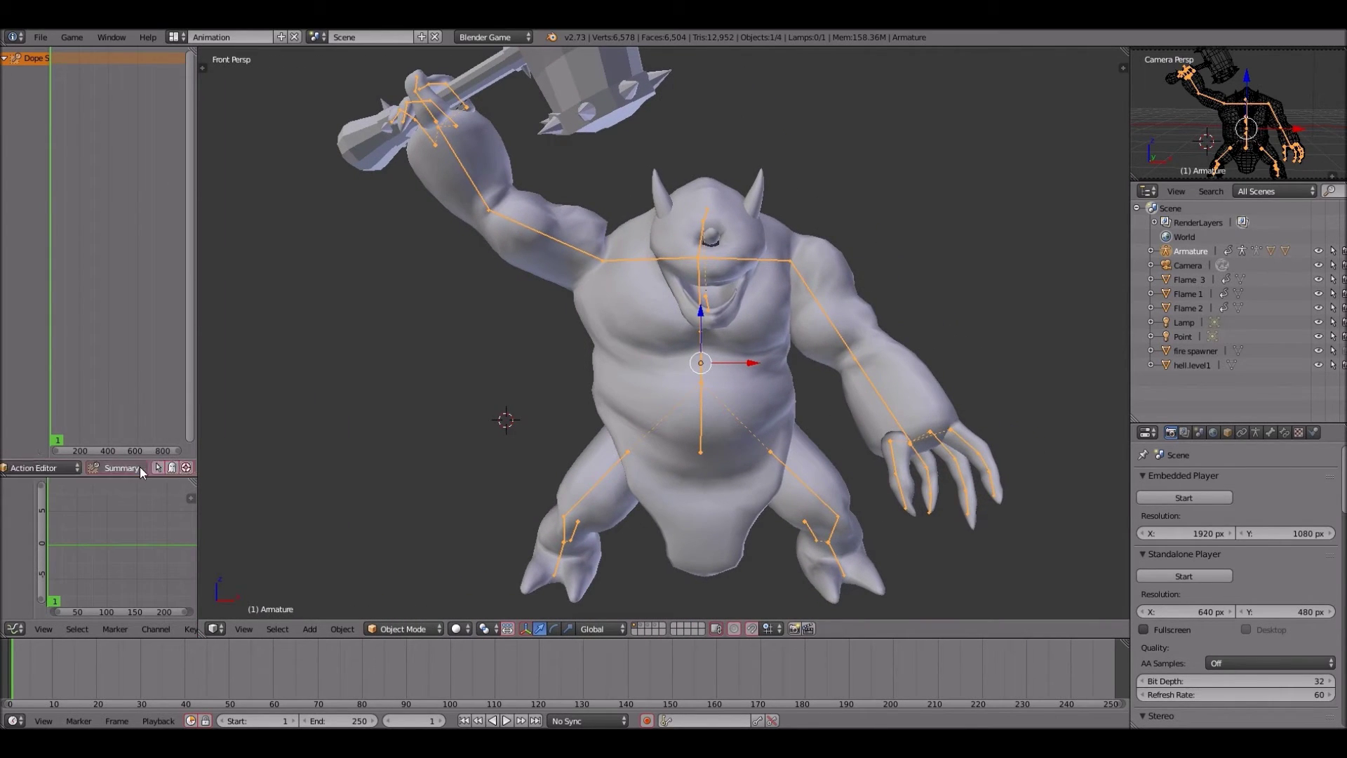
pyautogui.scroll(-5, 629, 471)
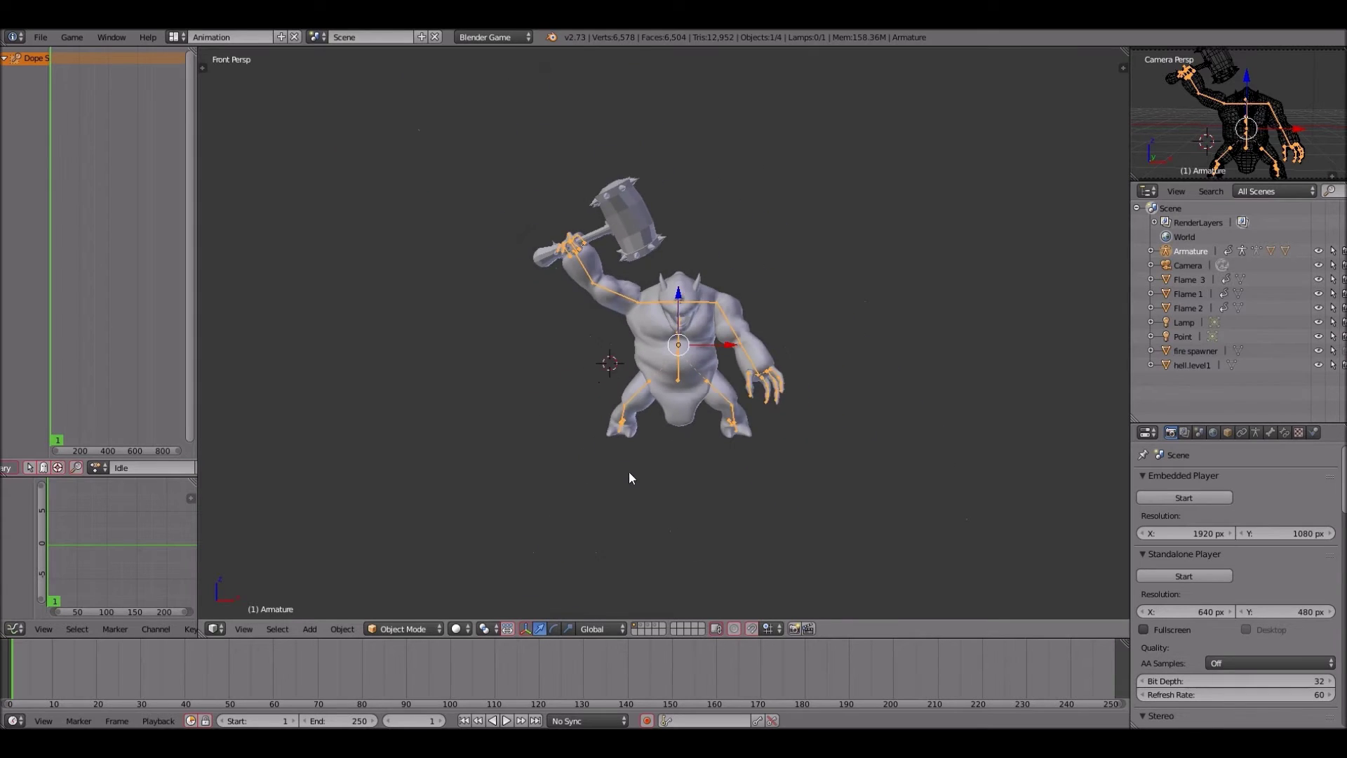
# - Put the armature in Pose Mode and move the right forearm bone down so the hammer arm hangs beside the body
pyautogui.scroll(5, 628, 472)
pyautogui.click(411, 629)
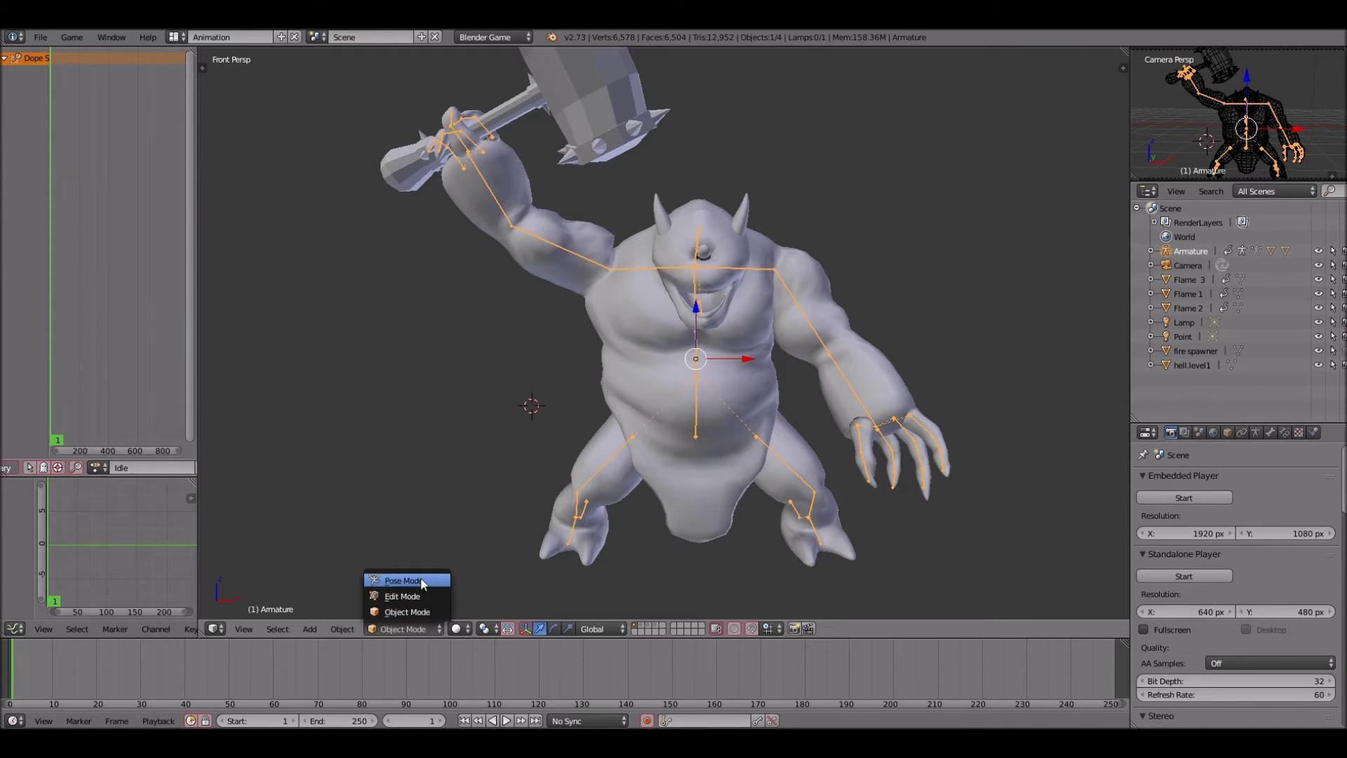
pyautogui.click(418, 580)
pyautogui.hotkey('ctrl', 'Tab')
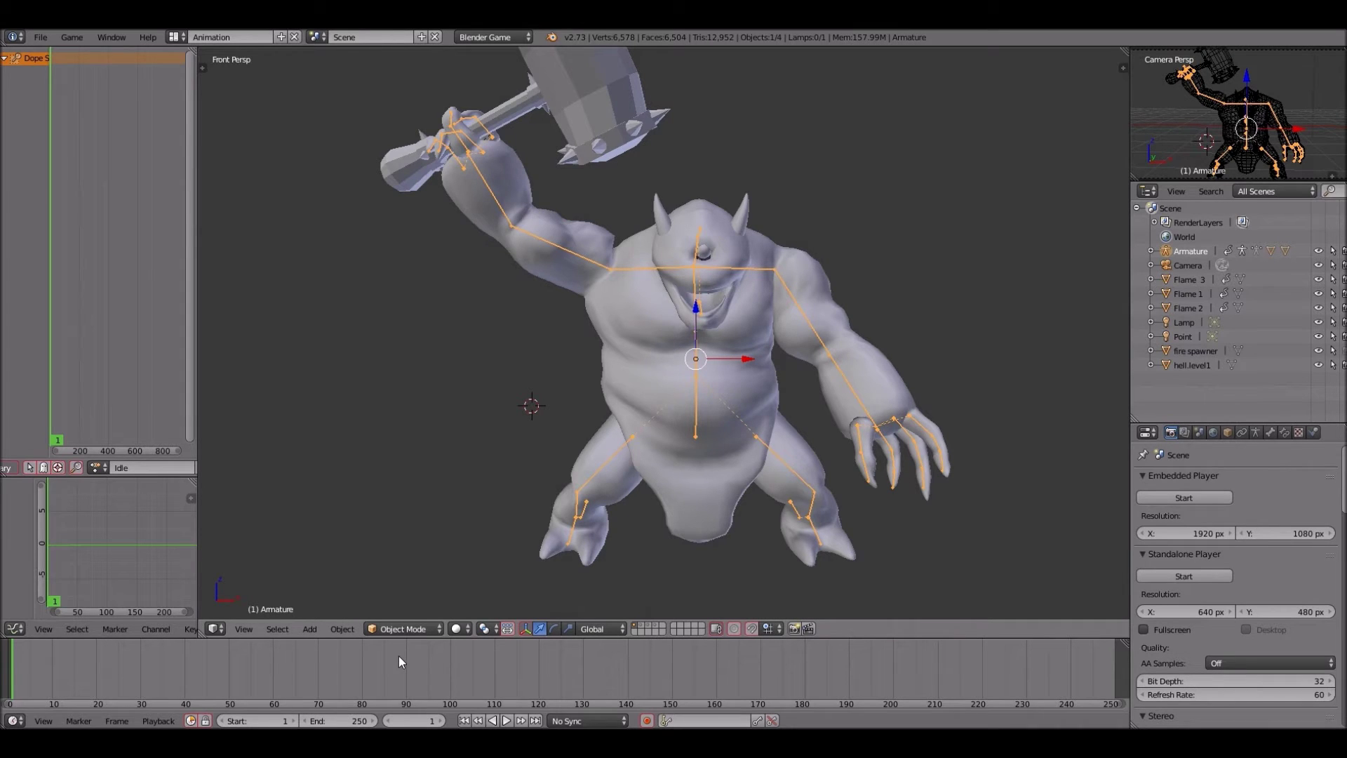
pyautogui.click(430, 627)
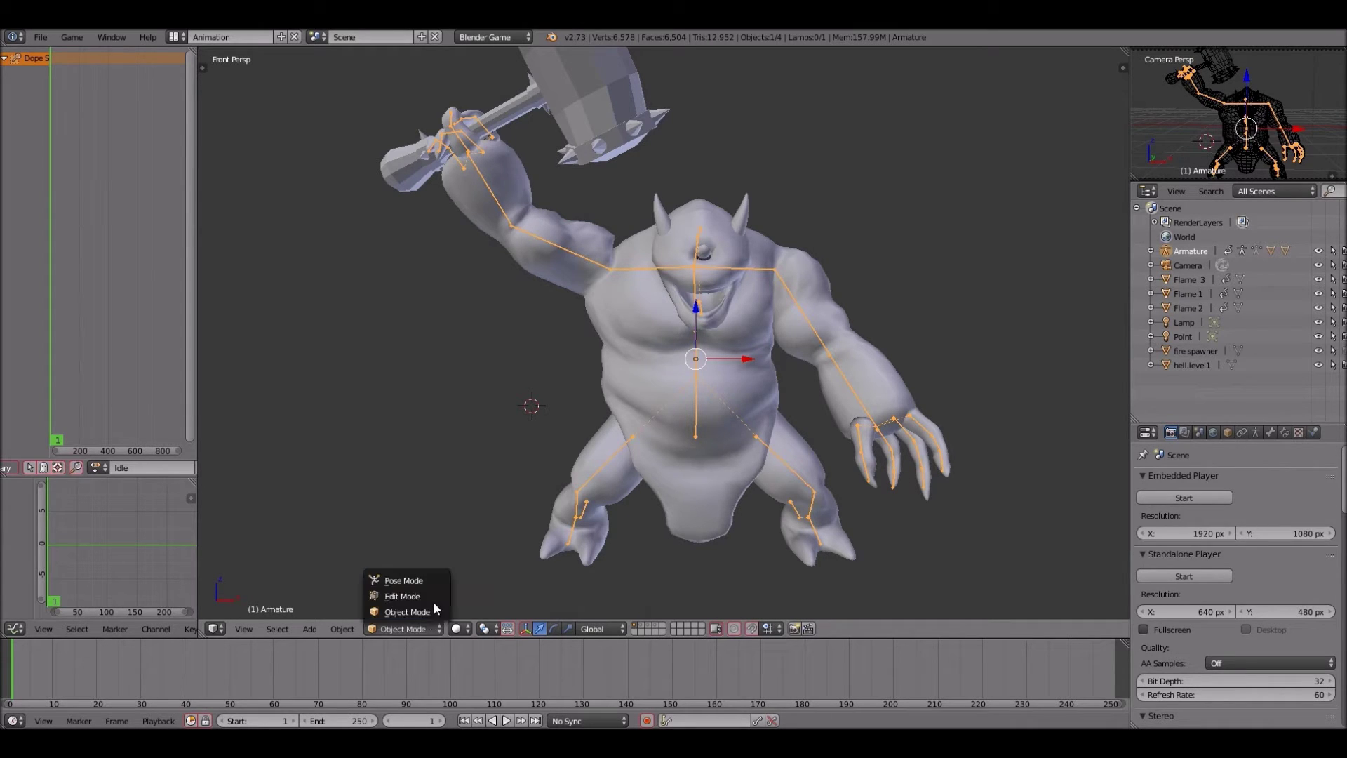
pyautogui.click(404, 580)
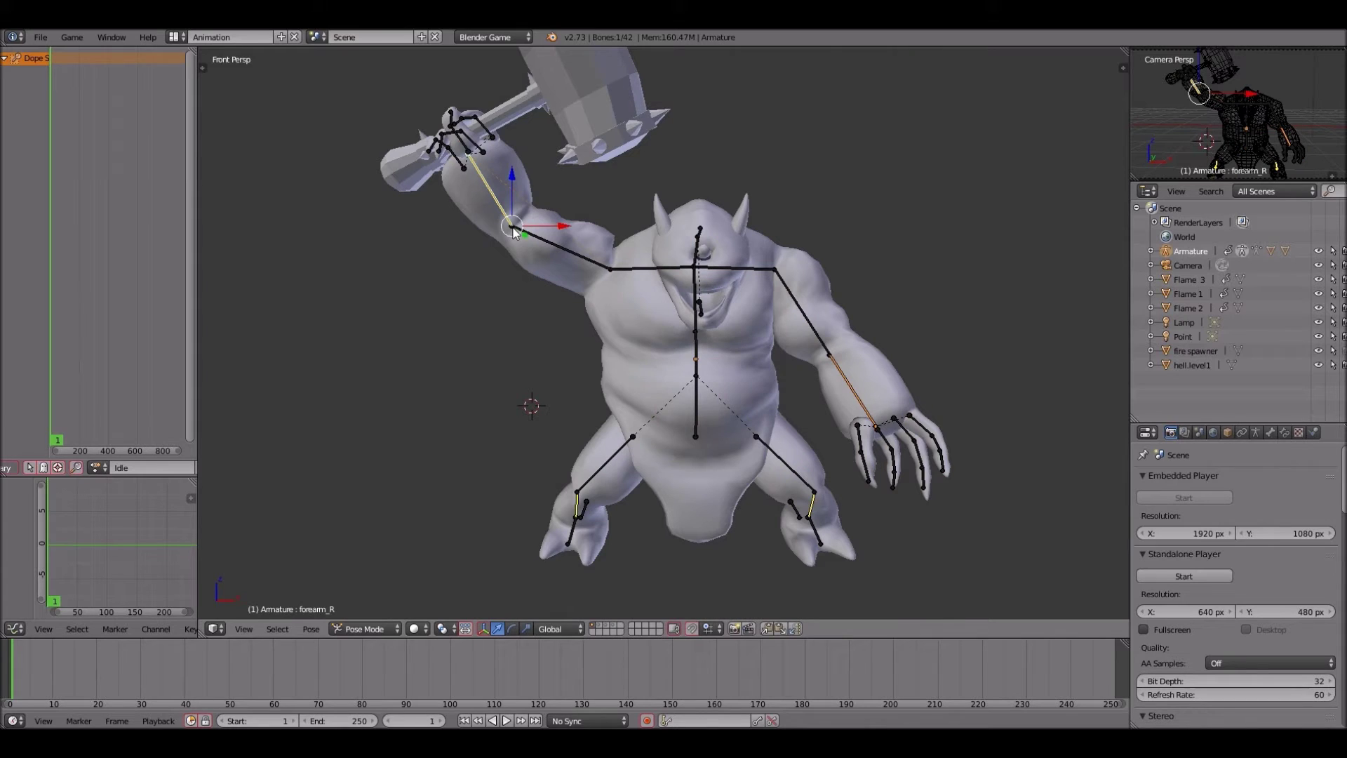
pyautogui.press('g')
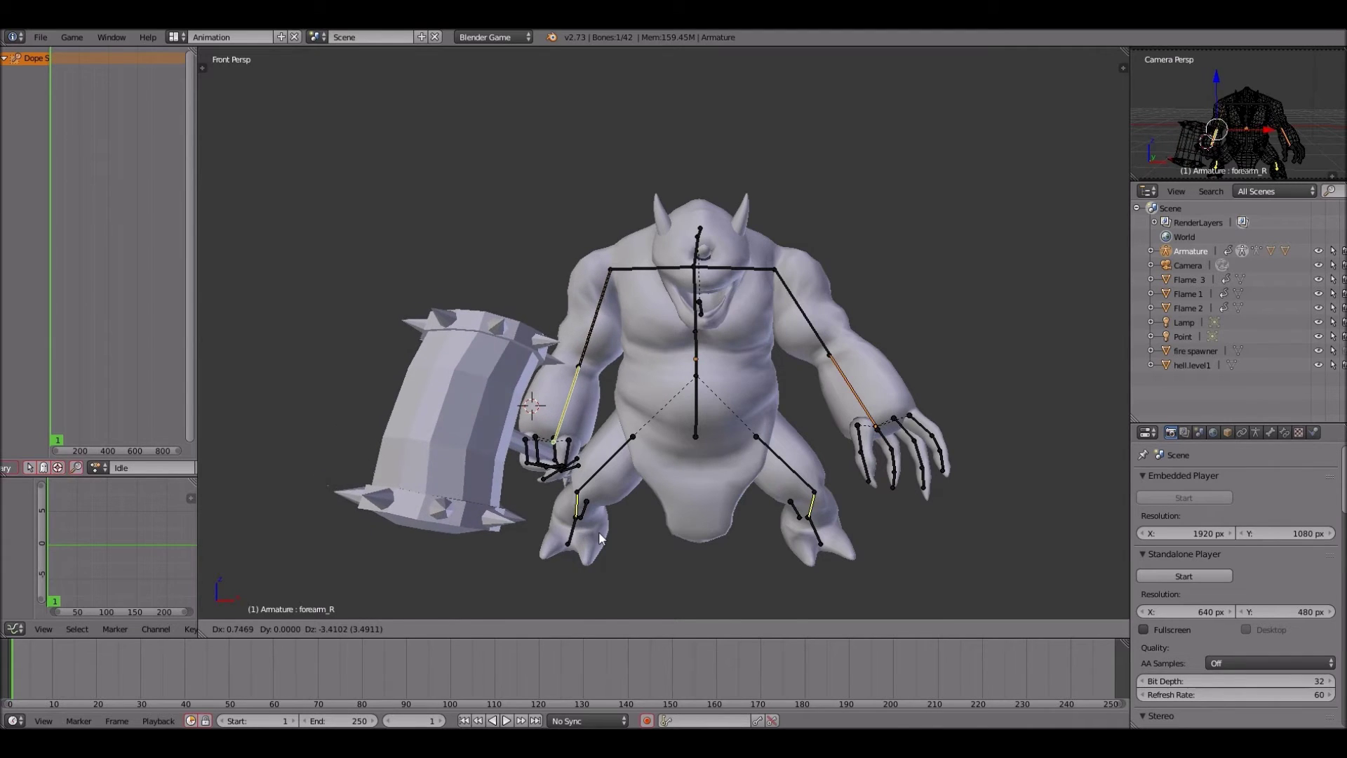
pyautogui.click(599, 533)
# - Rotate the right forearm bone forward in the left side view so the hammer head tilts up in front of the creature
pyautogui.press('KP_3')
pyautogui.press('KP_5')
pyautogui.press('KP_6')
pyautogui.press('KP_6')
pyautogui.press('KP_6')
pyautogui.press('KP_6')
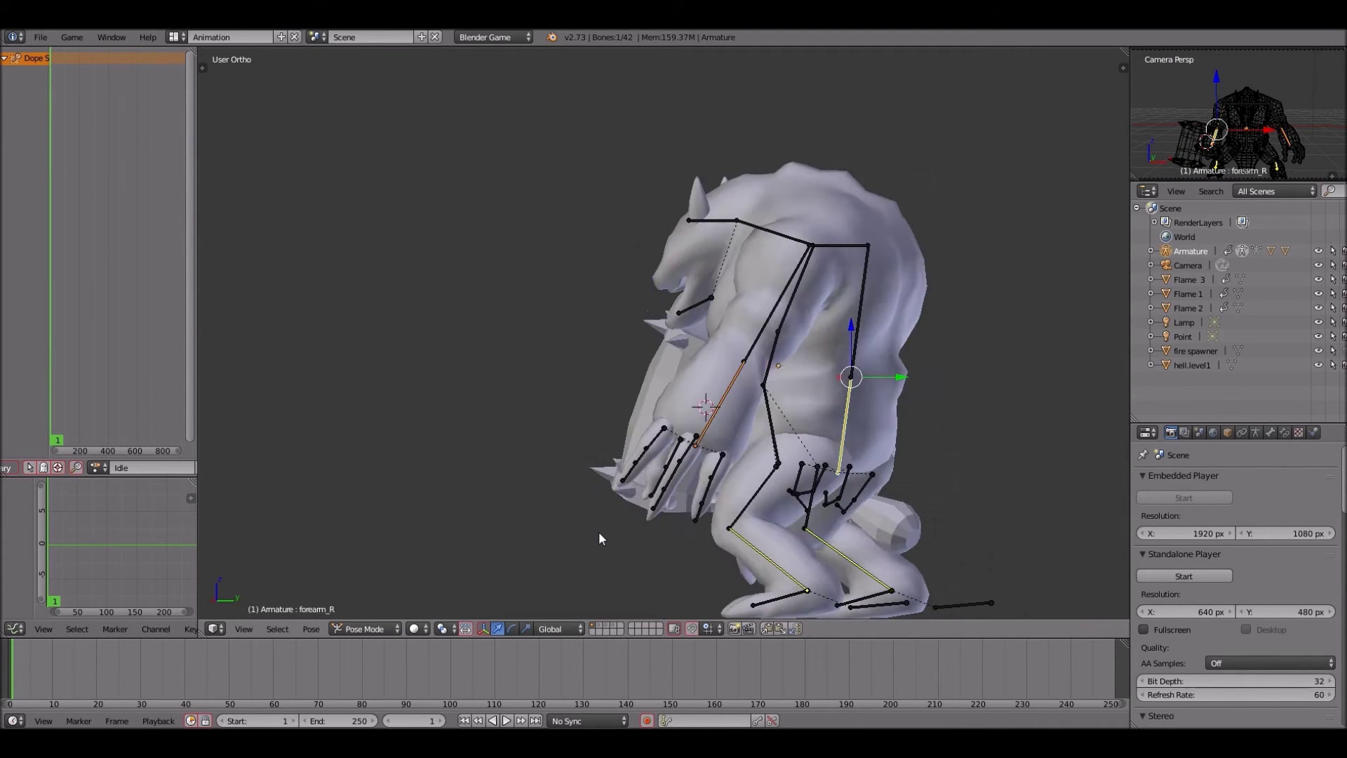
pyautogui.press('KP_4')
pyautogui.press('KP_4')
pyautogui.press('KP_4')
pyautogui.press('KP_4')
pyautogui.press('KP_4')
pyautogui.press('KP_4')
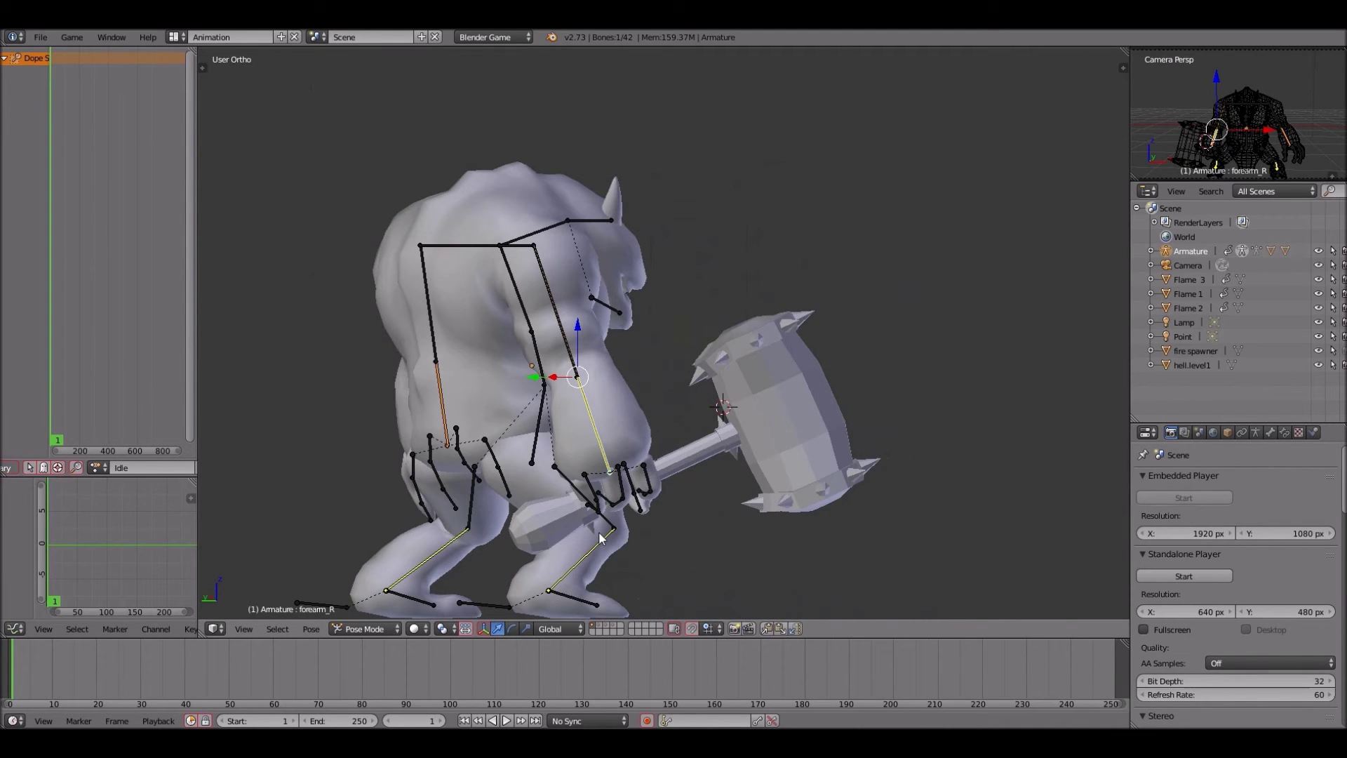
pyautogui.press('ctrl+KP_3')
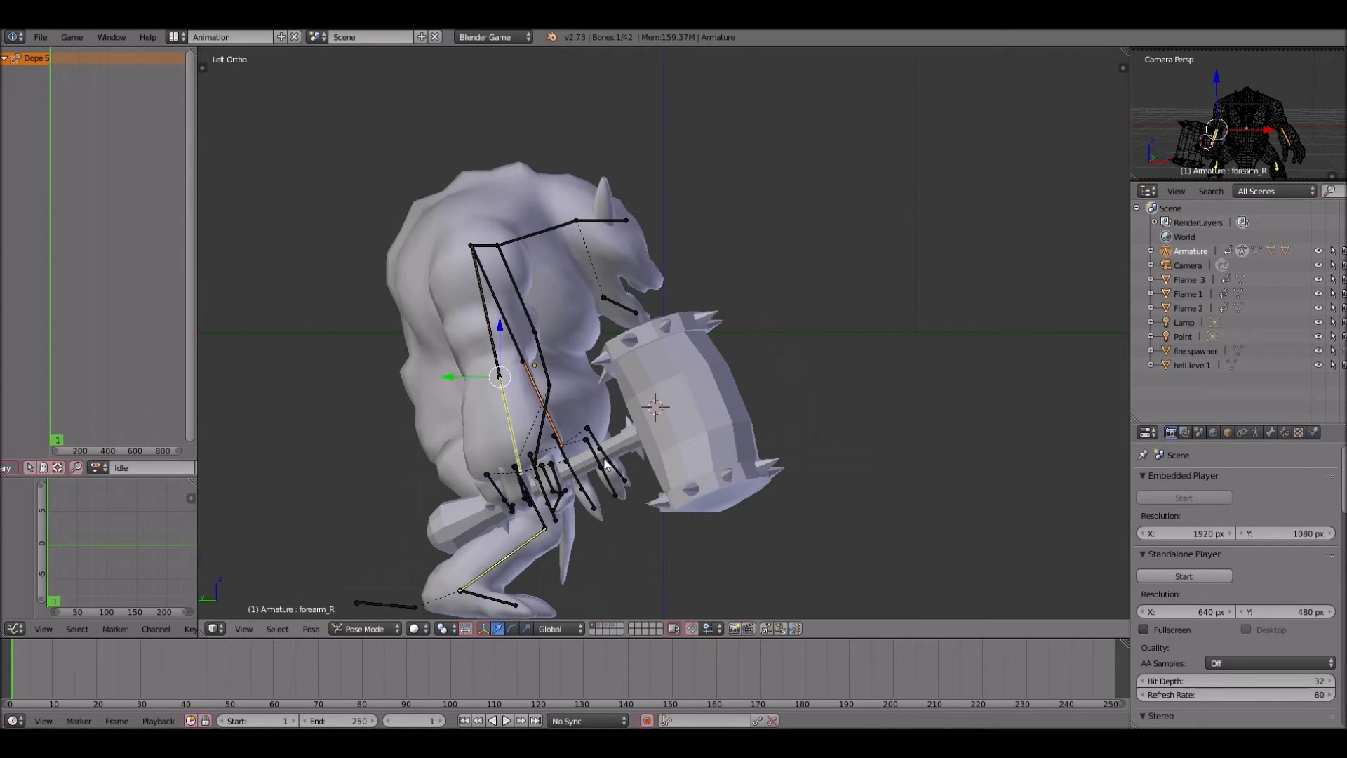
pyautogui.press('r')
pyautogui.click(629, 422)
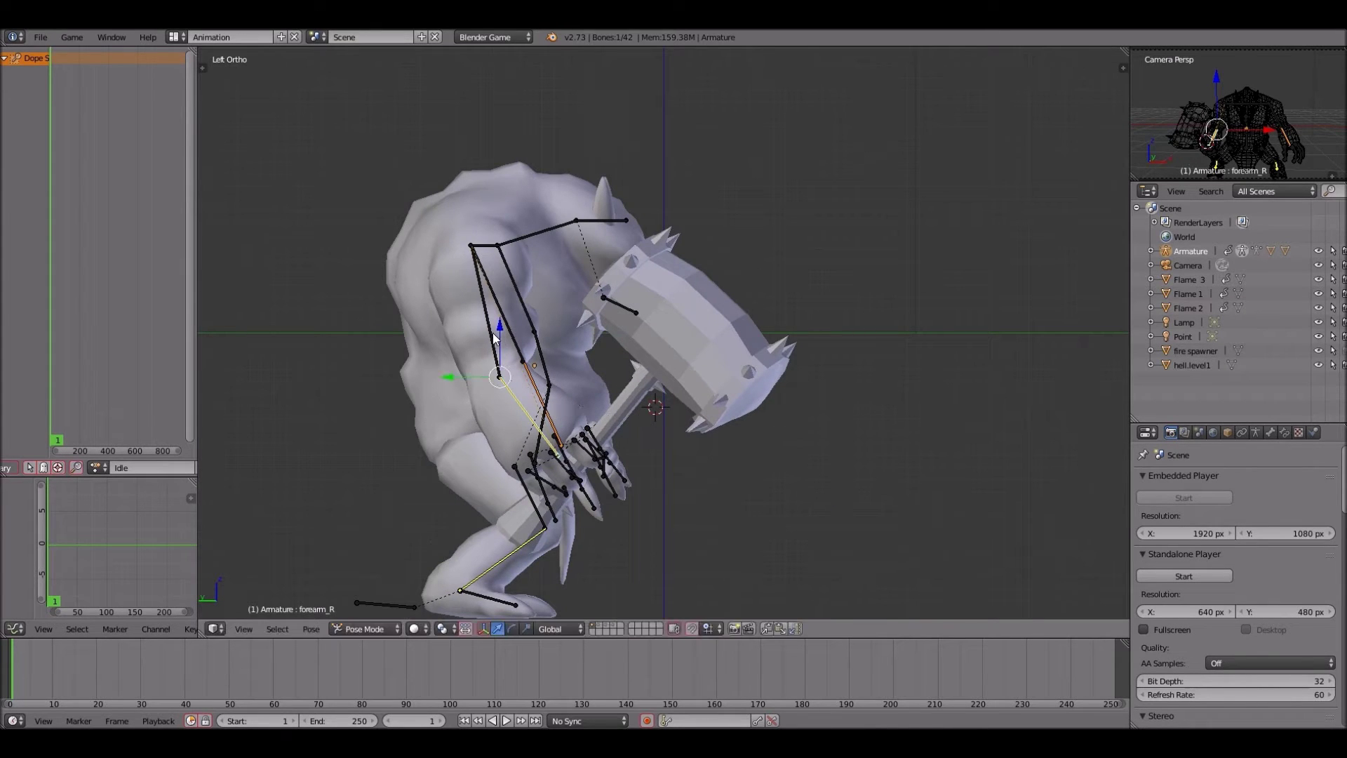
# - Rotate the right upper arm bone backward in the left side view, and check the arm from the front
pyautogui.rightClick(491, 337)
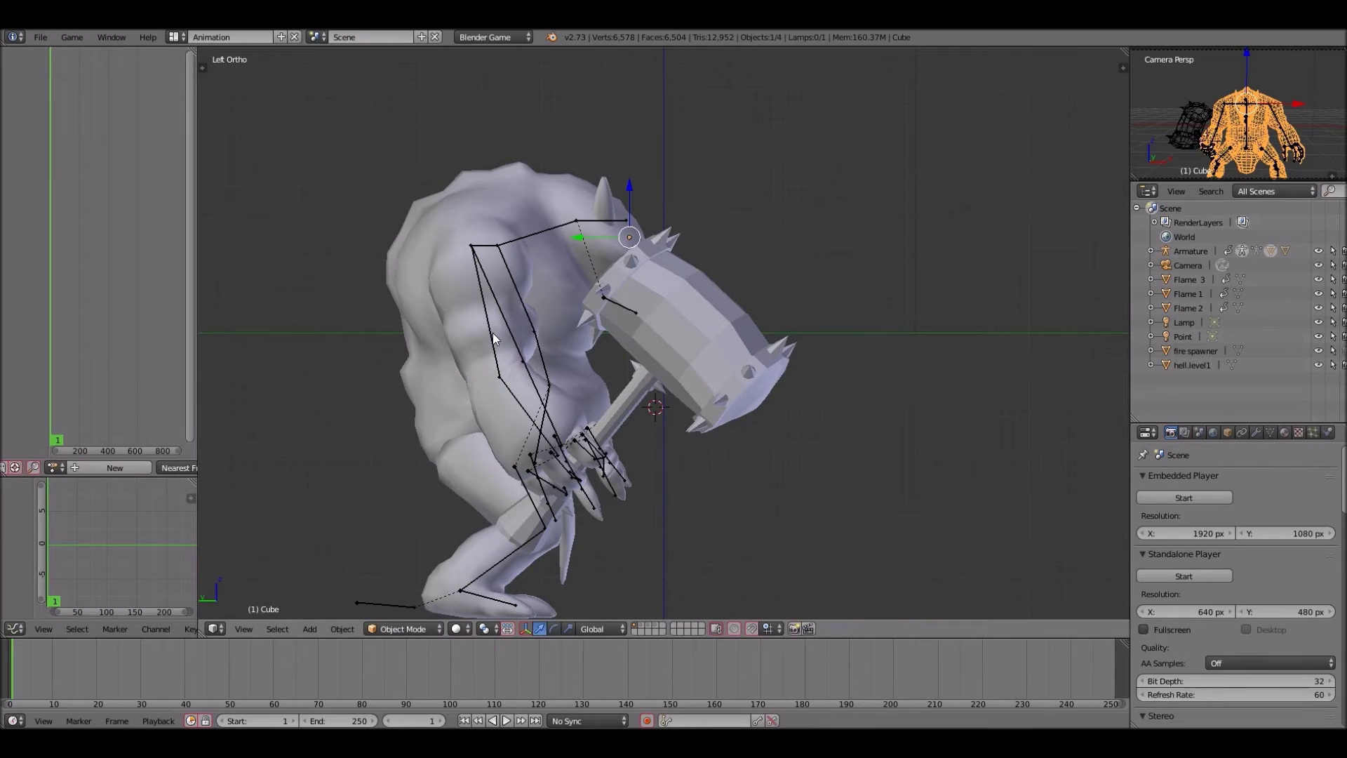
pyautogui.press('r')
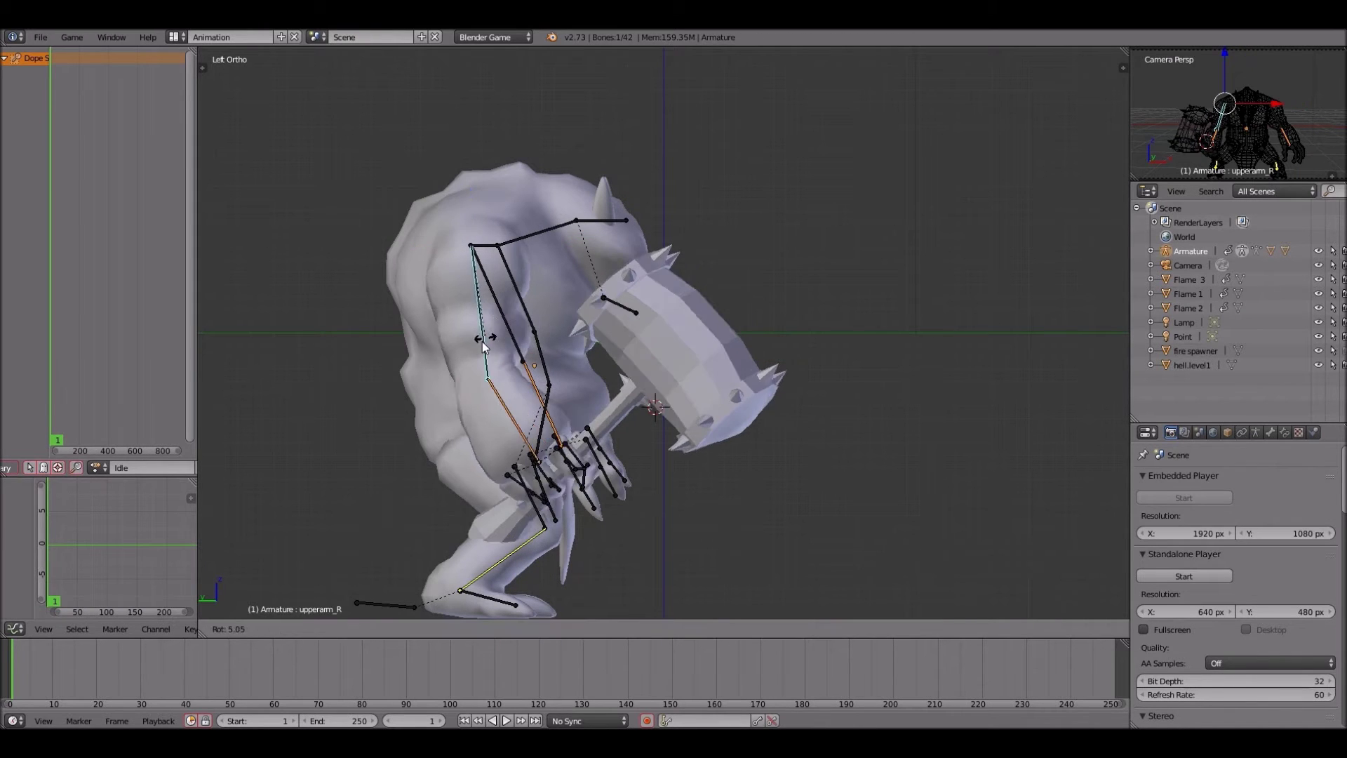
pyautogui.click(460, 346)
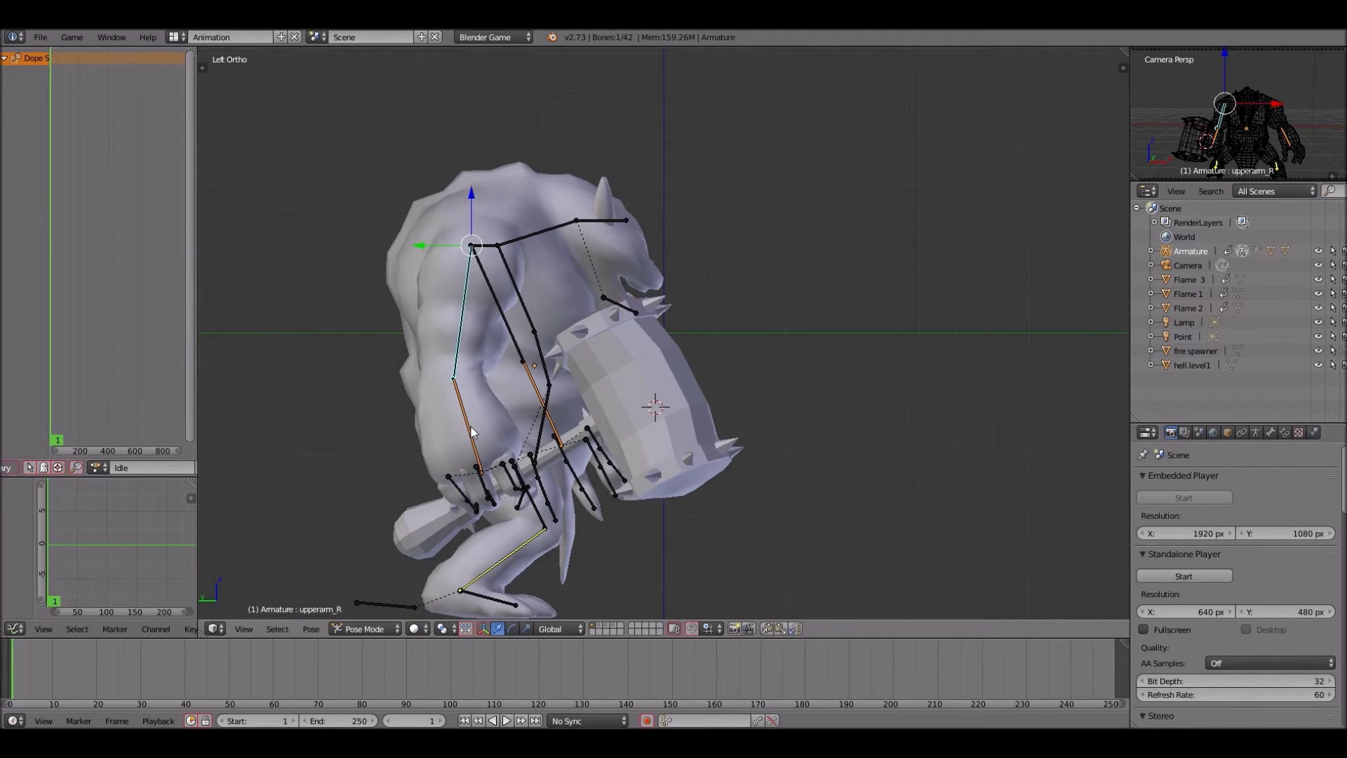
pyautogui.press('KP_1')
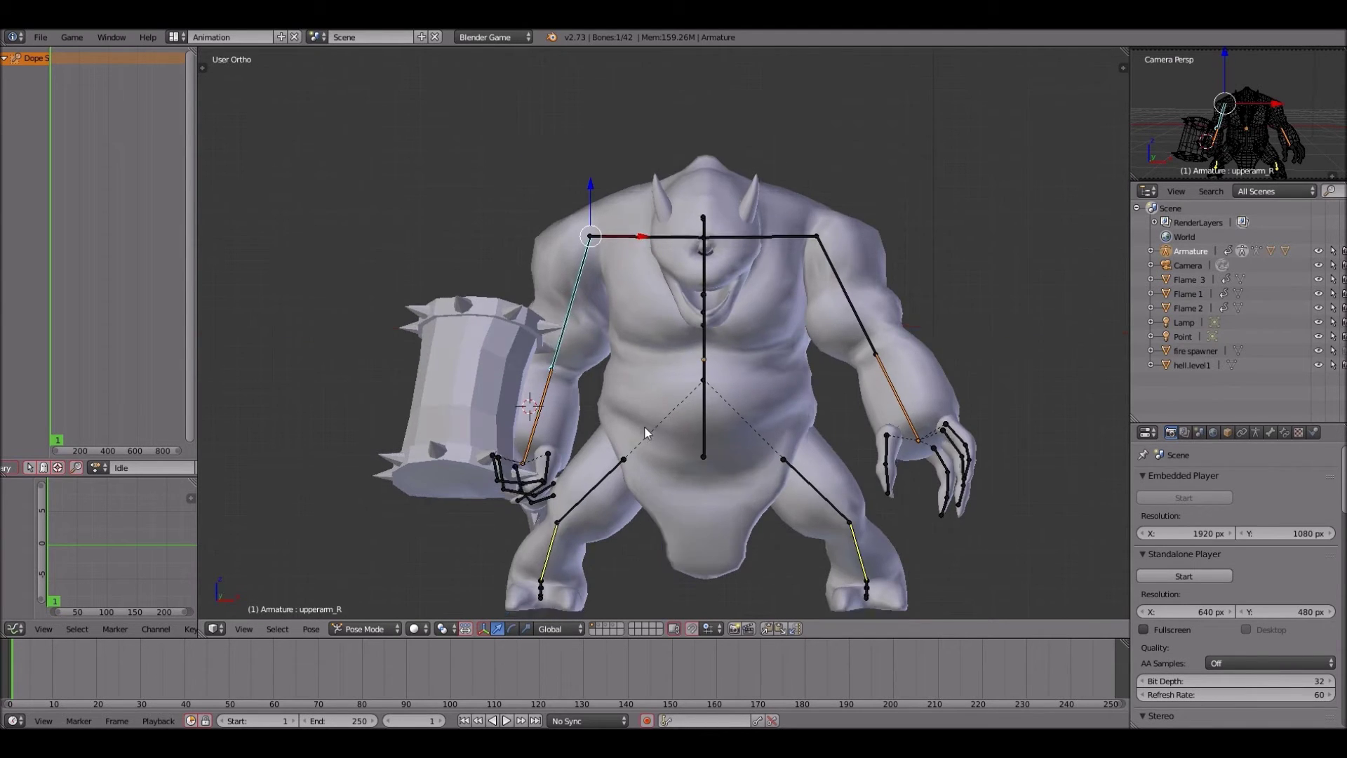
# - Rotate the left upper arm bone backward in the right side view so the arm hangs nearly vertical
pyautogui.press('KP_7')
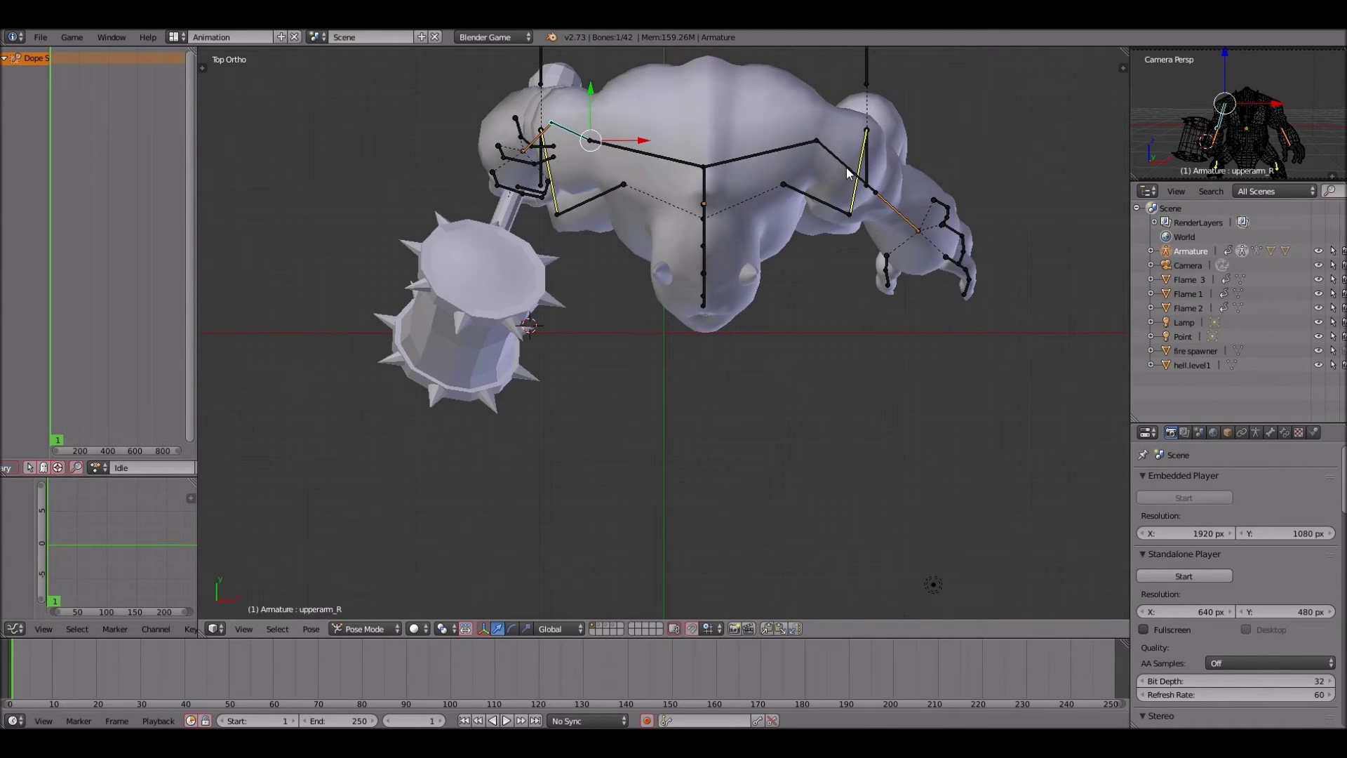
pyautogui.rightClick(846, 167)
pyautogui.press('KP_3')
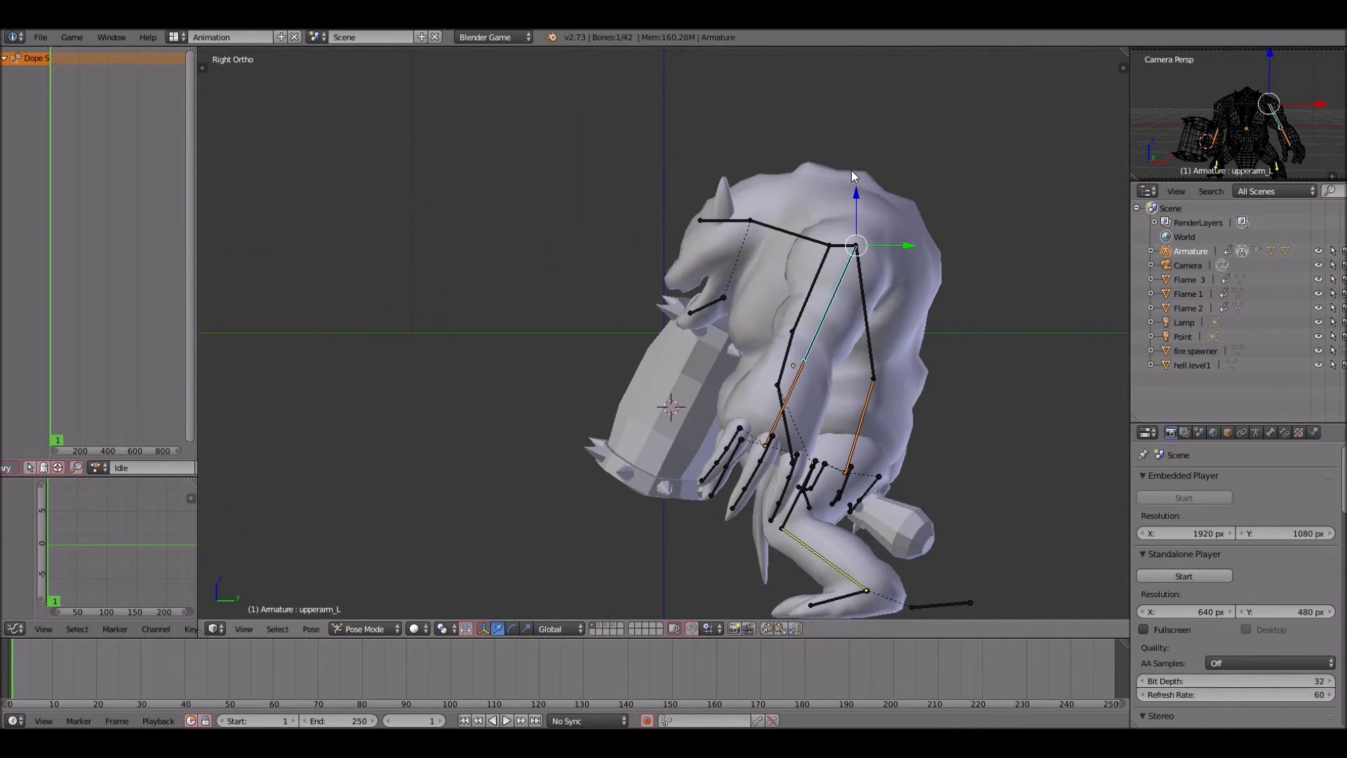
pyautogui.press('r')
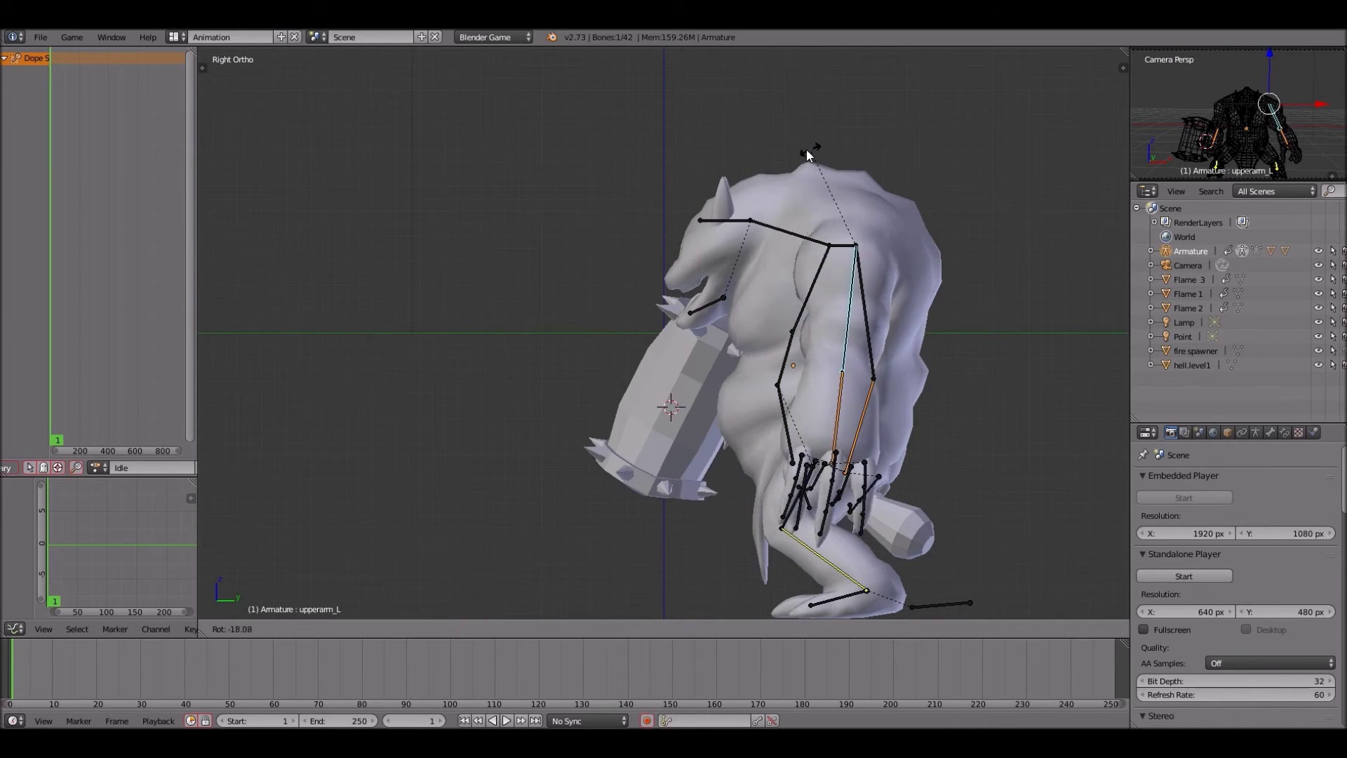
pyautogui.click(783, 149)
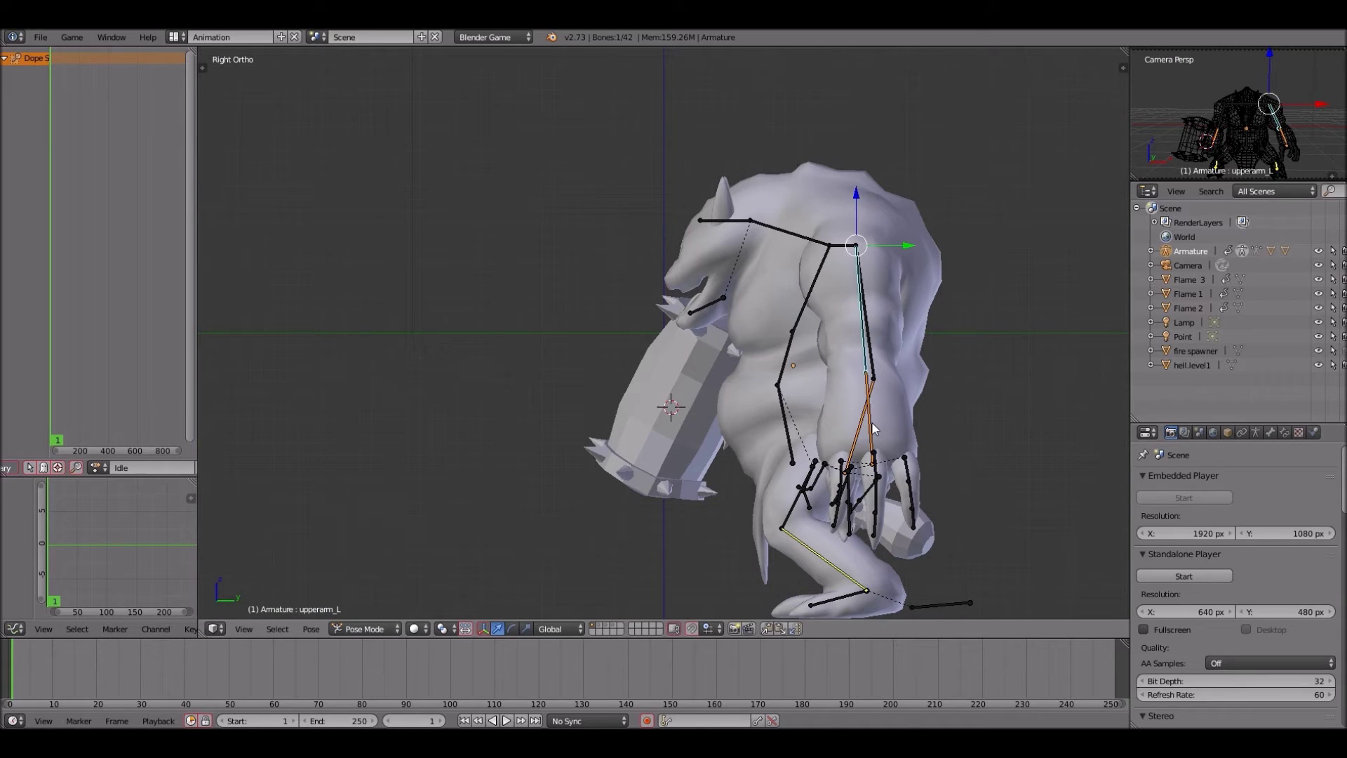
# - Rotate the left forearm bone forward about 16° in the right side view, and check the pose from the front
pyautogui.rightClick(872, 425)
pyautogui.press('r')
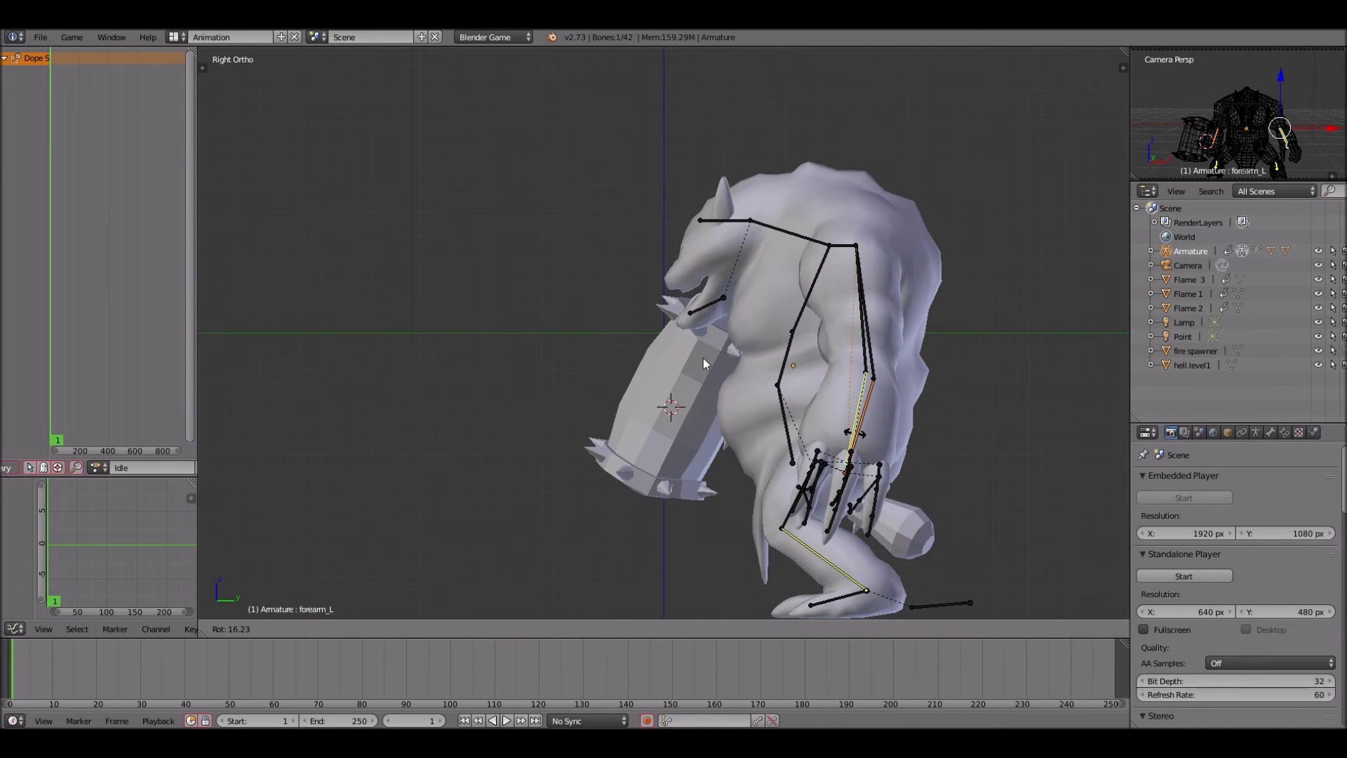
pyautogui.click(854, 433)
pyautogui.press('KP_1')
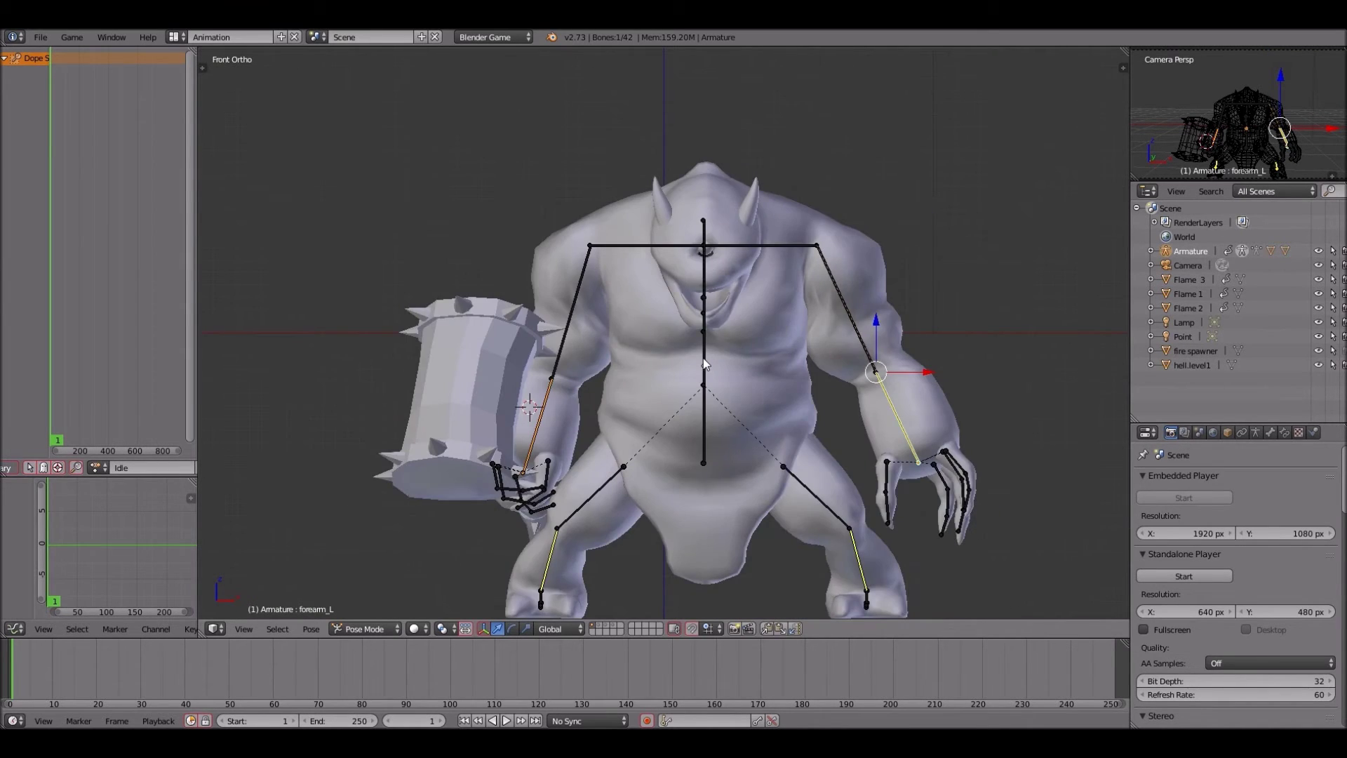
# - Switch the 3D view's viewport shading to Material
pyautogui.scroll(-2, 703, 358)
pyautogui.scroll(1, 703, 358)
pyautogui.keyDown('shift'); pyautogui.scroll(-3, 704, 358); pyautogui.keyUp('shift')
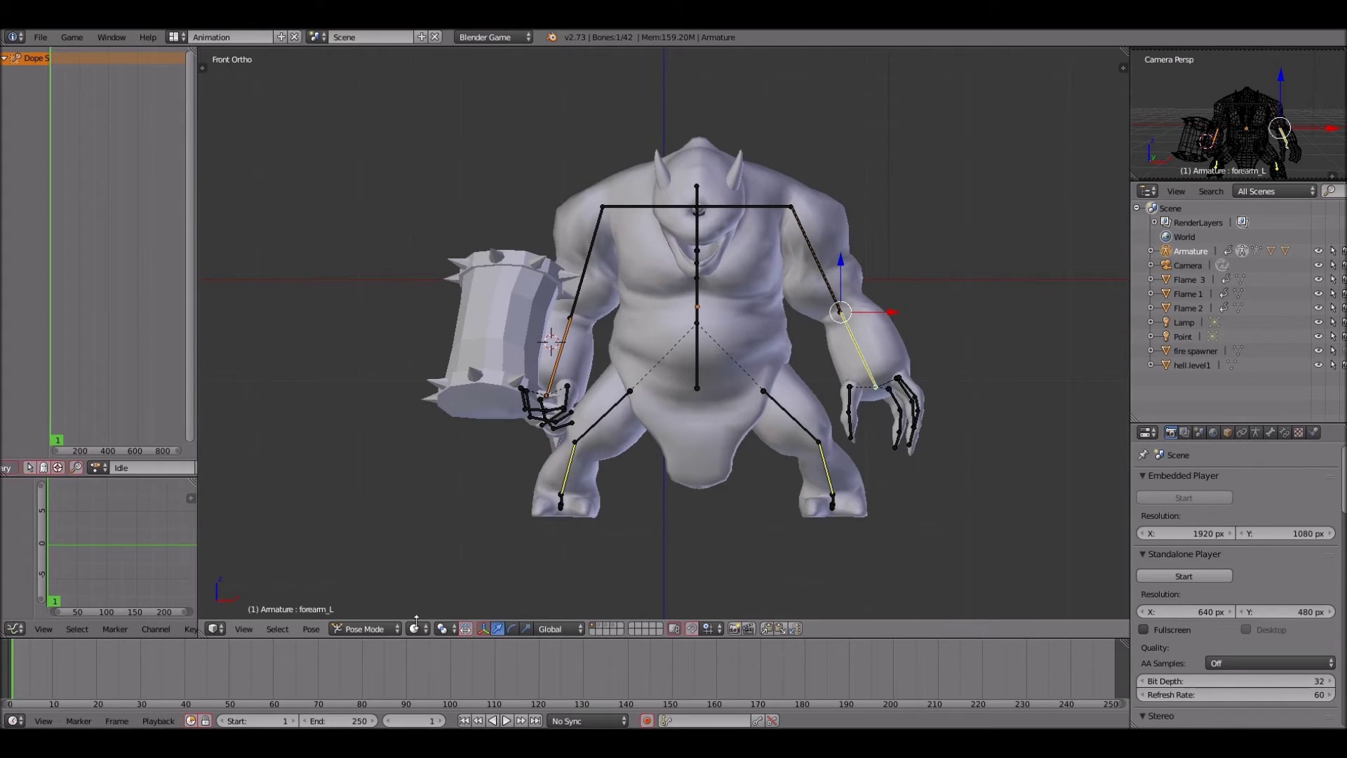
pyautogui.click(416, 628)
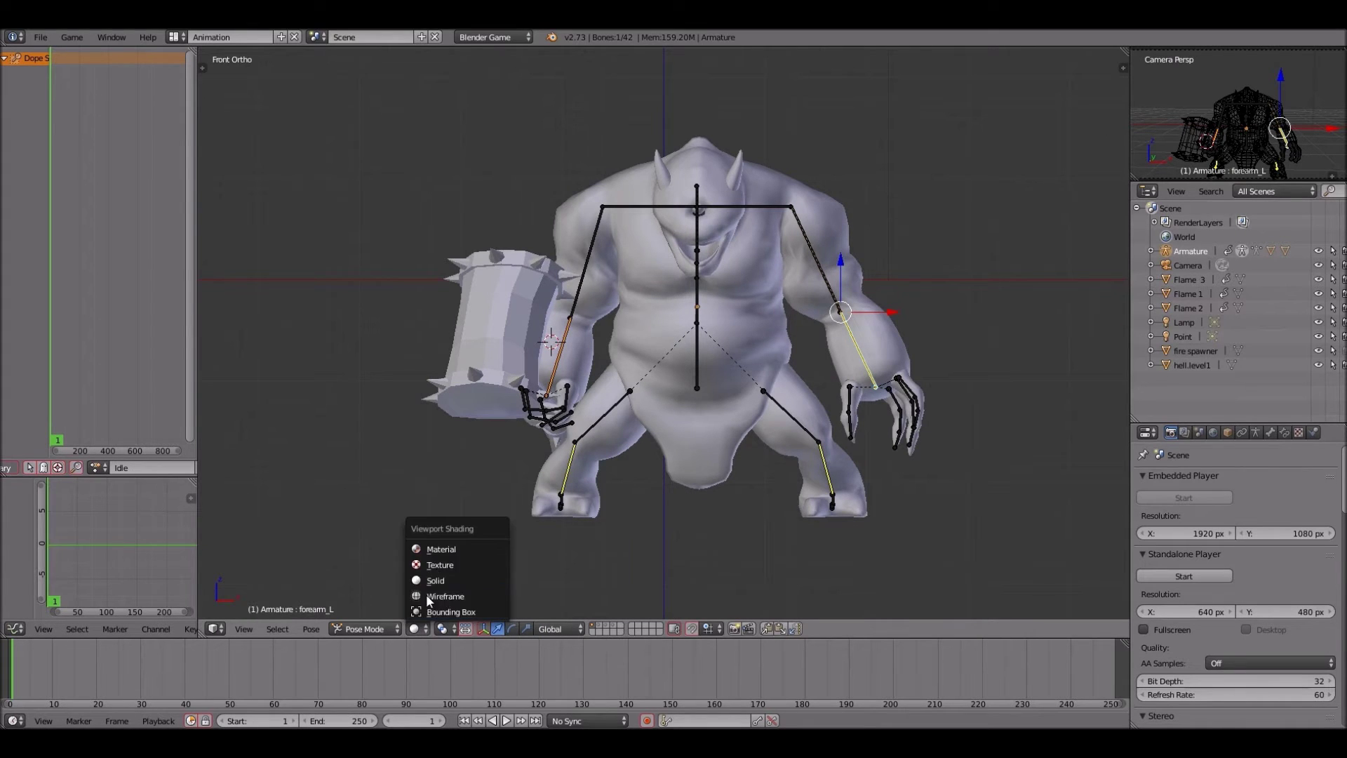
pyautogui.click(479, 545)
# - Raise the pelvis bone about 0.39 along the global Z axis, and check the stance from the side and front
pyautogui.rightClick(661, 297)
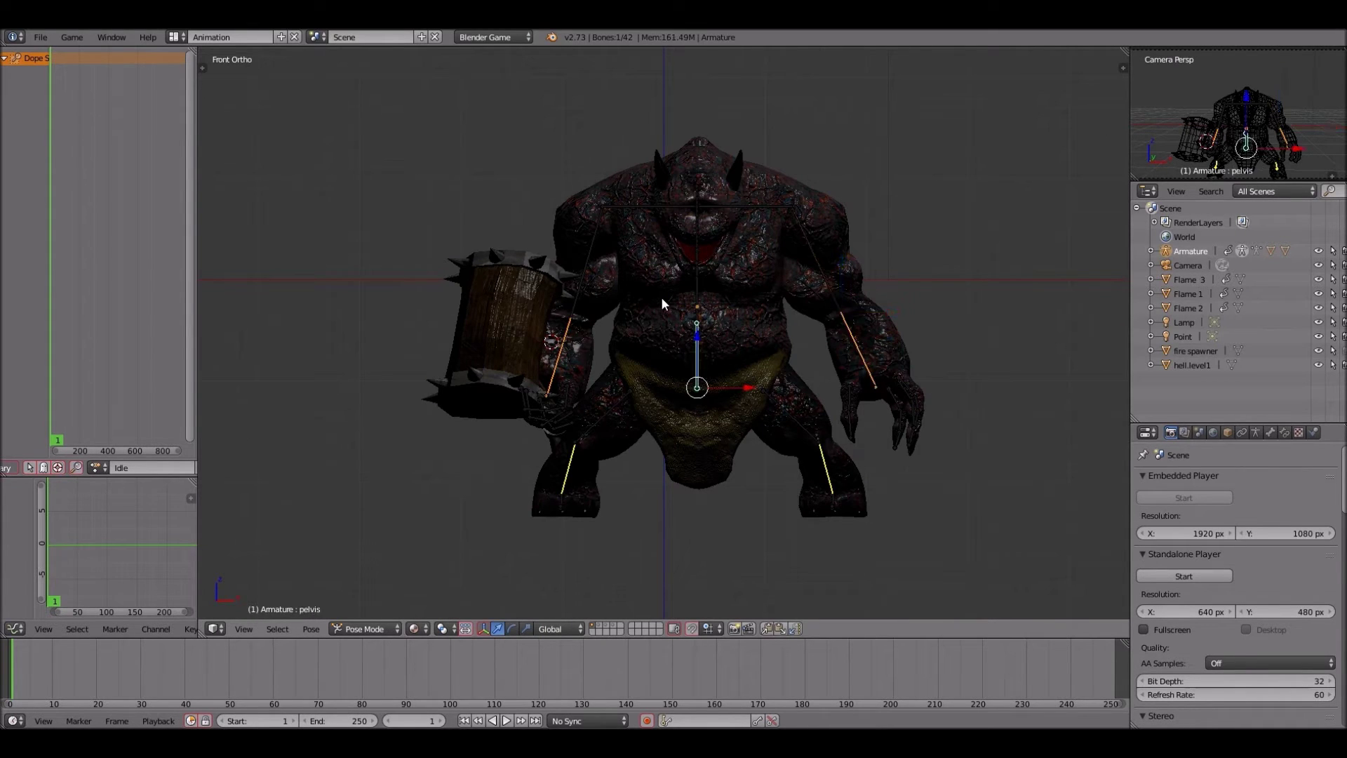
pyautogui.press('g')
pyautogui.press('z')
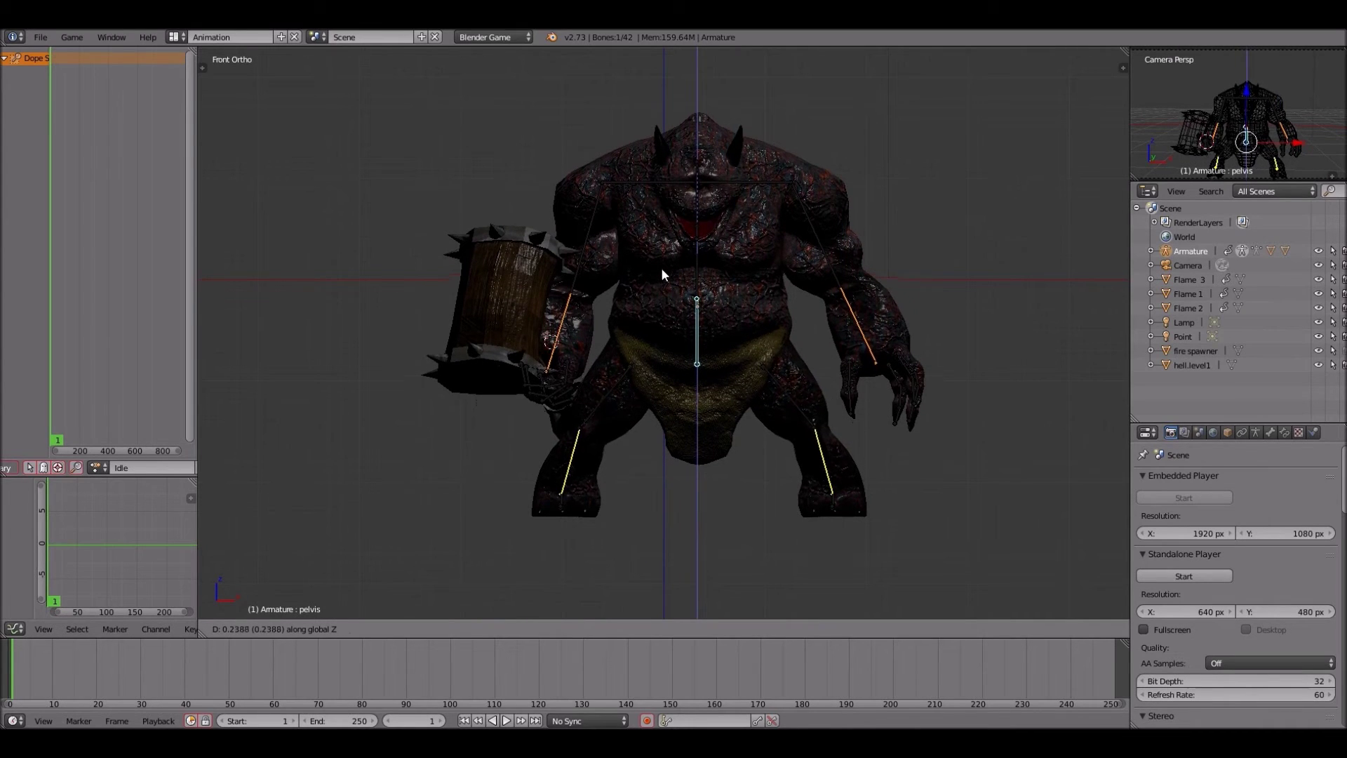
pyautogui.moveTo(661, 260)
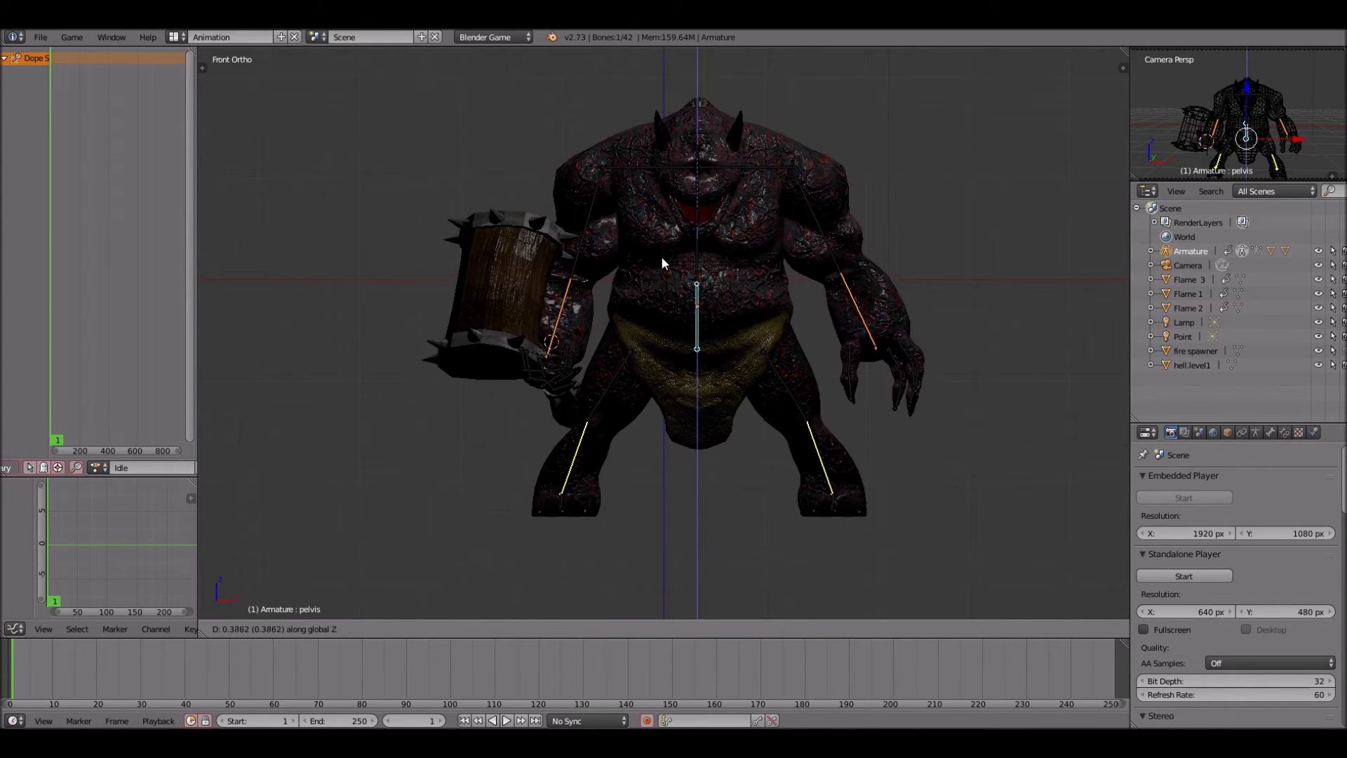
pyautogui.click(661, 263)
pyautogui.press('KP_3')
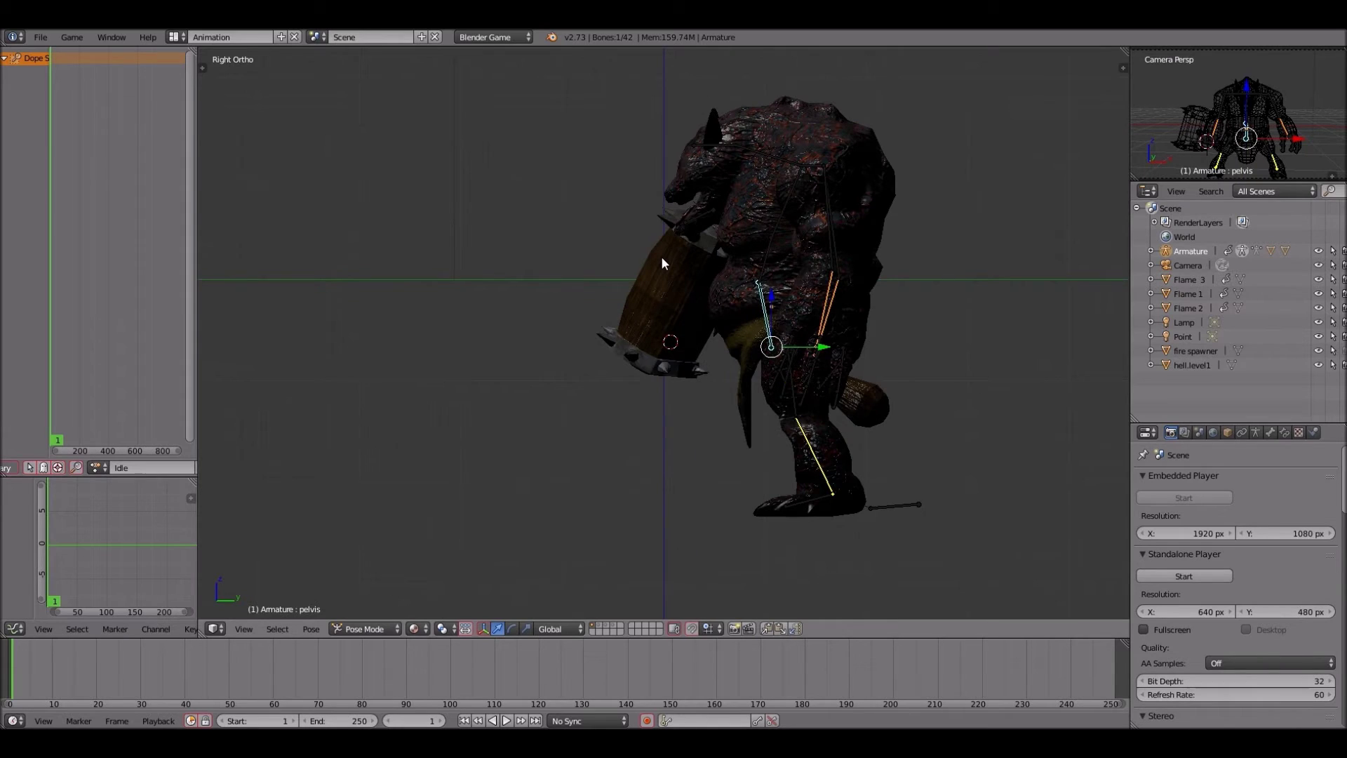
pyautogui.press('KP_1')
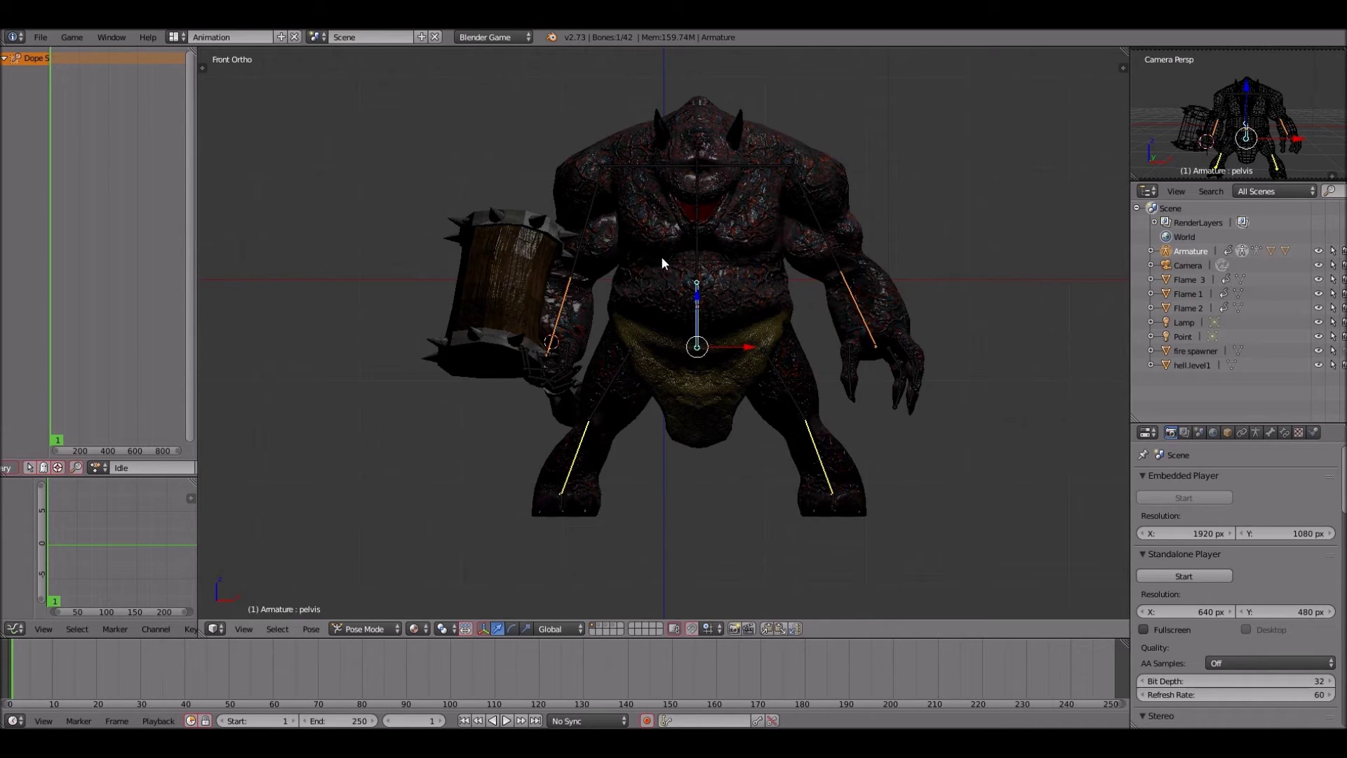
pyautogui.keyDown('shift'); pyautogui.scroll(3, 662, 258); pyautogui.keyUp('shift')
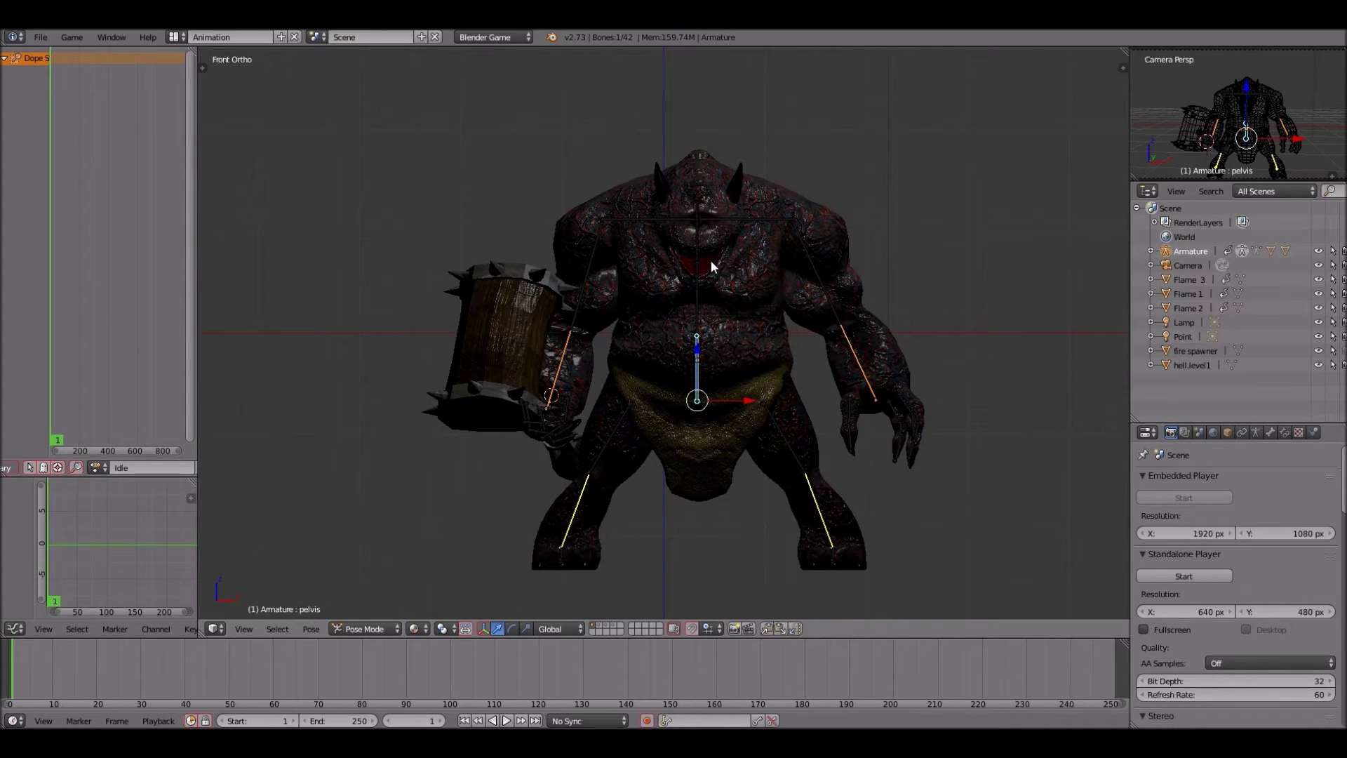
pyautogui.scroll(1, 711, 266)
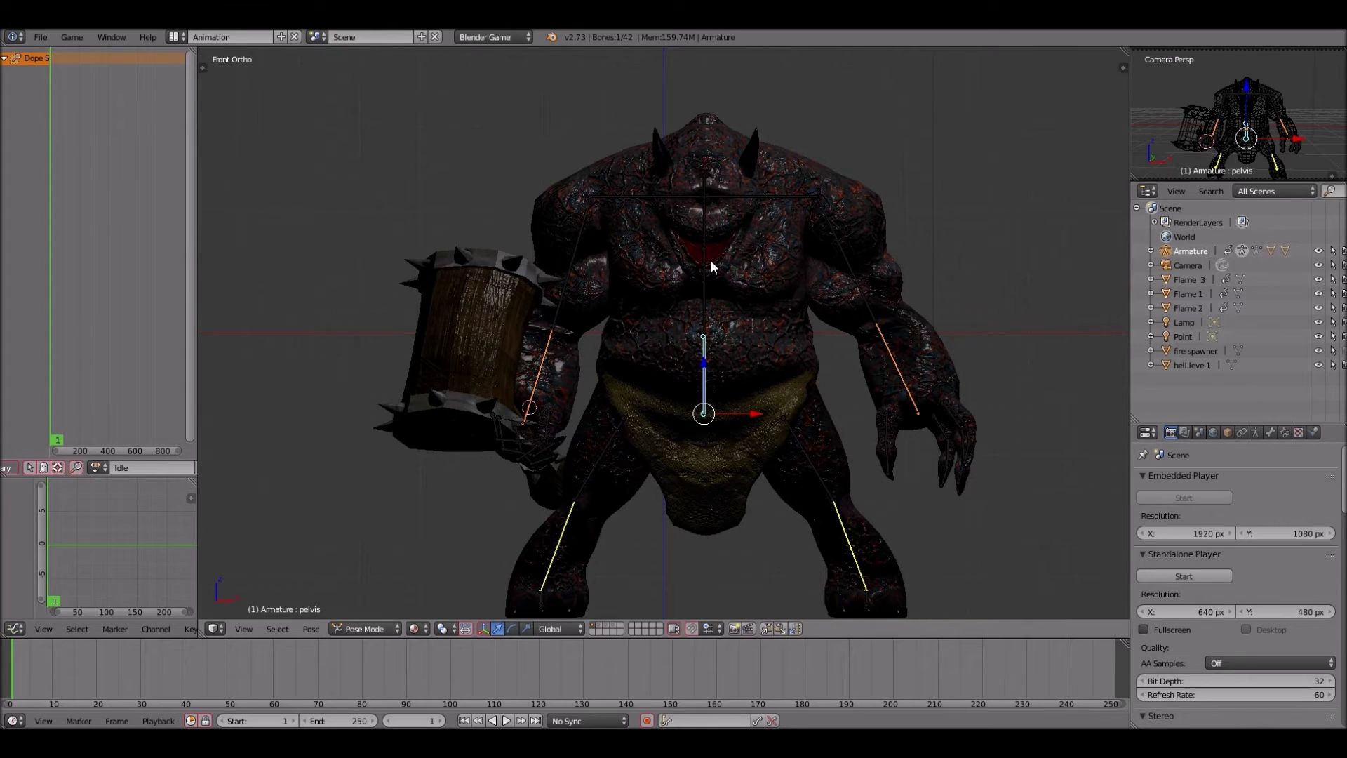
# - Rotate the jaw bone upward about 27° in the right side view to close the mouth, and check it from the front
pyautogui.press('KP_3')
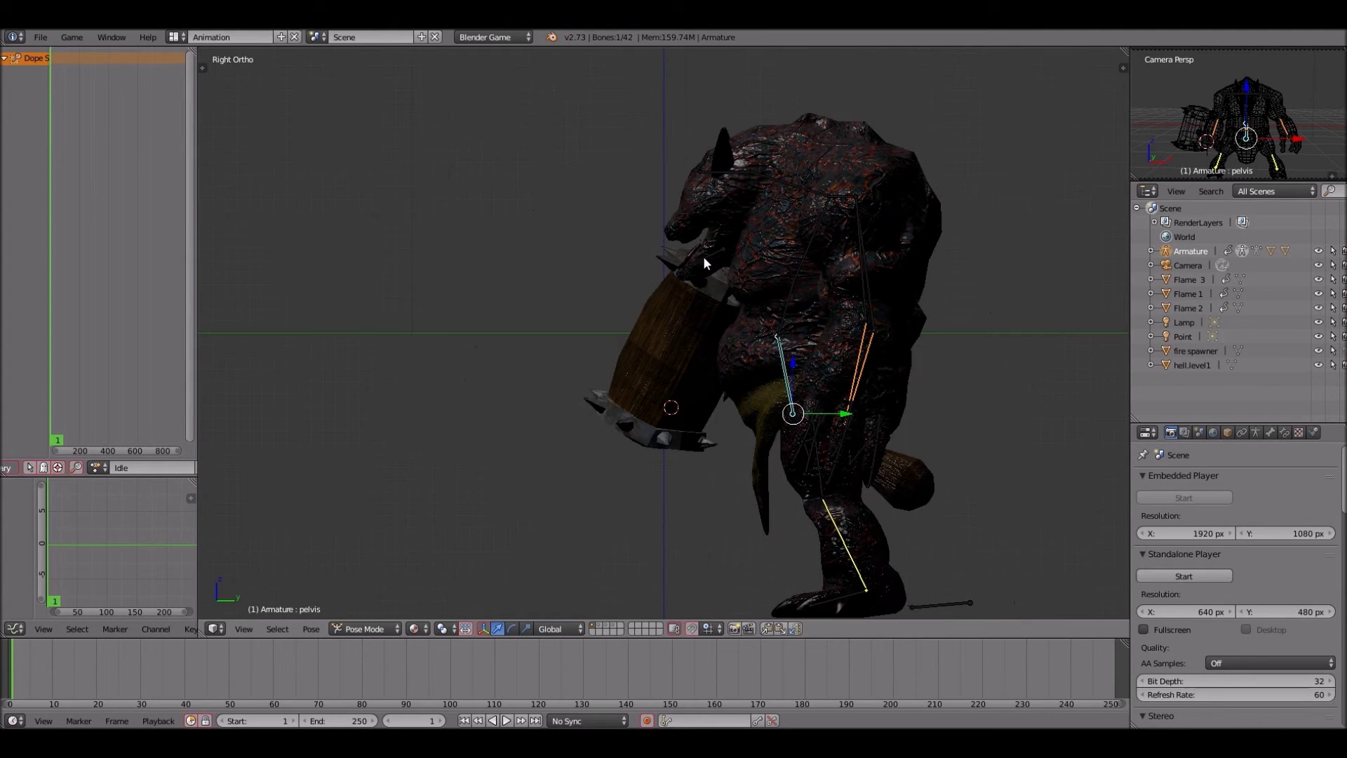
pyautogui.rightClick(701, 257)
pyautogui.press('r')
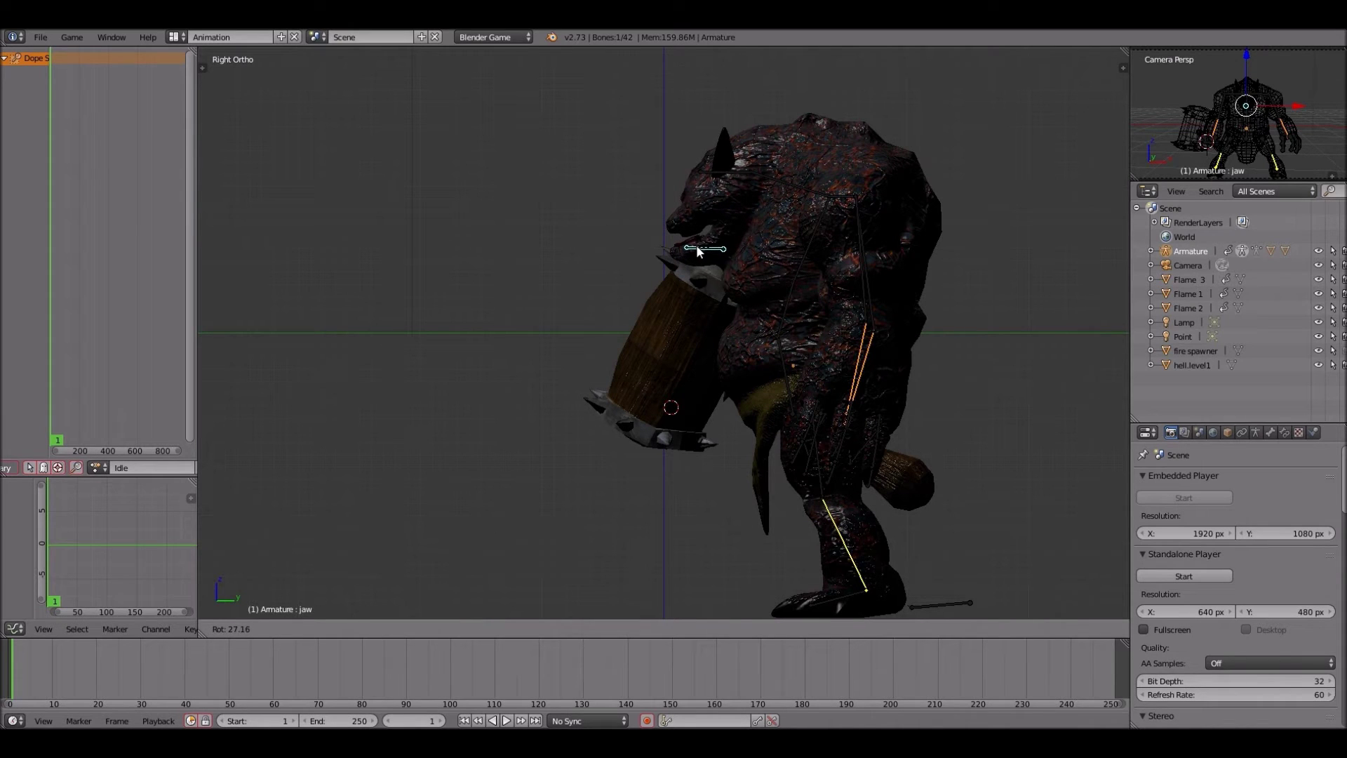
pyautogui.click(698, 250)
pyautogui.press('KP_1')
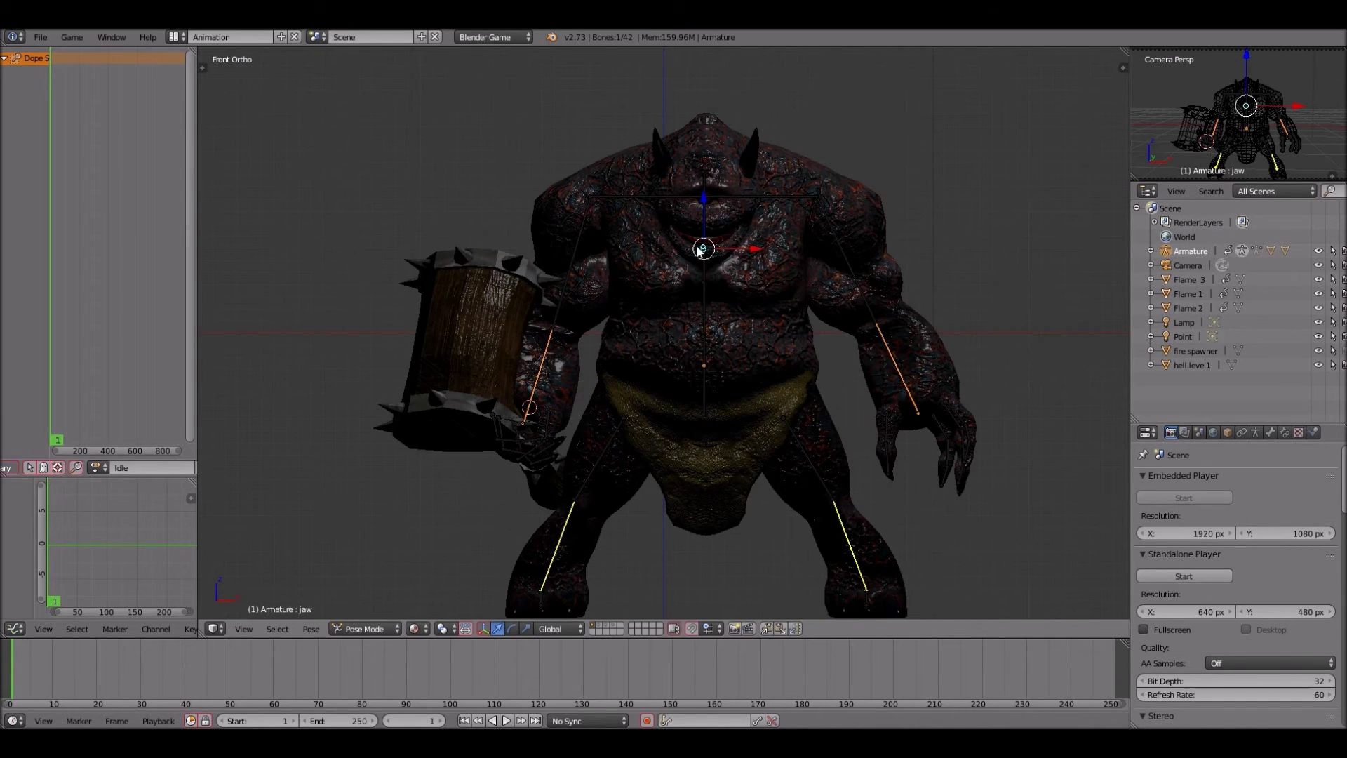
# - Move the jaw bone slightly up along the global Z axis in the right side view
pyautogui.press('KP_3')
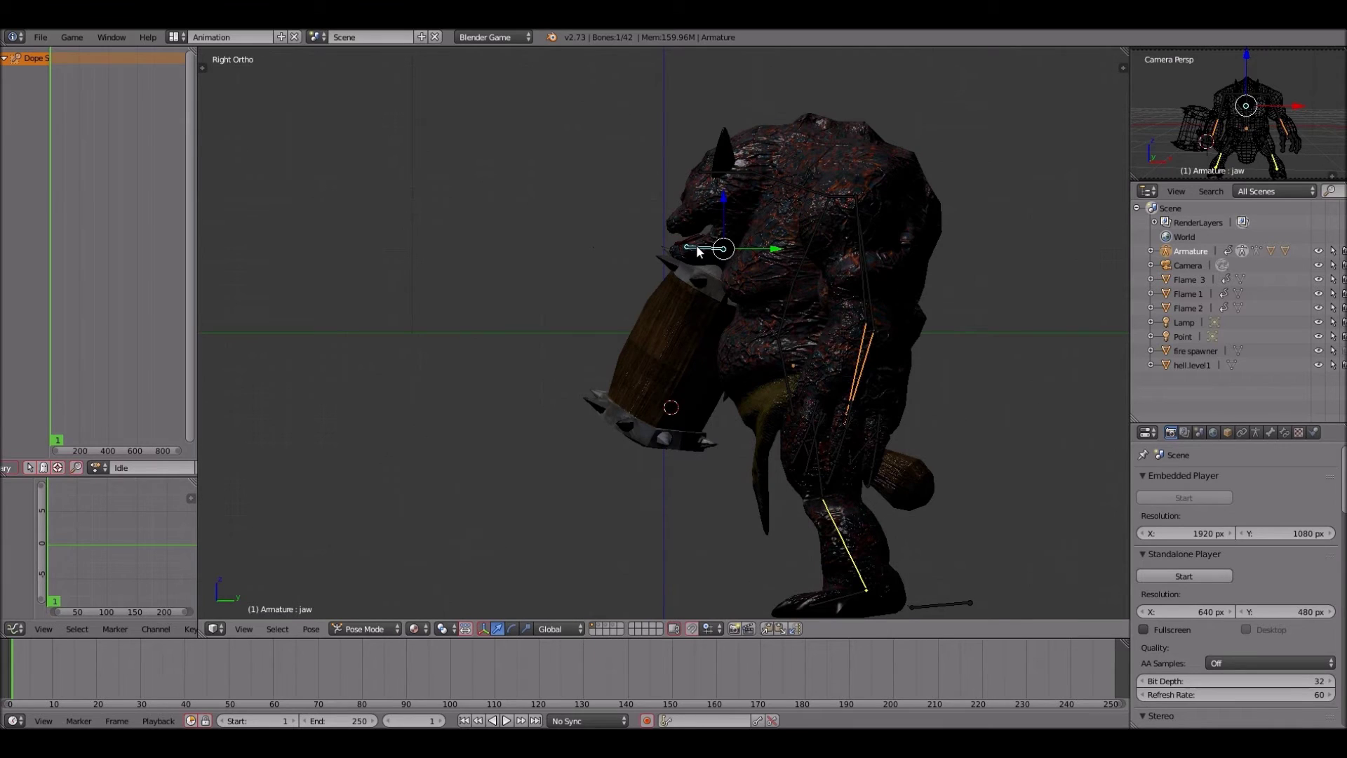
pyautogui.press('g')
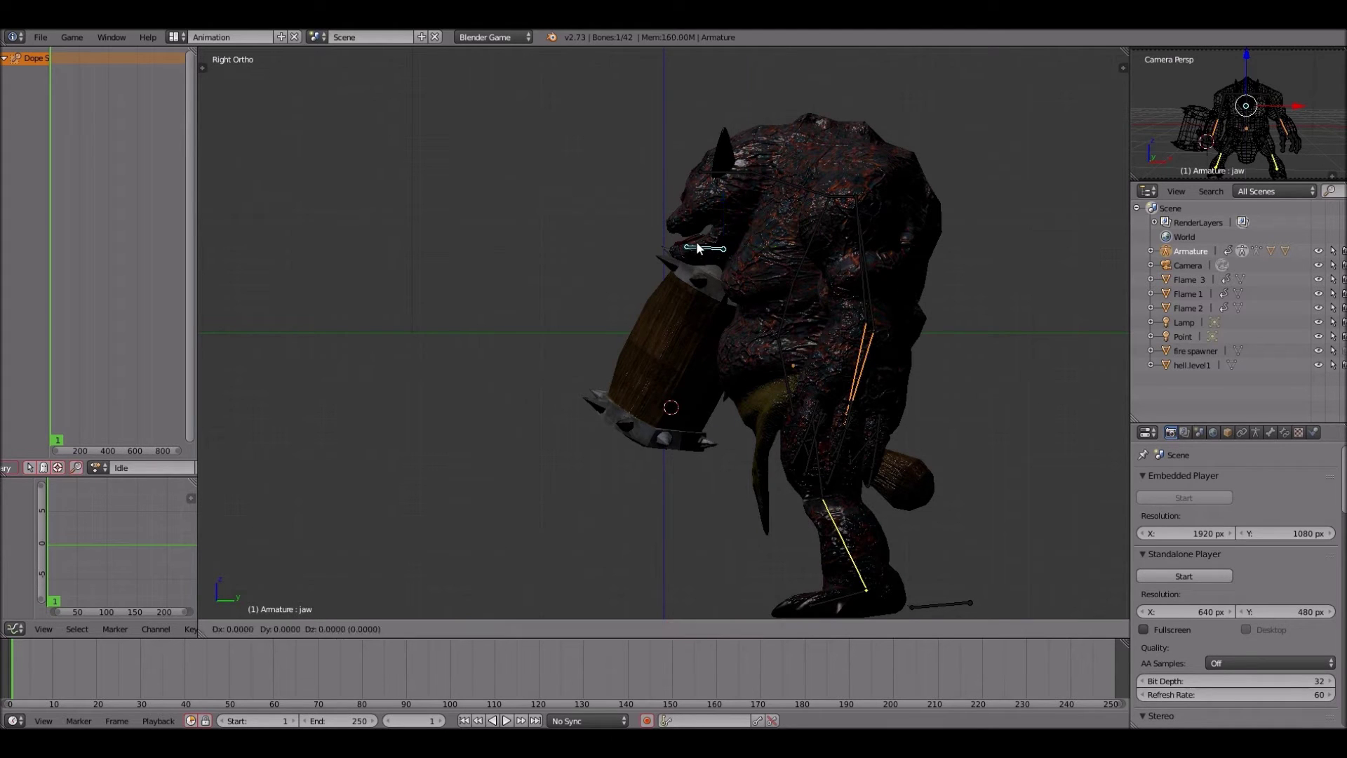
pyautogui.press('z')
pyautogui.click(696, 244)
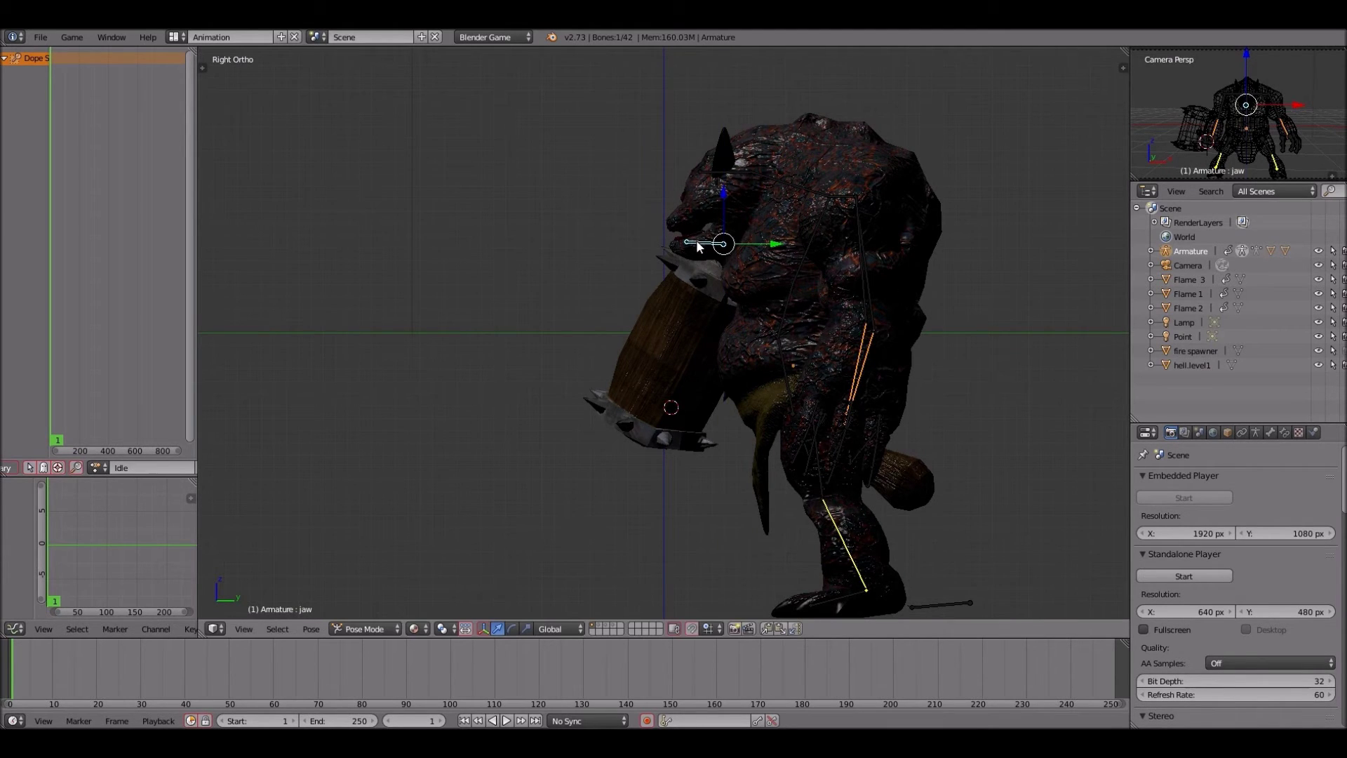
# - Examine the creature's pose from the front and from all around
pyautogui.press('KP_1')
pyautogui.scroll(-2, 696, 242)
pyautogui.scroll(6, 697, 243)
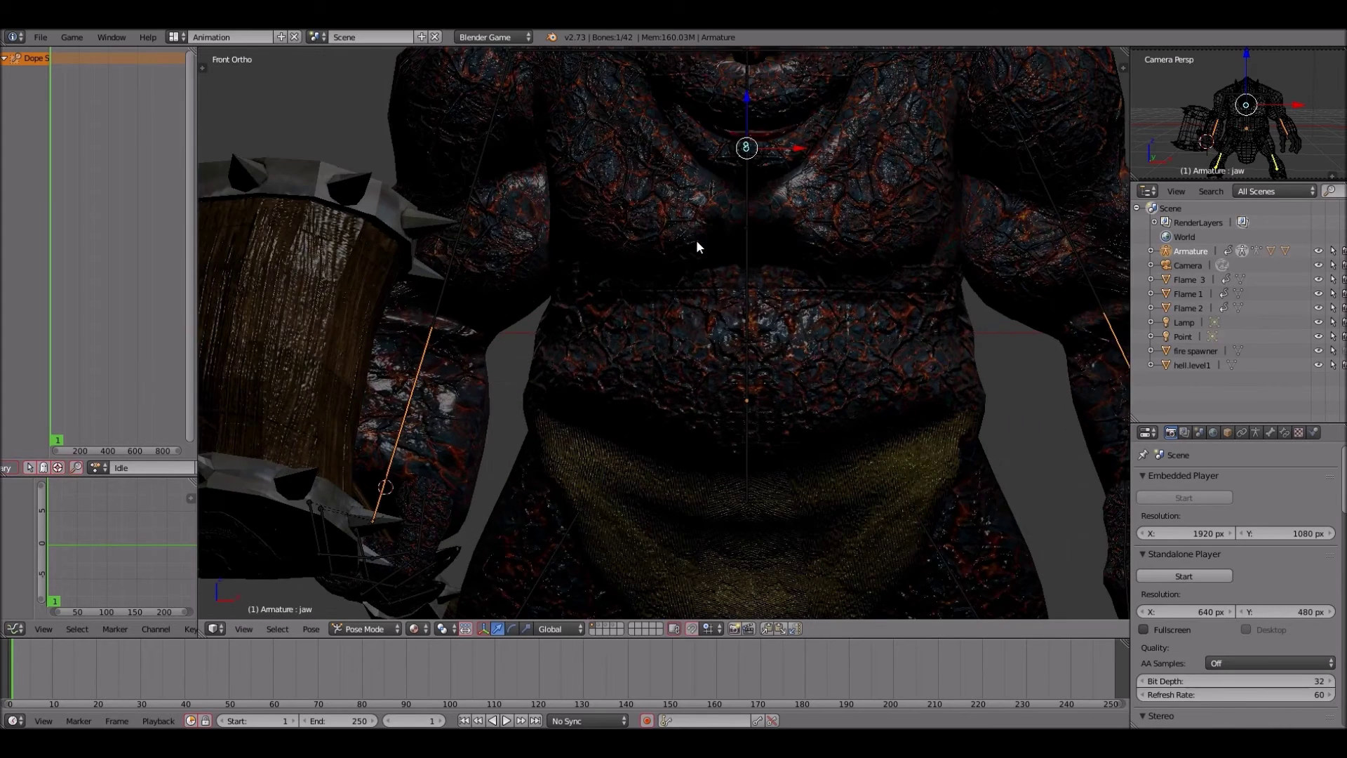
pyautogui.scroll(-4, 833, 313)
pyautogui.scroll(-1, 835, 314)
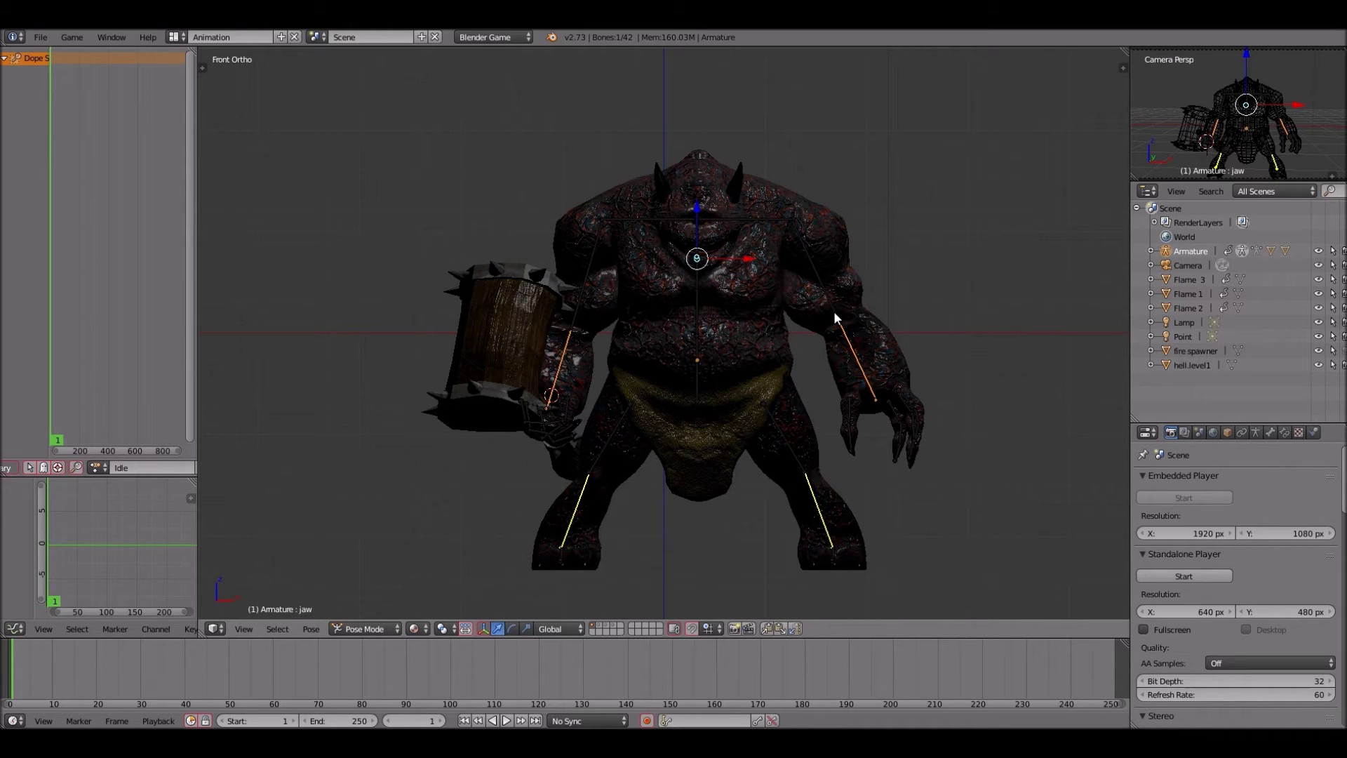
pyautogui.press('KP_4')
pyautogui.press('KP_4')
pyautogui.press('KP_4')
pyautogui.press('KP_4')
pyautogui.press('KP_4')
pyautogui.press('KP_4')
pyautogui.press('KP_4')
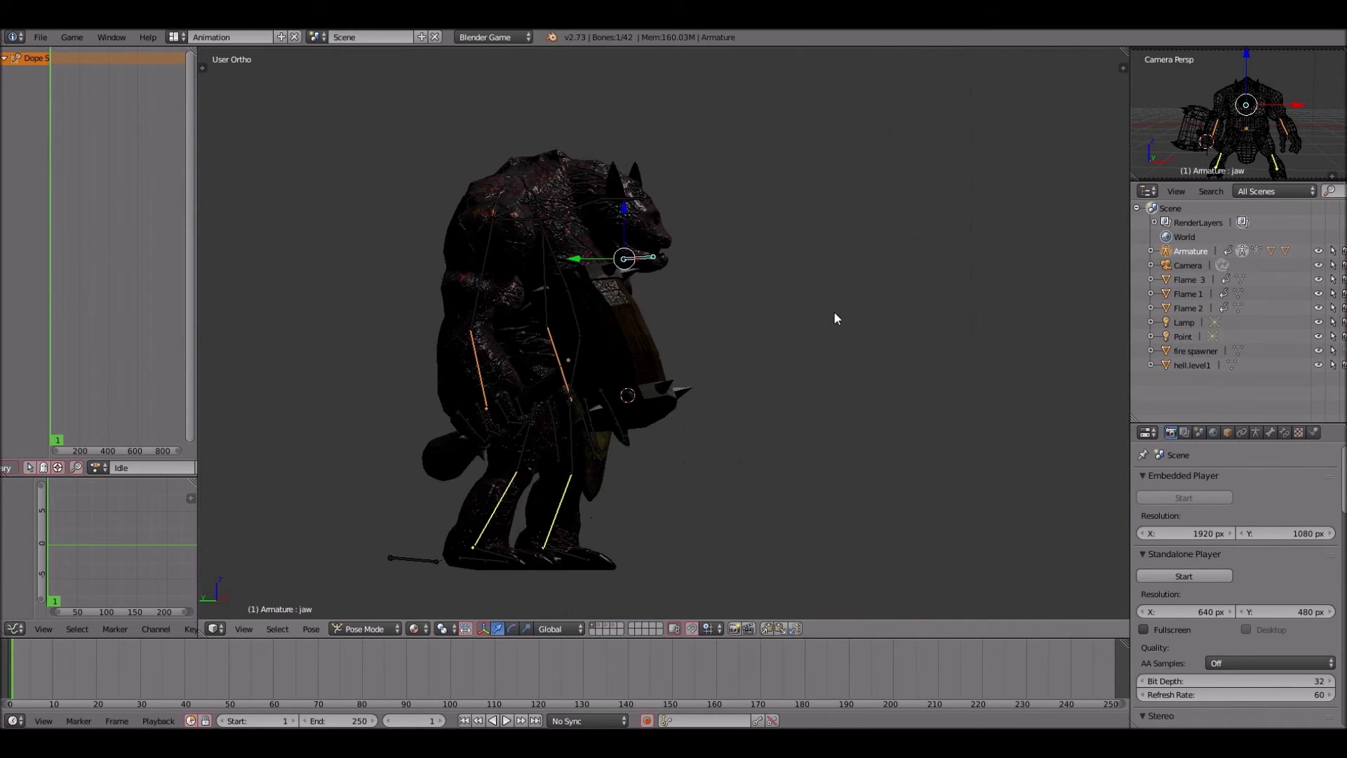
pyautogui.press('KP_4')
pyautogui.press('KP_4')
pyautogui.press('KP_4')
pyautogui.press('KP_4')
pyautogui.press('KP_4')
pyautogui.press('KP_4')
pyautogui.press('KP_4')
pyautogui.press('KP_4')
pyautogui.press('KP_4')
pyautogui.press('KP_4')
pyautogui.press('KP_4')
pyautogui.press('KP_4')
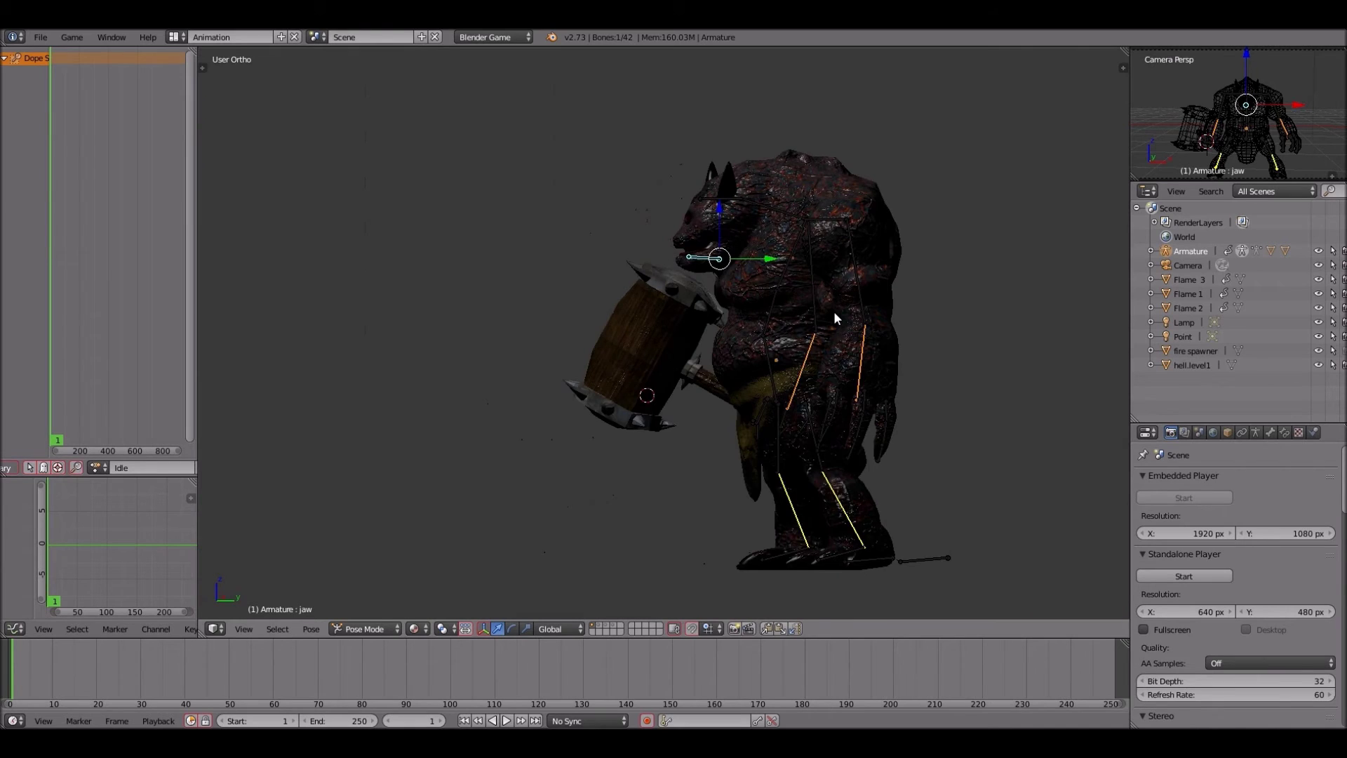
pyautogui.press('KP_1')
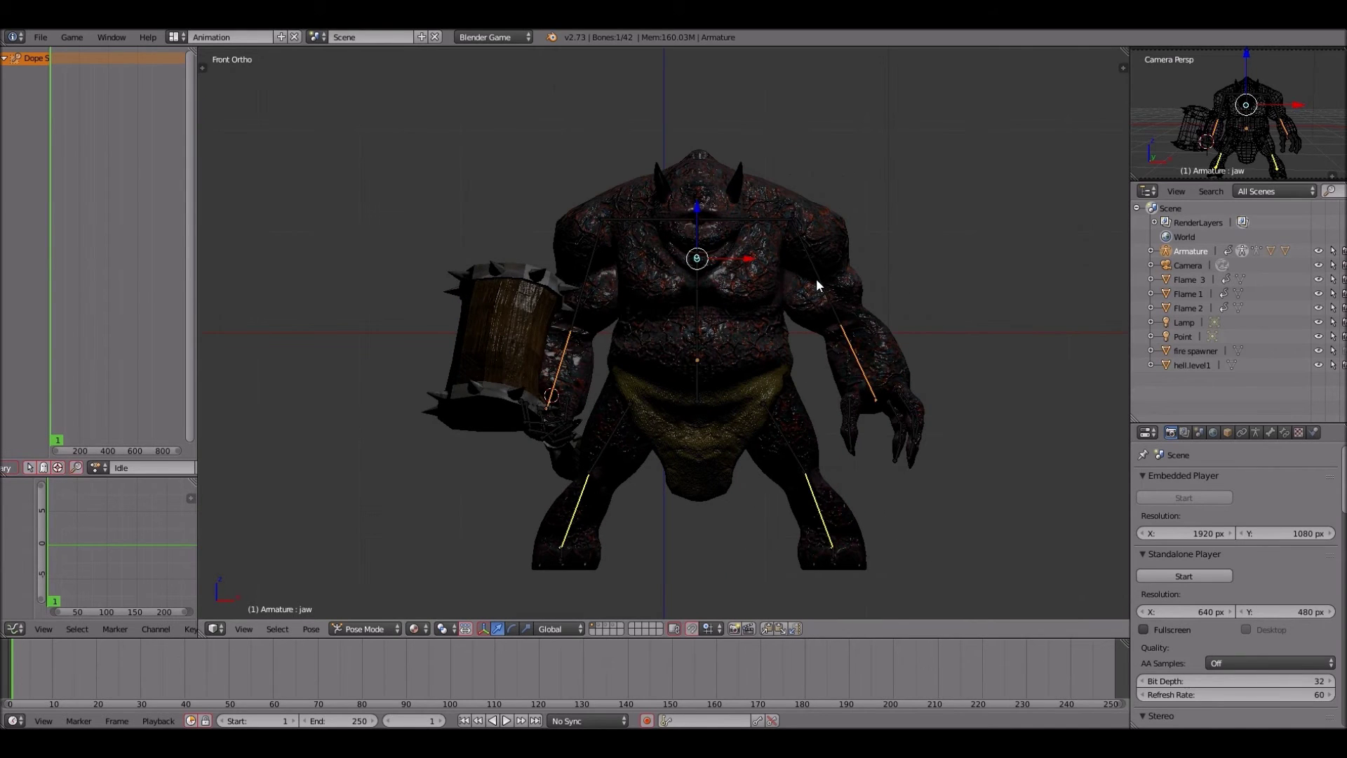
# - Try to rotate the left upper arm bone around the global Z axis in the front view
pyautogui.rightClick(816, 280)
pyautogui.press('r')
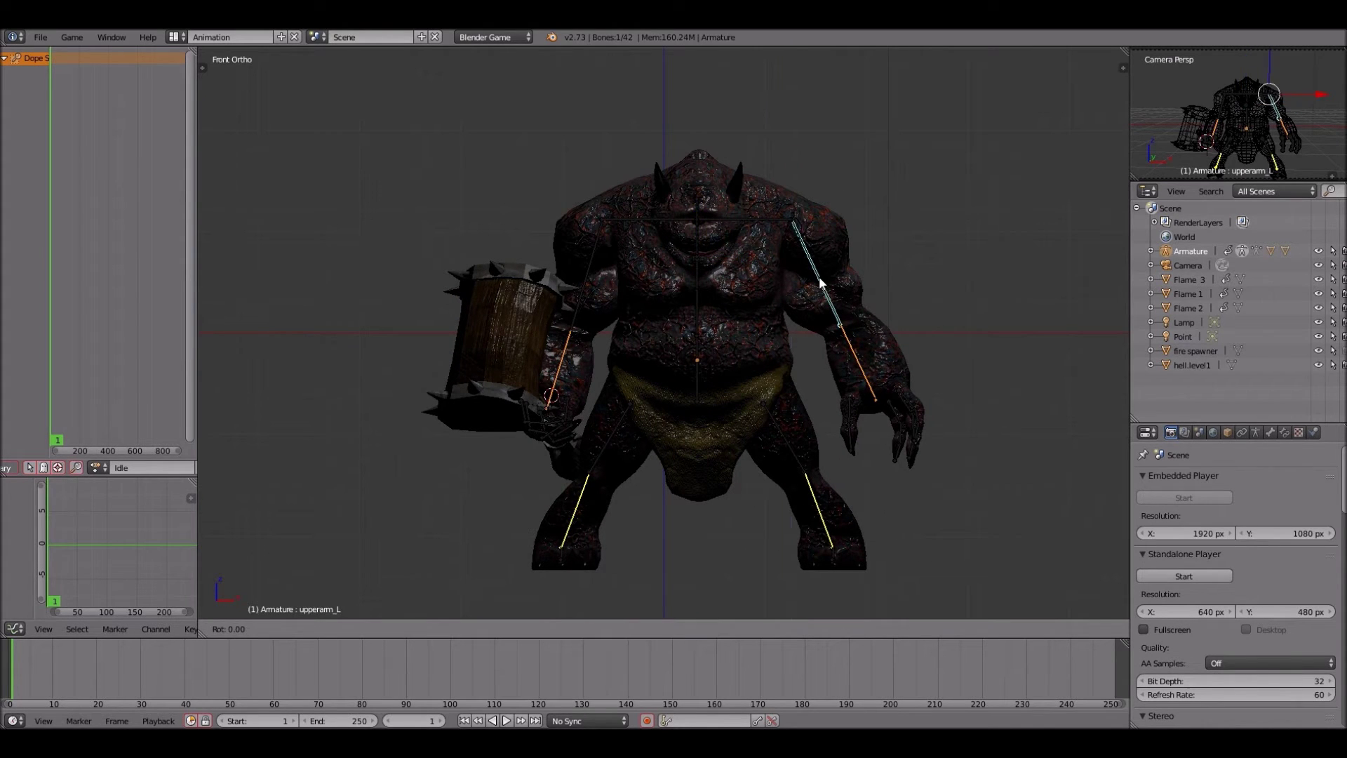
pyautogui.press('z')
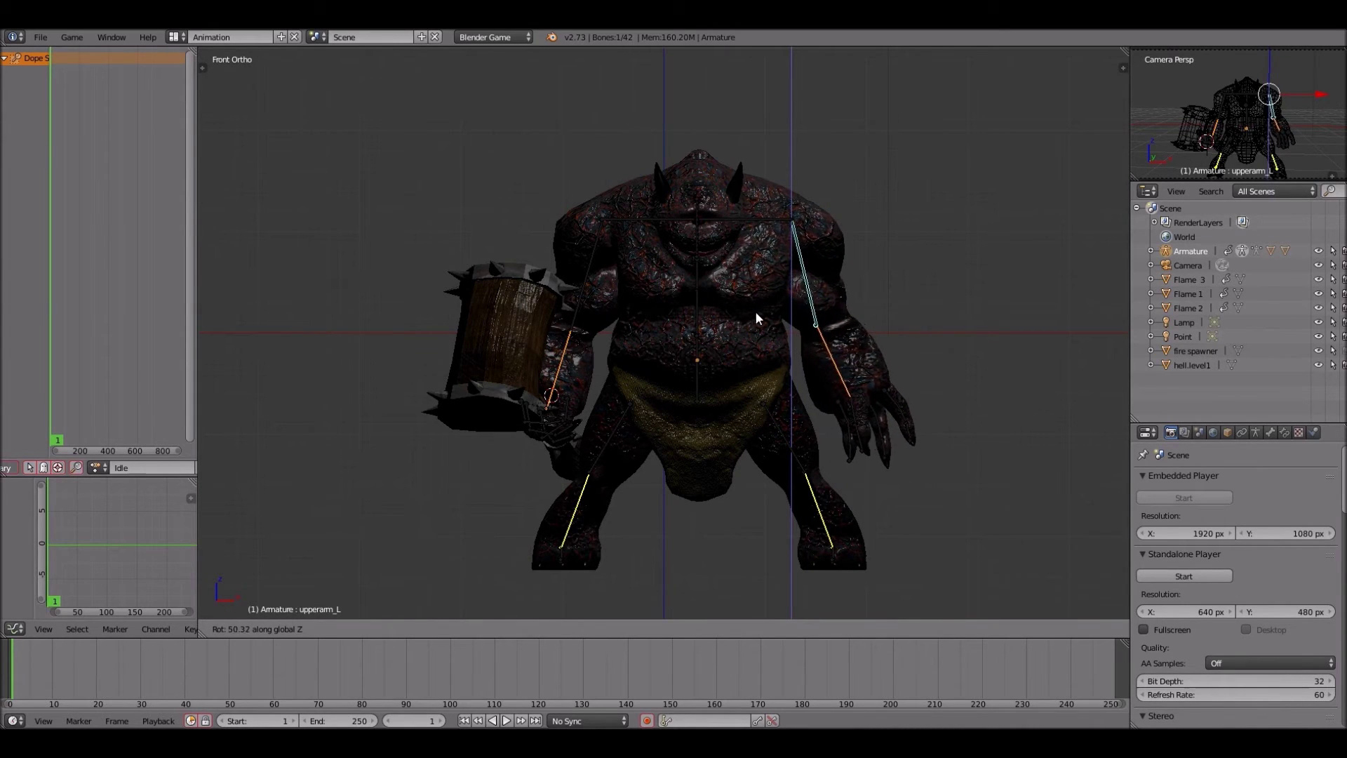
pyautogui.click(812, 289)
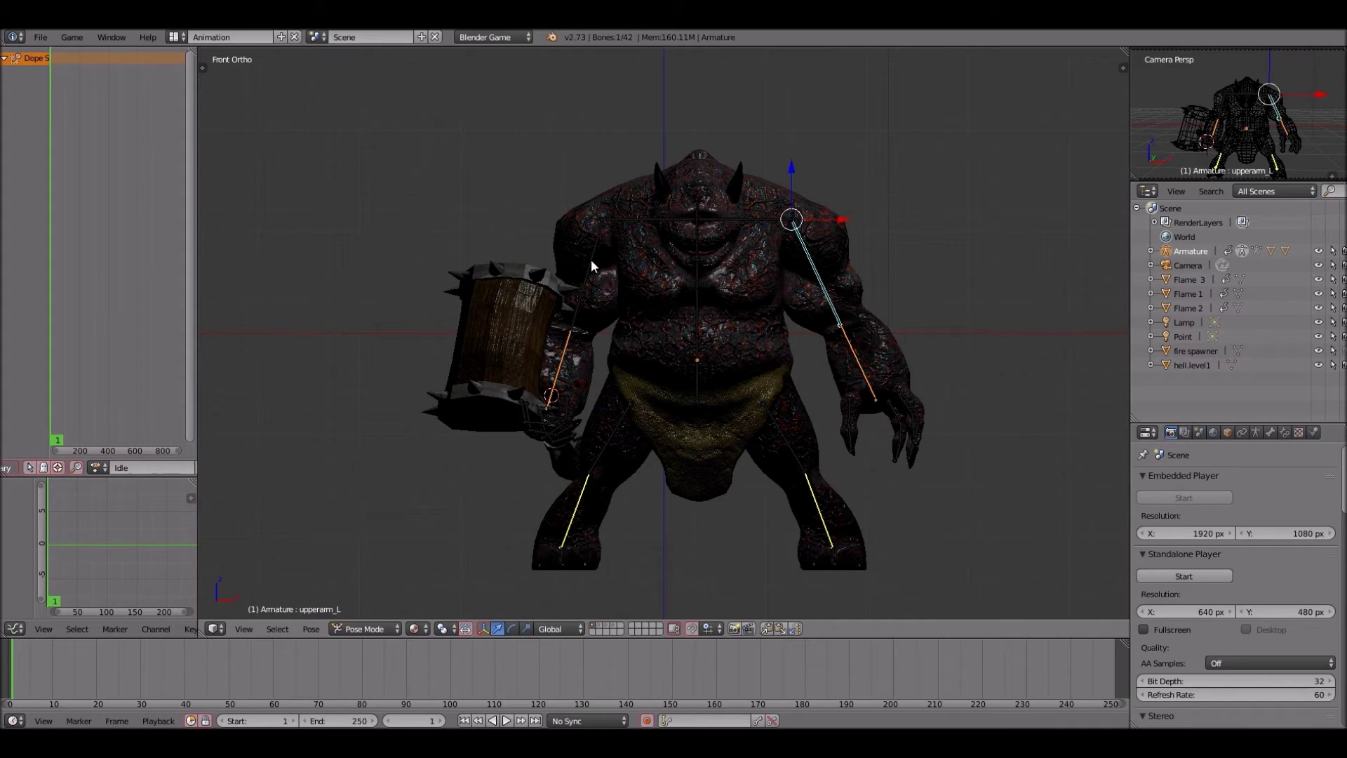
# - Rotate the right upper arm bone slightly outward, away from the body, in the front view
pyautogui.rightClick(586, 260)
pyautogui.press('r')
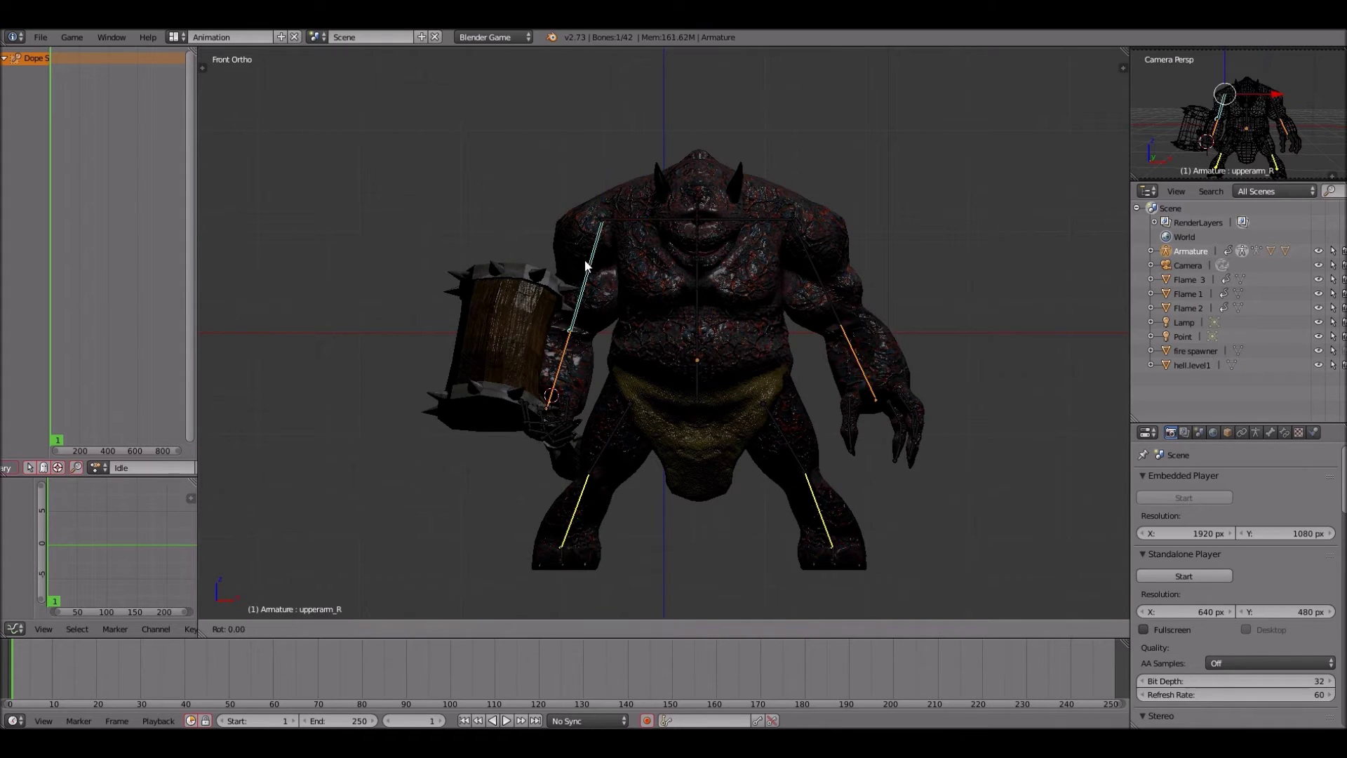
pyautogui.click(549, 353)
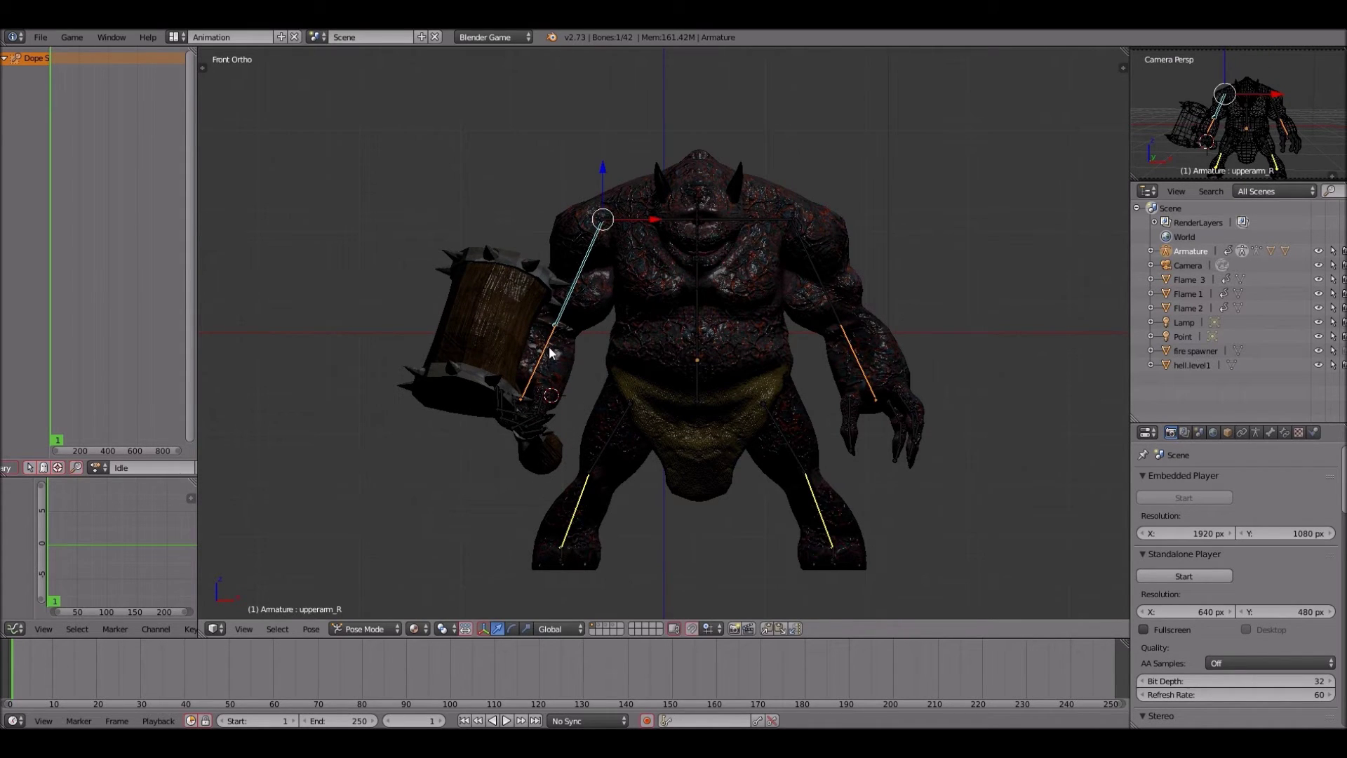
# - Rotate the right forearm bone inward about 11° in the front view, then about 14° around the global Z axis
pyautogui.rightClick(562, 346)
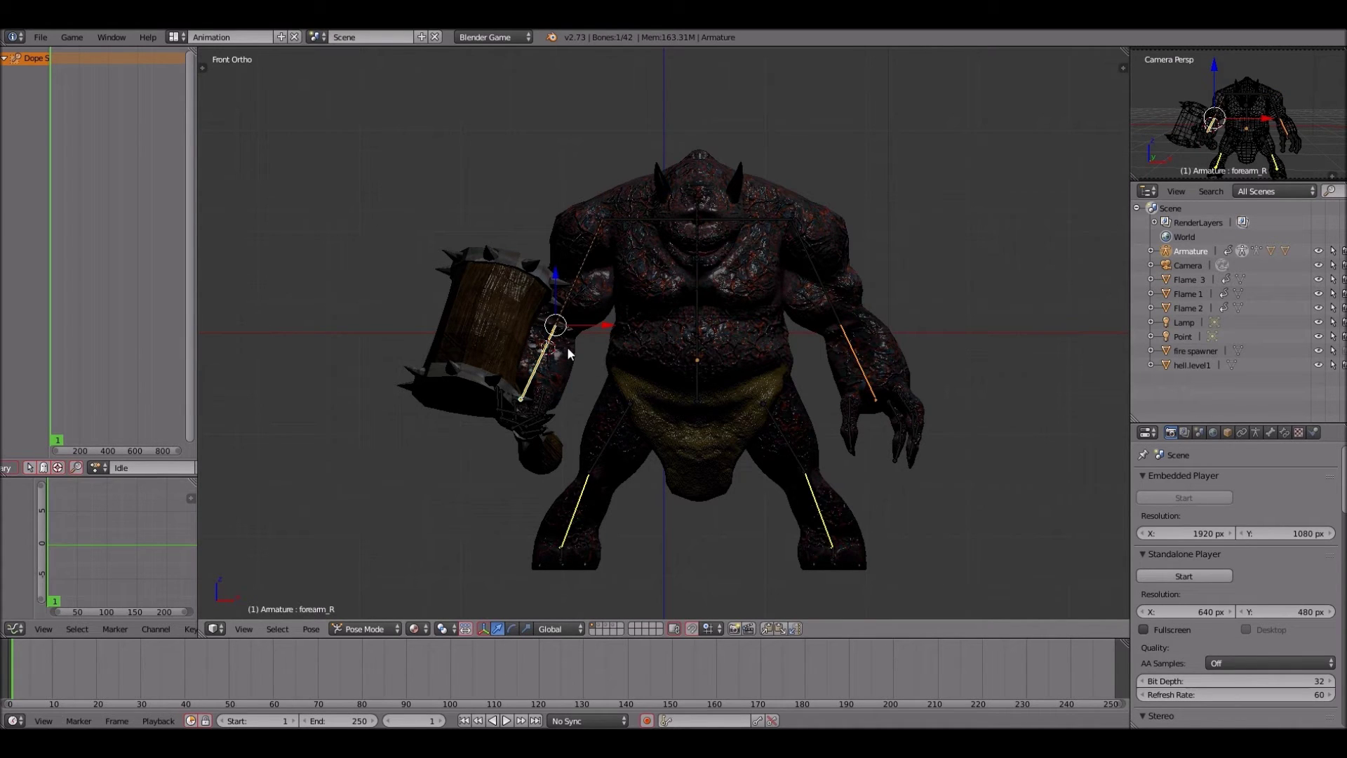
pyautogui.press('r')
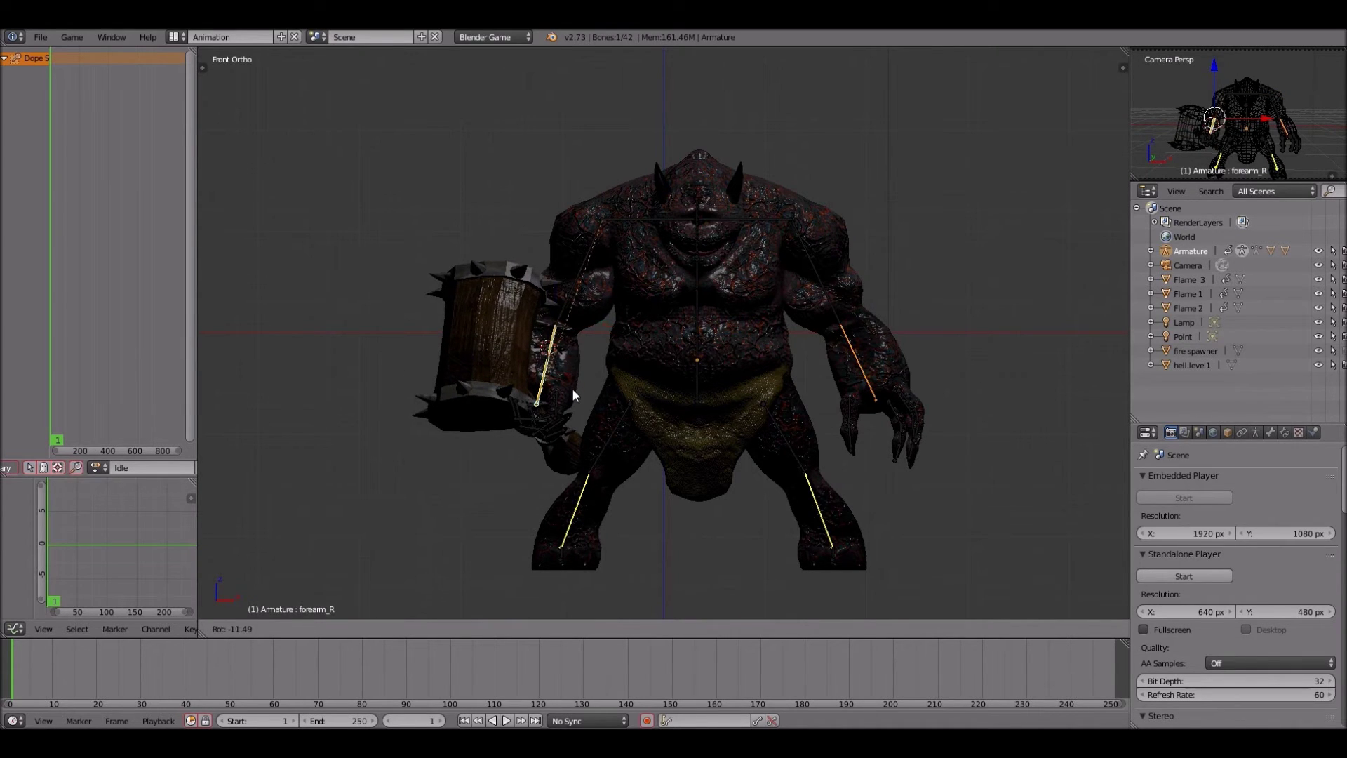
pyautogui.click(573, 395)
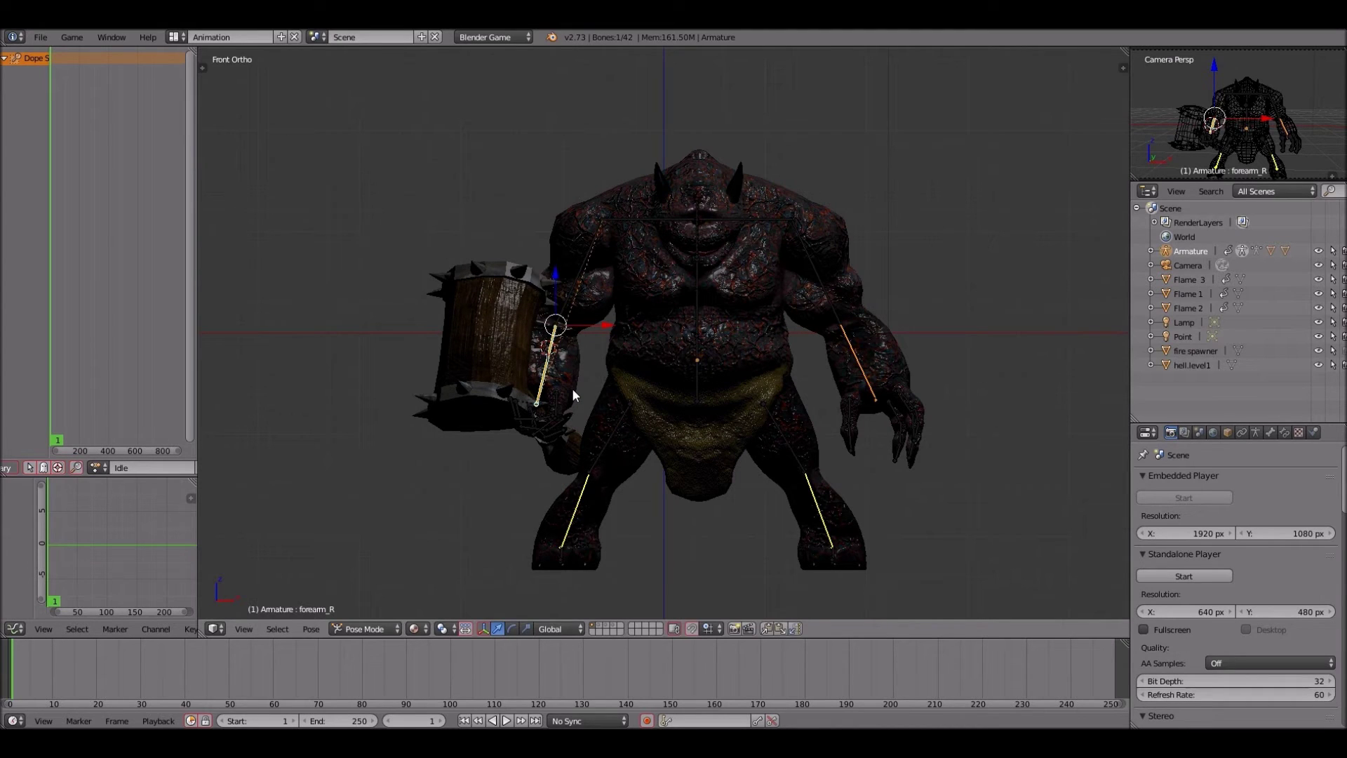
pyautogui.press('r')
pyautogui.press('z')
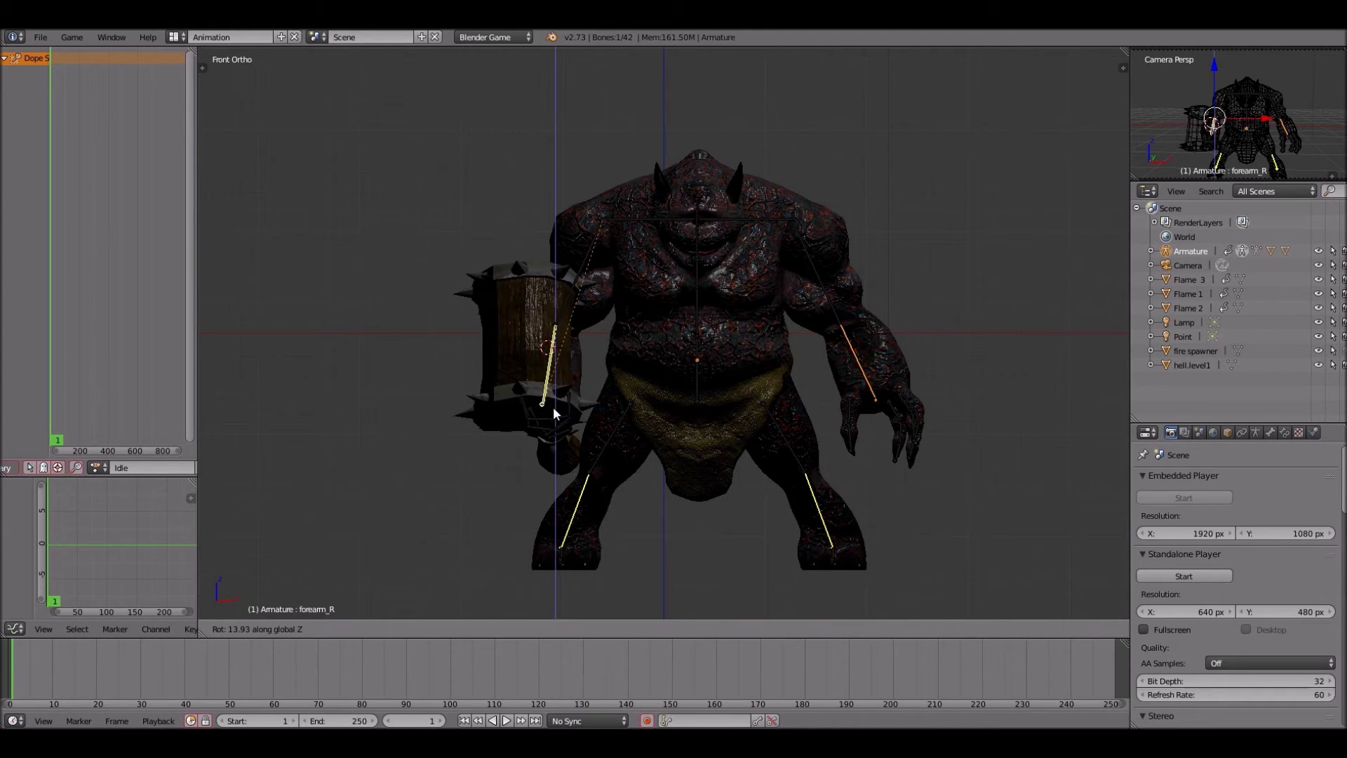
pyautogui.click(553, 406)
# - Rotate the right forearm bone in the right side view to lower the hammer head
pyautogui.press('KP_3')
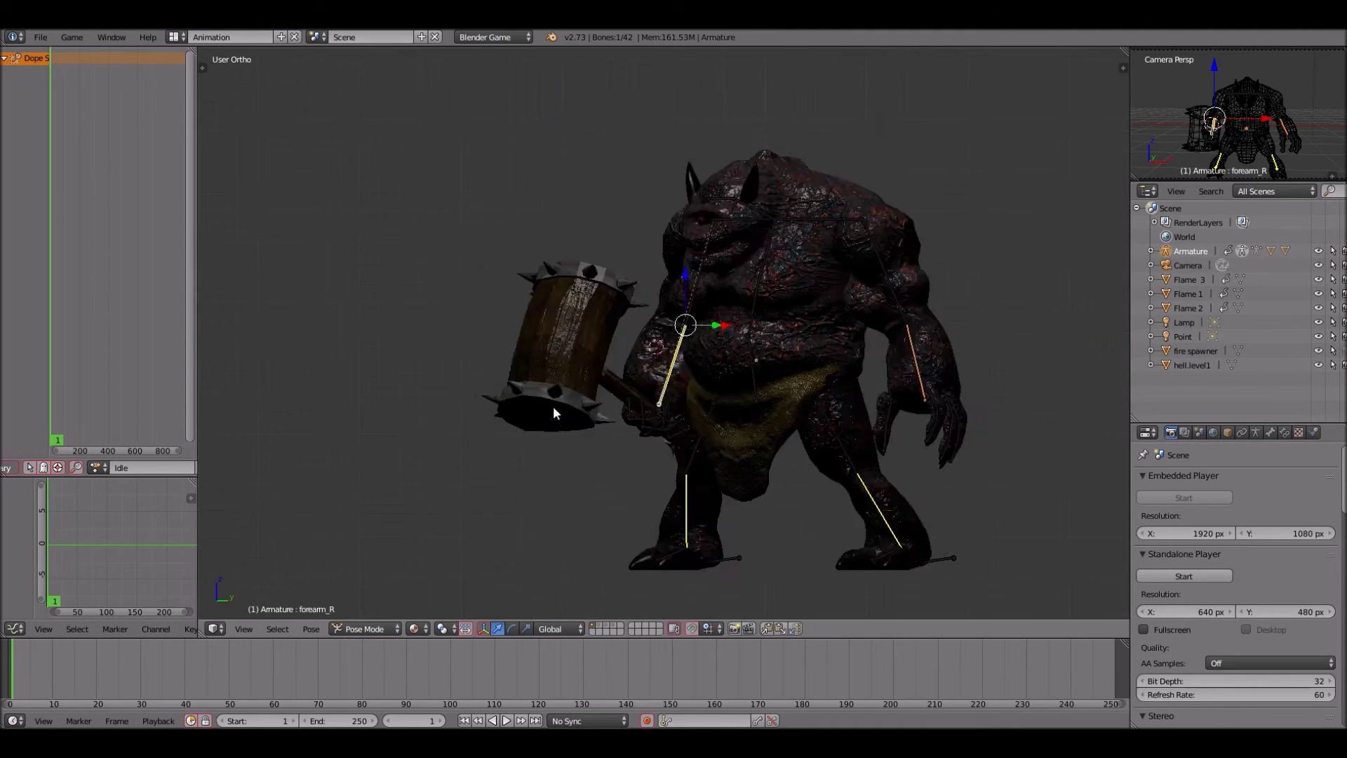
pyautogui.press('r')
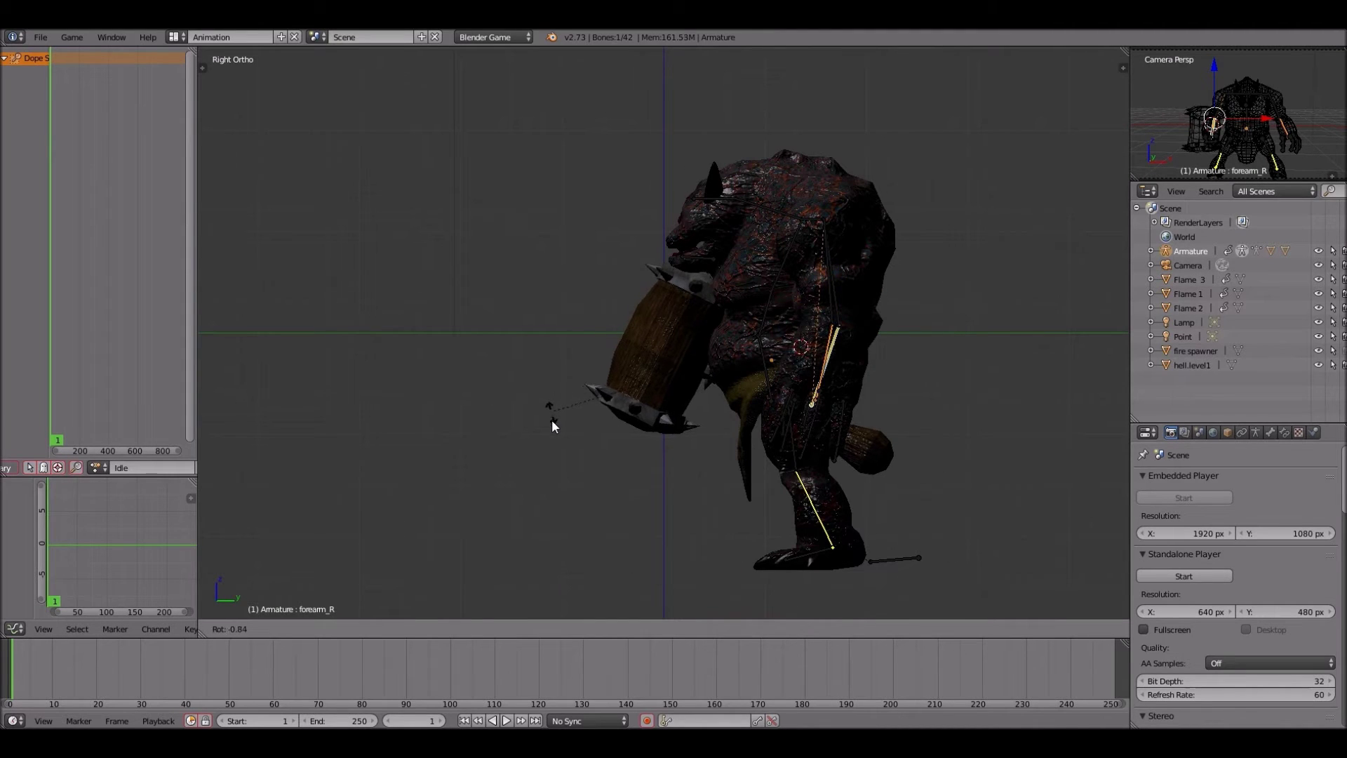
pyautogui.click(590, 488)
# - Select all bones and insert a LocRotScale keyframe for the pose at frame 1
pyautogui.press('KP_1')
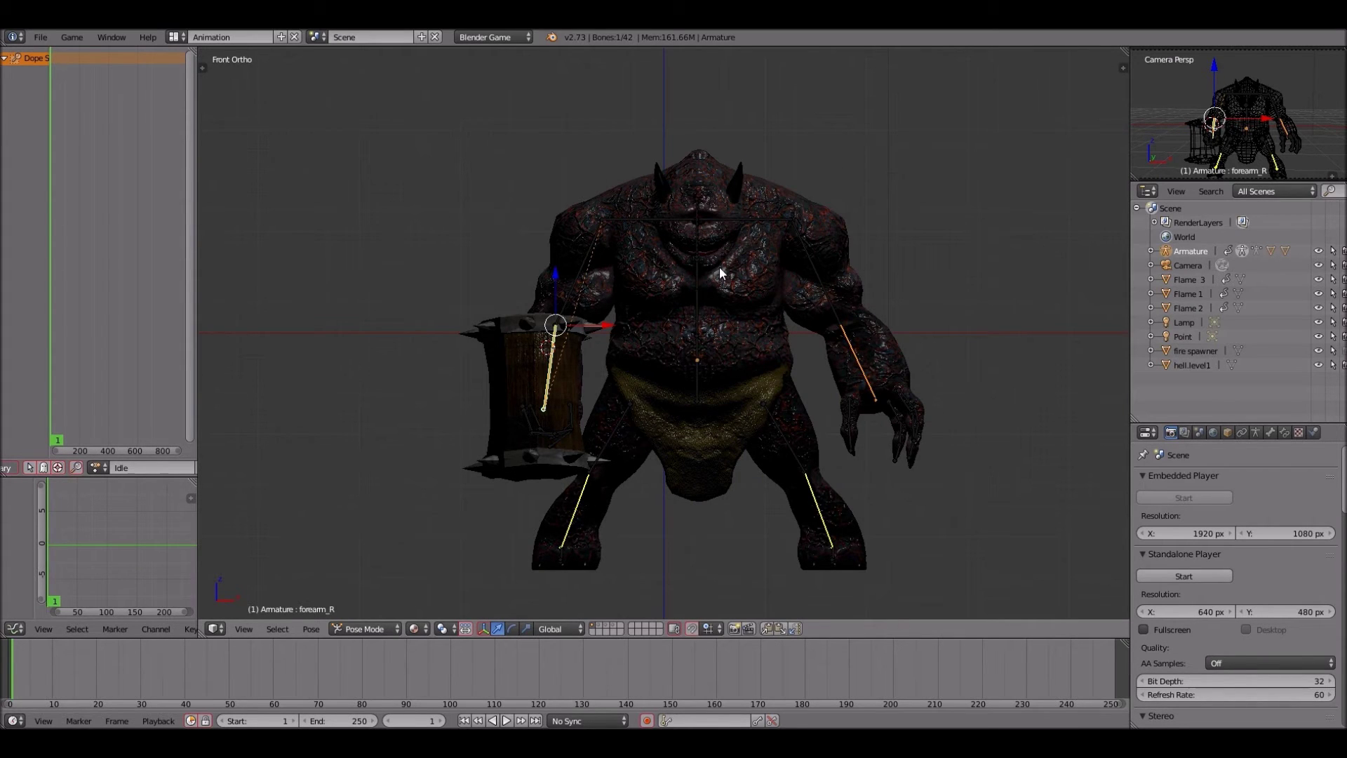
pyautogui.press('a')
pyautogui.press('i')
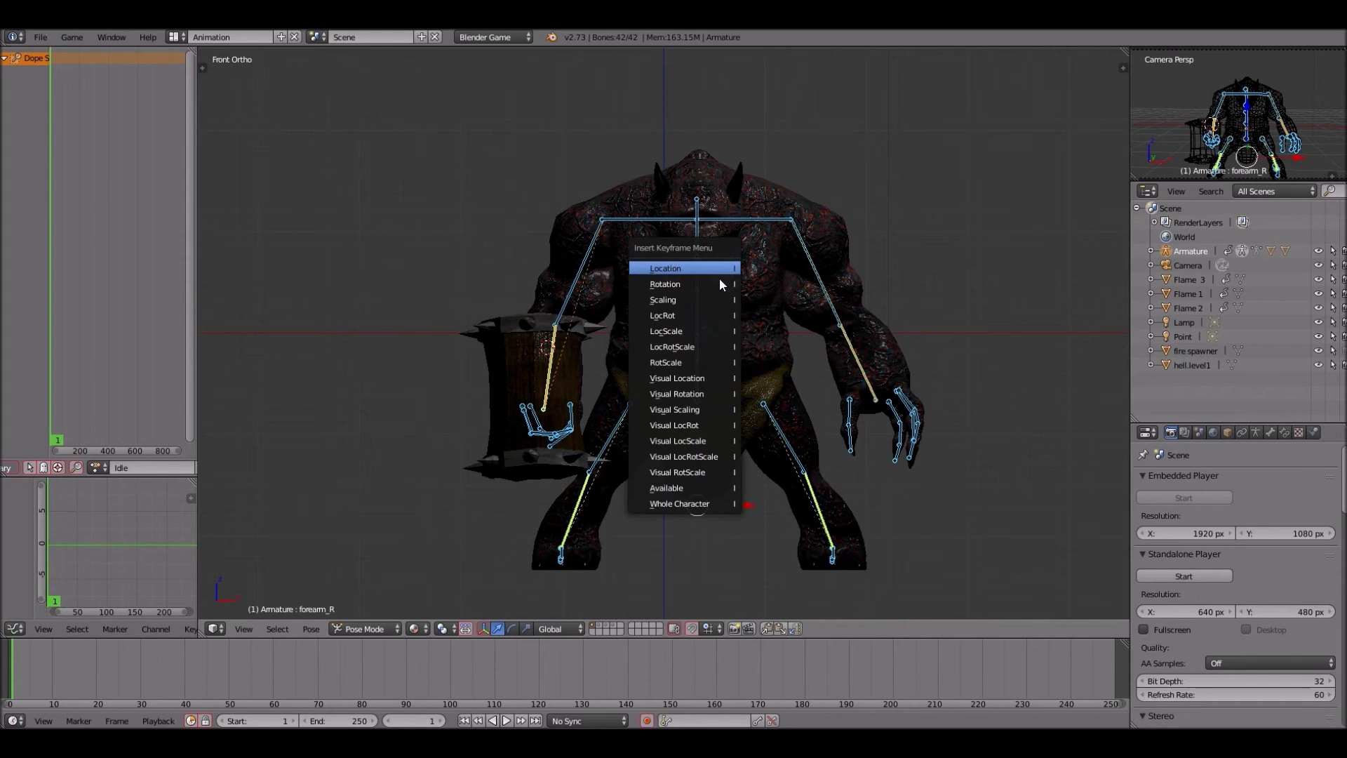
pyautogui.click(717, 347)
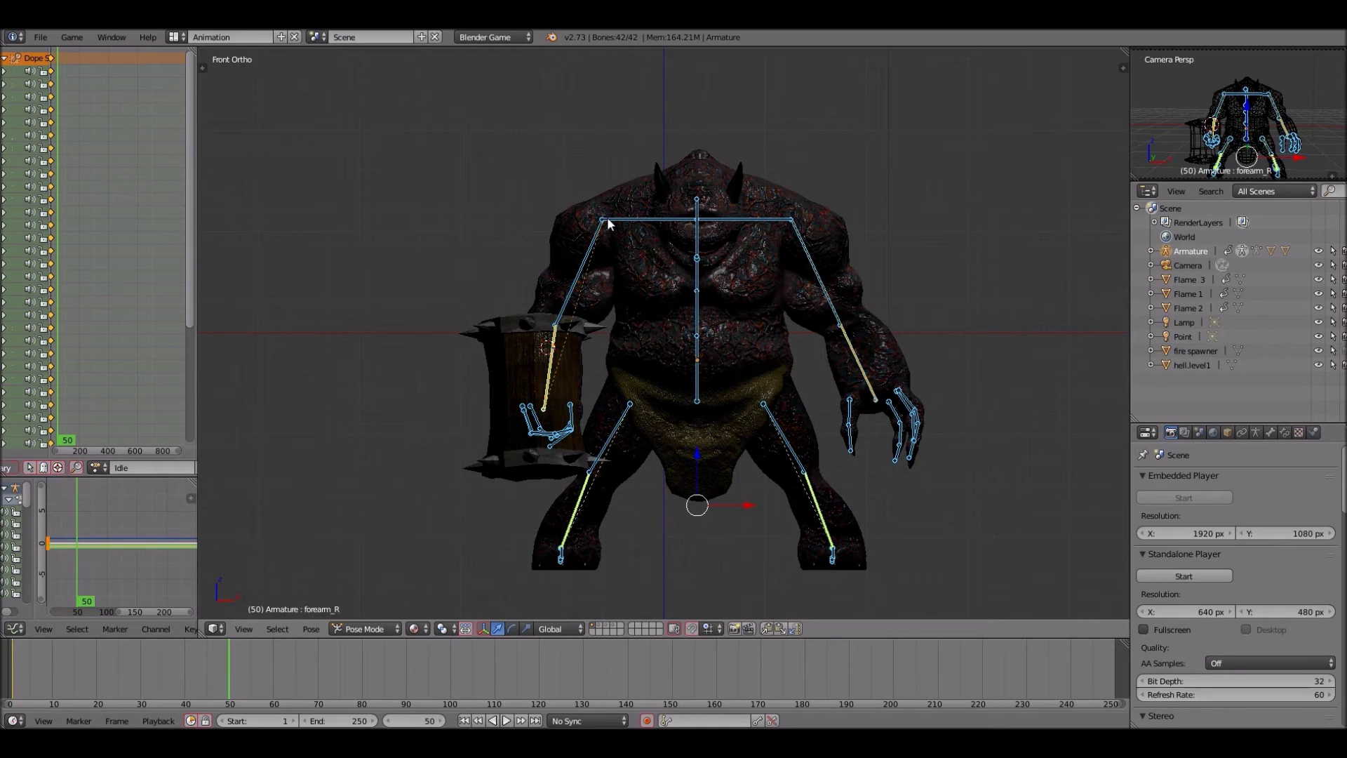
# - Go to frame 50 and raise the right shoulder bone by about 8° in the front view
pyautogui.rightClick(608, 219)
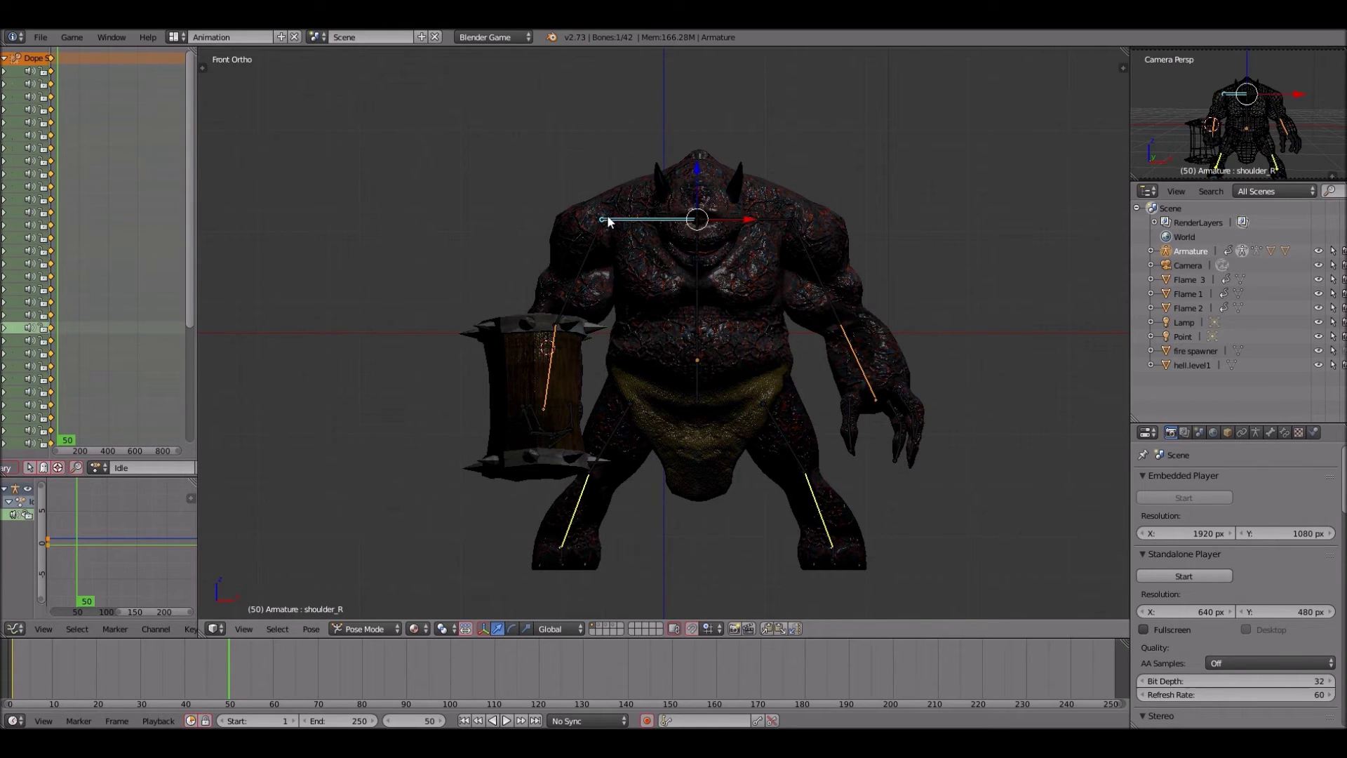
pyautogui.press('r')
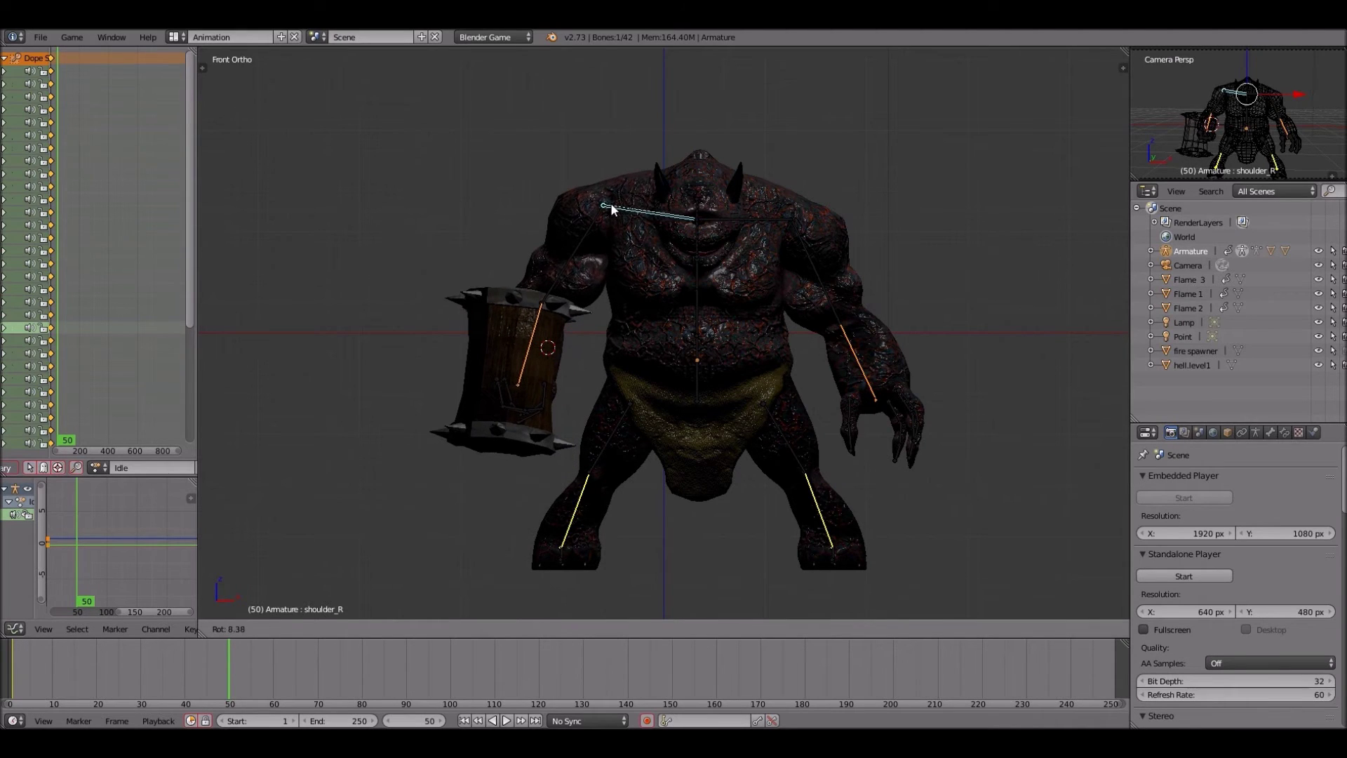
pyautogui.click(777, 217)
# - Rotate the left shoulder bone slightly around the global Z axis and raise it to match the right shoulder
pyautogui.rightClick(778, 218)
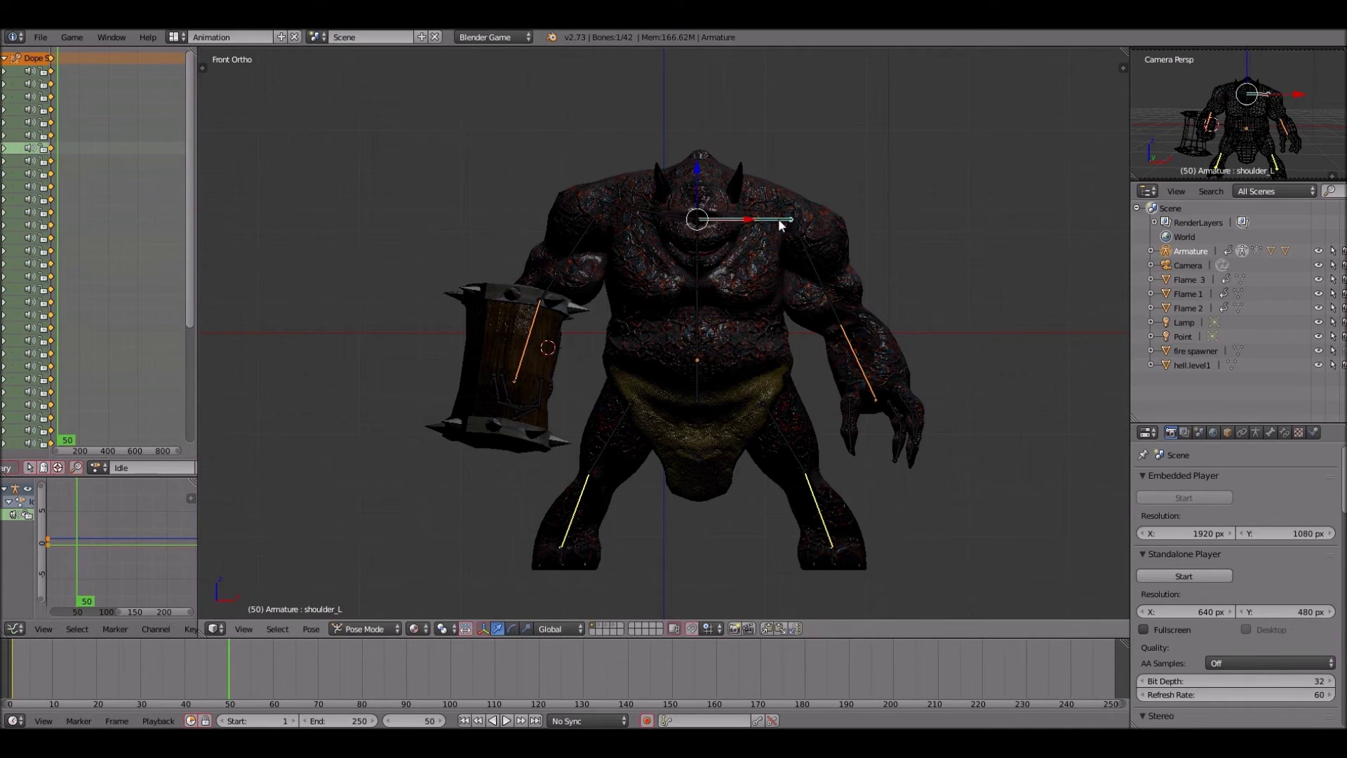
pyautogui.press('r')
pyautogui.press('z')
pyautogui.click(779, 210)
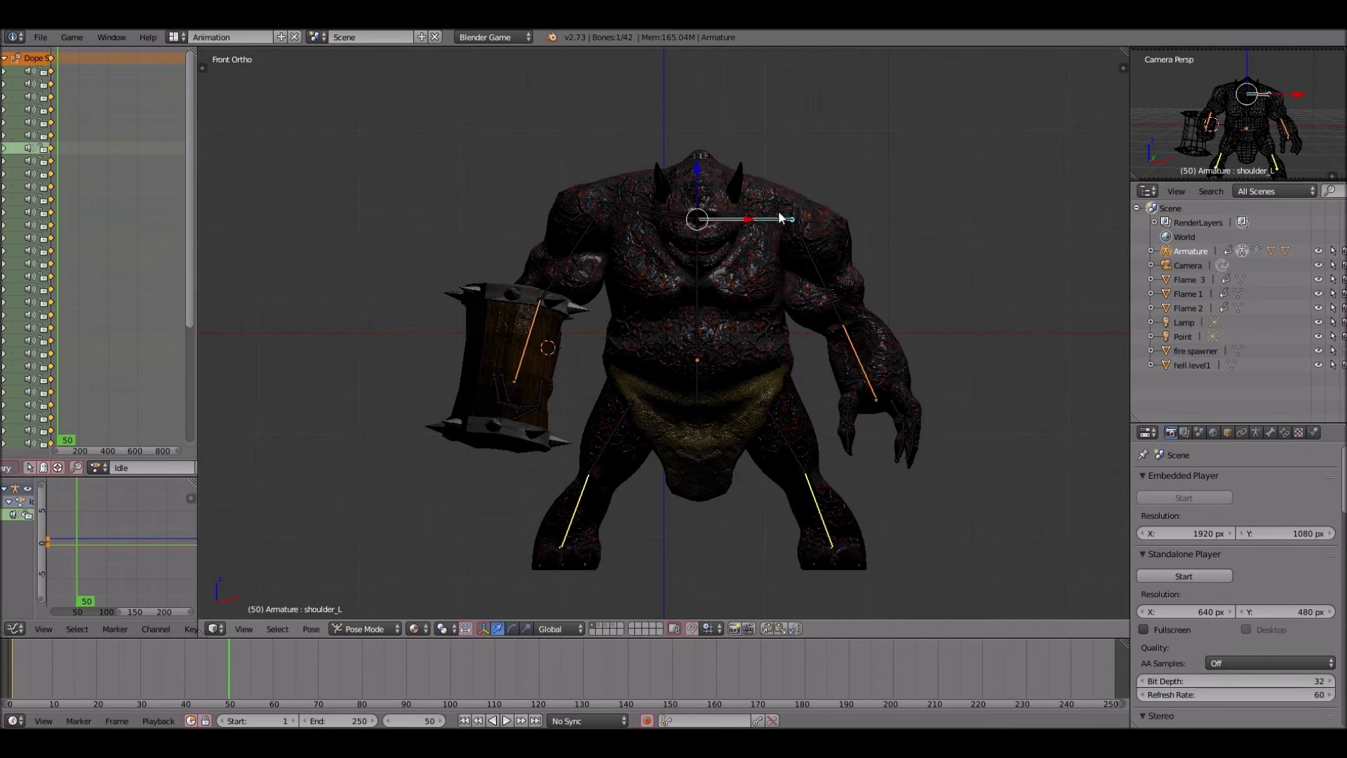
pyautogui.press('r')
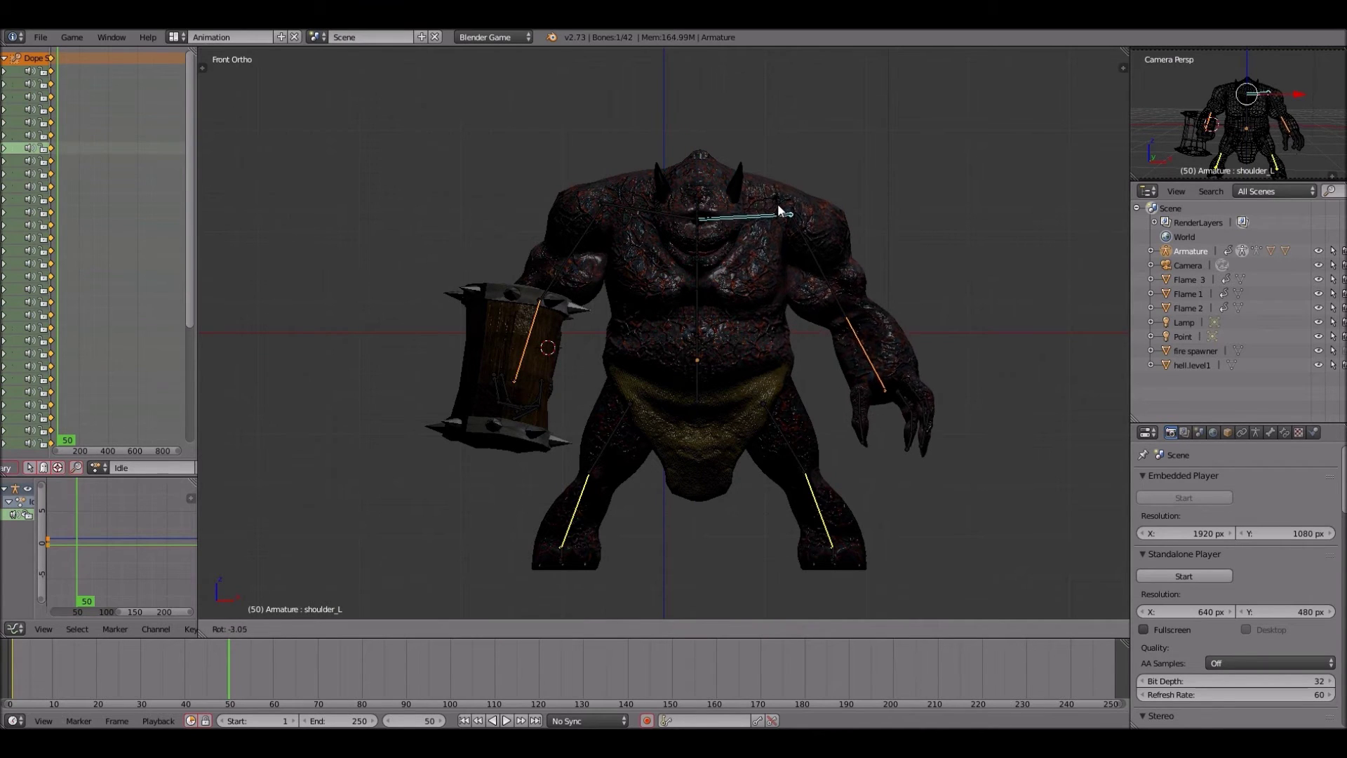
pyautogui.click(869, 329)
# - Rotate the left forearm bone inward about 10° and the right forearm bone slightly inward in the front view
pyautogui.rightClick(866, 326)
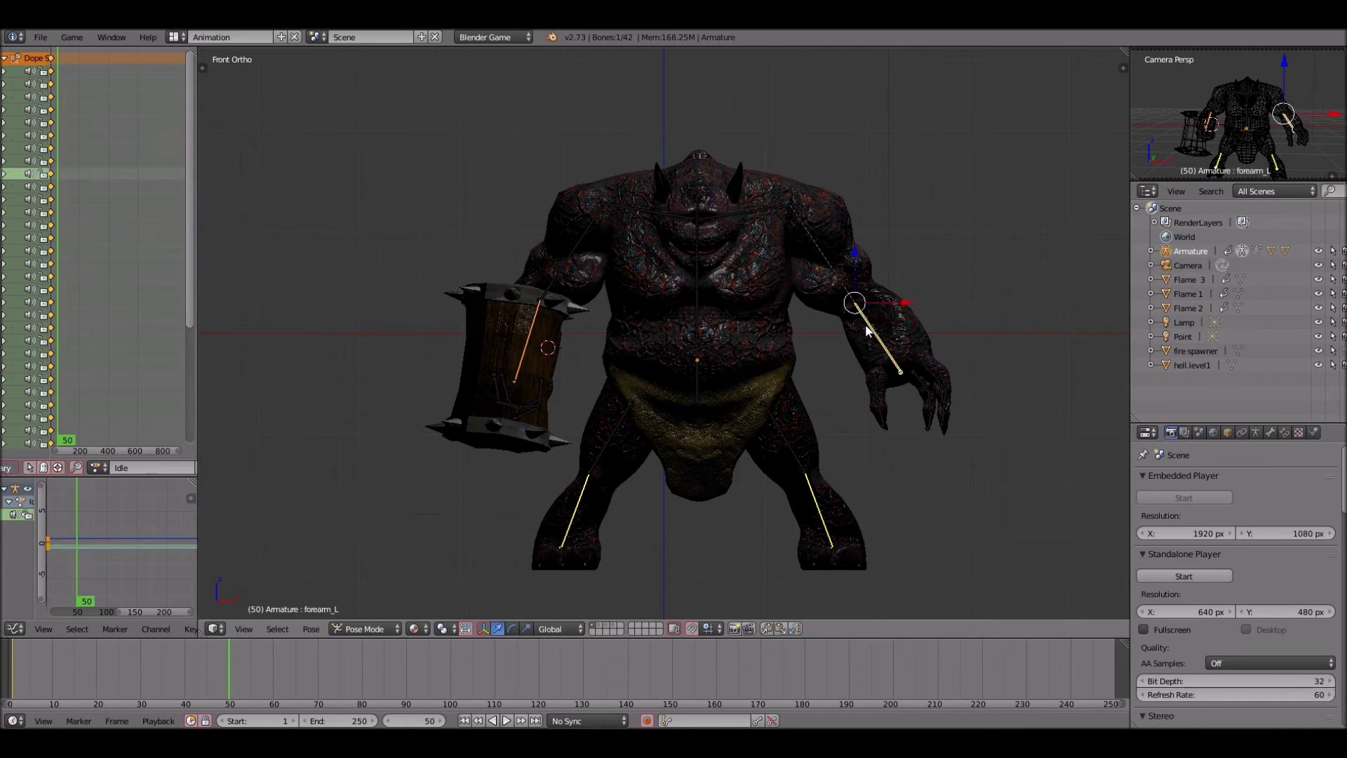
pyautogui.press('r')
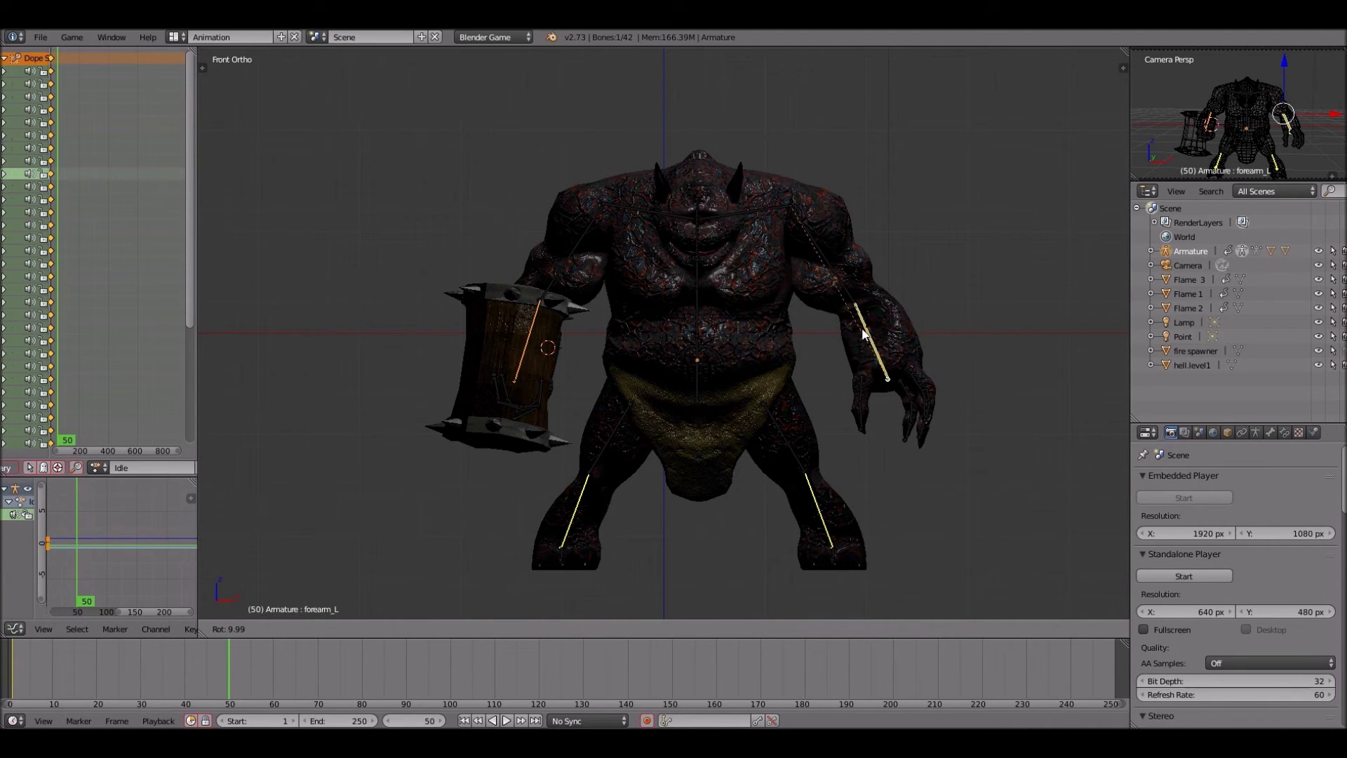
pyautogui.click(862, 331)
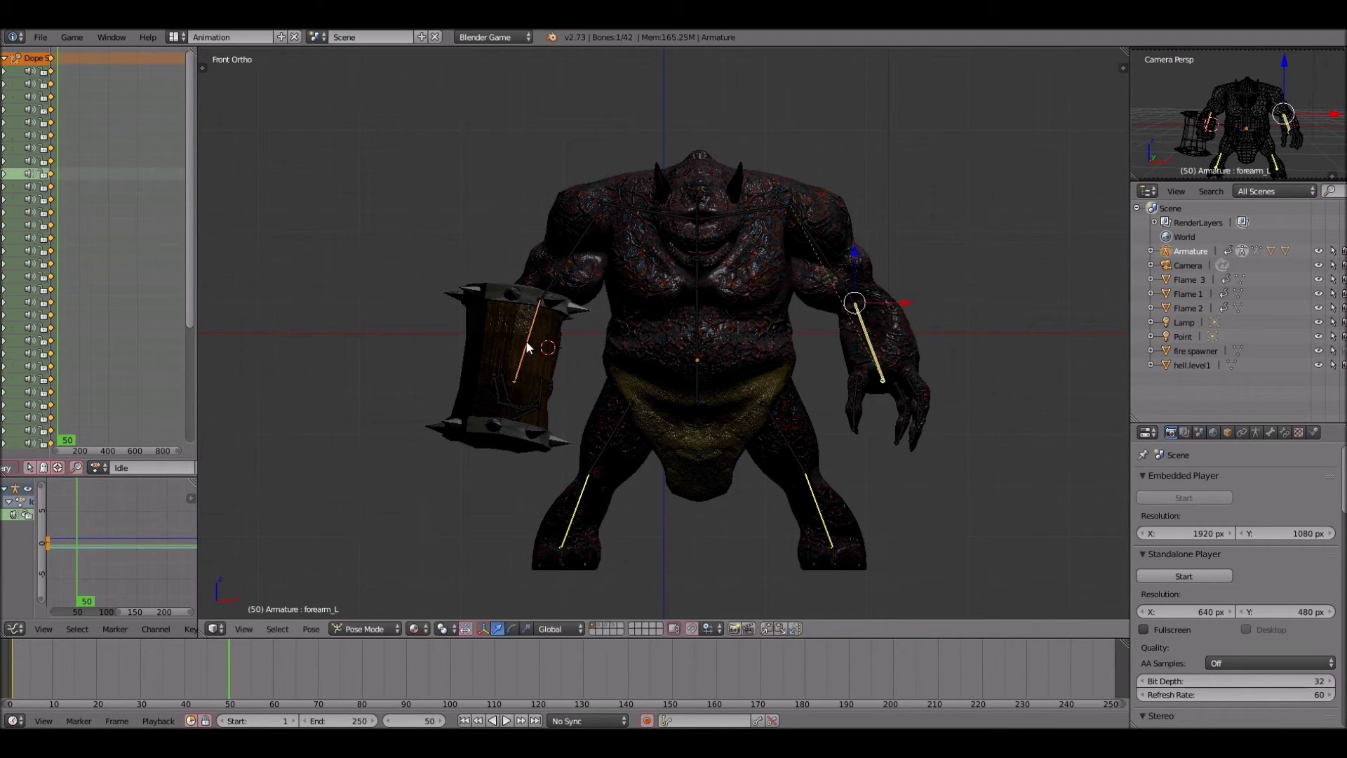
pyautogui.rightClick(527, 347)
pyautogui.press('r')
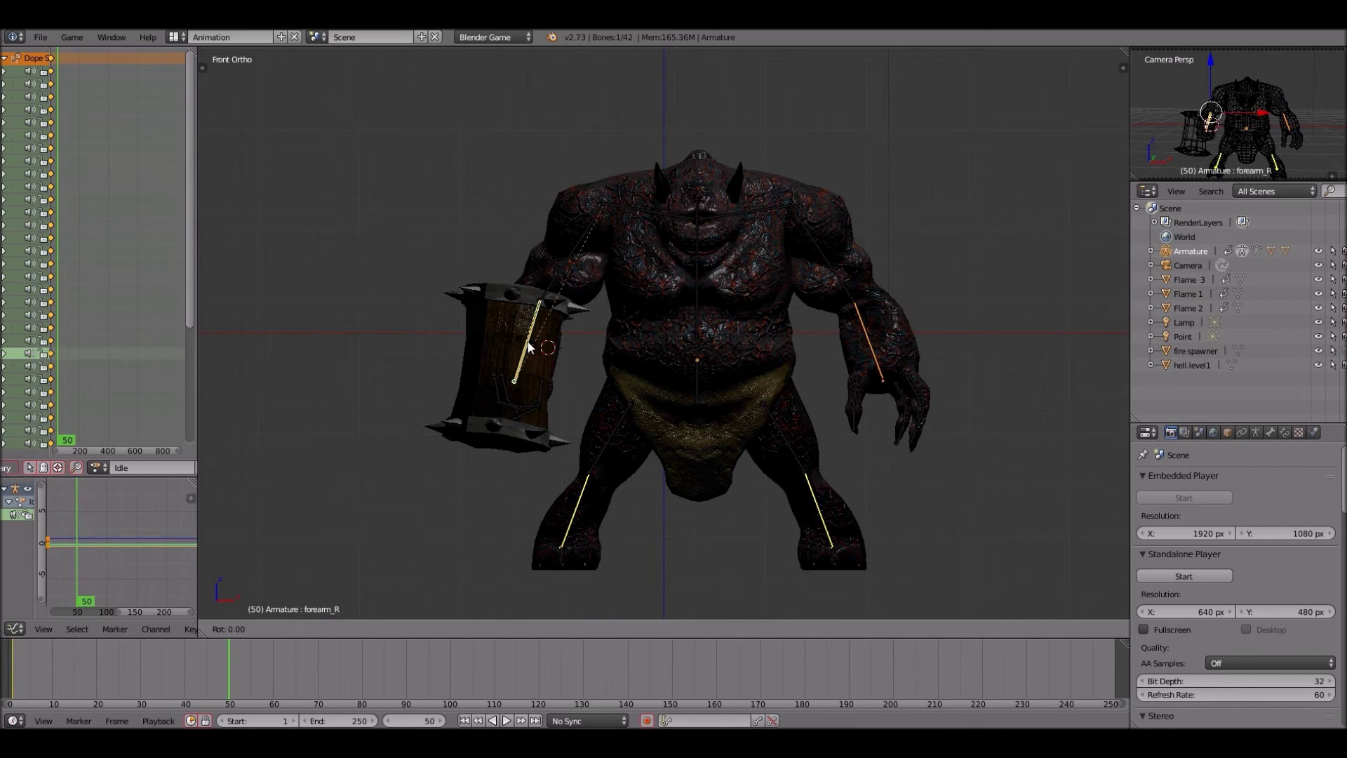
pyautogui.click(696, 297)
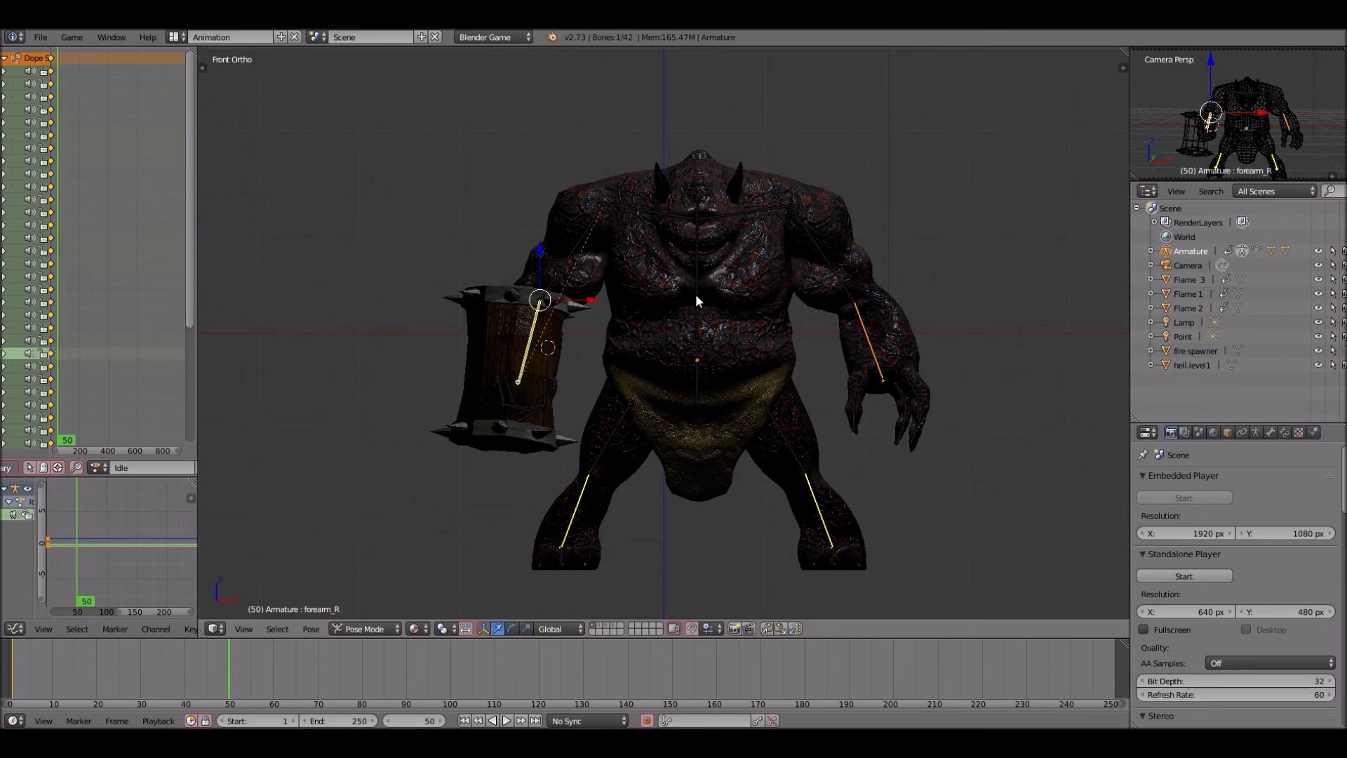
pyautogui.rightClick(696, 293)
pyautogui.press('KP_3')
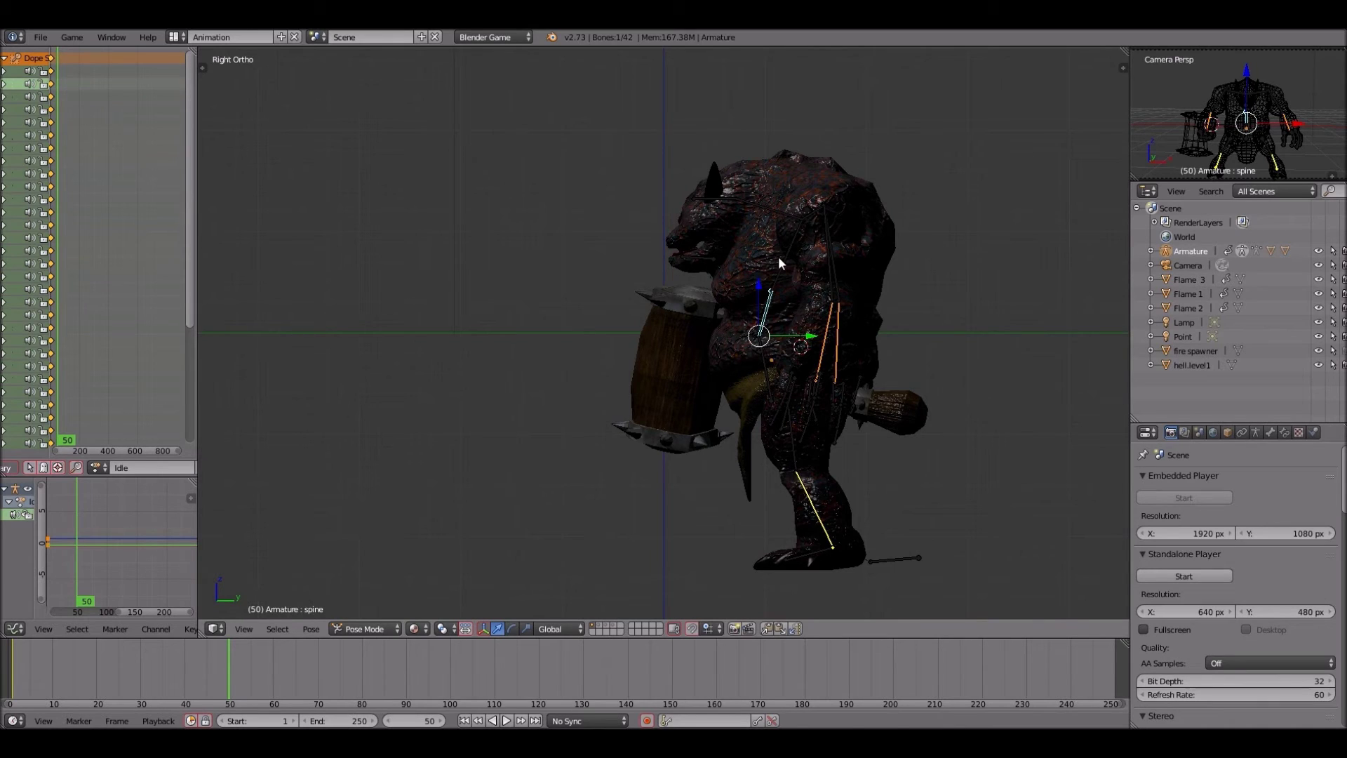
pyautogui.press('KP_1')
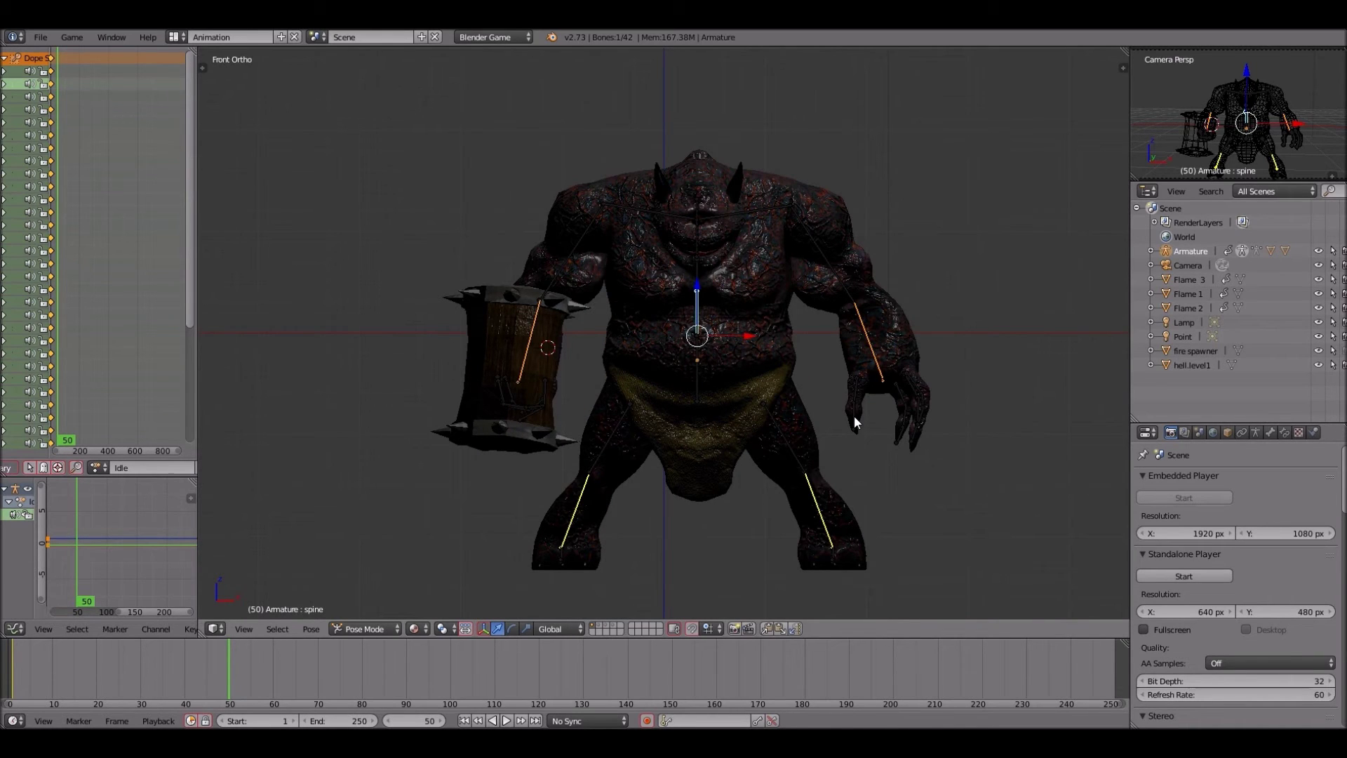
# - Rotate the left hand's thumb tip bone about 18° toward the fingers in the front view
pyautogui.rightClick(855, 420)
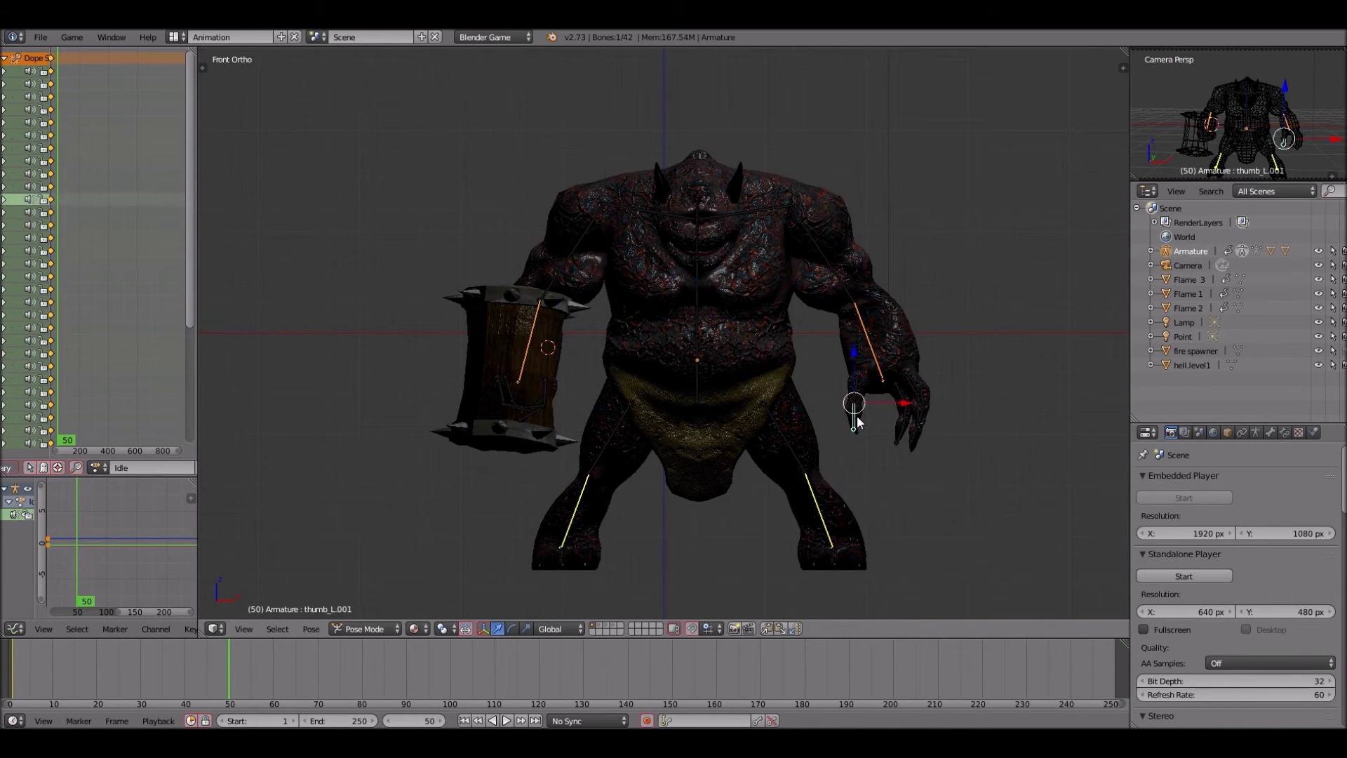
pyautogui.press('r')
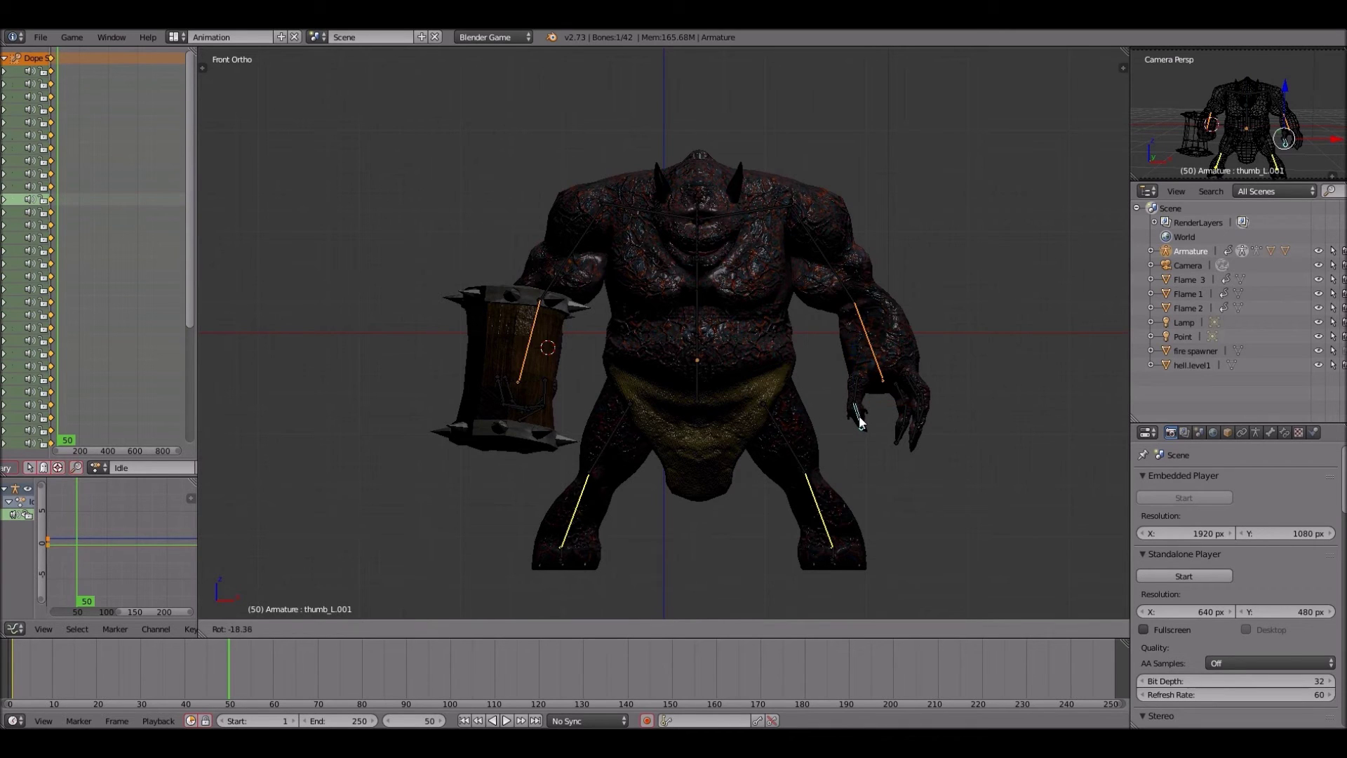
pyautogui.click(915, 435)
# - Select the left hand's three fingertip bones and rotate them inward together by about 31° in the front view
pyautogui.rightClick(915, 431)
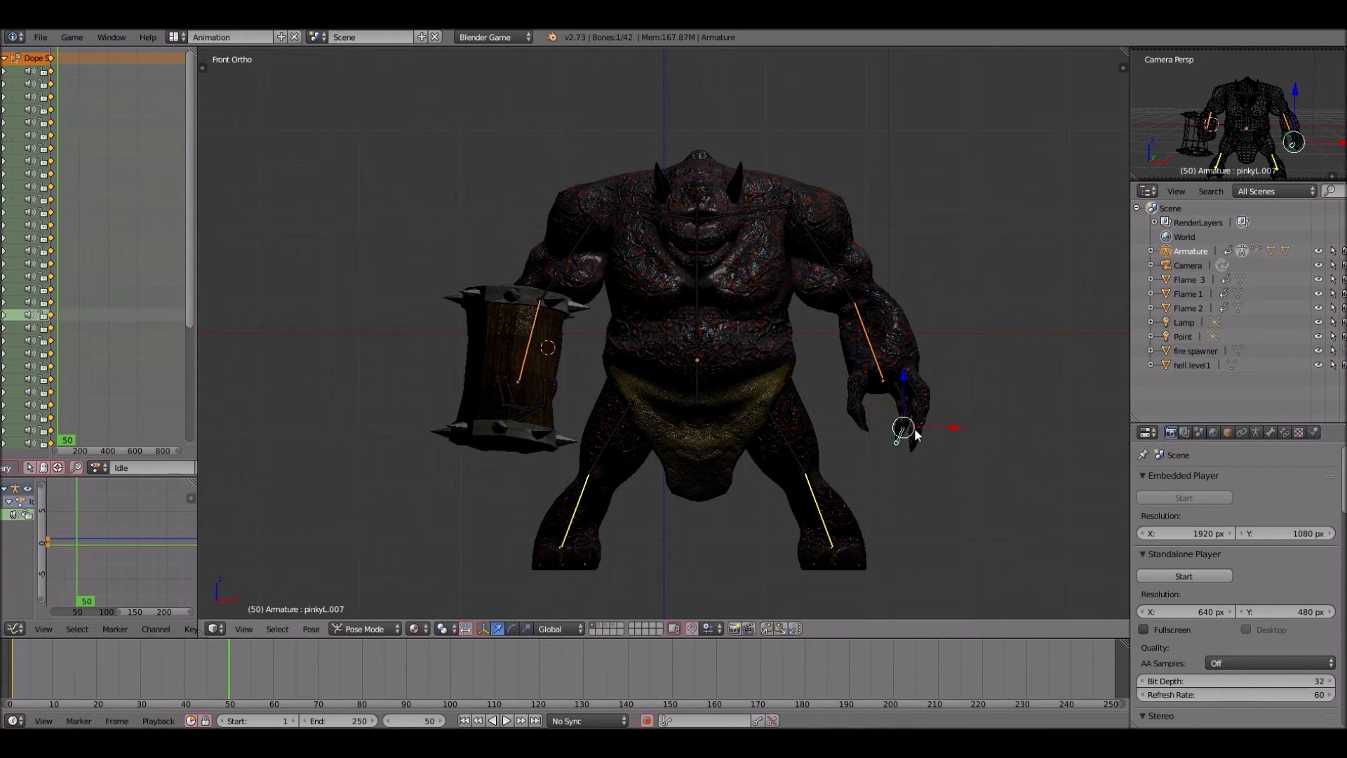
pyautogui.keyDown('shift'); pyautogui.rightClick(915, 429); pyautogui.keyUp('shift')
pyautogui.press('KP_6')
pyautogui.press('KP_6')
pyautogui.press('KP_6')
pyautogui.press('KP_6')
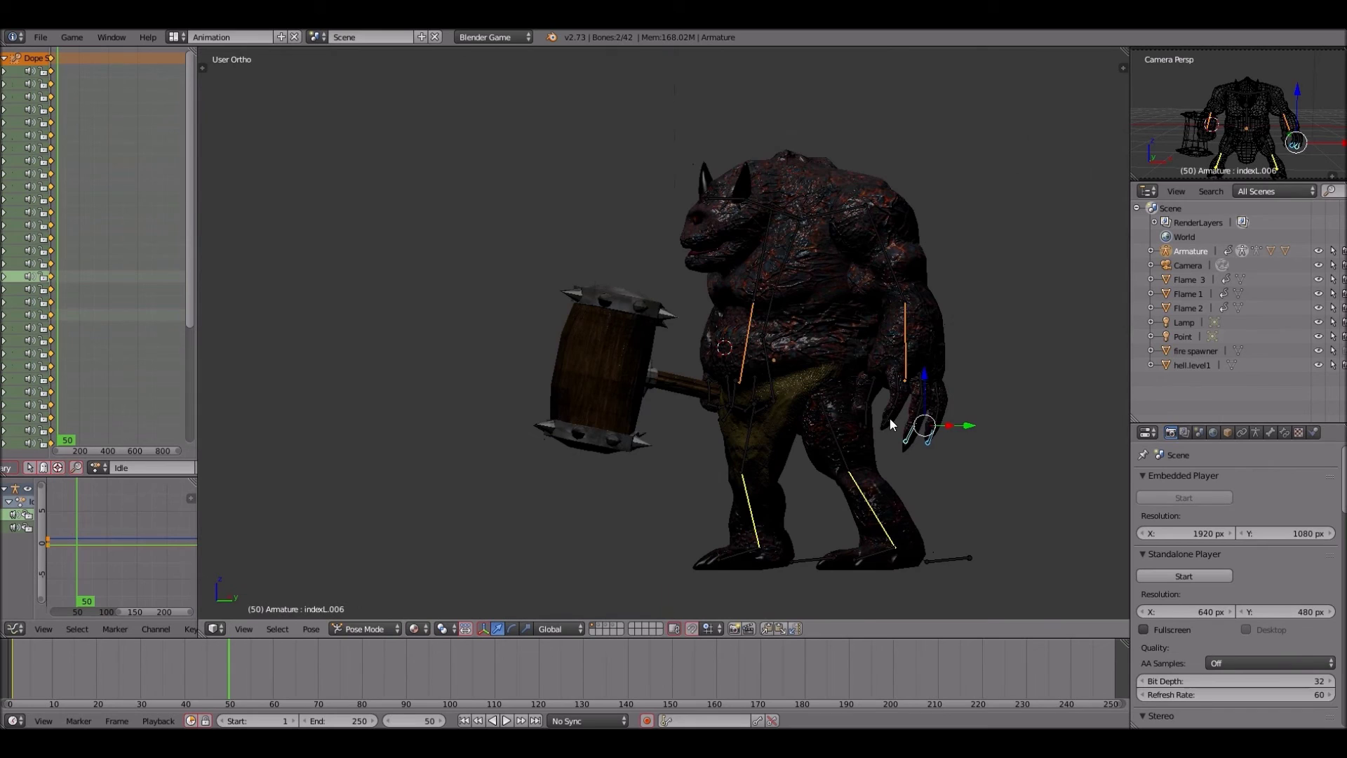
pyautogui.keyDown('shift'); pyautogui.rightClick(888, 418); pyautogui.keyUp('shift')
pyautogui.press('KP_1')
pyautogui.press('r')
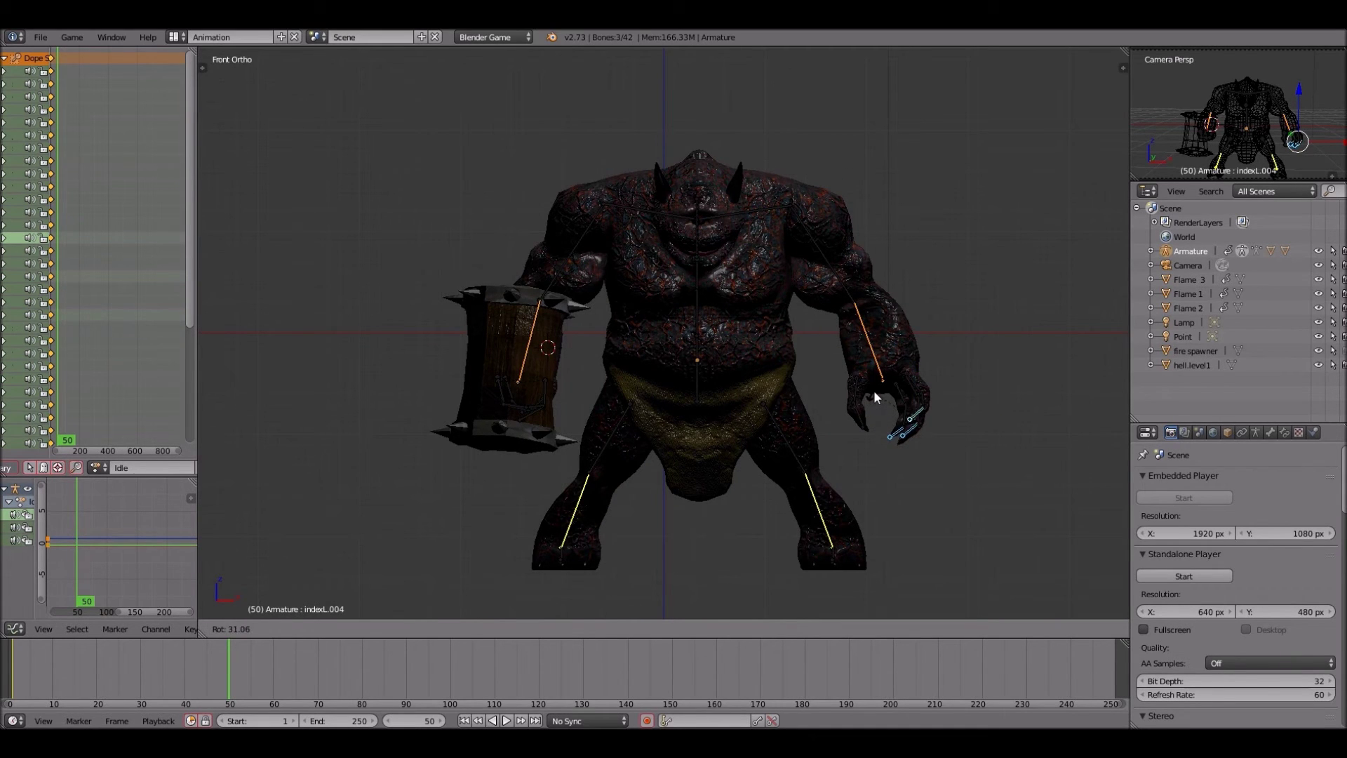
pyautogui.click(912, 394)
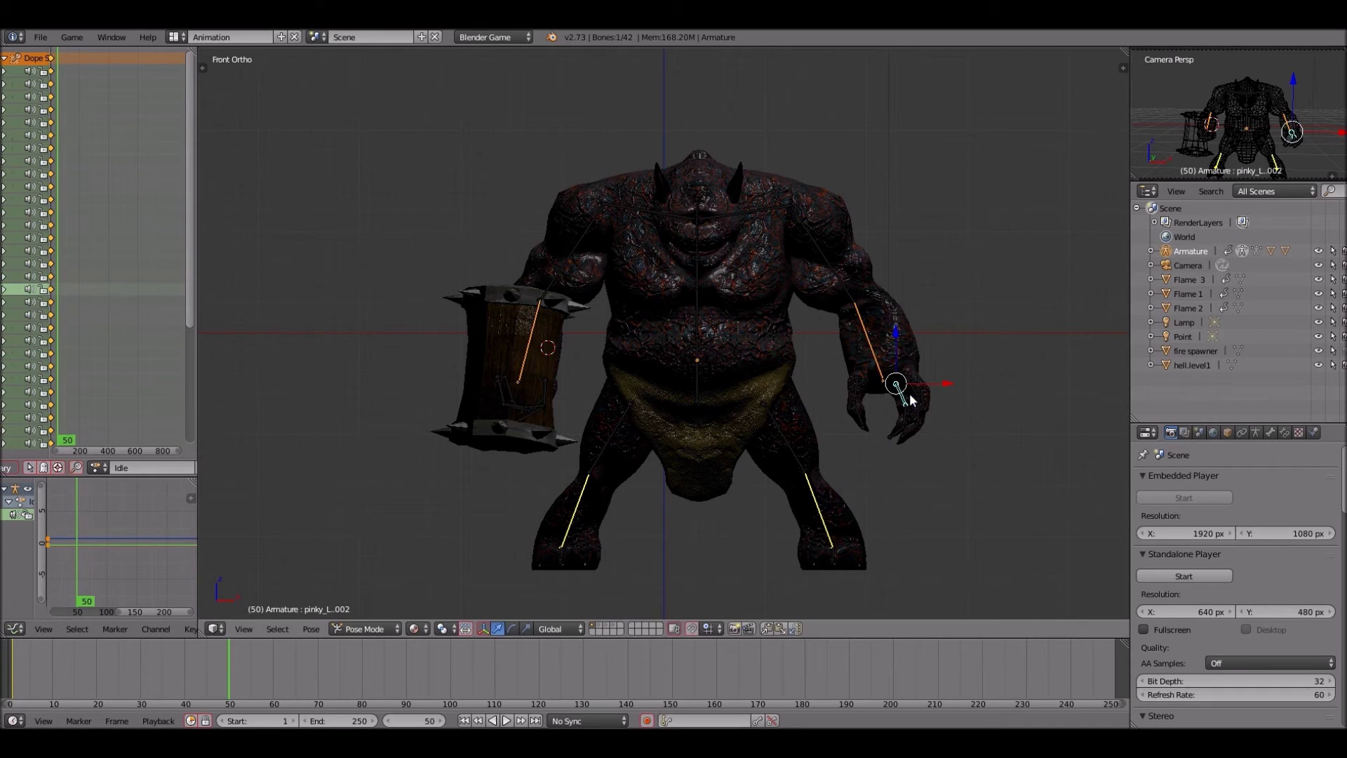
pyautogui.rightClick(909, 395)
pyautogui.hotkey('ctrl', 'Tab')
pyautogui.keyDown('shift'); pyautogui.rightClick(910, 398); pyautogui.keyUp('shift')
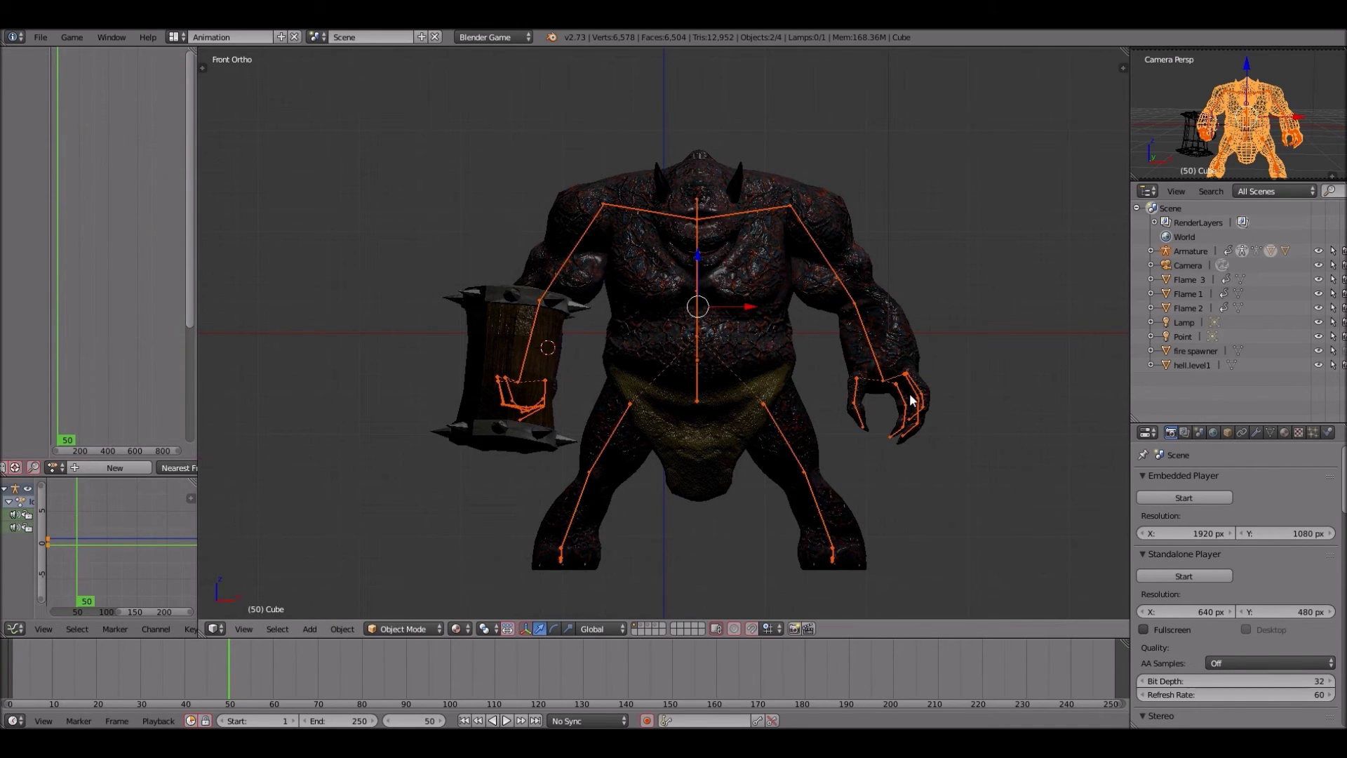
pyautogui.rightClick(909, 394)
pyautogui.scroll(3, 909, 392)
pyautogui.rightClick(1094, 427)
pyautogui.hotkey('ctrl', 'Tab')
pyautogui.rightClick(1099, 423)
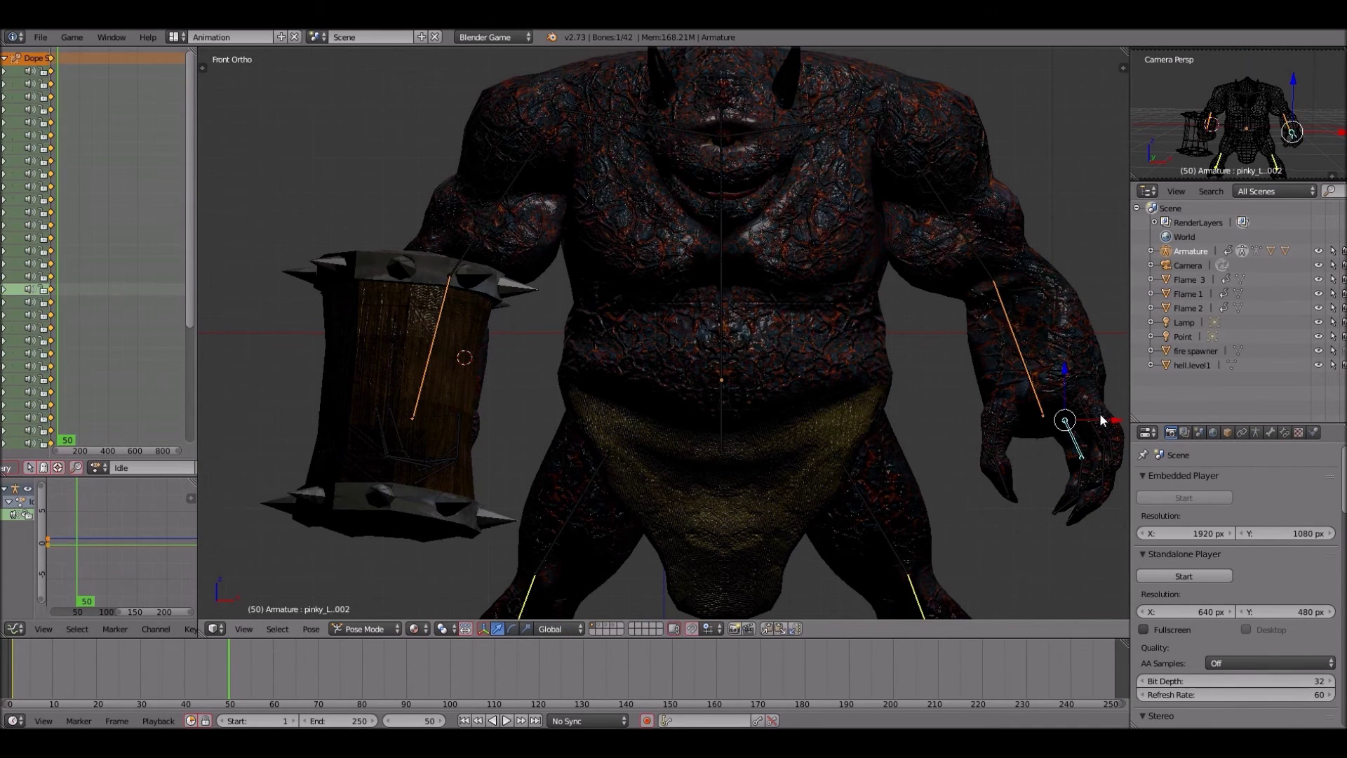
pyautogui.hotkey('ctrl', 'Tab')
pyautogui.keyDown('shift'); pyautogui.rightClick(1092, 426); pyautogui.keyUp('shift')
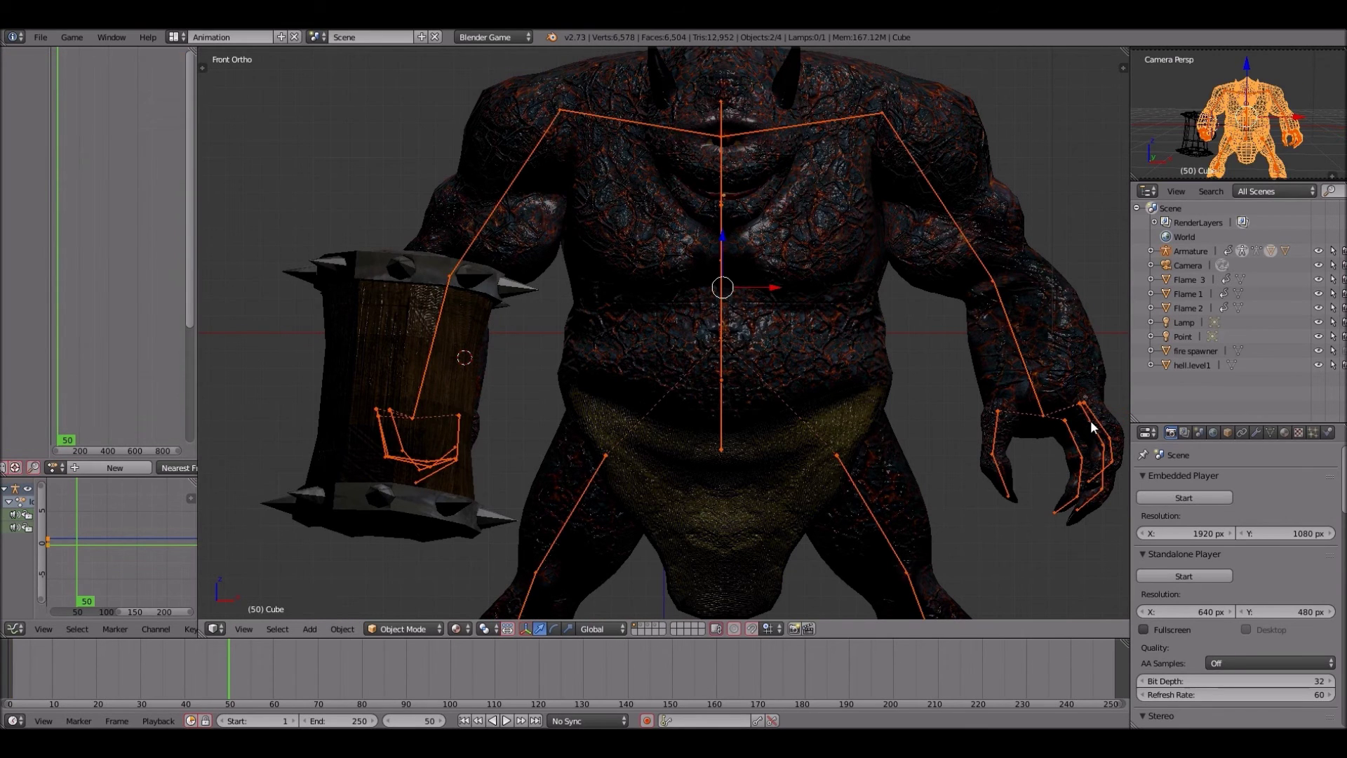
# - Select the base bones of the left hand's three fingers and curl them inward together by about 23°
pyautogui.rightClick(1091, 420)
pyautogui.keyDown('shift'); pyautogui.rightClick(1087, 444); pyautogui.keyUp('shift')
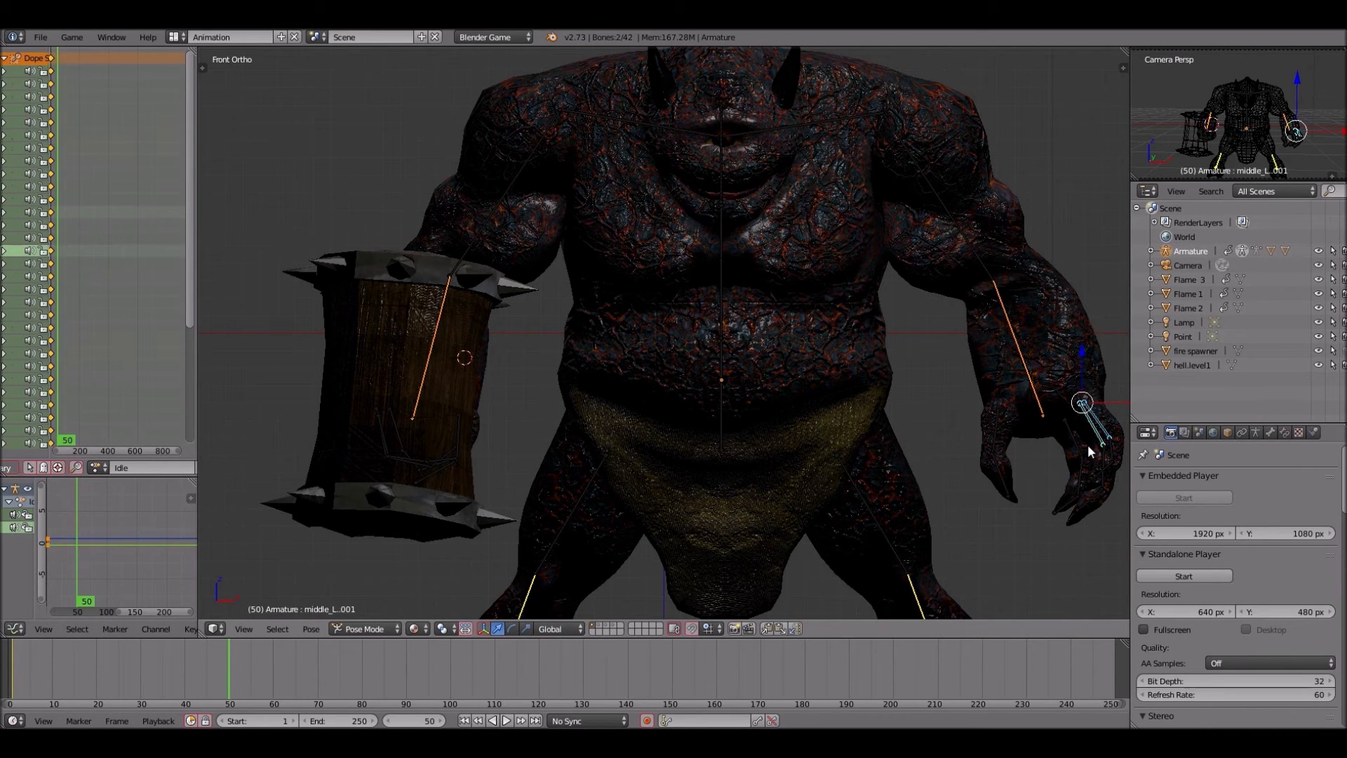
pyautogui.keyDown('shift'); pyautogui.rightClick(1087, 444); pyautogui.keyUp('shift')
pyautogui.press('r')
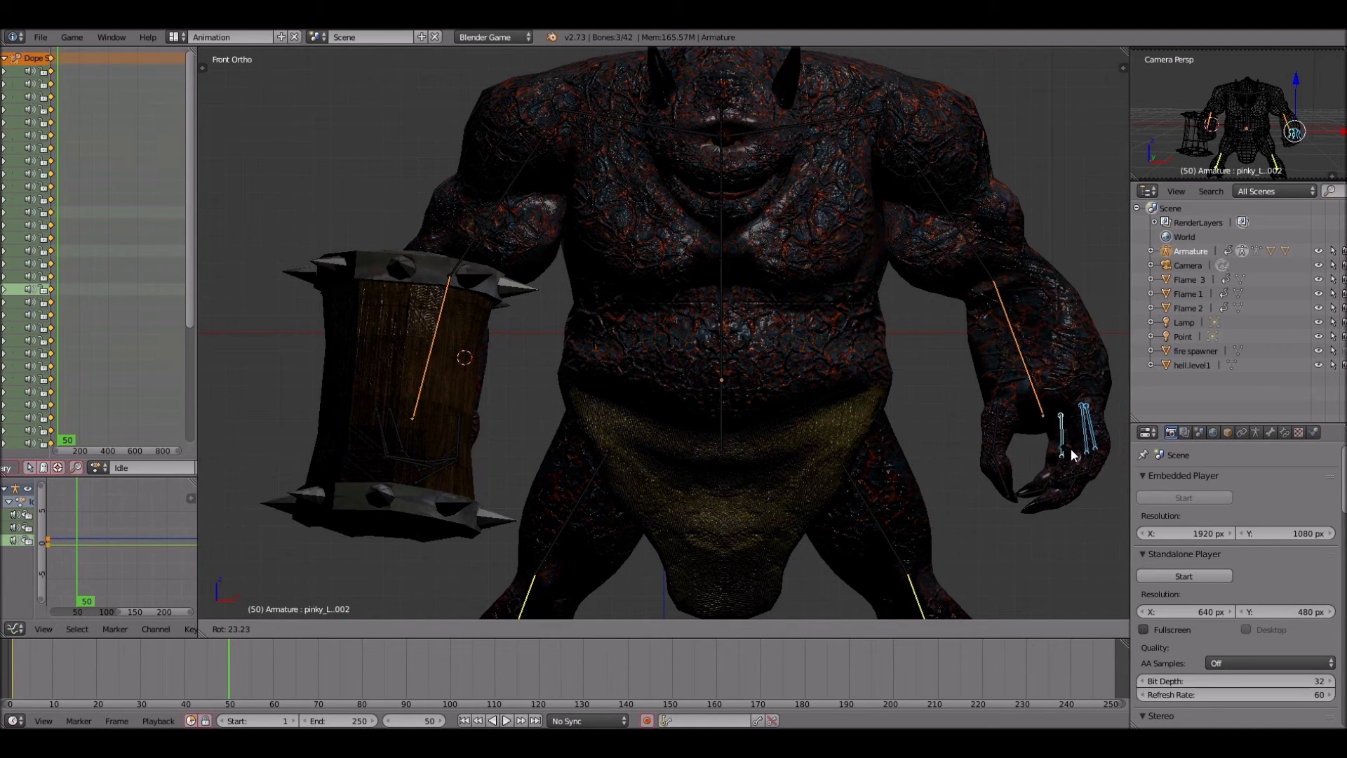
pyautogui.click(819, 451)
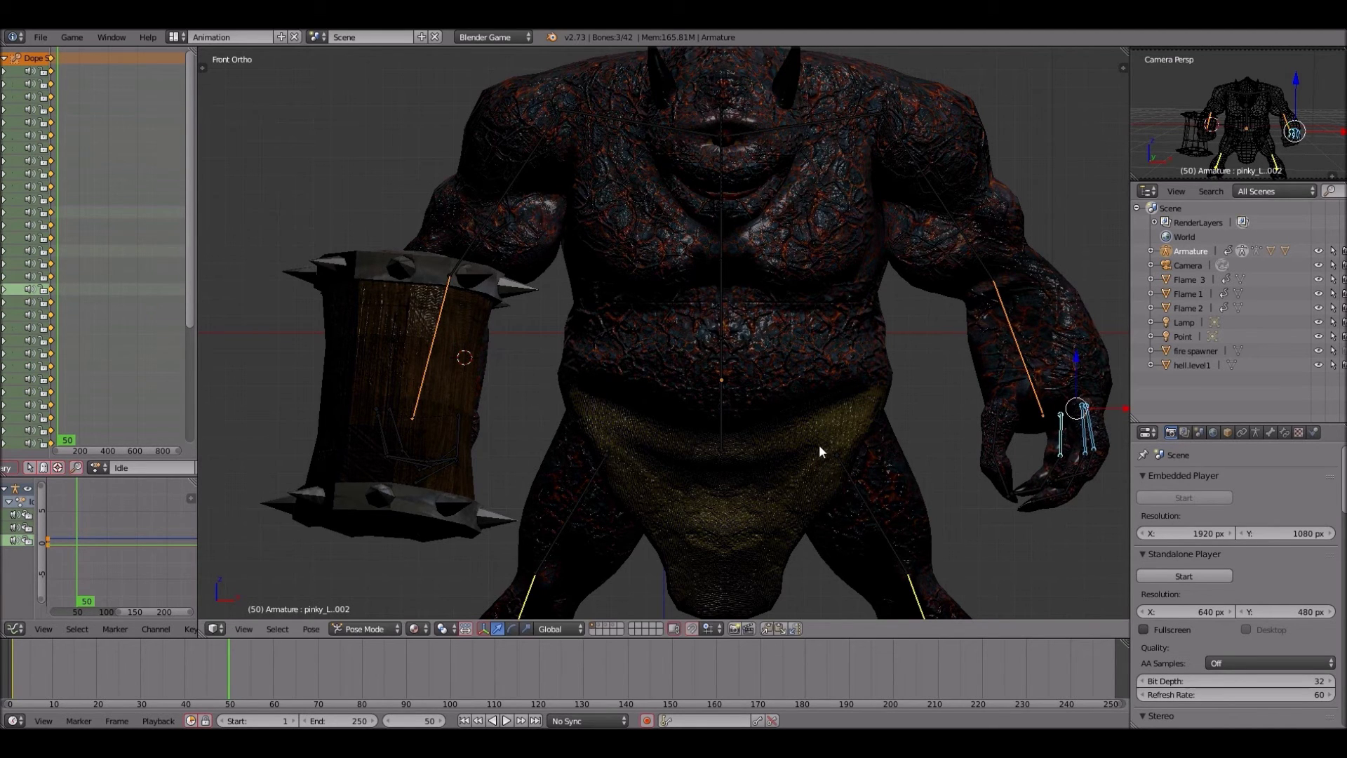
pyautogui.scroll(-3, 819, 444)
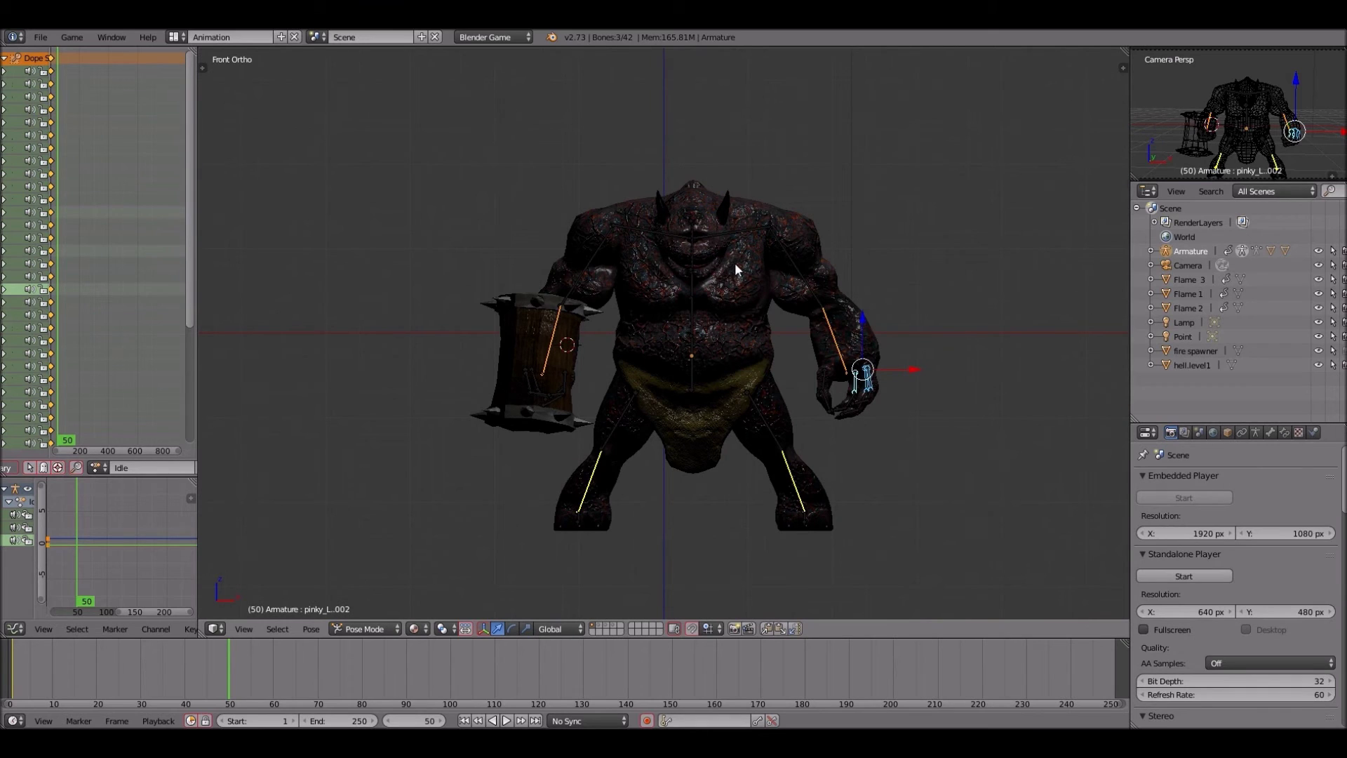
pyautogui.scroll(1, 735, 265)
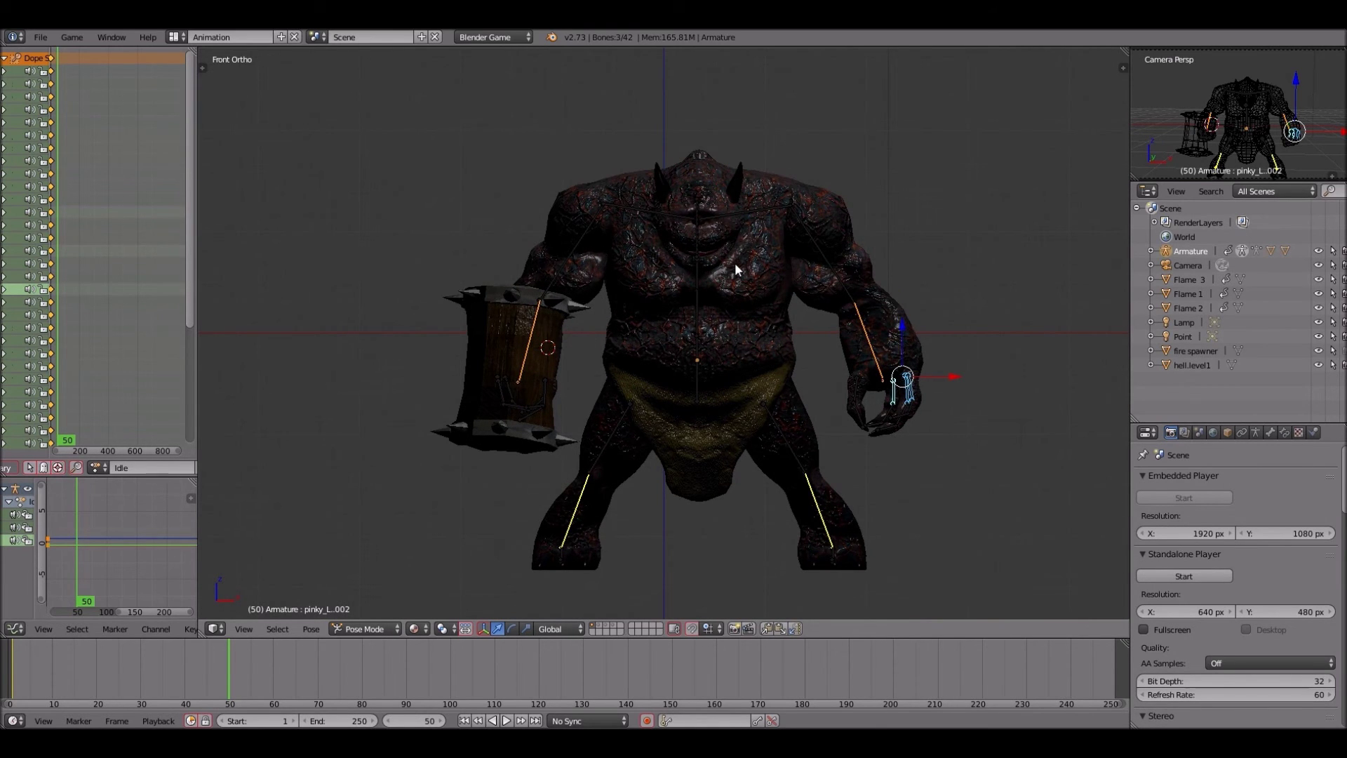
# - Tilt the head bone slightly in the side view, and rotate the head and jaw bones together by about 5°
pyautogui.press('KP_3')
pyautogui.rightClick(721, 199)
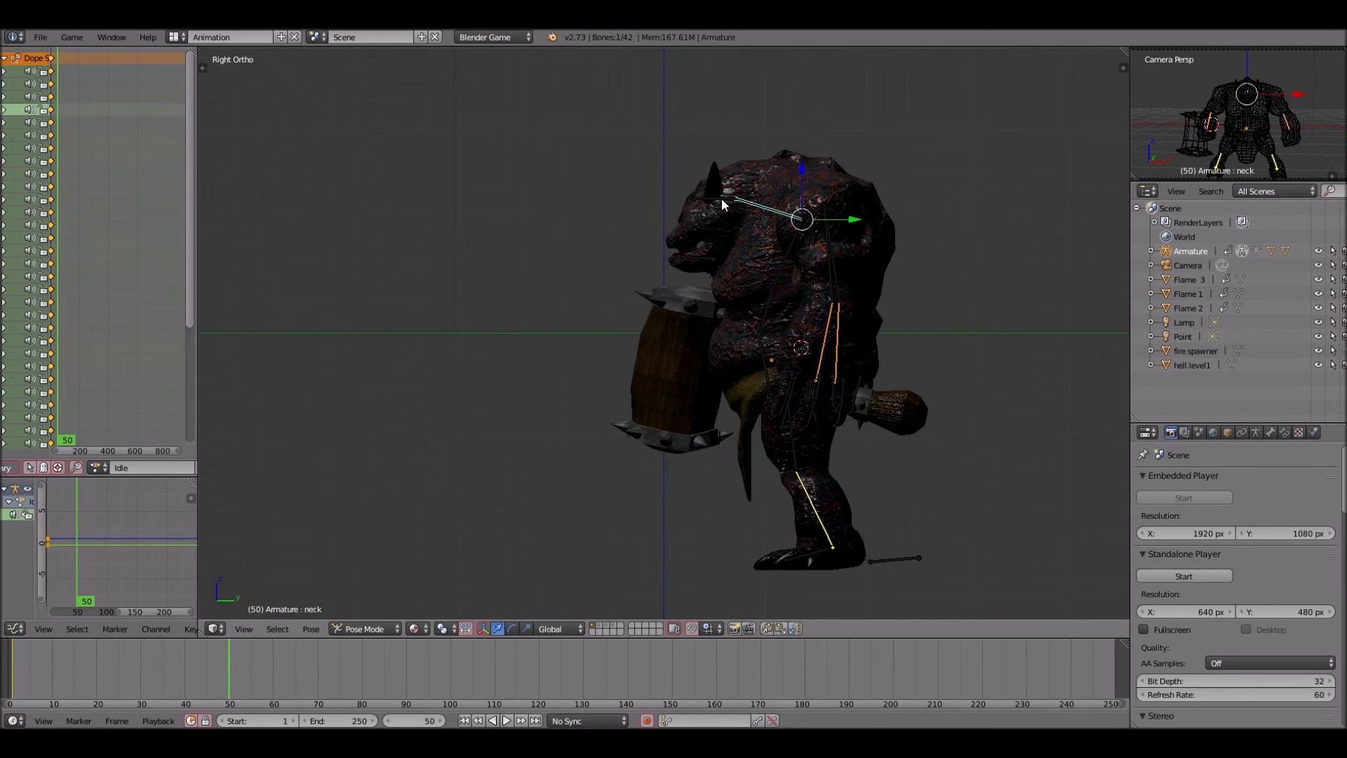
pyautogui.press('r')
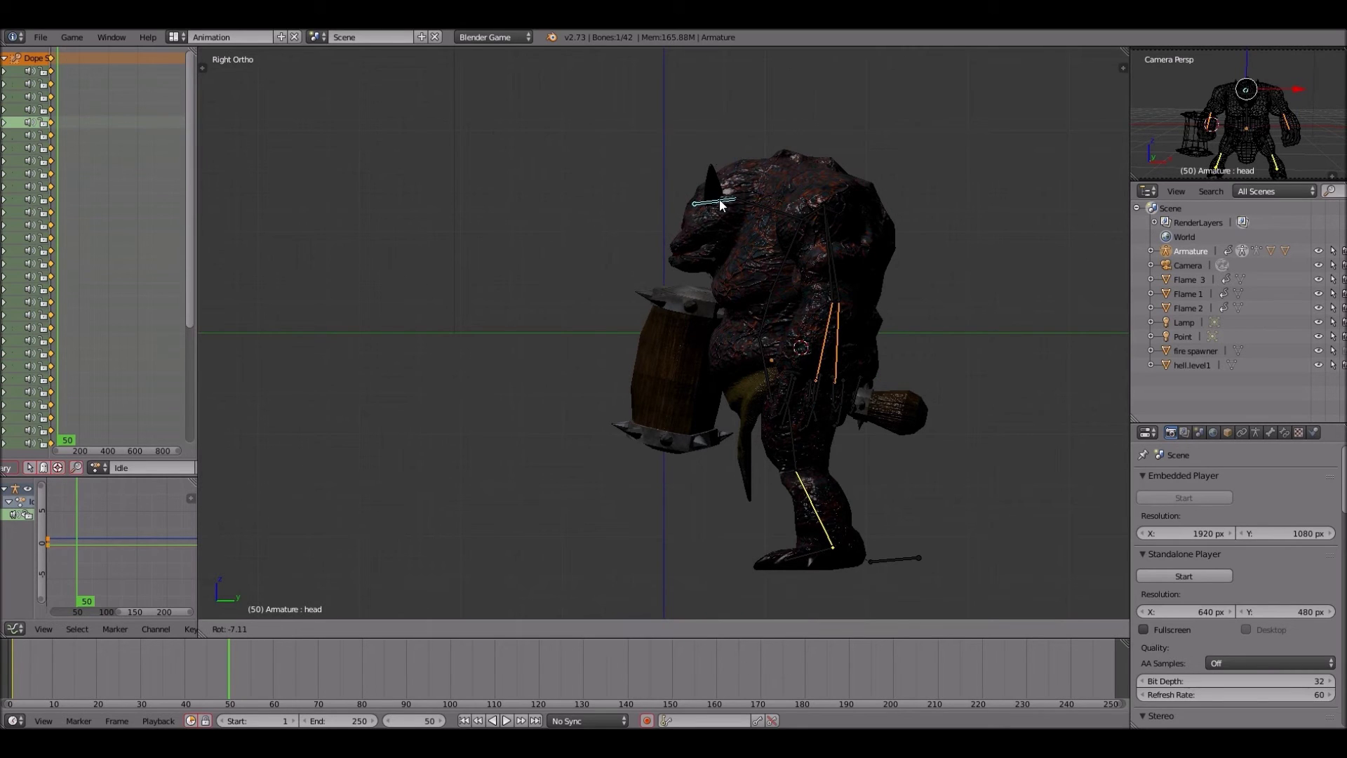
pyautogui.click(698, 258)
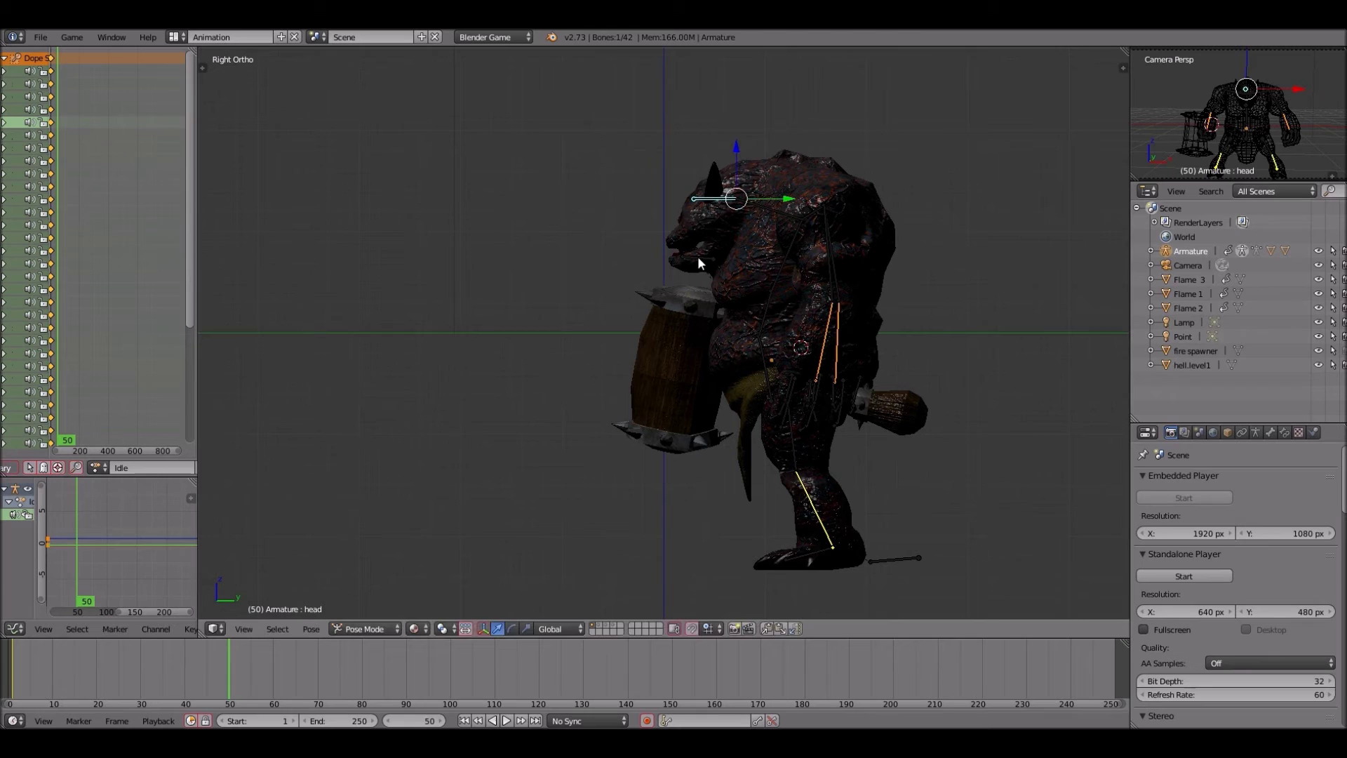
pyautogui.keyDown('shift'); pyautogui.rightClick(698, 258); pyautogui.keyUp('shift')
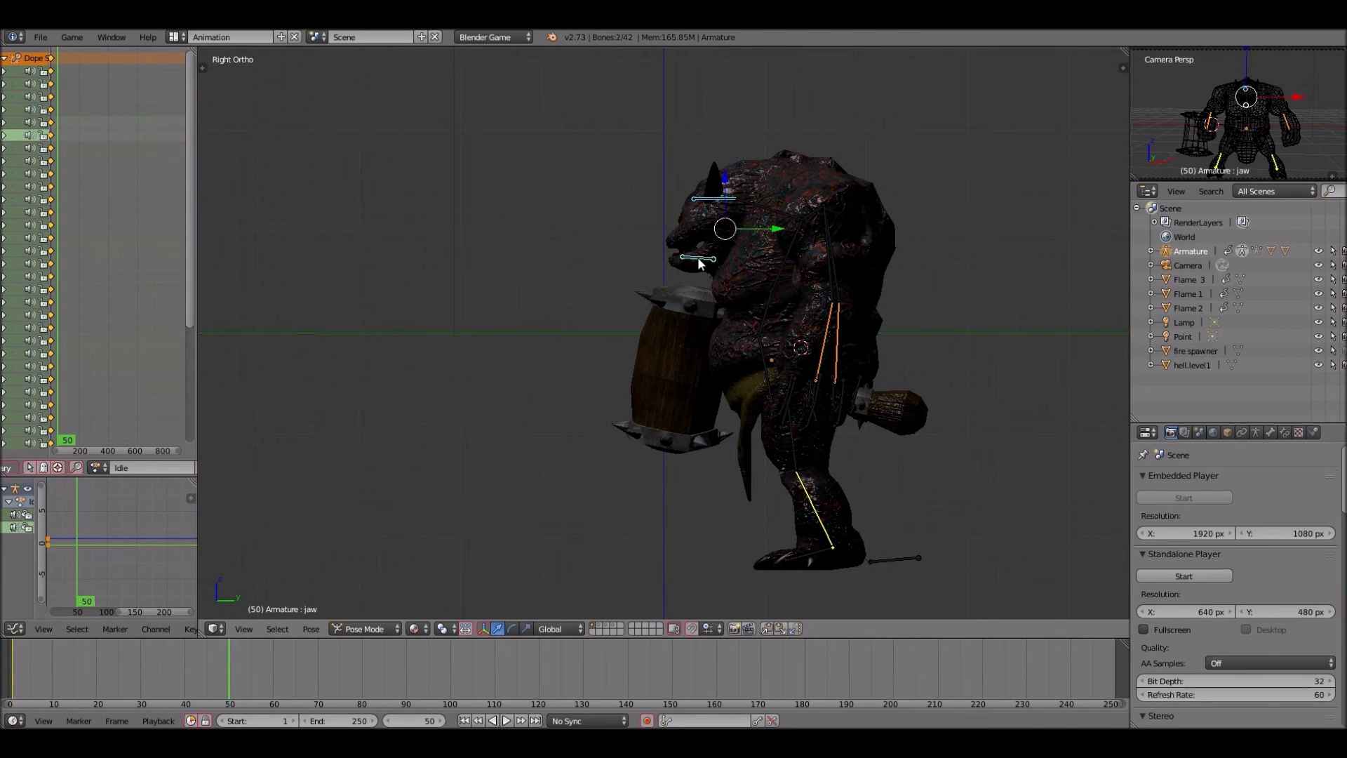
pyautogui.press('r')
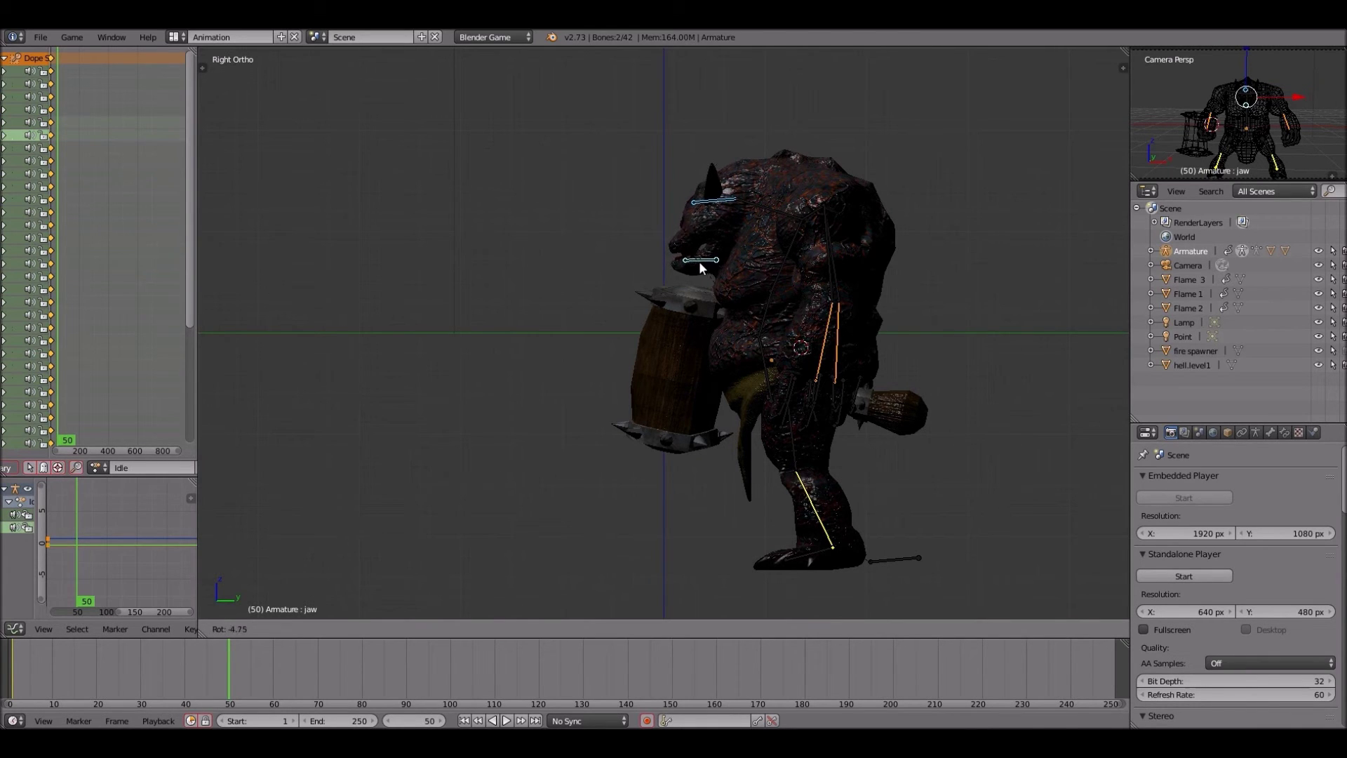
pyautogui.click(700, 262)
# - Select all the armature's bones and insert a LocRotScale keyframe for the pose at frame 50
pyautogui.press('KP_1')
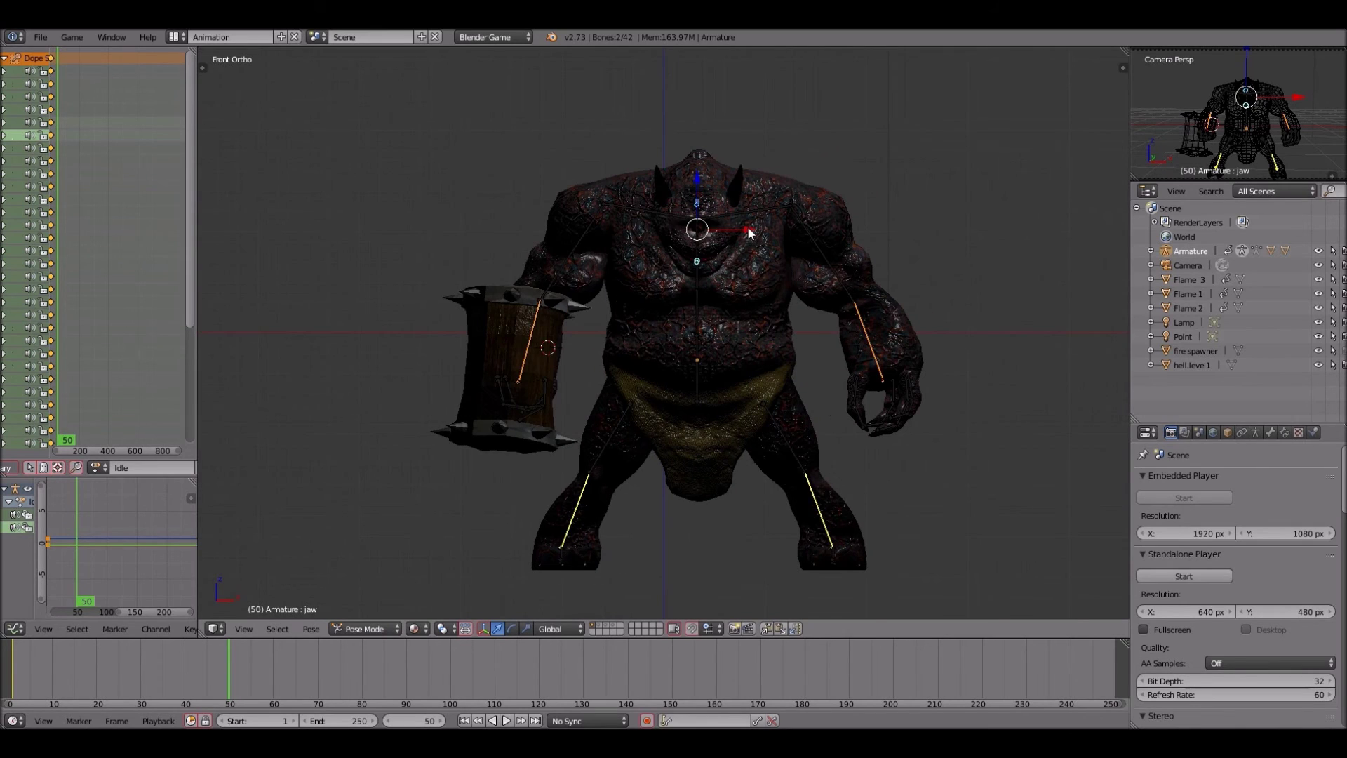
pyautogui.press('a')
pyautogui.press('a')
pyautogui.press('i')
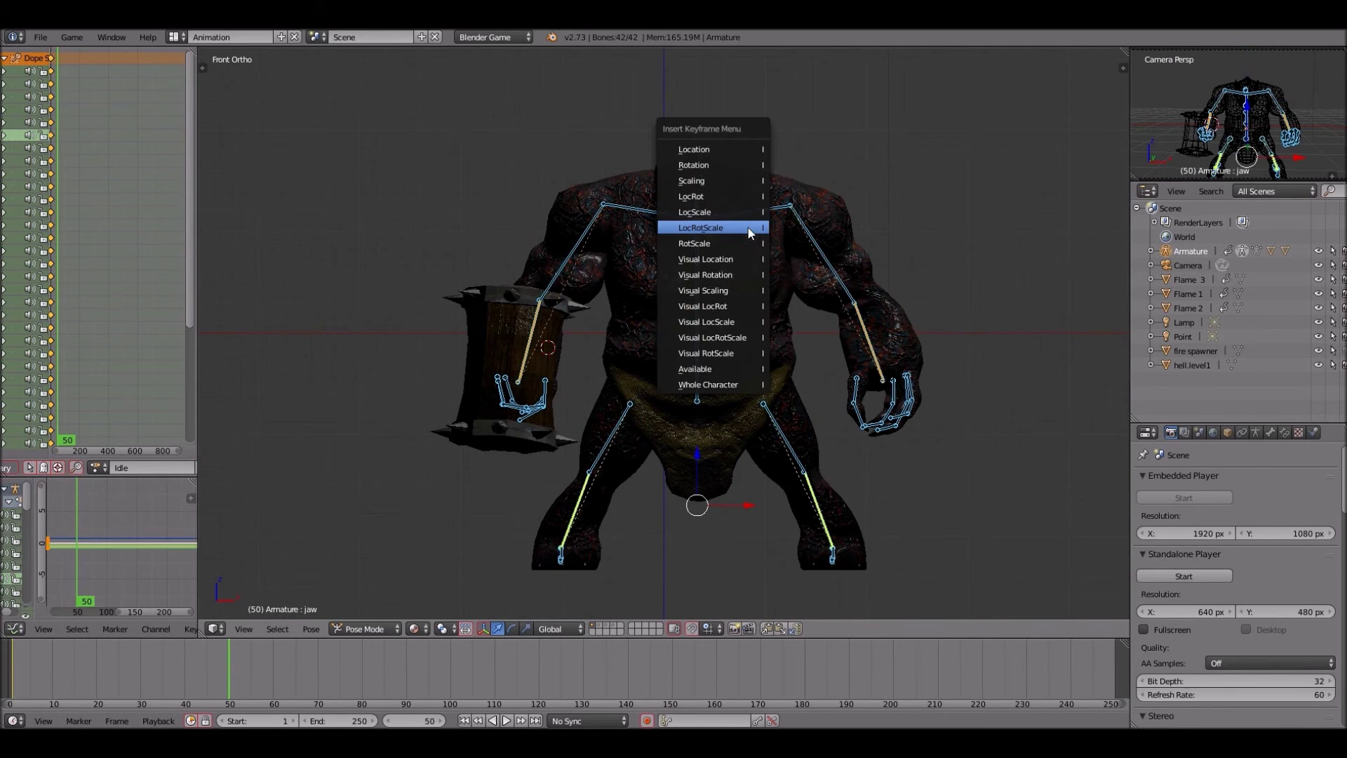
pyautogui.click(748, 225)
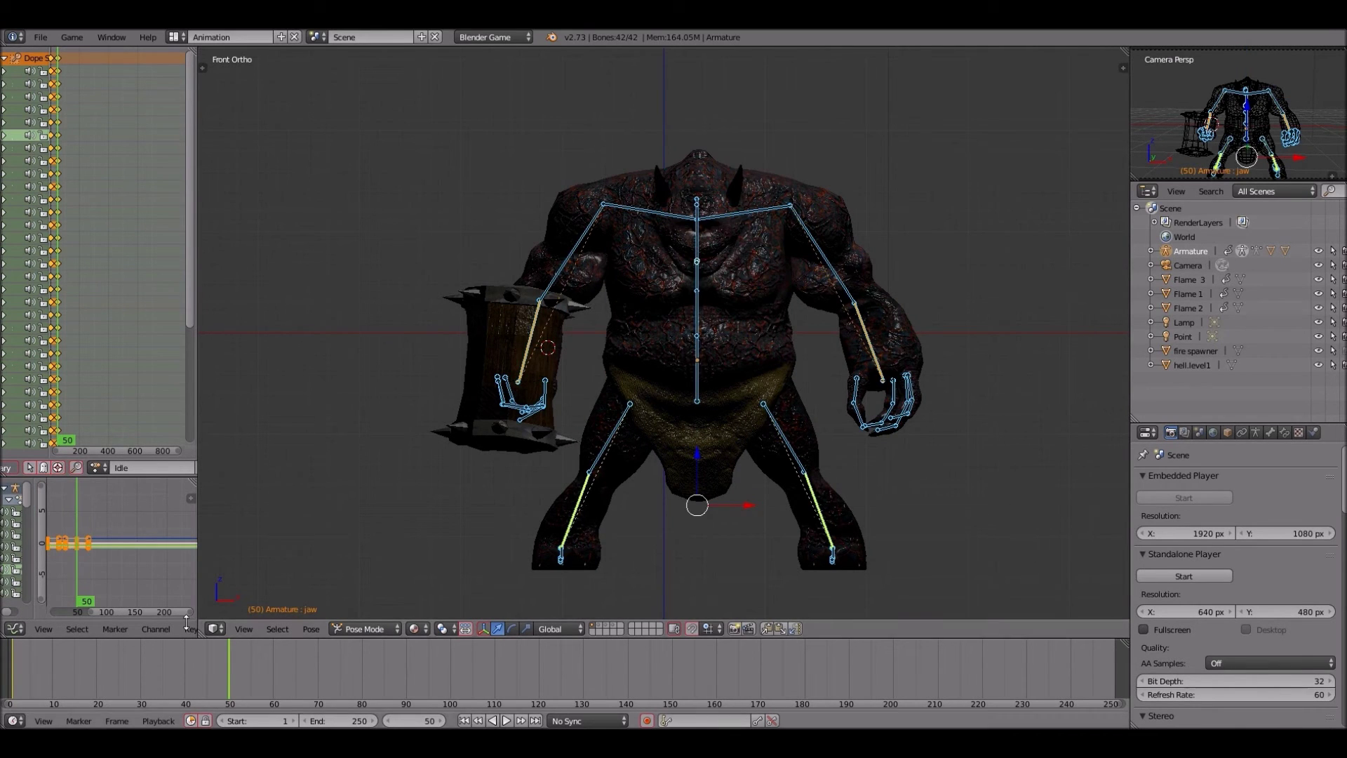
# - Copy the pose of all bones at frame 1
pyautogui.hotkey('shift', 'Left')
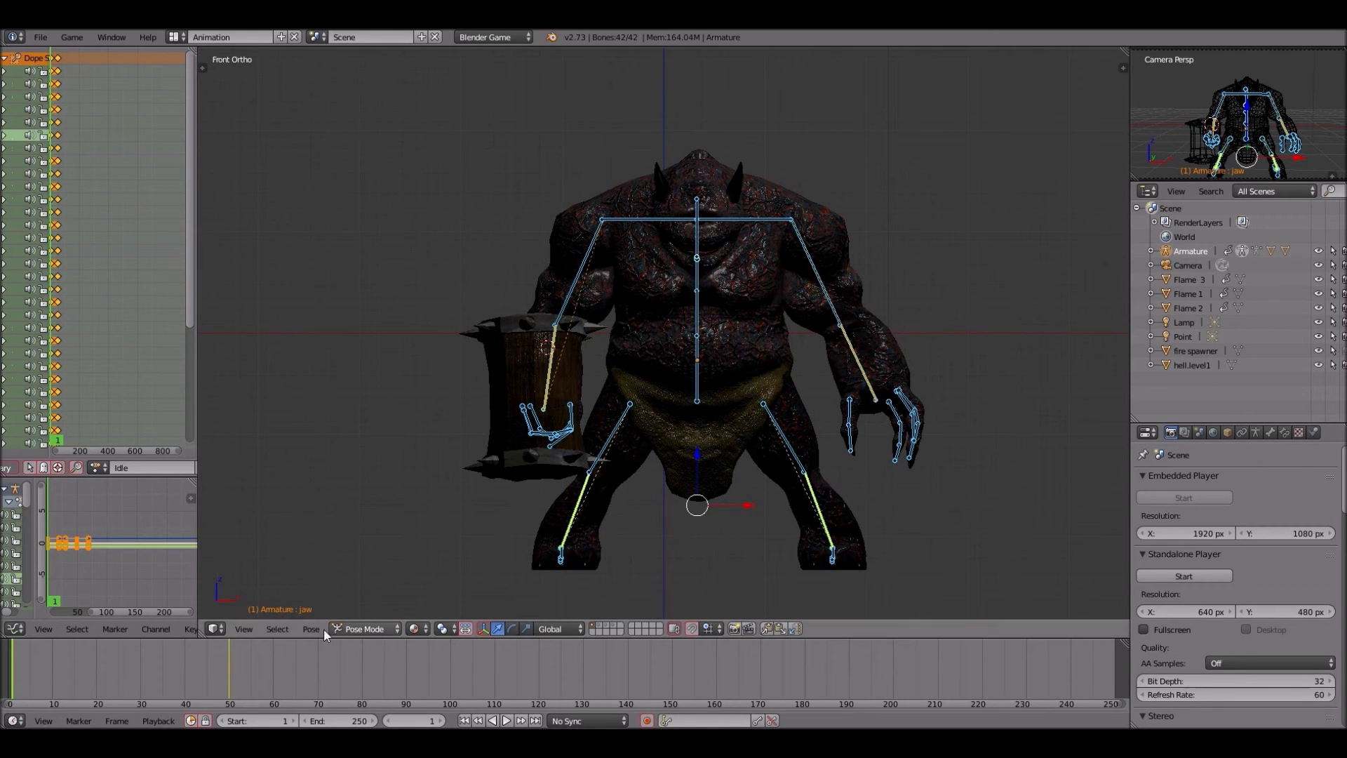
pyautogui.click(312, 629)
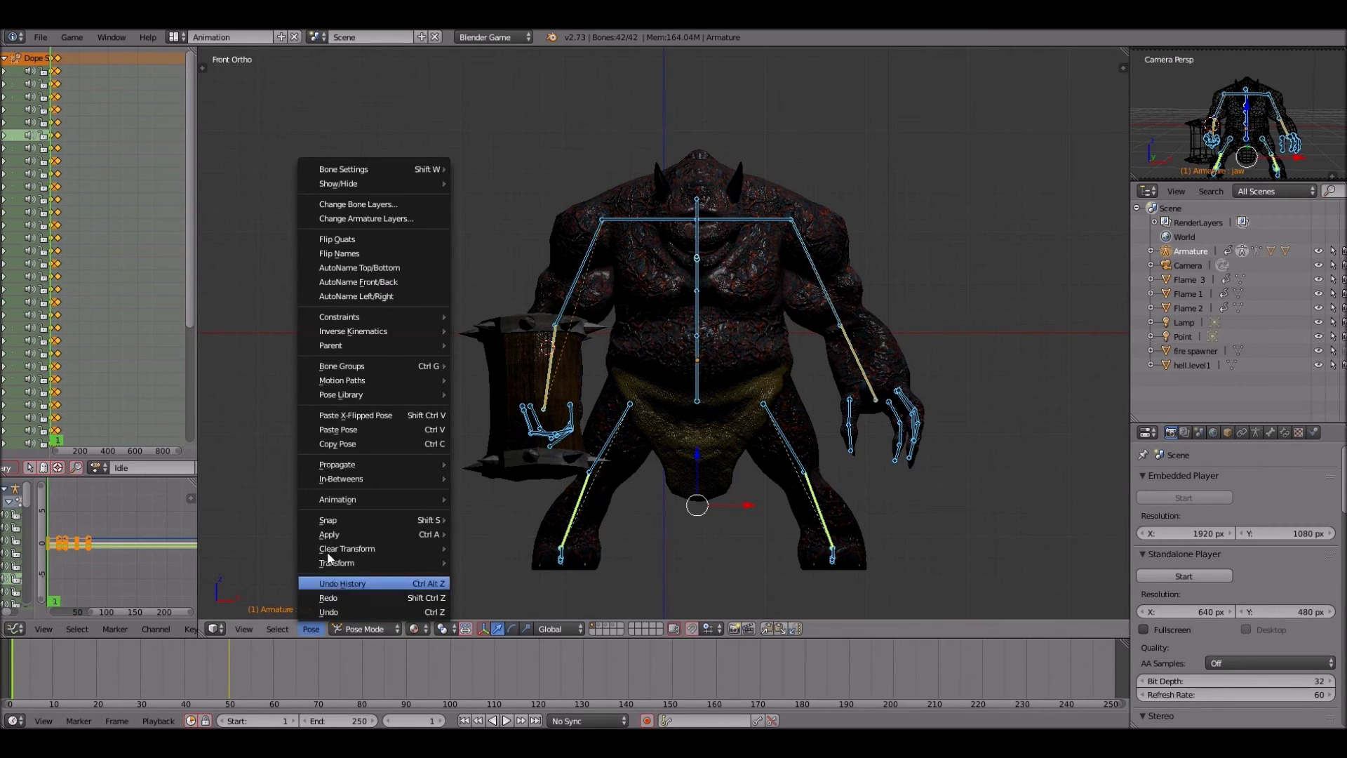
pyautogui.click(361, 443)
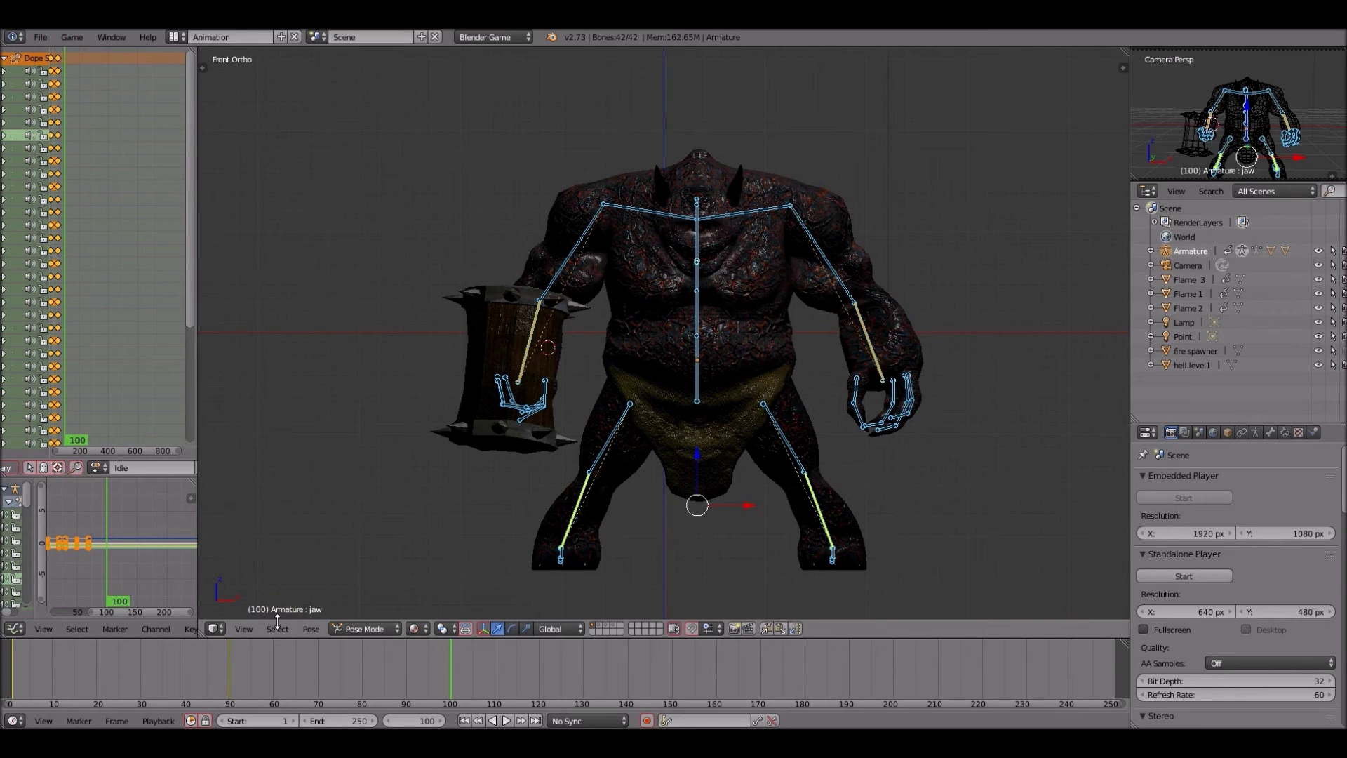
# - Paste the copied pose at frame 100 and insert a keyframe on all bones
pyautogui.click(310, 628)
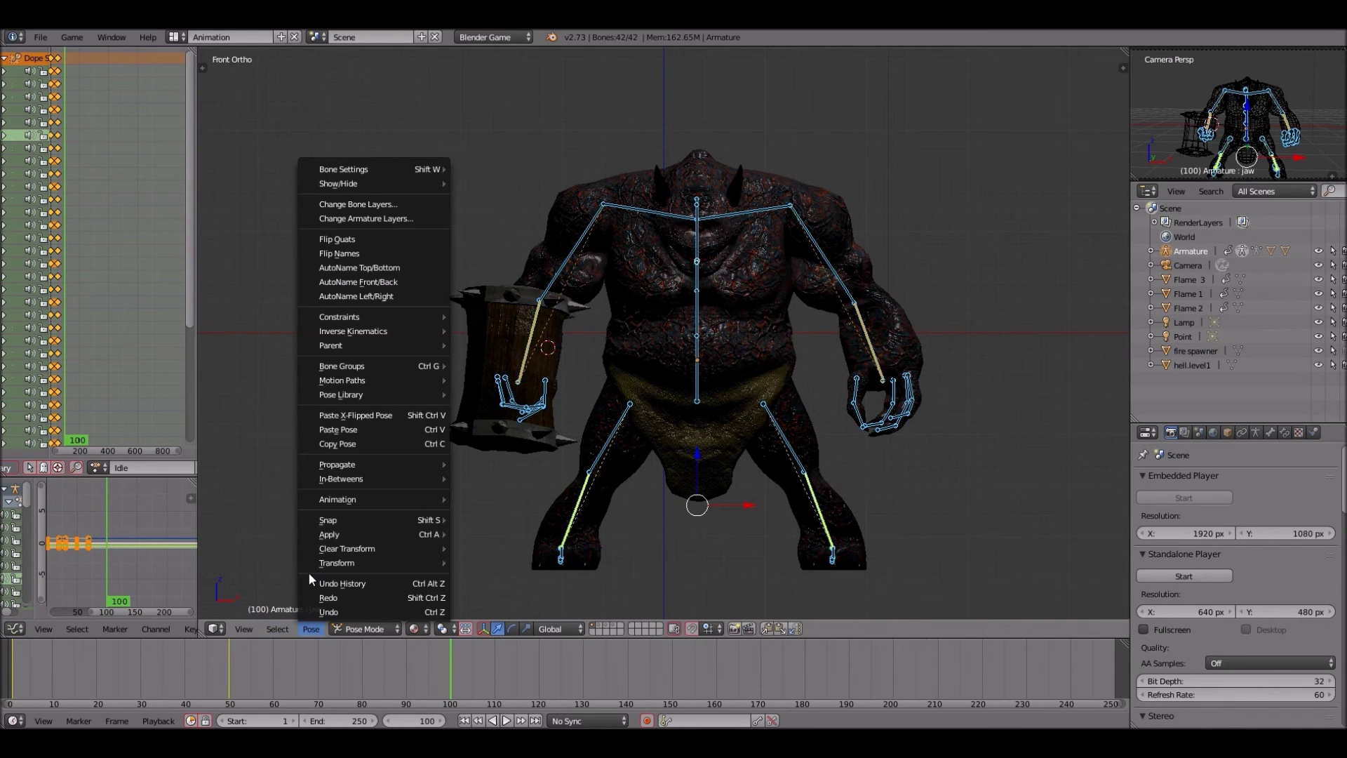
pyautogui.click(338, 428)
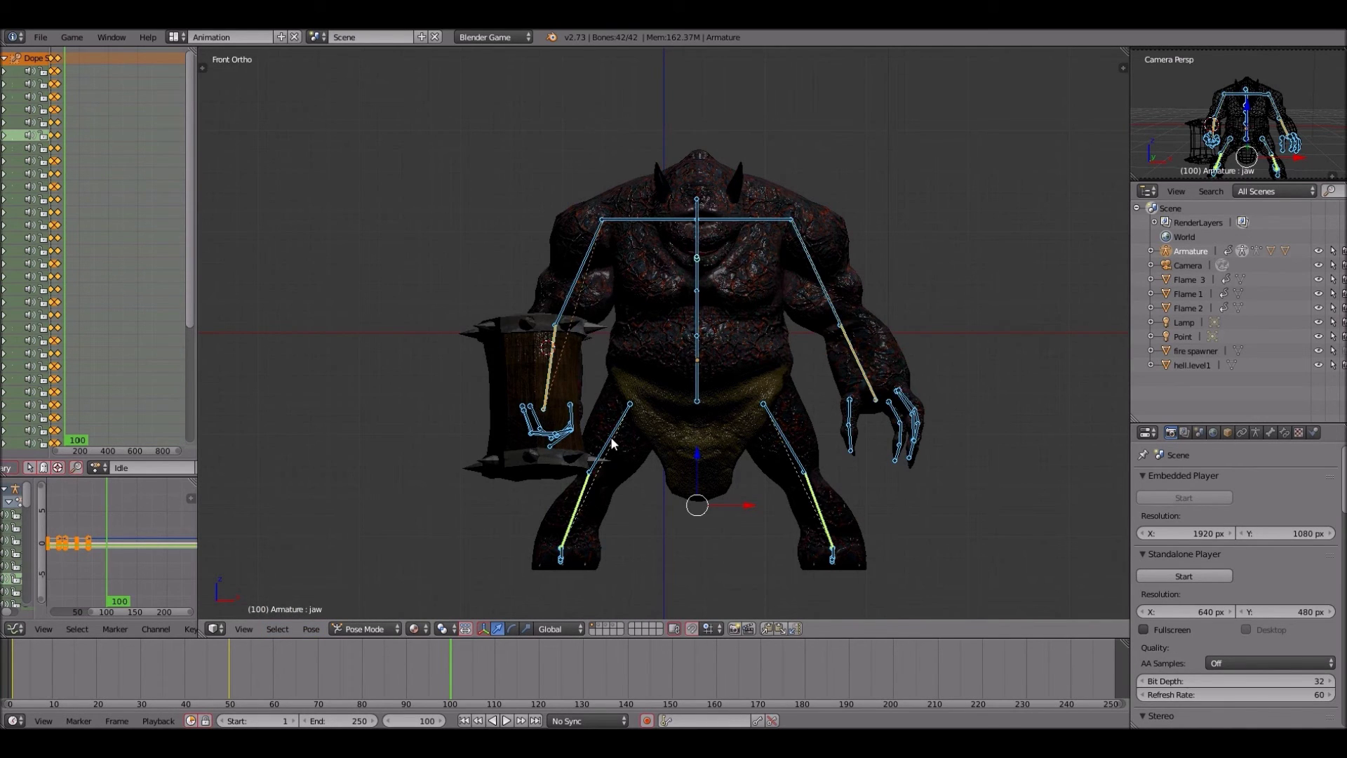
pyautogui.press('i')
pyautogui.click(611, 436)
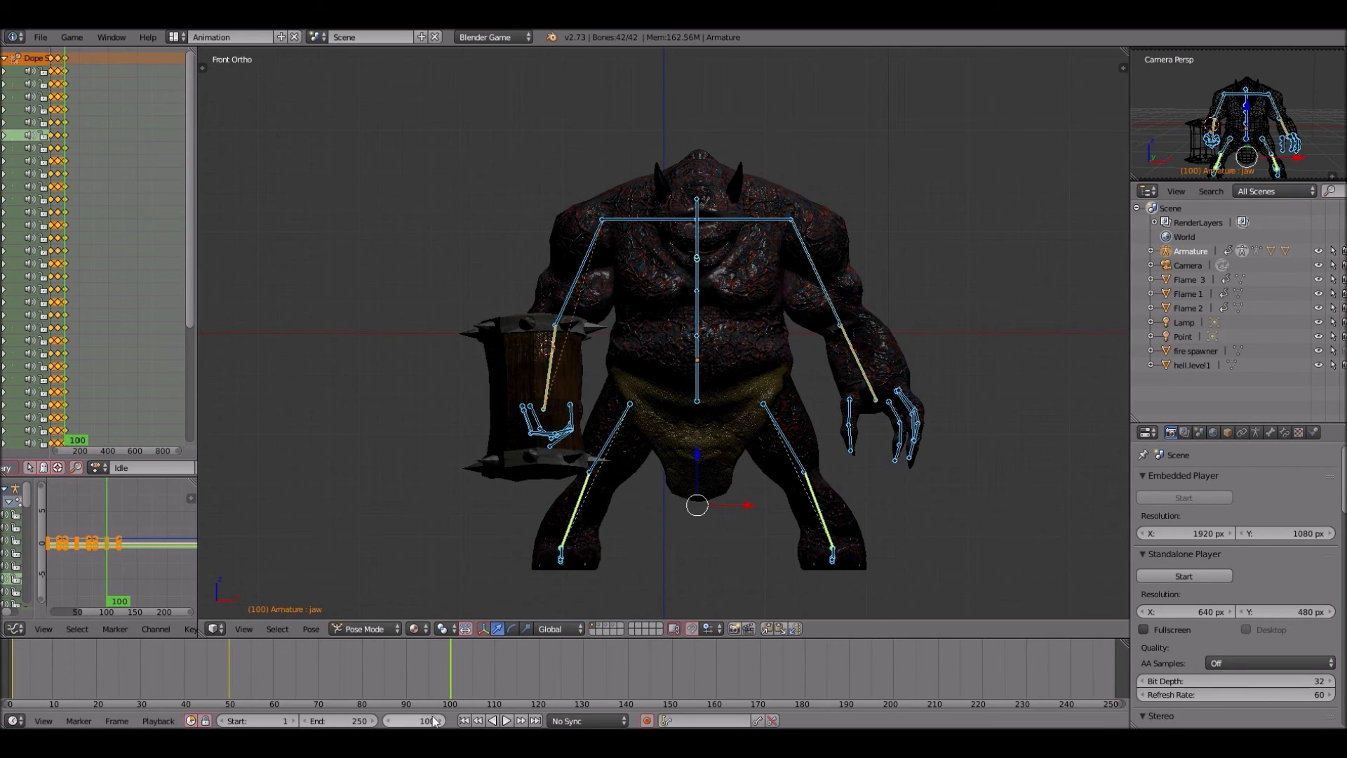
# - Set the animation's end frame to 100 and start playback
pyautogui.click(351, 720)
pyautogui.write('100')
pyautogui.press('Return')
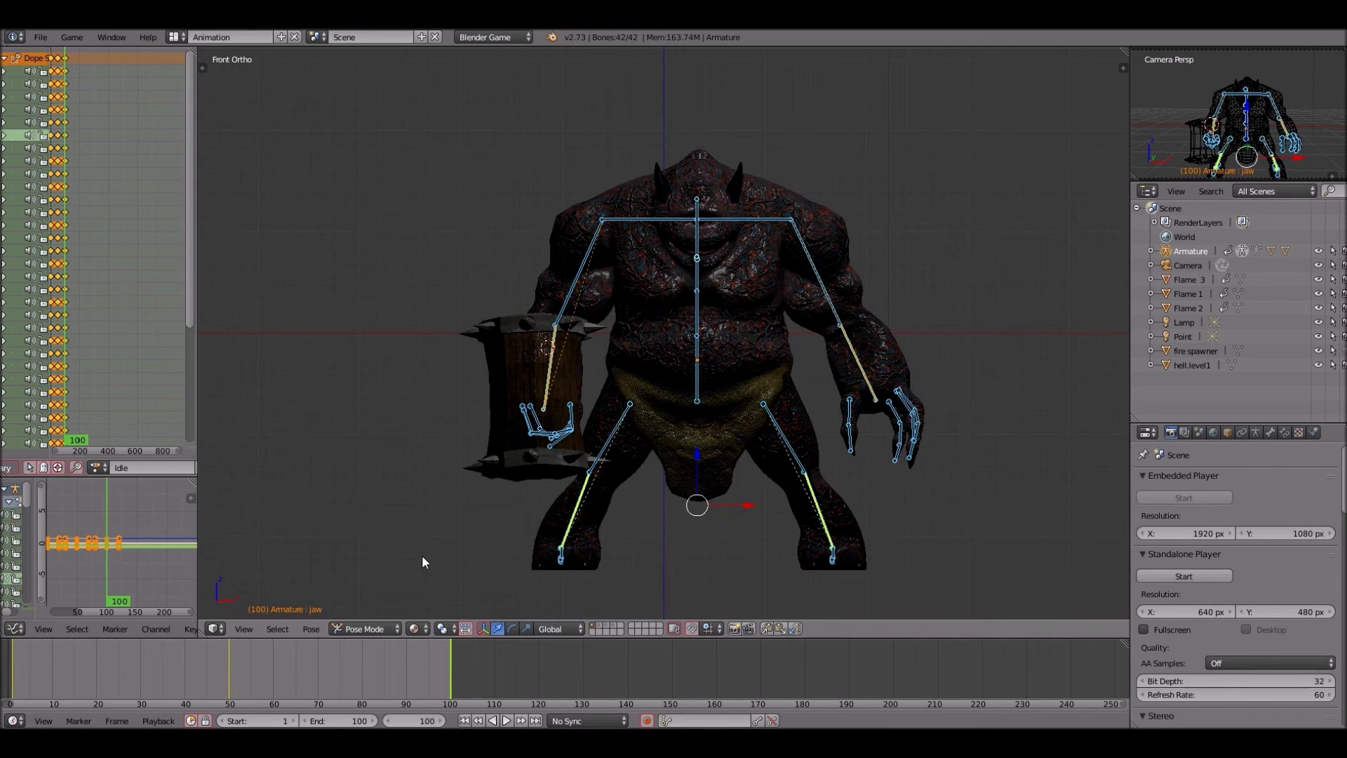
pyautogui.hotkey('alt', 'a')
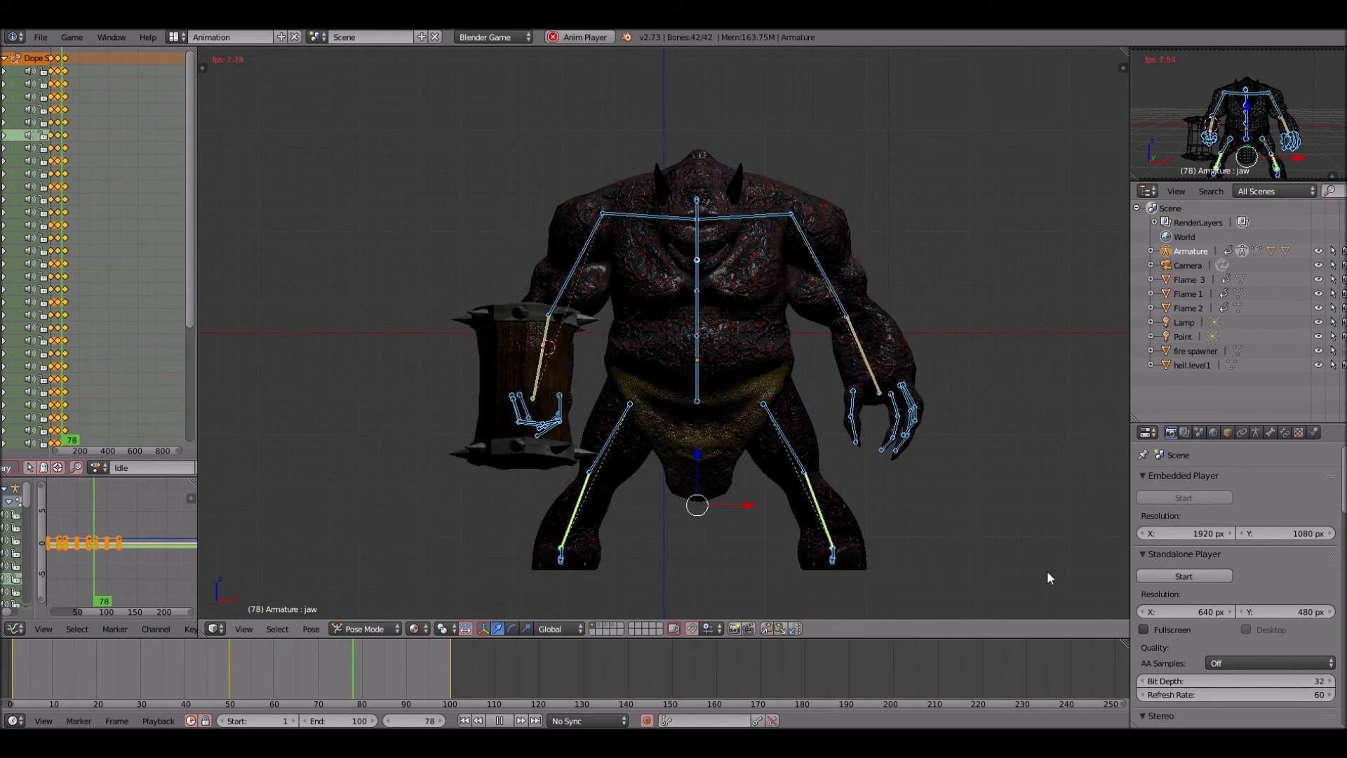
# - Set the armature's bone display type to Wire
pyautogui.scroll(-4, 1299, 641)
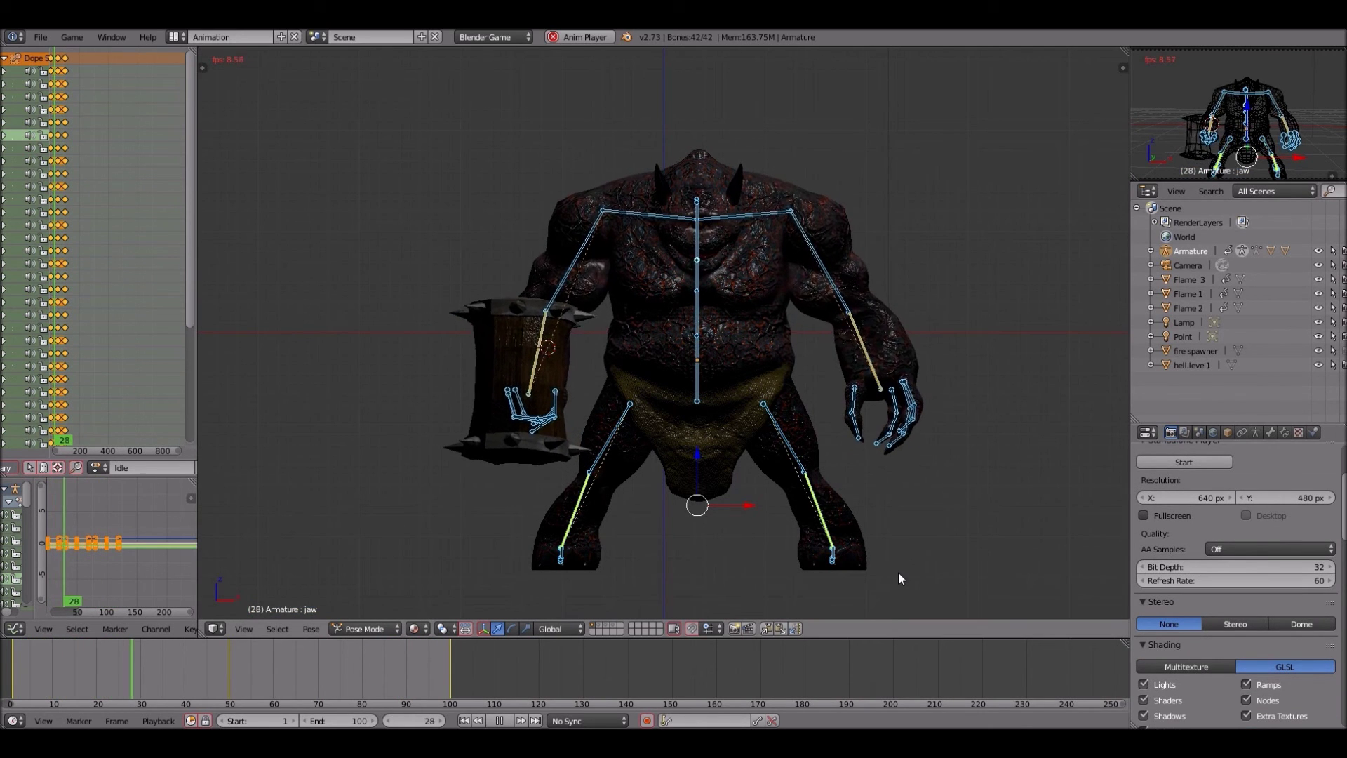
pyautogui.click(1254, 431)
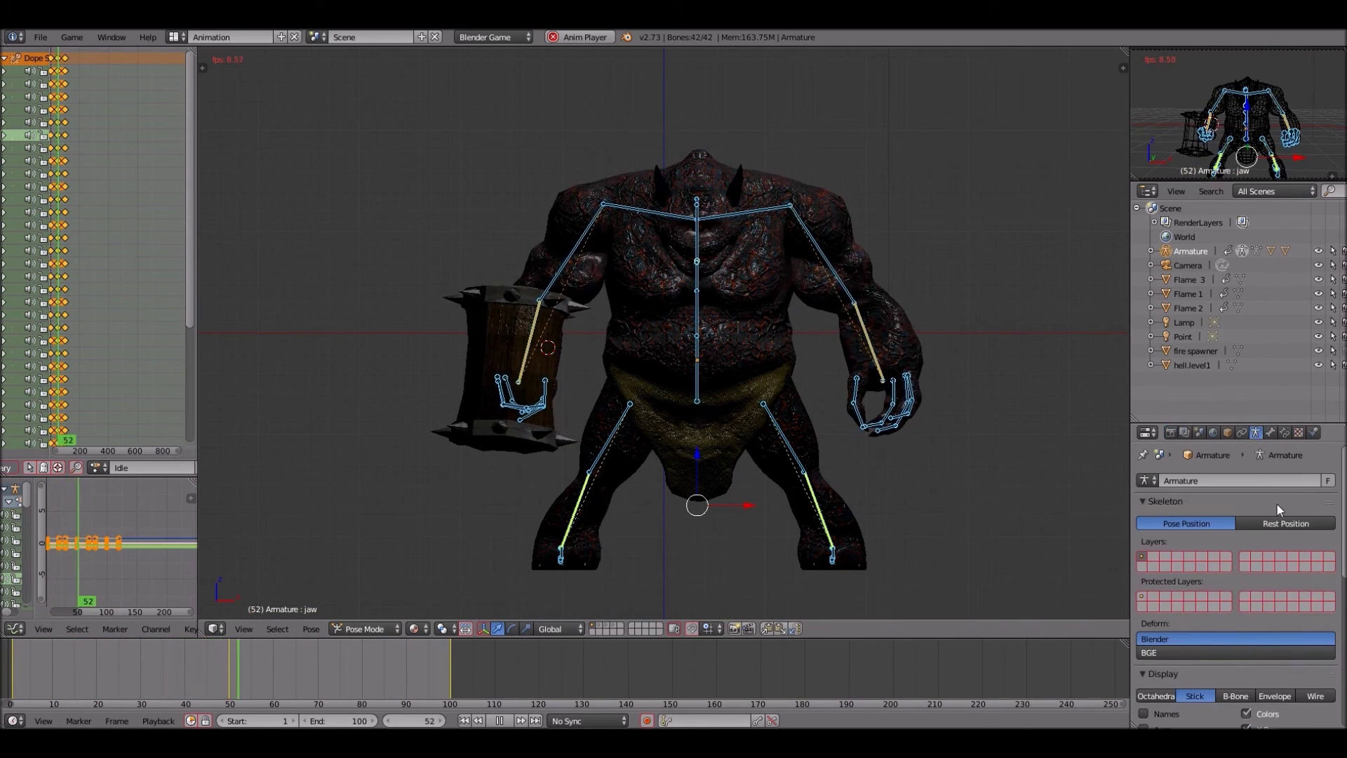
pyautogui.scroll(-3, 1251, 653)
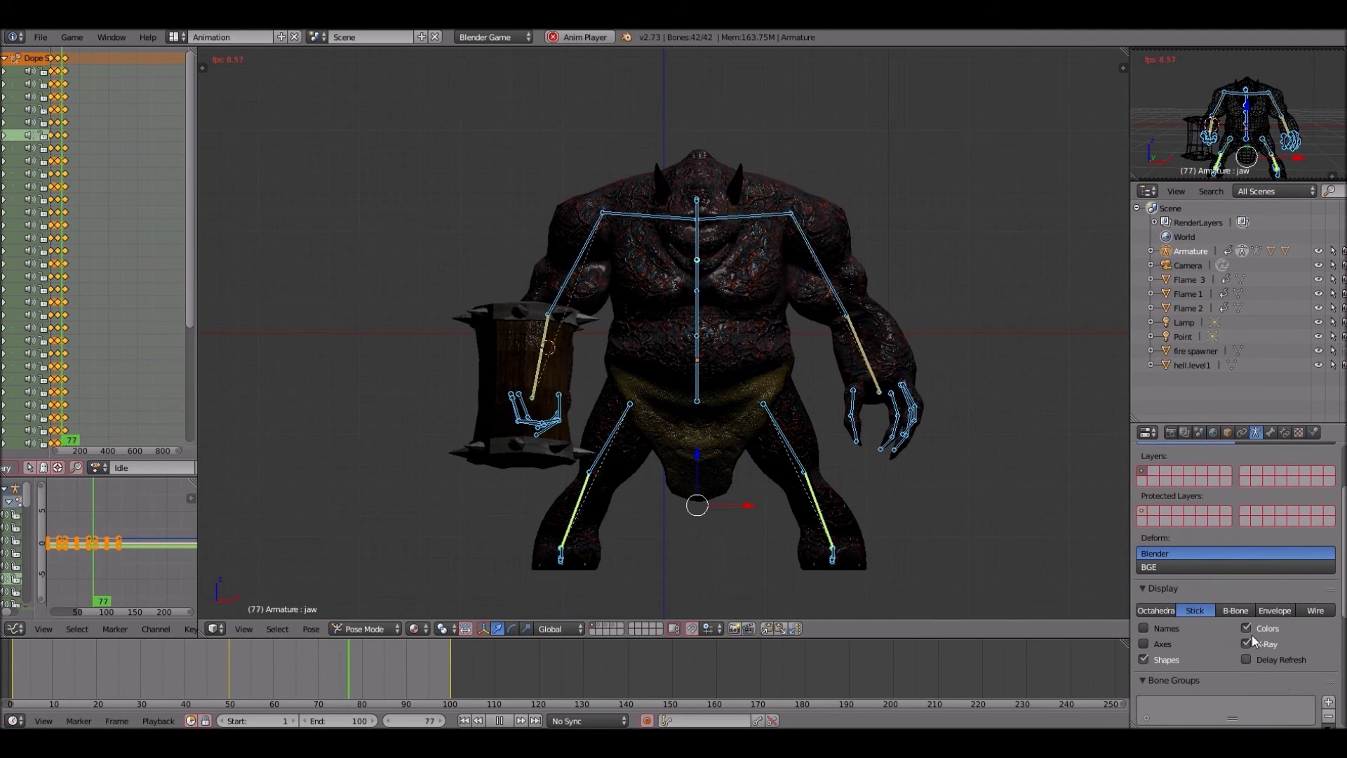
pyautogui.click(1305, 612)
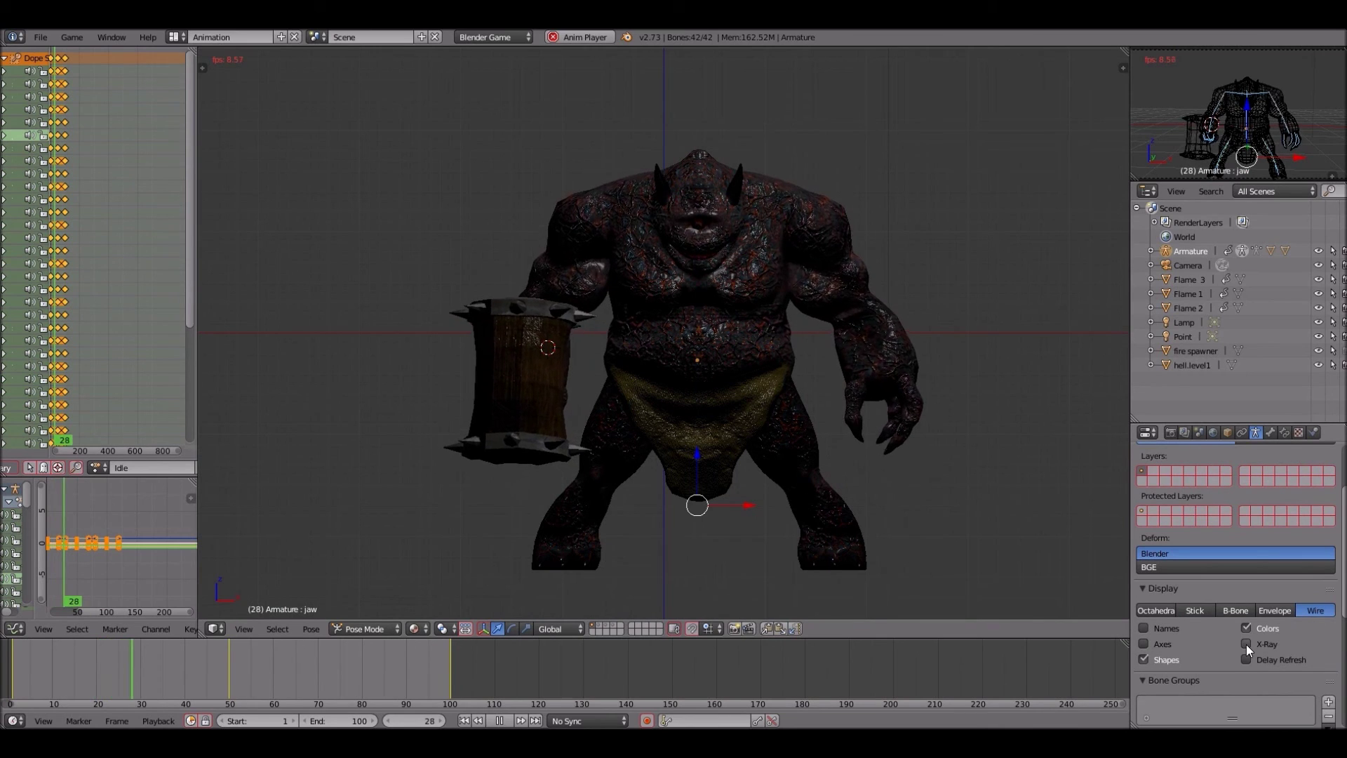
# - Examine the looping idle animation from the side, at an angle and from the front, and stop playback
pyautogui.press('KP_6')
pyautogui.press('KP_6')
pyautogui.press('KP_6')
pyautogui.press('KP_6')
pyautogui.press('KP_6')
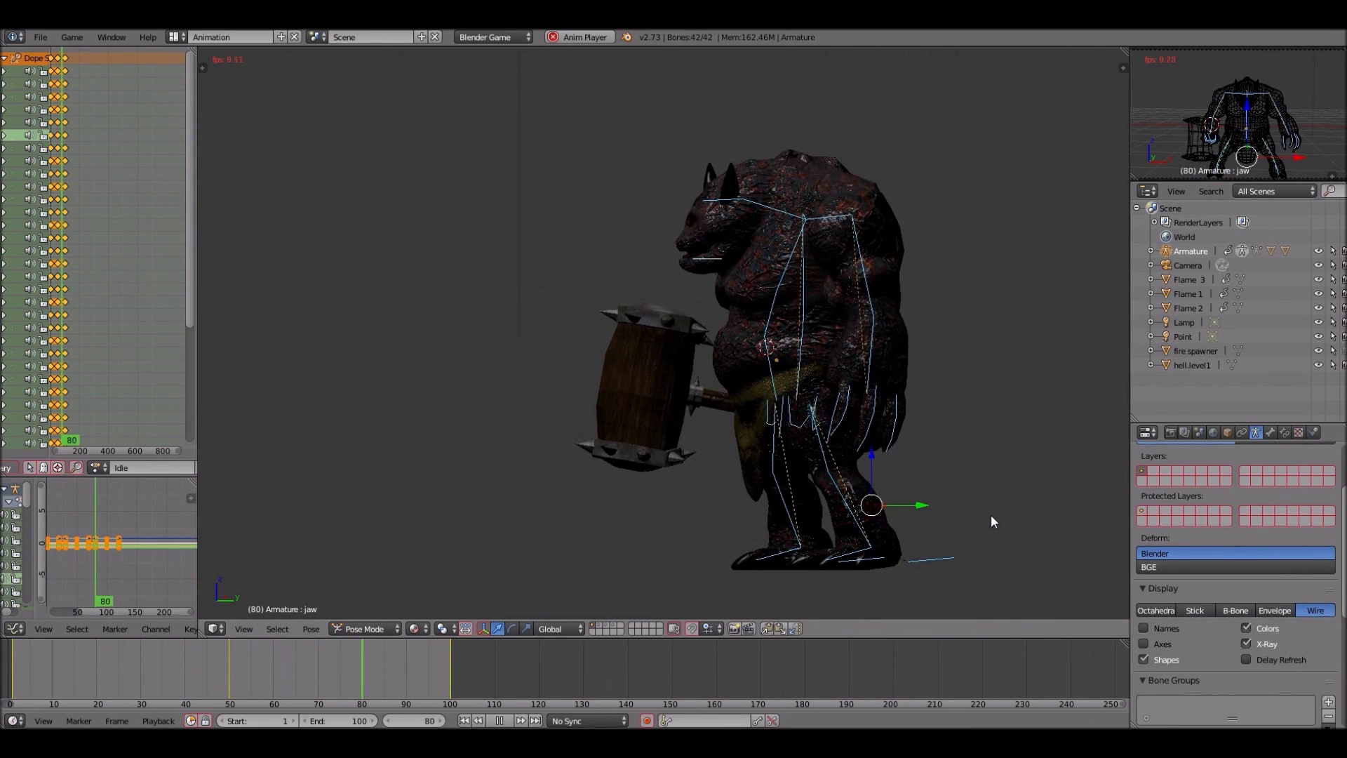
pyautogui.press('KP_4')
pyautogui.press('KP_4')
pyautogui.press('KP_4')
pyautogui.press('KP_4')
pyautogui.press('KP_4')
pyautogui.press('KP_4')
pyautogui.press('KP_4')
pyautogui.press('KP_4')
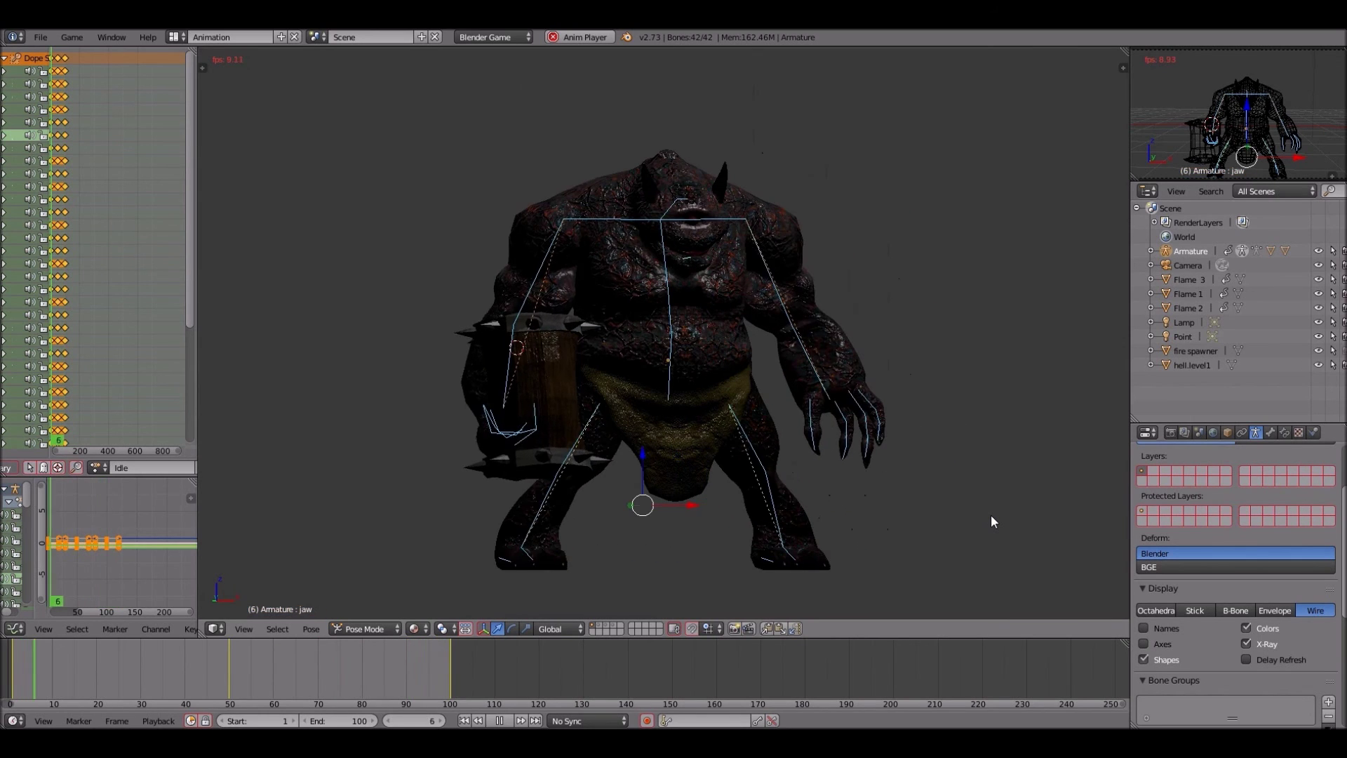
pyautogui.press('KP_1')
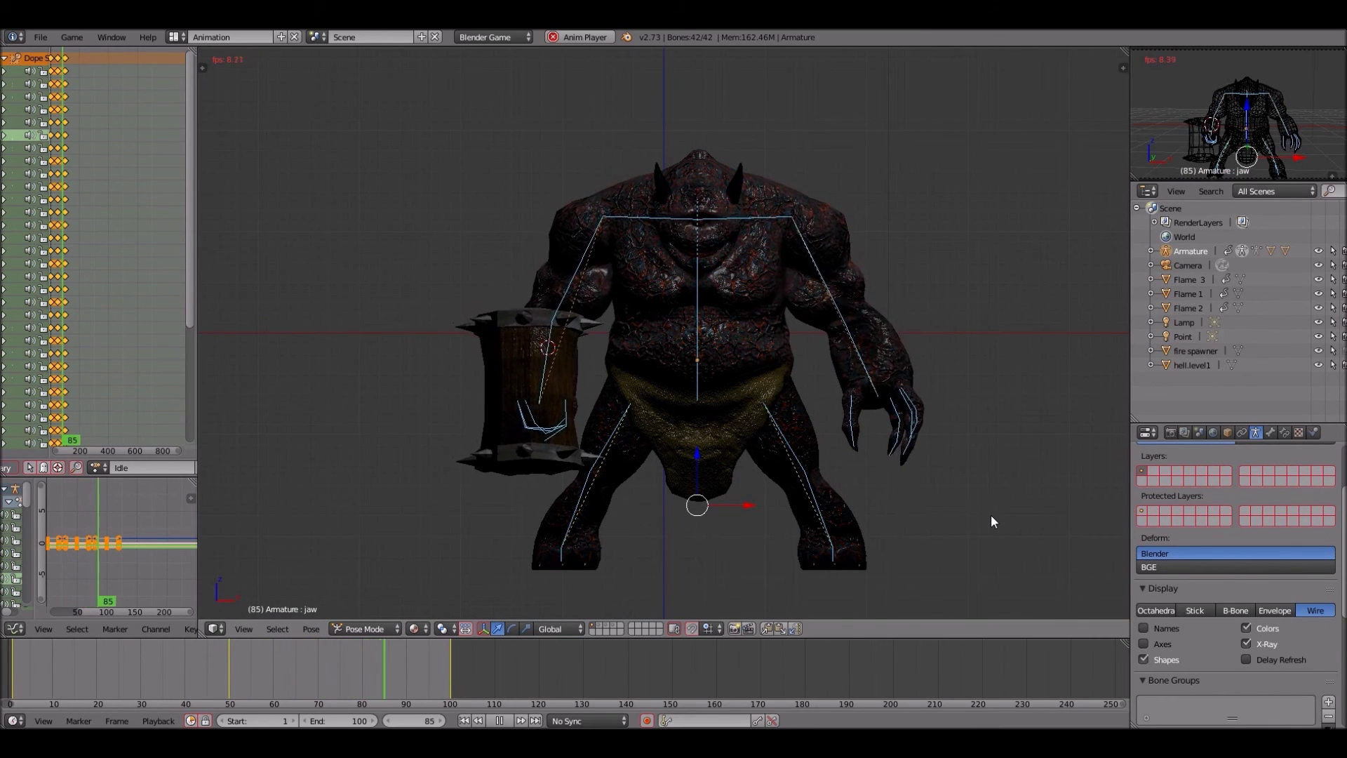
pyautogui.hotkey('alt', 'a')
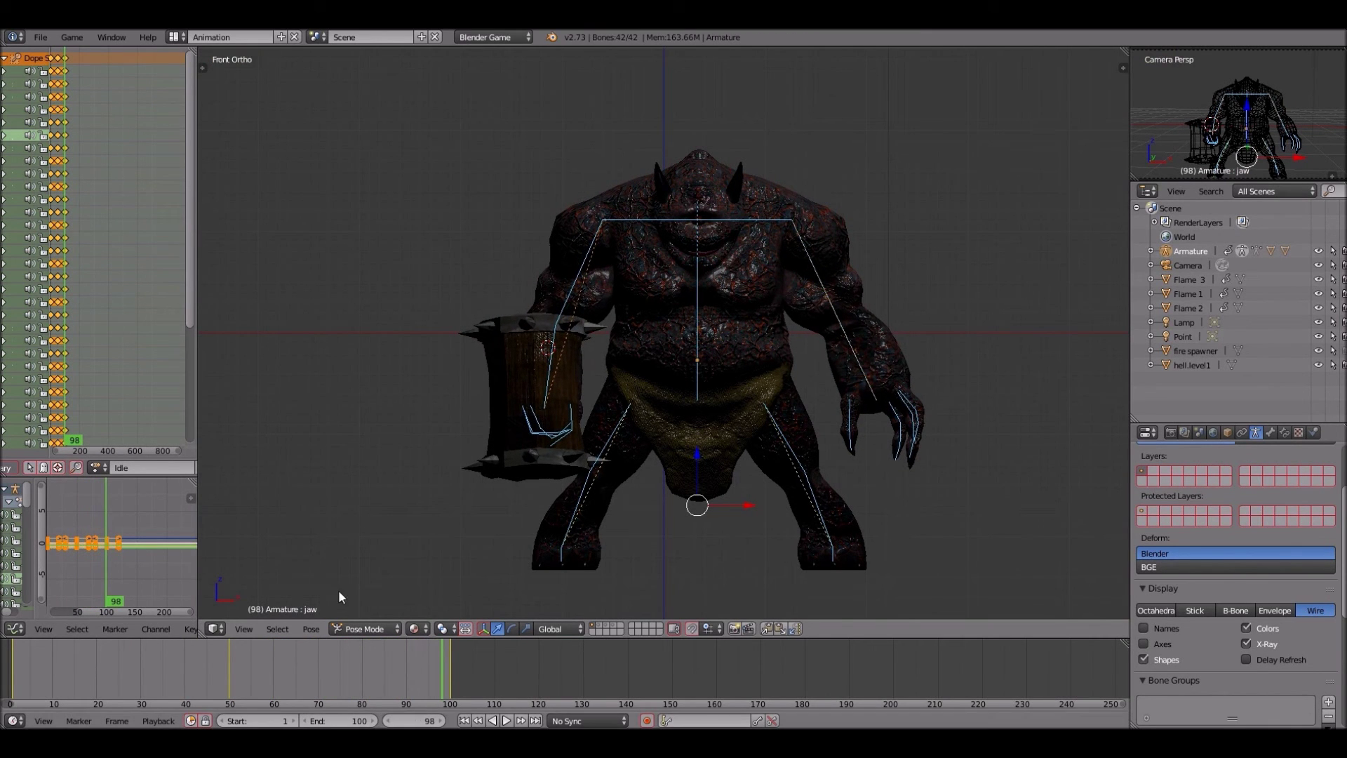
# - Set the game display's animation frame rate to 60 and preview the idle animation's playback
pyautogui.hotkey('shift', 'Left')
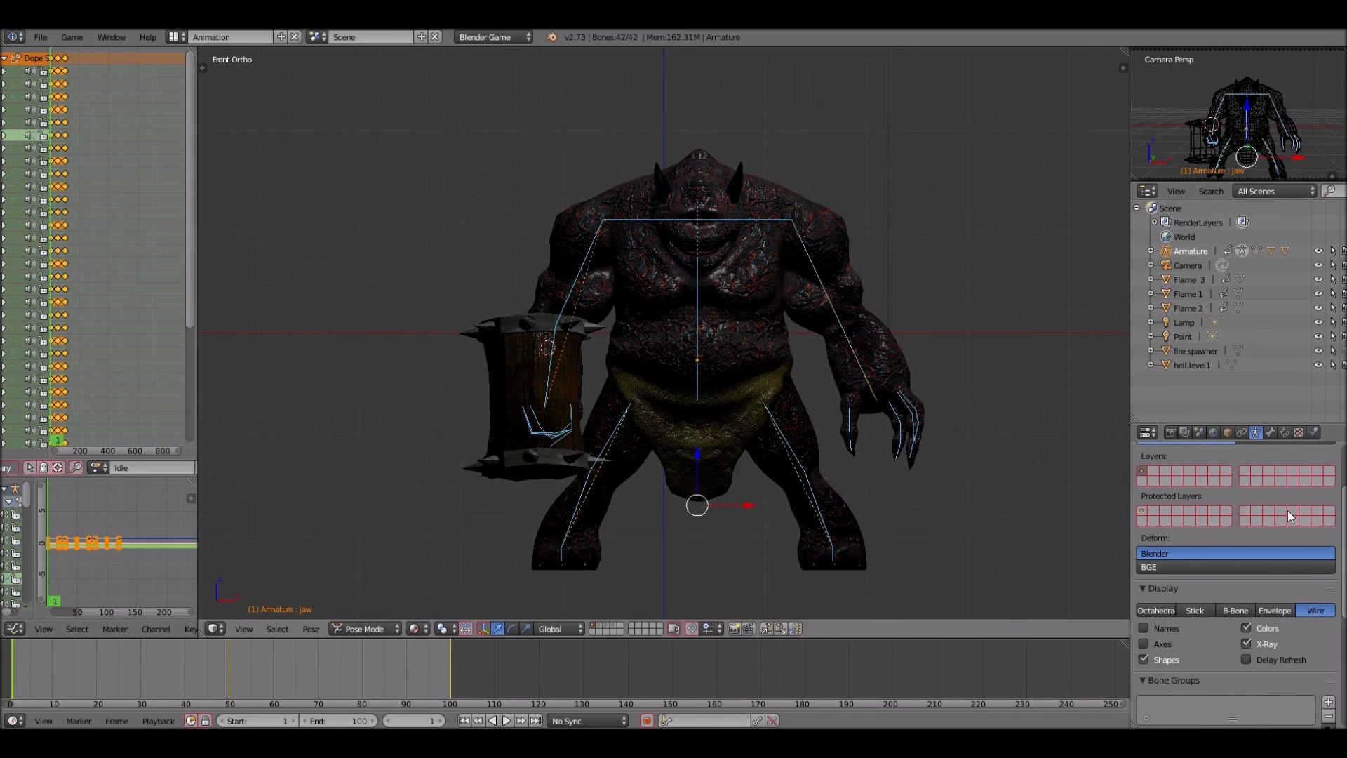
pyautogui.scroll(-8, 1291, 512)
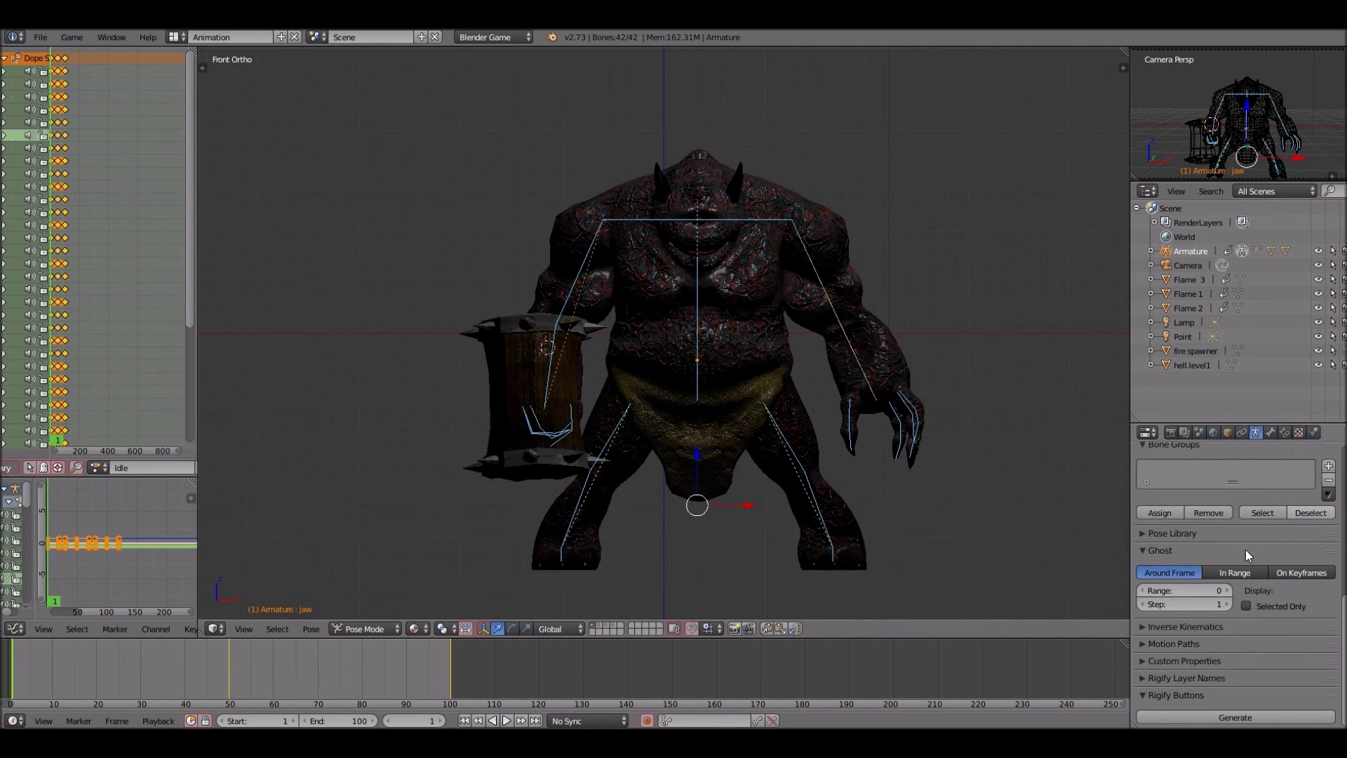
pyautogui.scroll(6, 1245, 549)
pyautogui.scroll(5, 1245, 550)
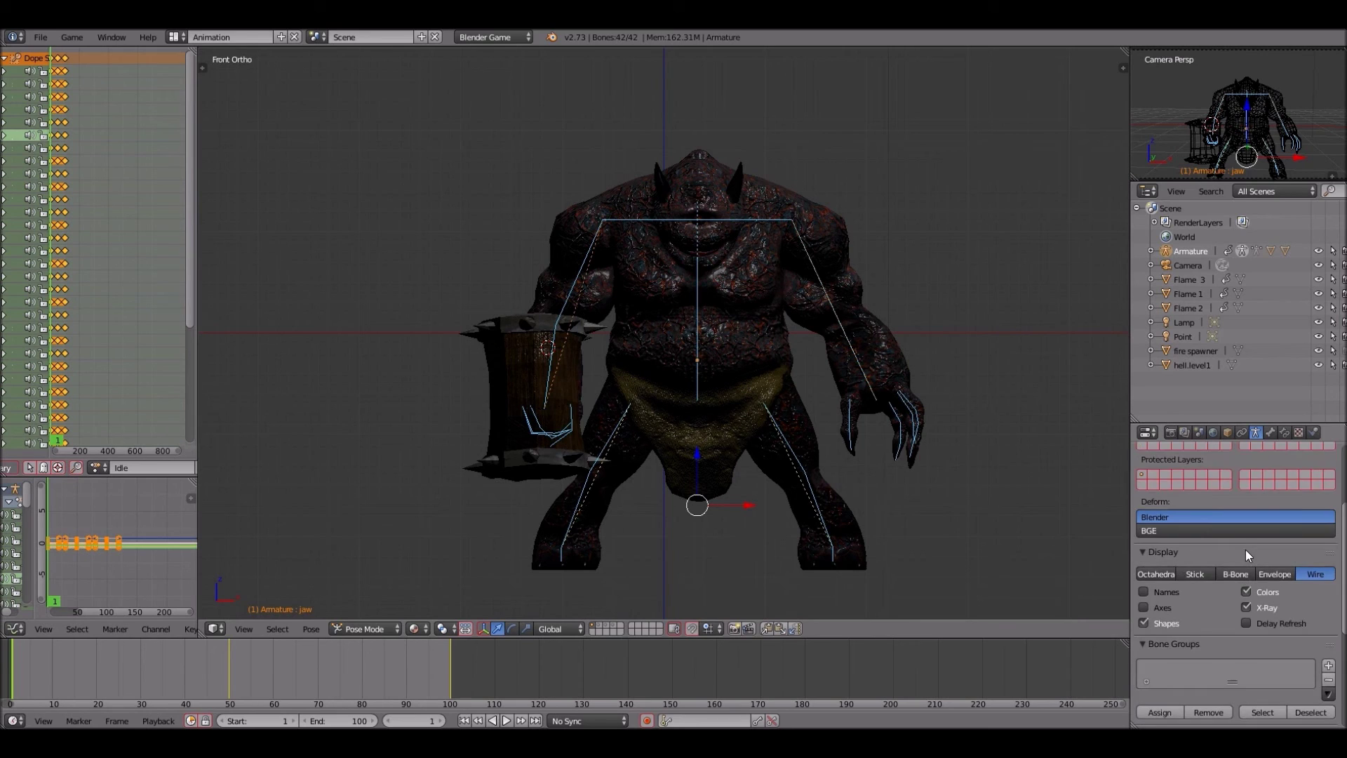
pyautogui.click(1171, 432)
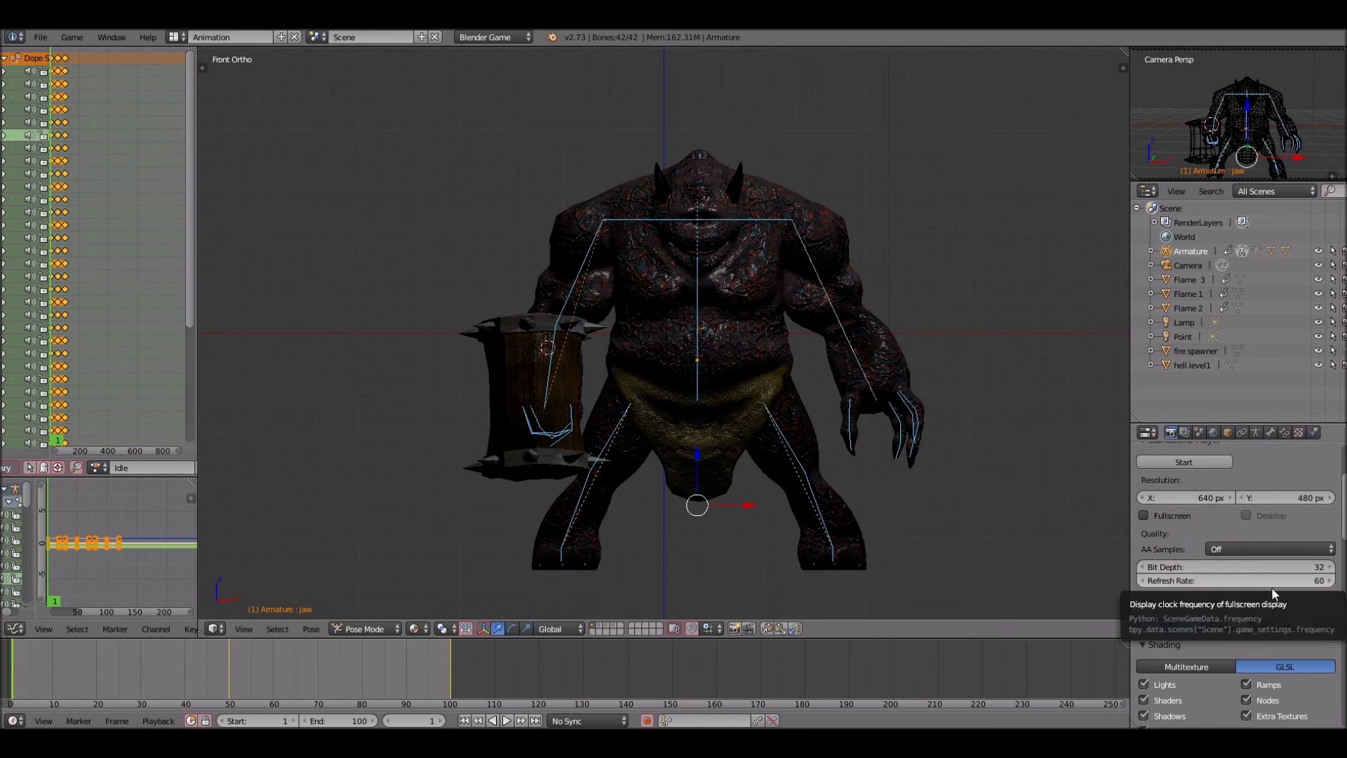
pyautogui.scroll(-8, 1271, 587)
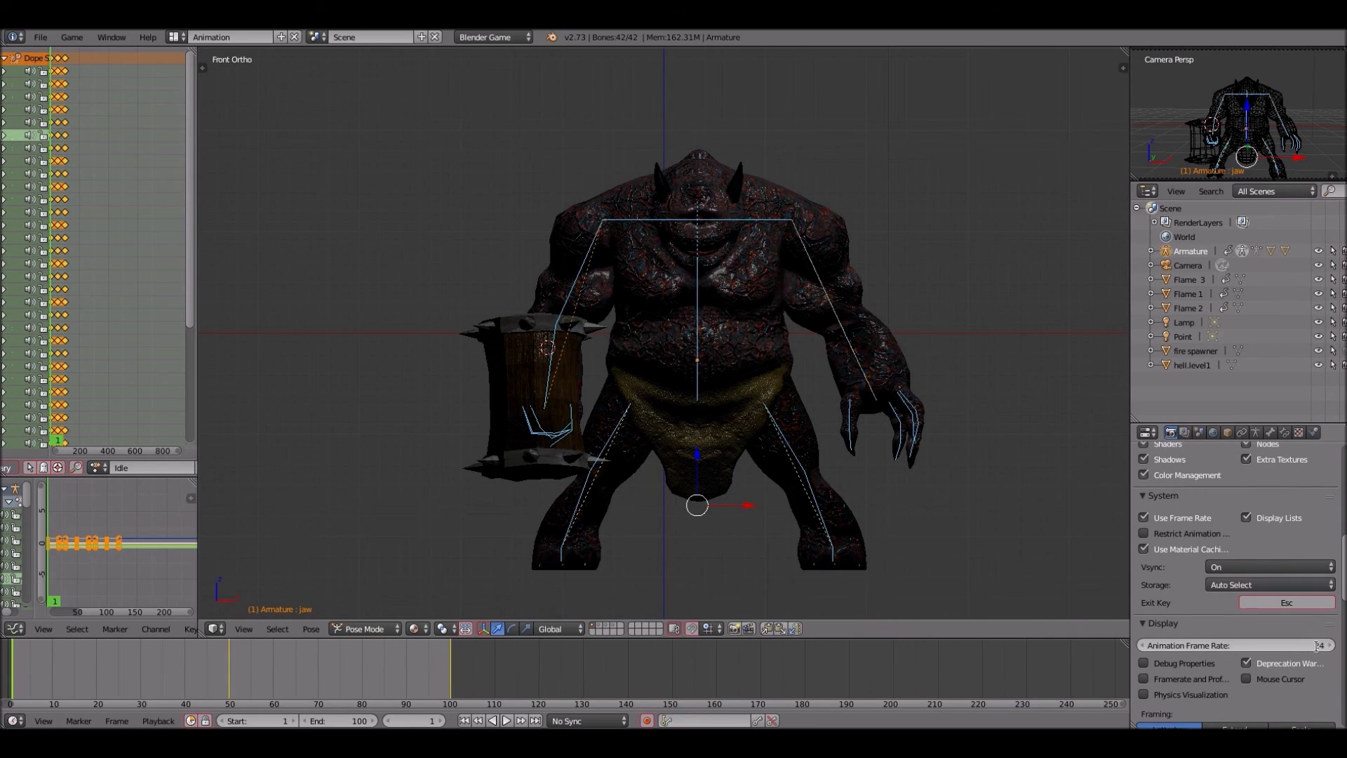
pyautogui.click(1317, 646)
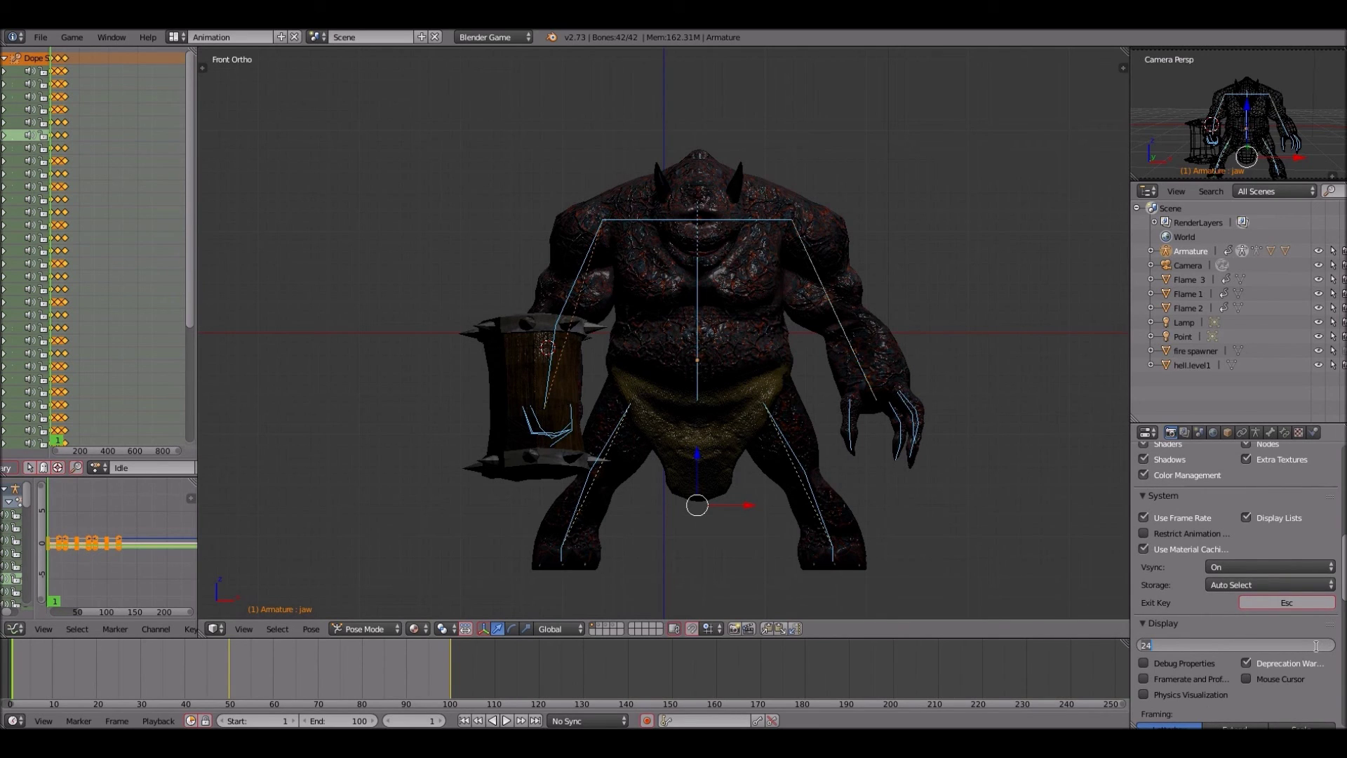
pyautogui.write('60')
pyautogui.press('Return')
pyautogui.hotkey('alt', 'a')
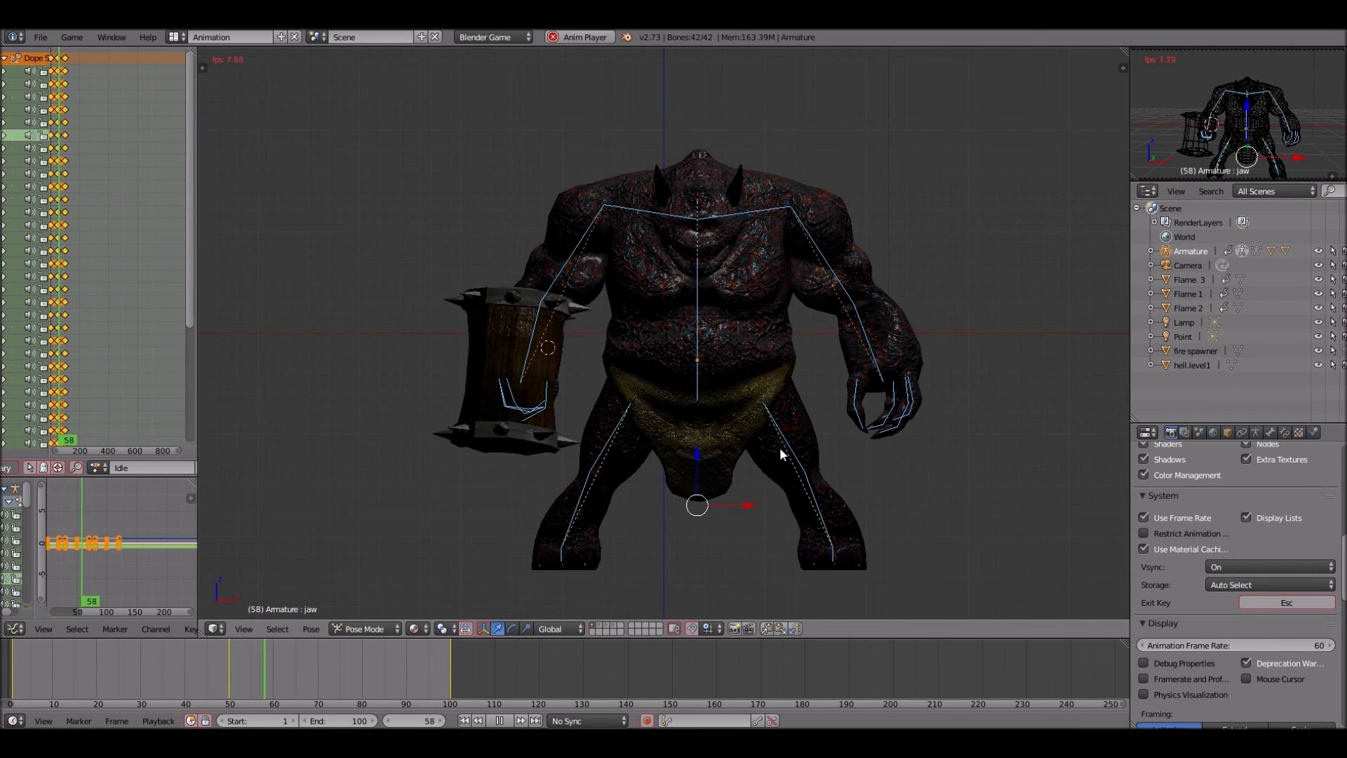
pyautogui.hotkey('alt', 'a')
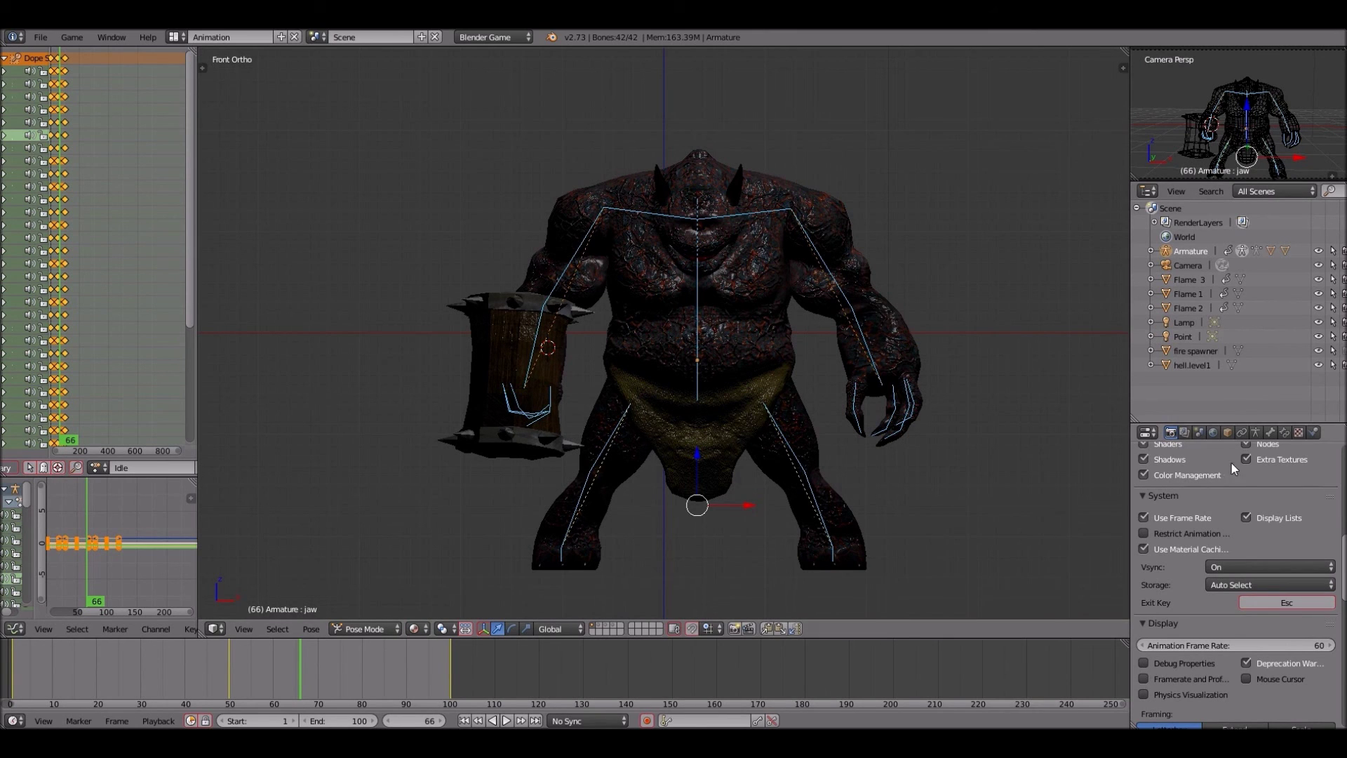
# - Switch the selection from the armature's bones to the creature's body mesh in Object Mode
pyautogui.rightClick(862, 290)
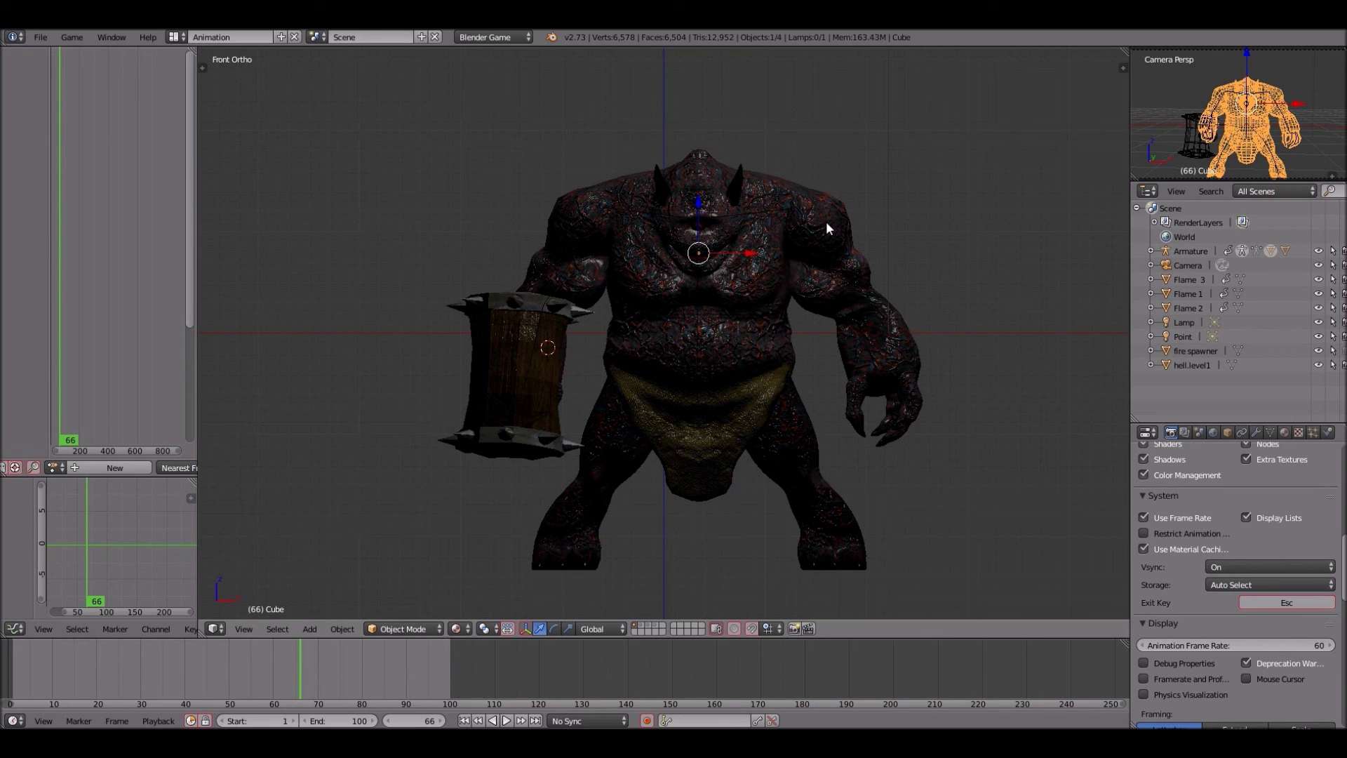
pyautogui.hotkey('ctrl', 'z')
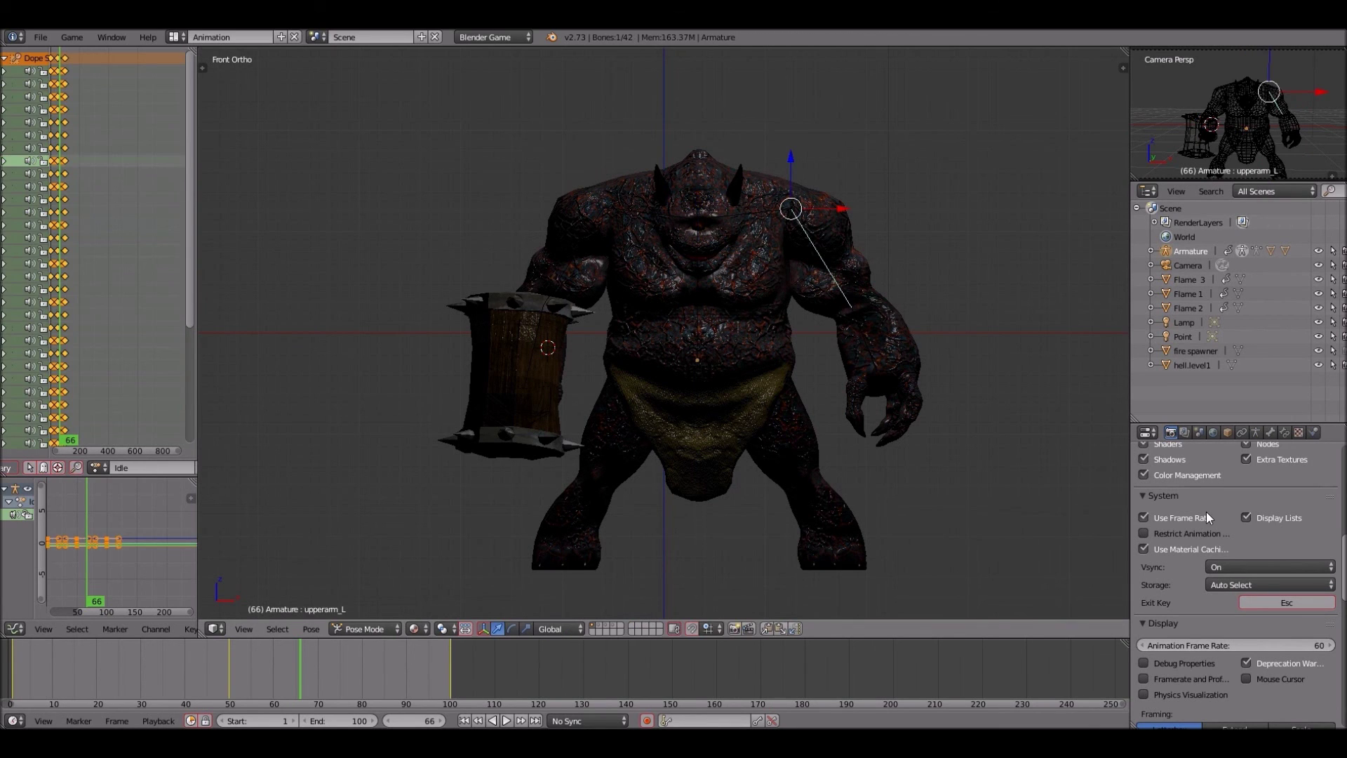
pyautogui.hotkey('ctrl', 'shift', 'z')
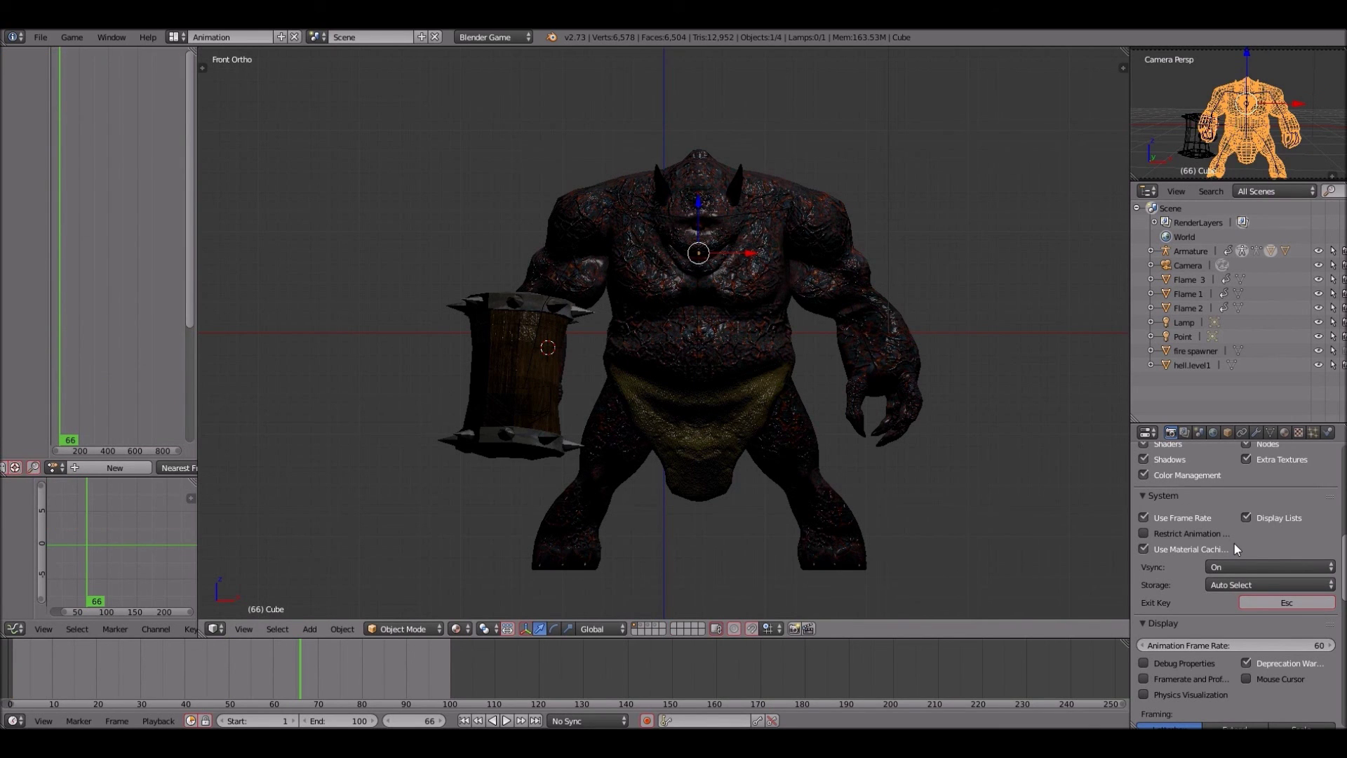
# - Compare preview levels 0 and 1 of the body mesh's Multires modifier, leaving the preview level at 0
pyautogui.click(1256, 433)
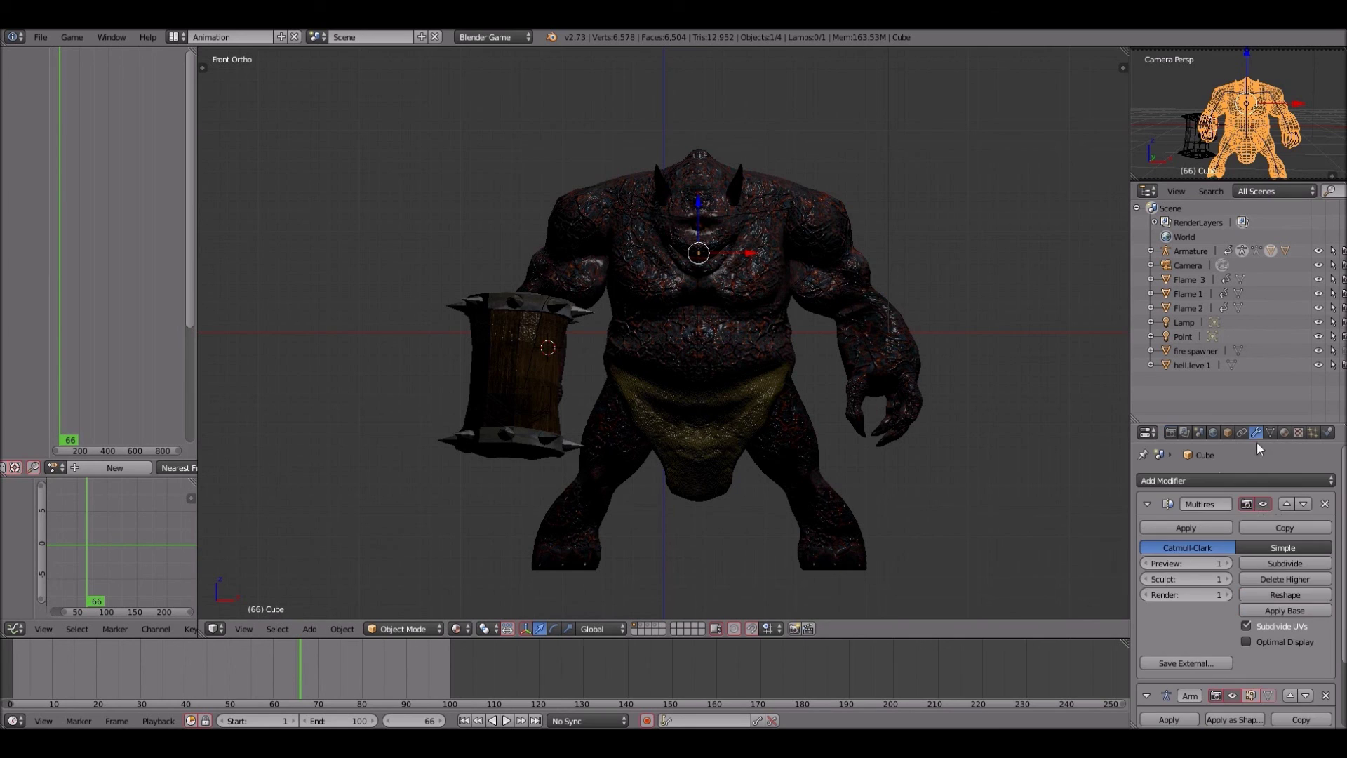
pyautogui.click(1146, 564)
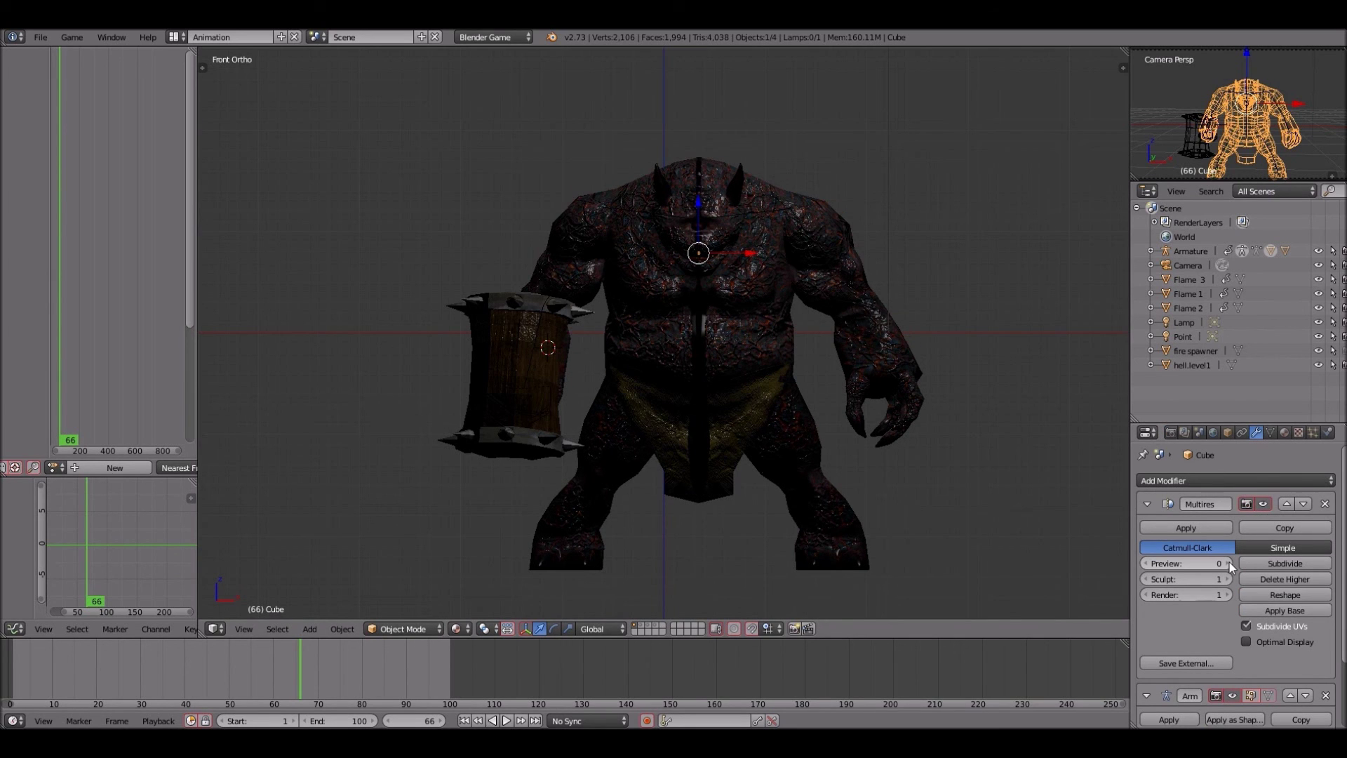
pyautogui.click(1228, 563)
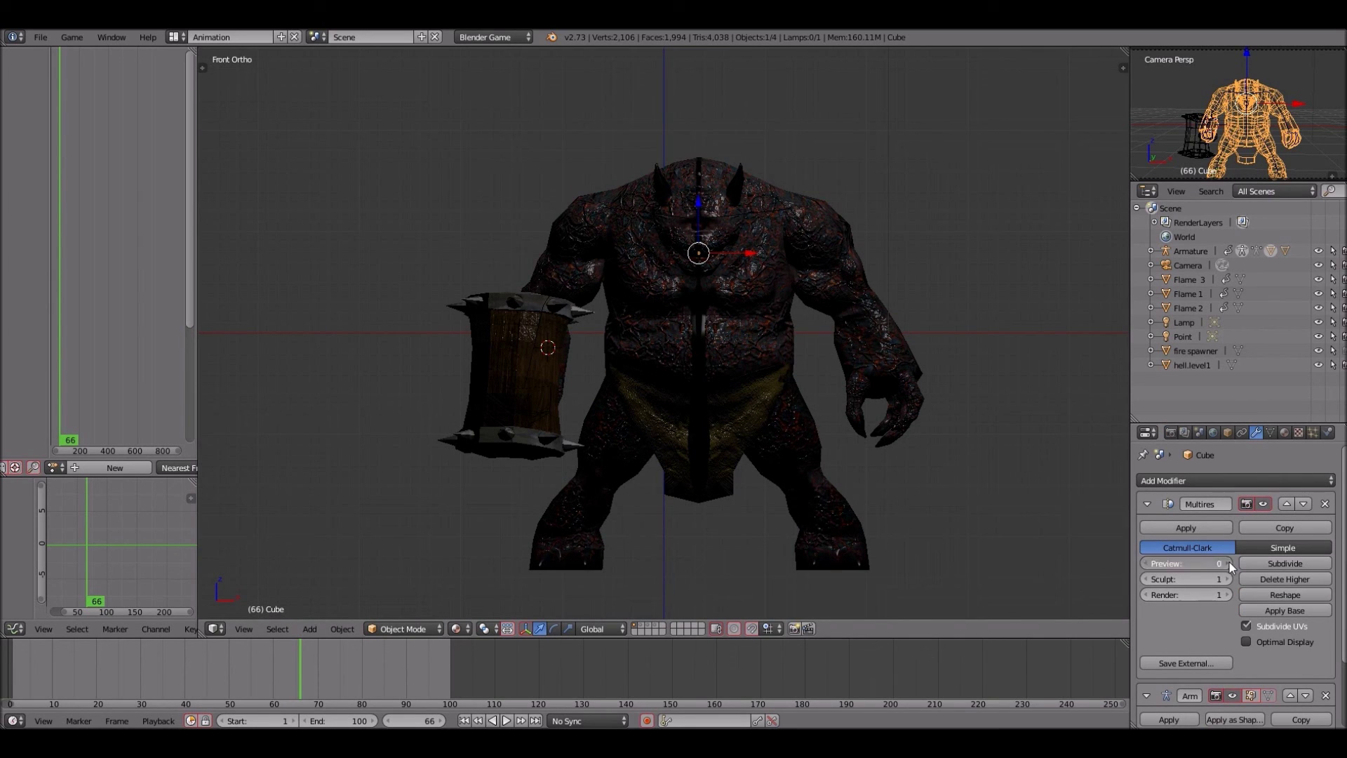
pyautogui.click(1146, 564)
# - Inspect the low-resolution body from an angle and from the front, and play the idle animation
pyautogui.press('KP_4')
pyautogui.press('KP_4')
pyautogui.press('KP_4')
pyautogui.press('KP_4')
pyautogui.press('KP_4')
pyautogui.press('KP_4')
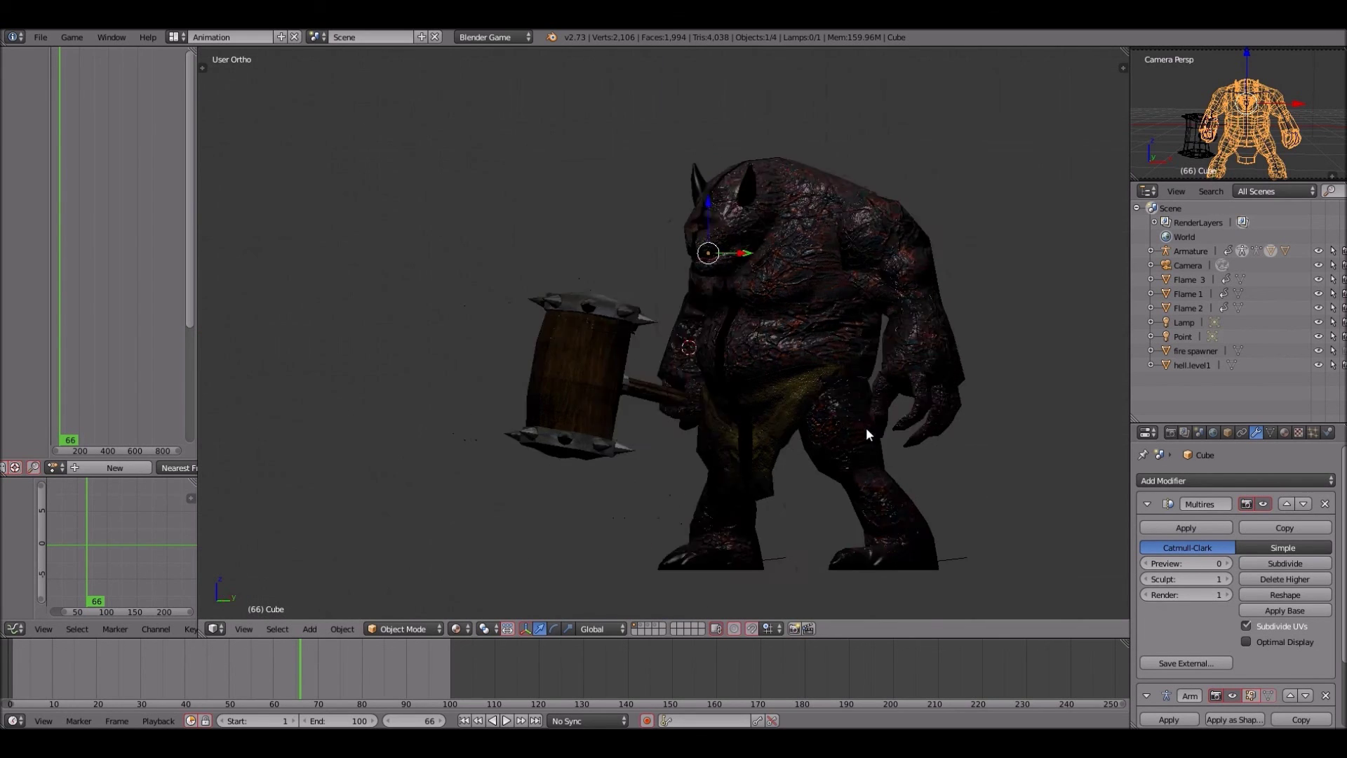
pyautogui.press('KP_1')
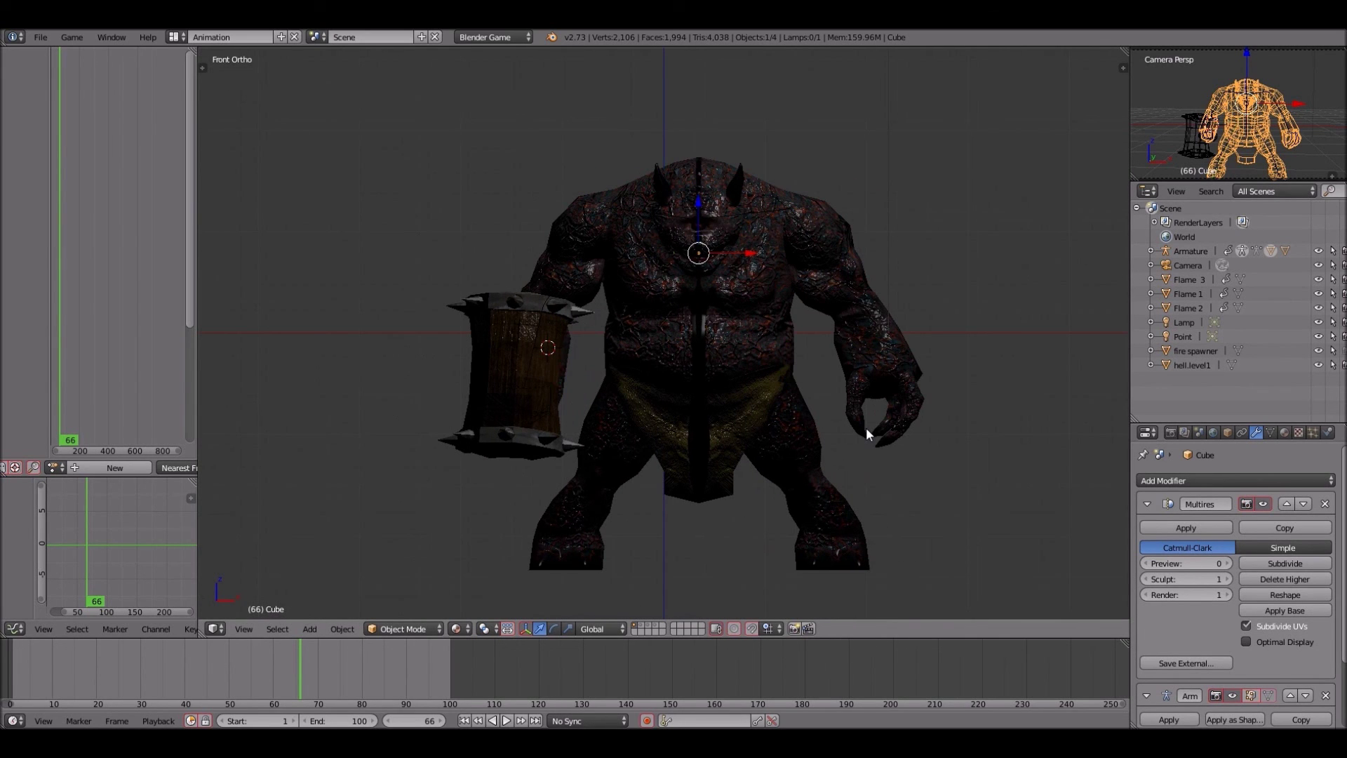
pyautogui.hotkey('alt', 'a')
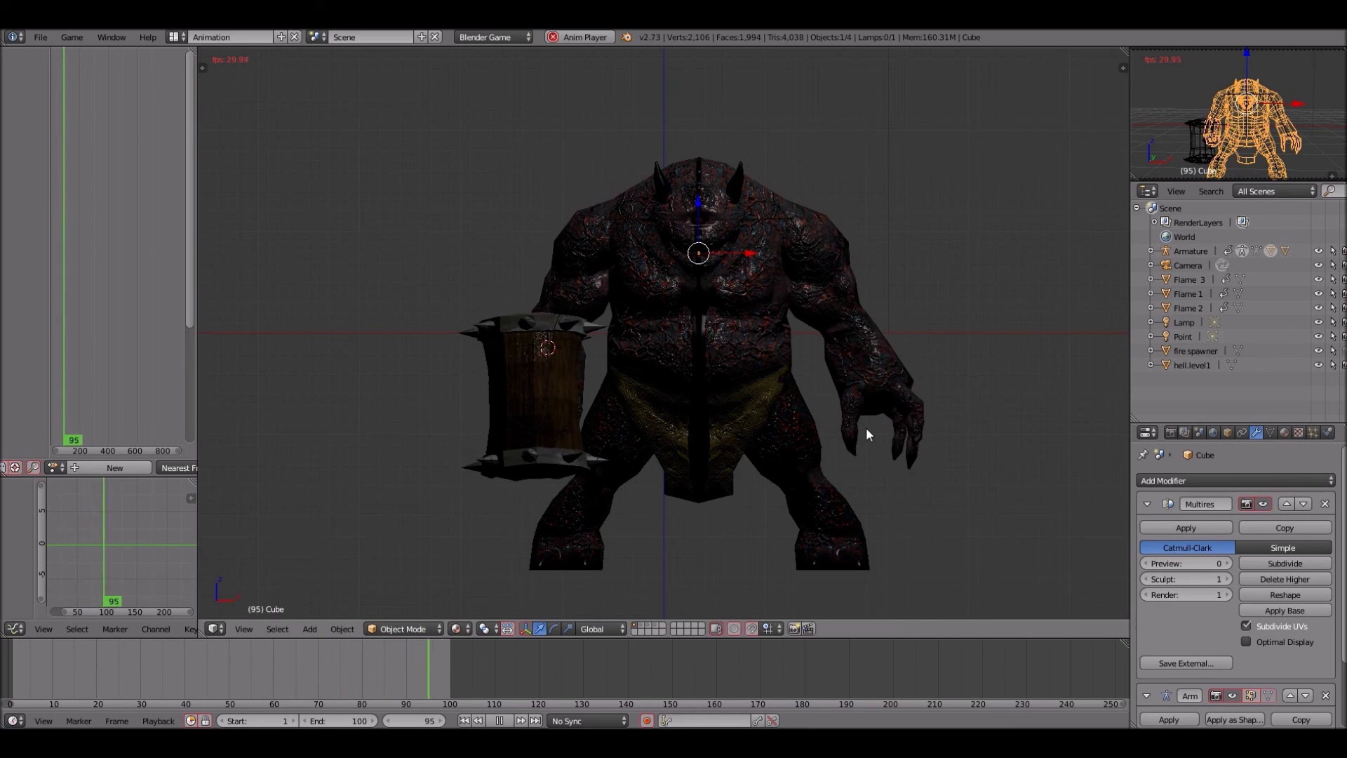